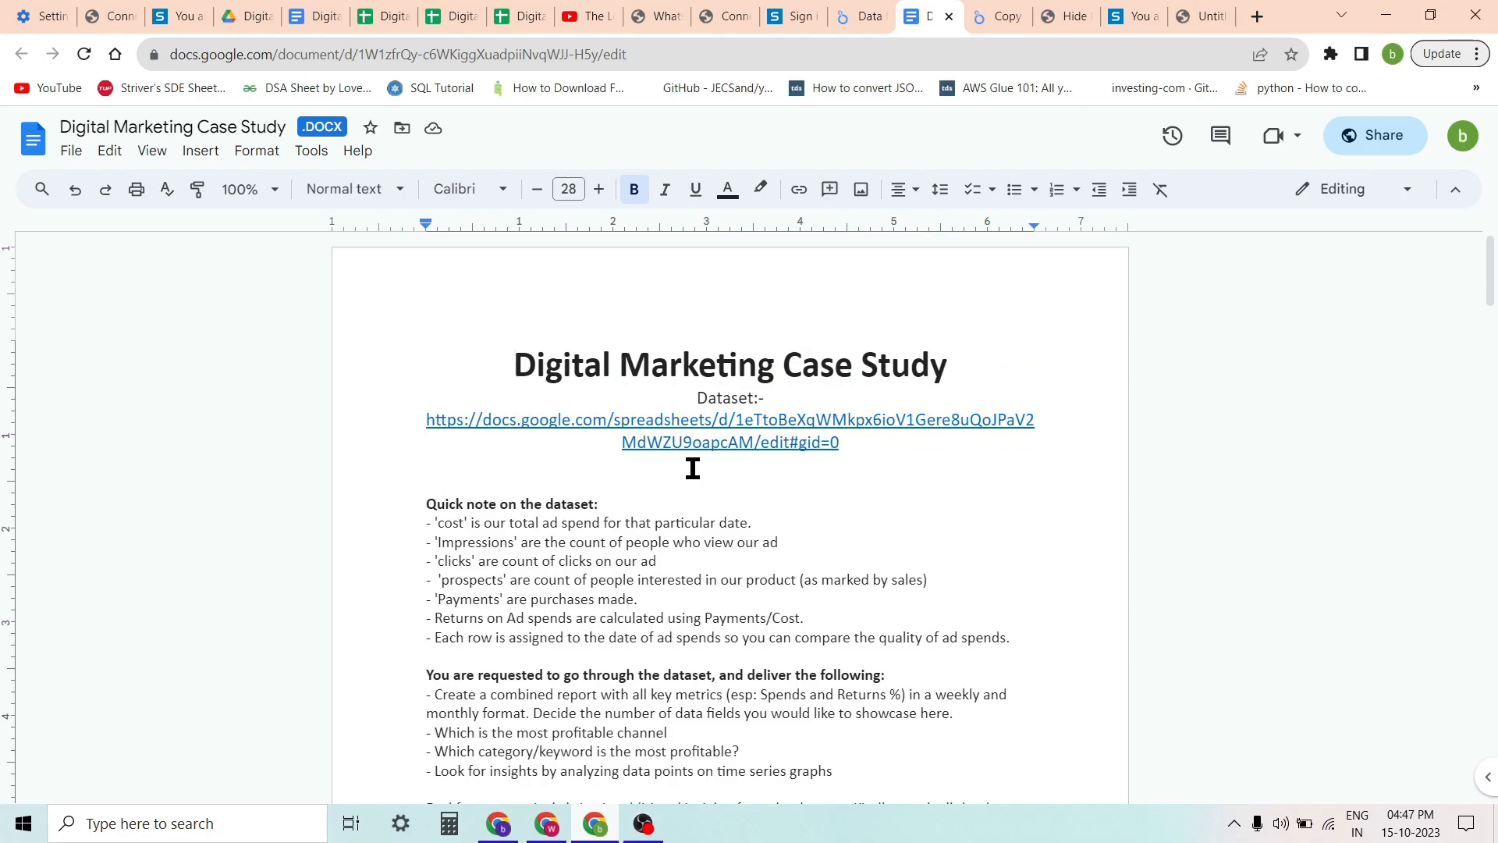
Read through the Digital Marketing Case Study document, covering the deliverables, key terms, required filters and KPI definitions
scroll(692, 469, "down", 2)
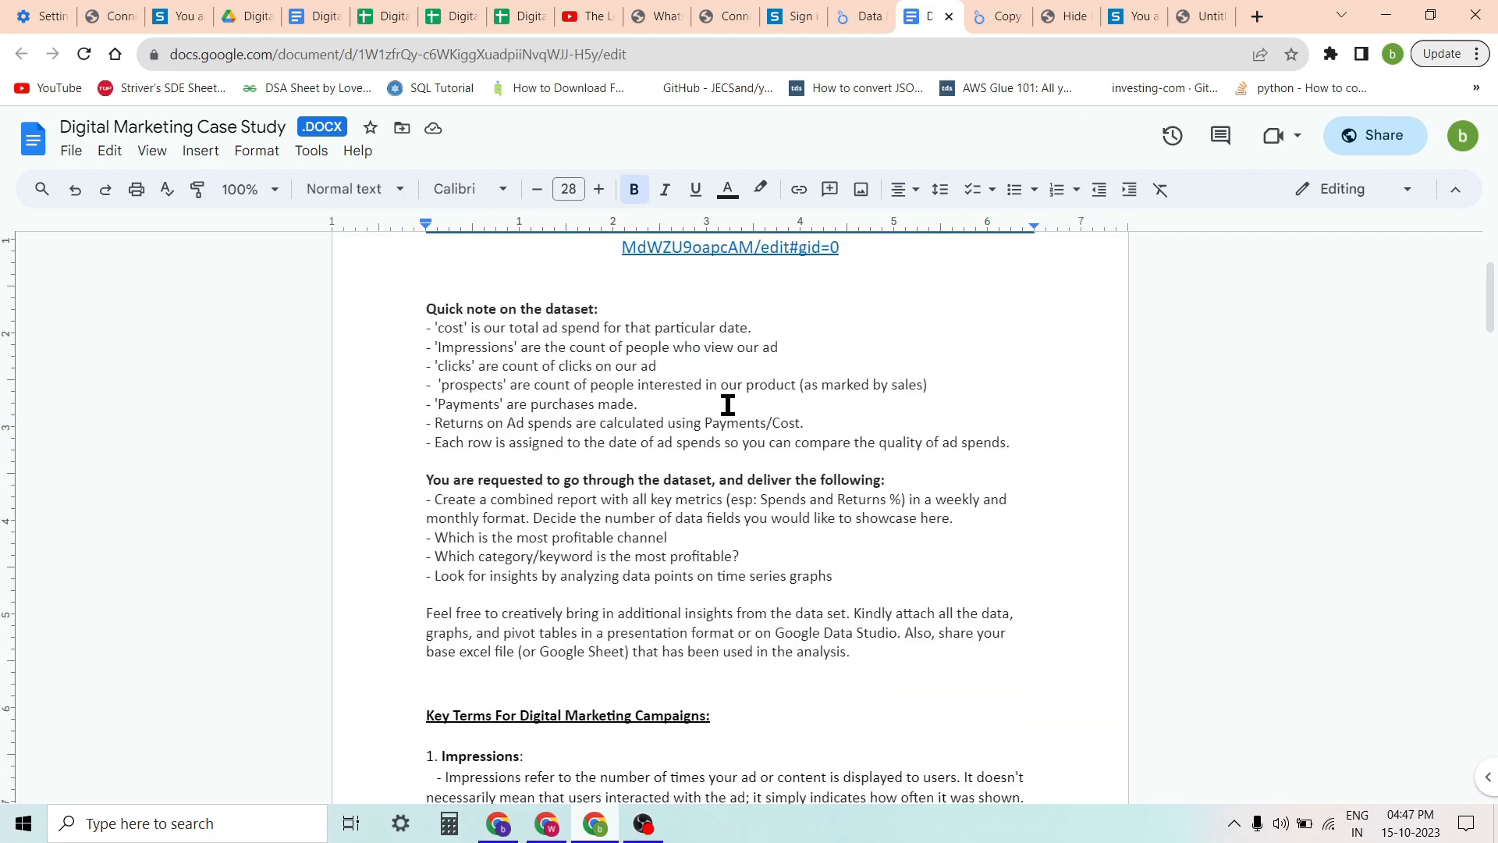
scroll(728, 404, "down", 4)
scroll(692, 383, "down", 10)
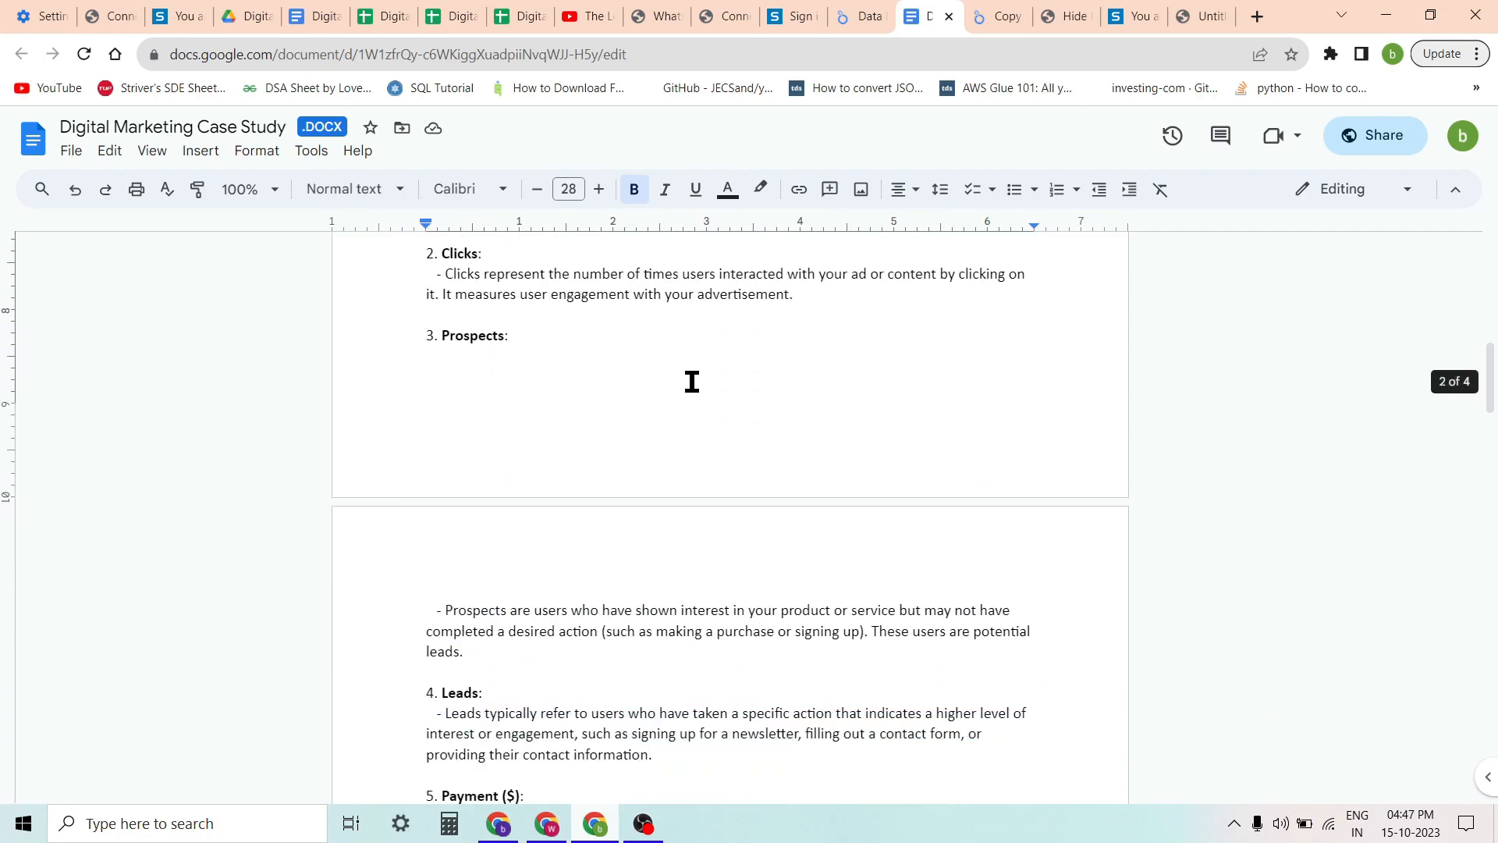
scroll(692, 383, "down", 8)
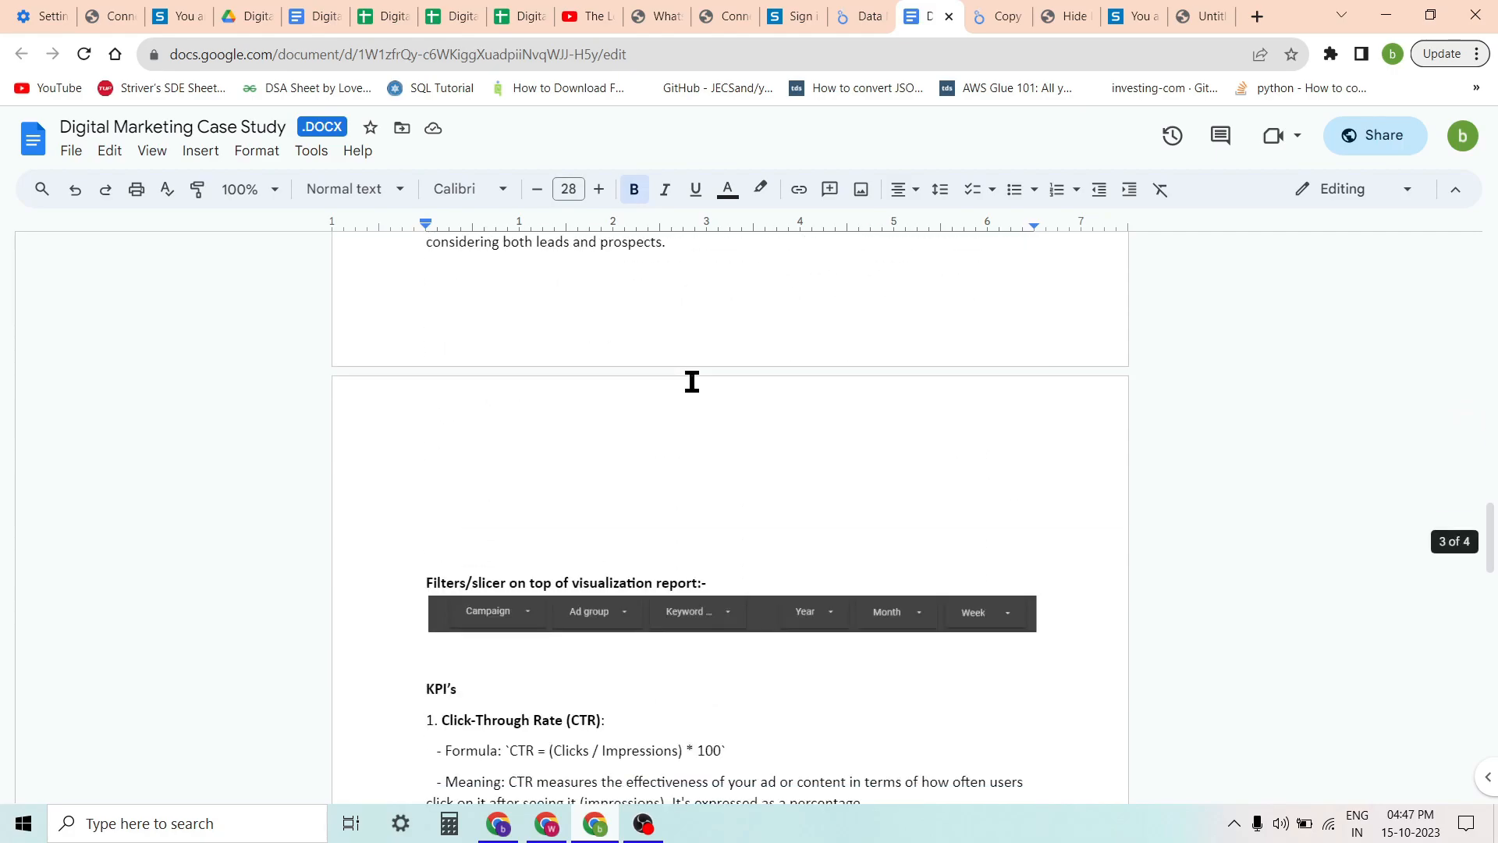
scroll(692, 383, "up", 2)
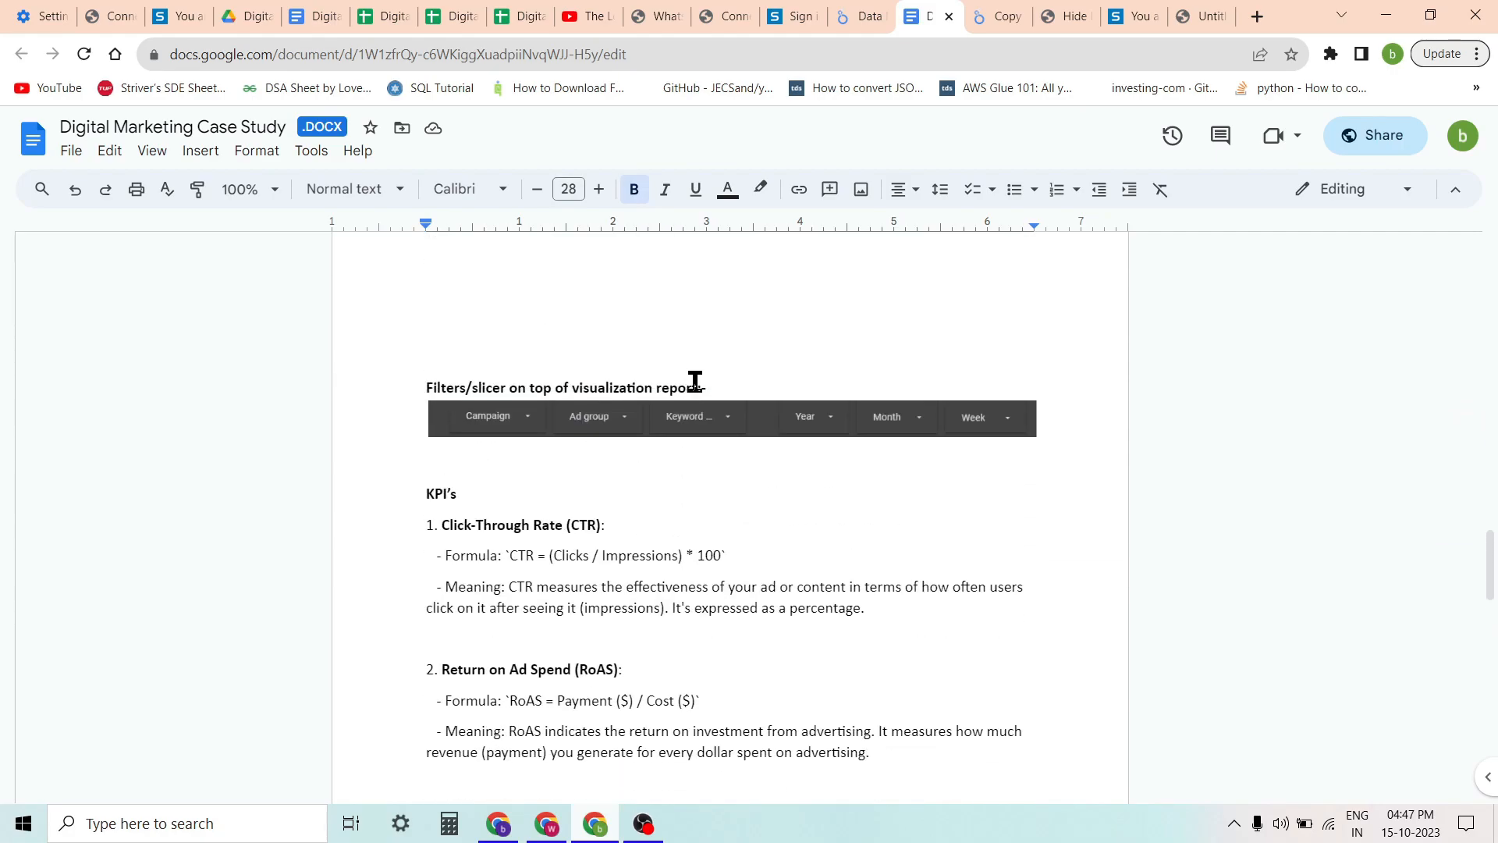
scroll(694, 382, "down", 12)
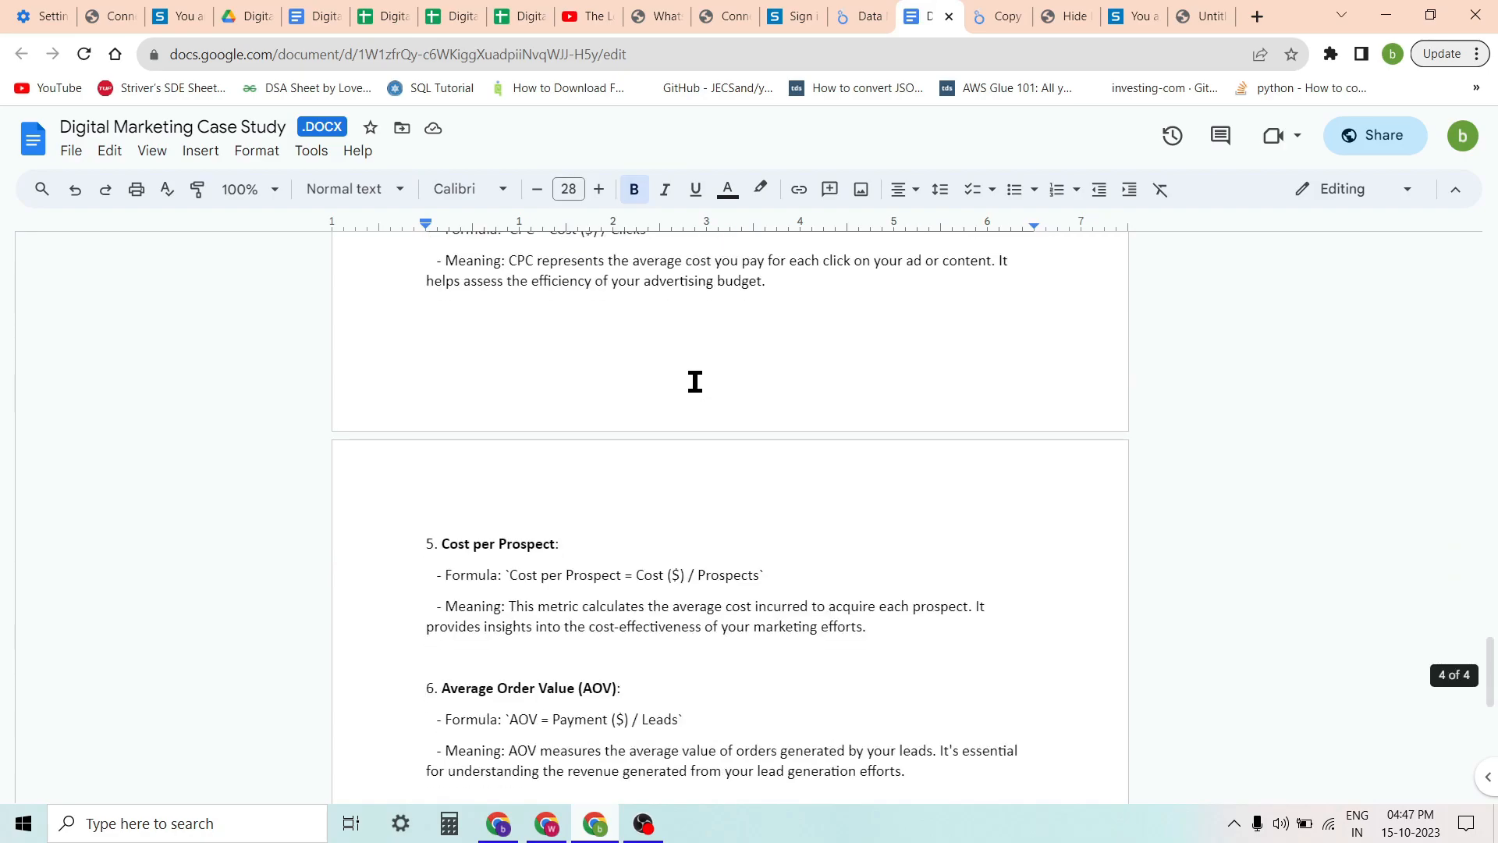
scroll(694, 382, "down", 3)
Switch to the Data Marketing Report in Looker Studio and review the charts on page 1 and the scorecards and table on page 2
left_click(850, 16)
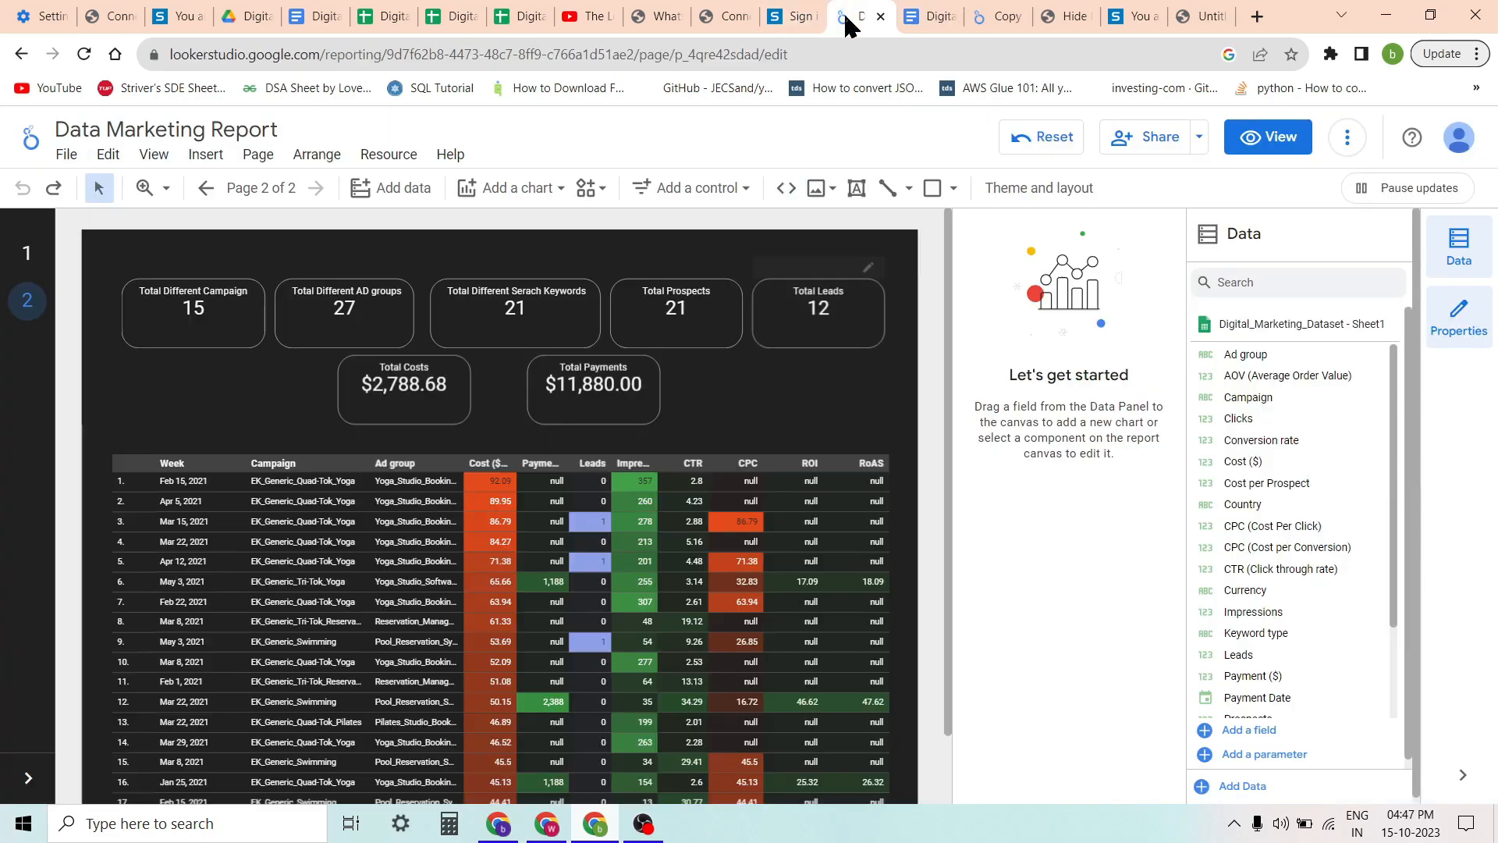
left_click(26, 253)
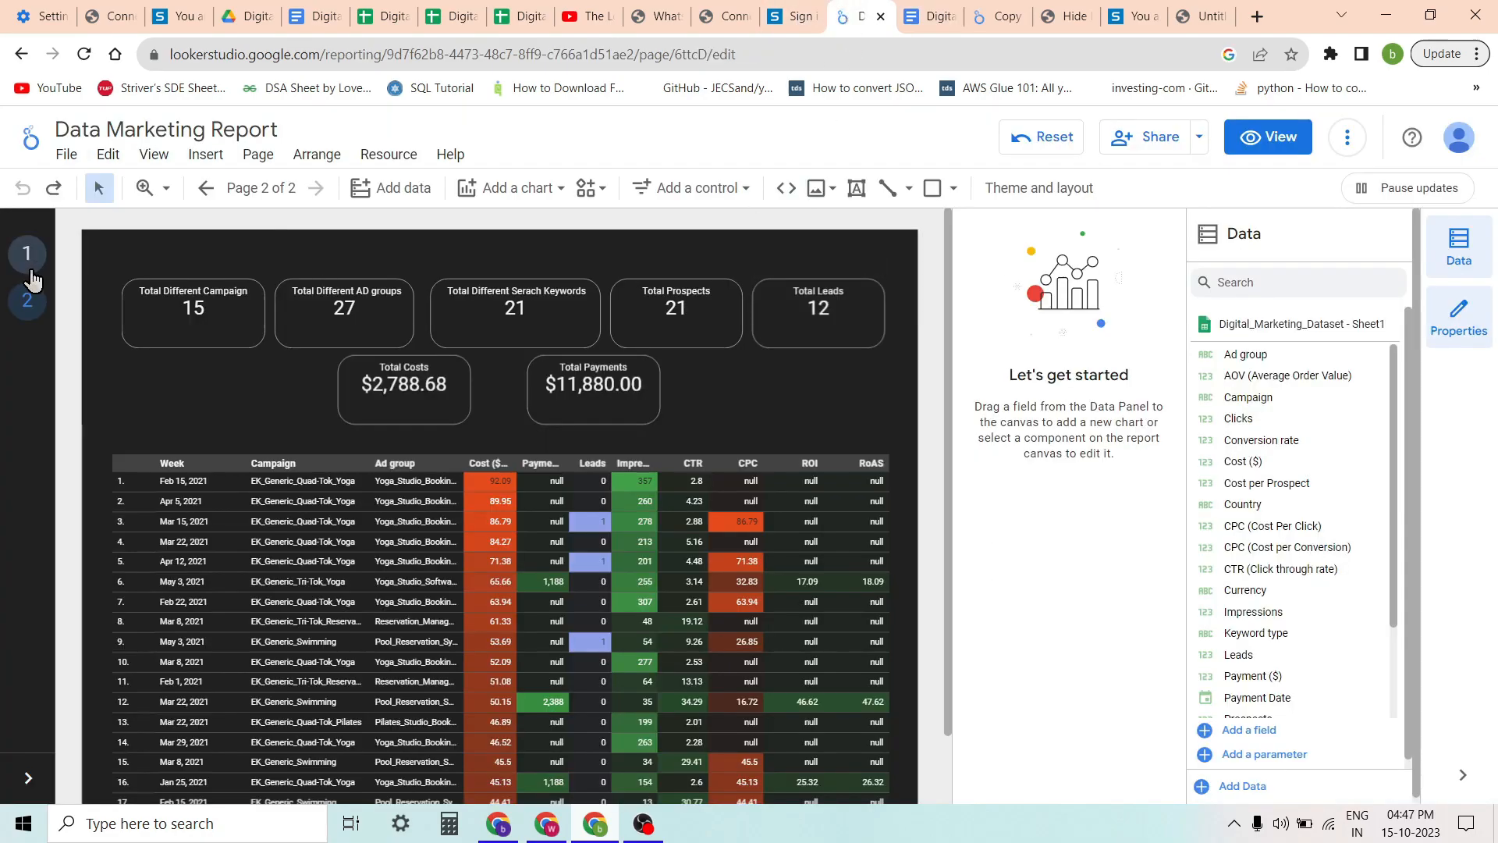
scroll(1295, 572, "down", 3)
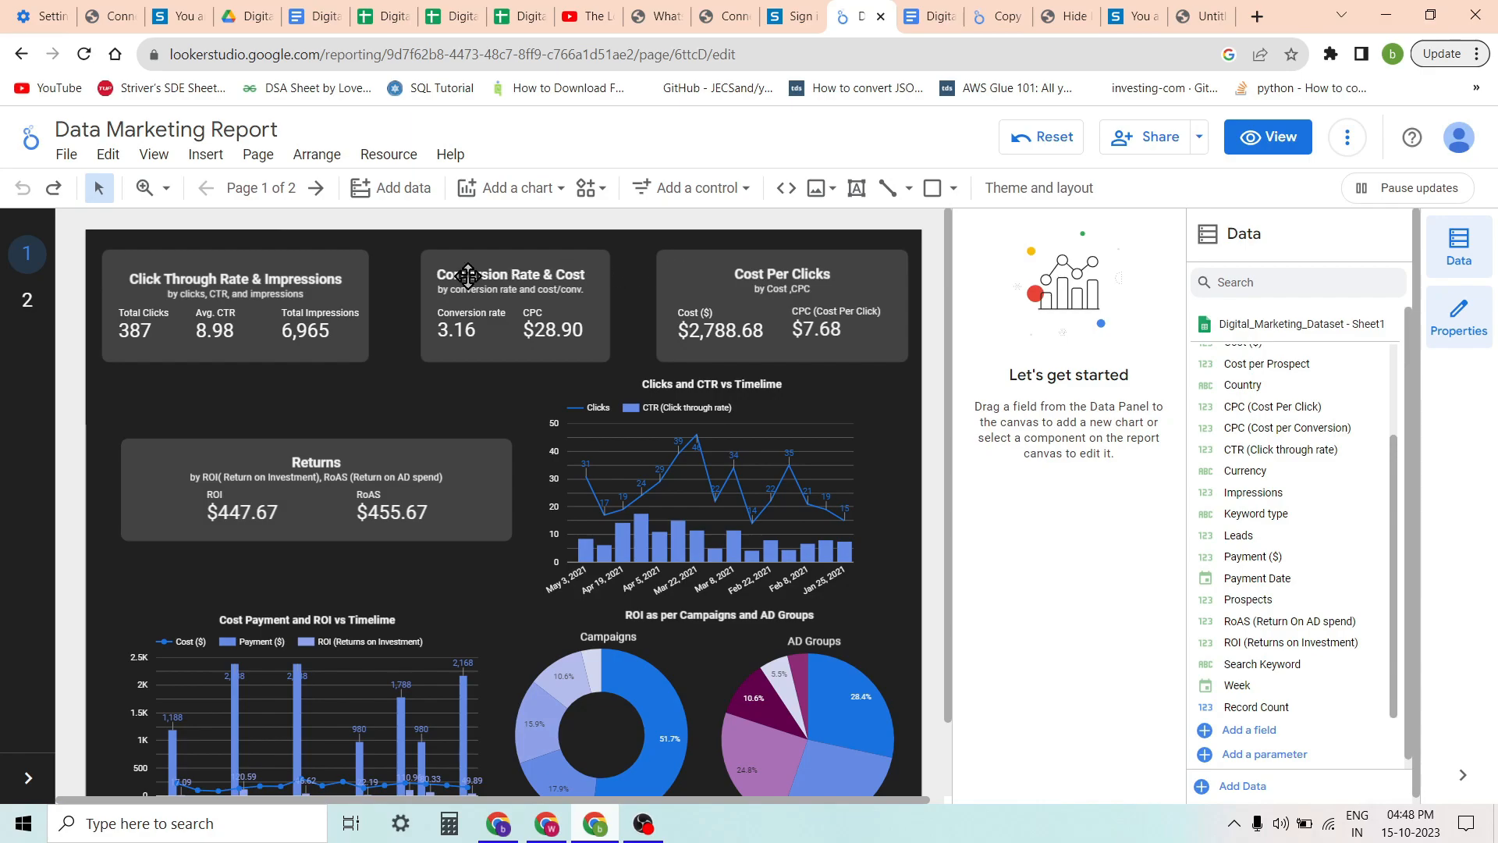
scroll(551, 493, "down", 1)
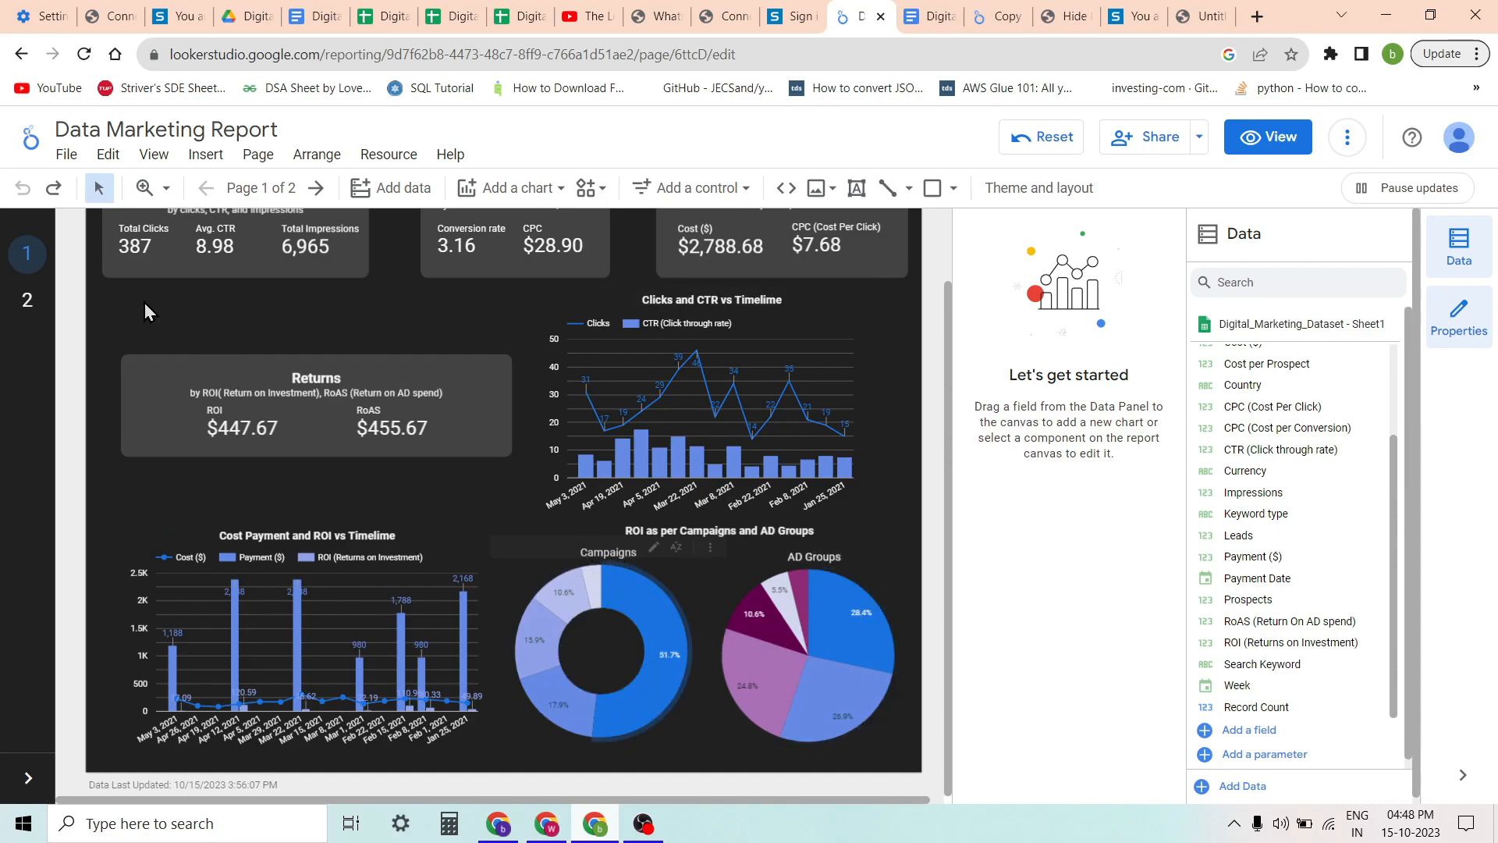
left_click(27, 301)
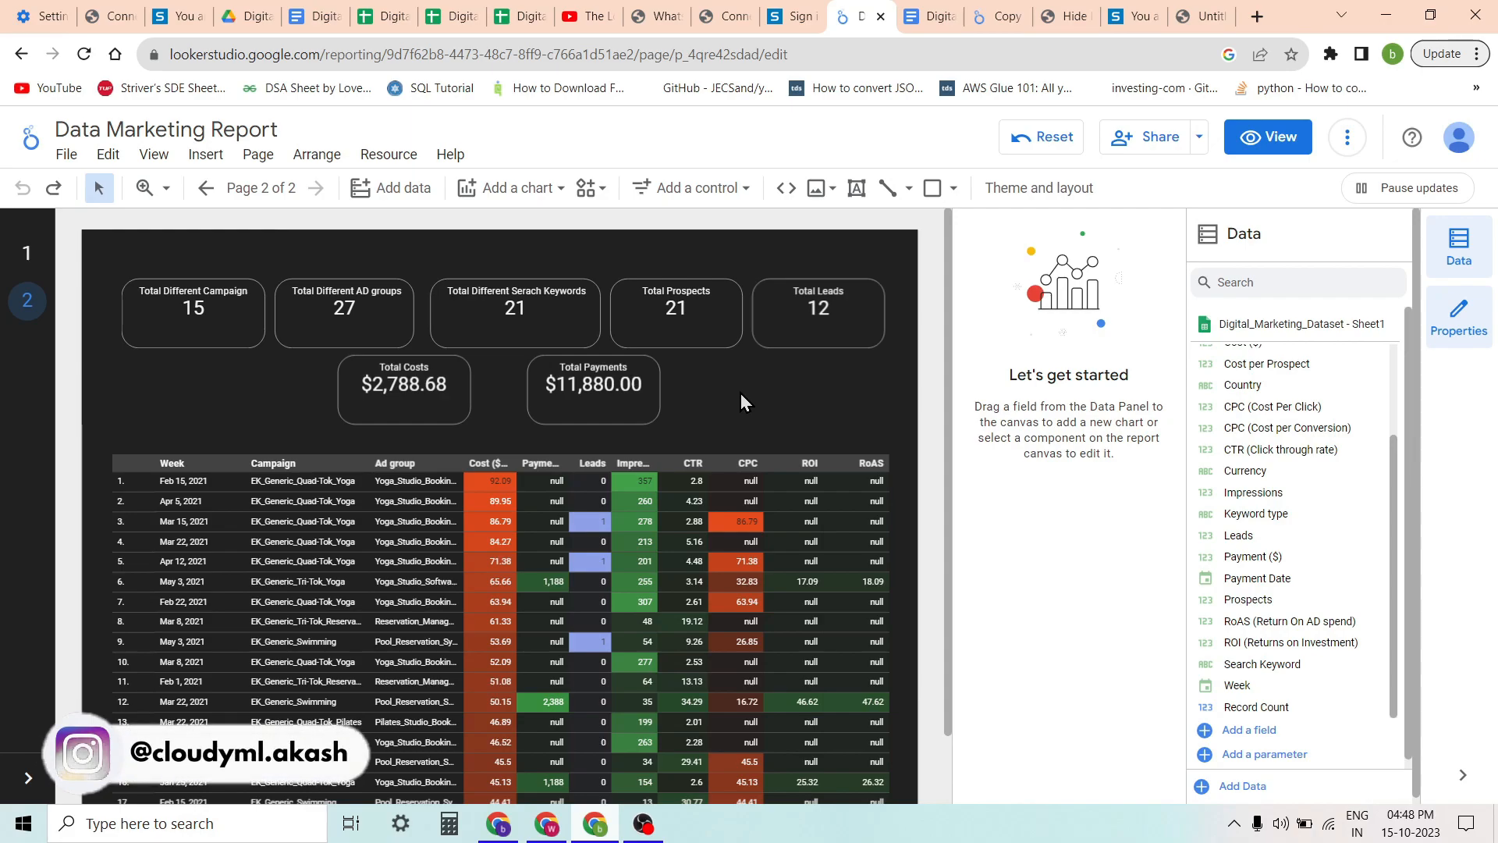
Check the filters/slicer row specified in the case study document and return to page 2 of the report
left_click(905, 15)
scroll(864, 491, "up", 15)
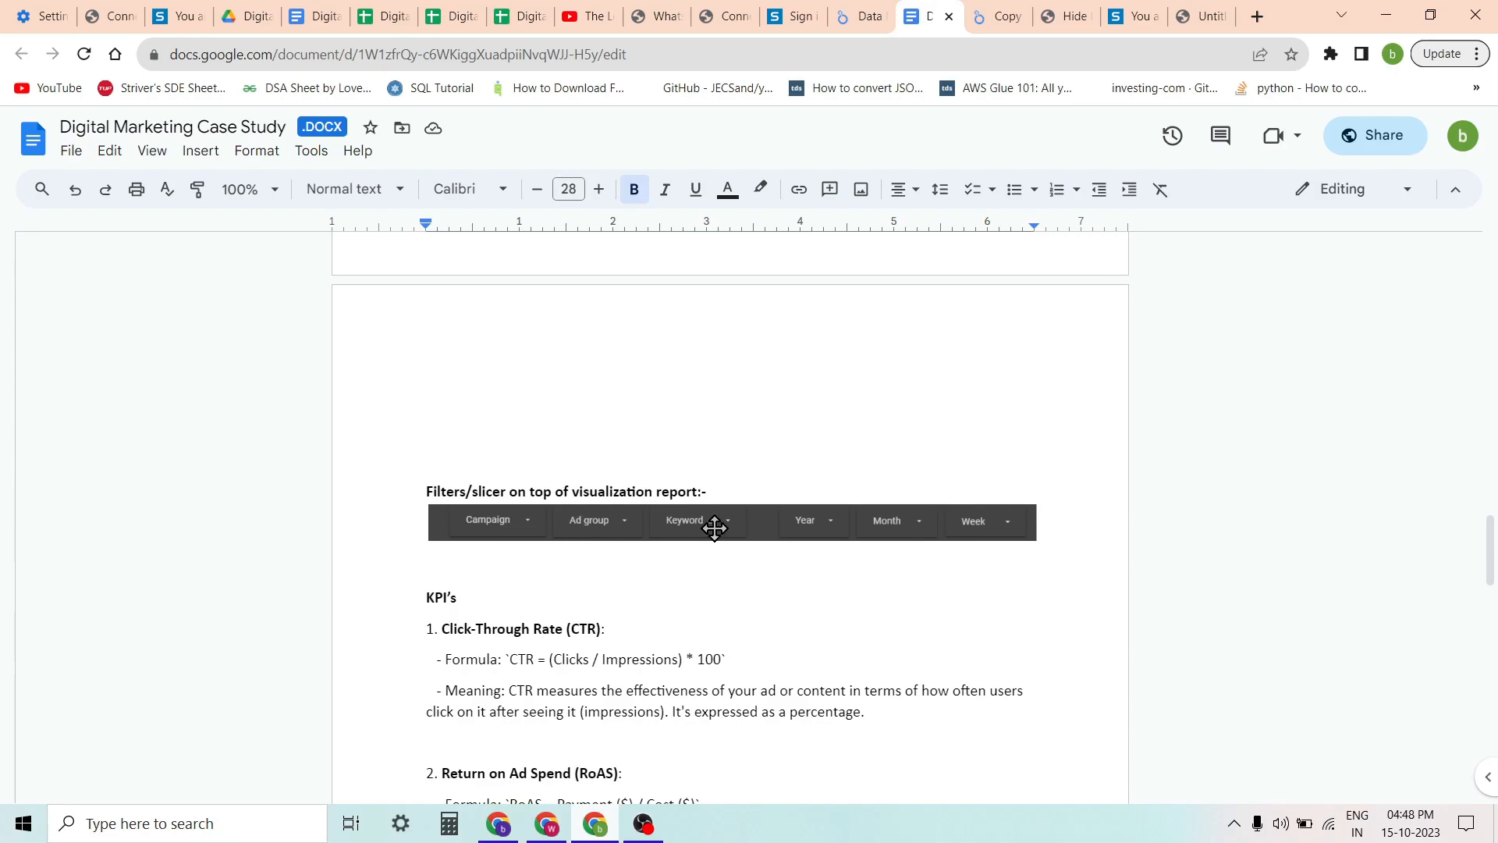
left_click(879, 13)
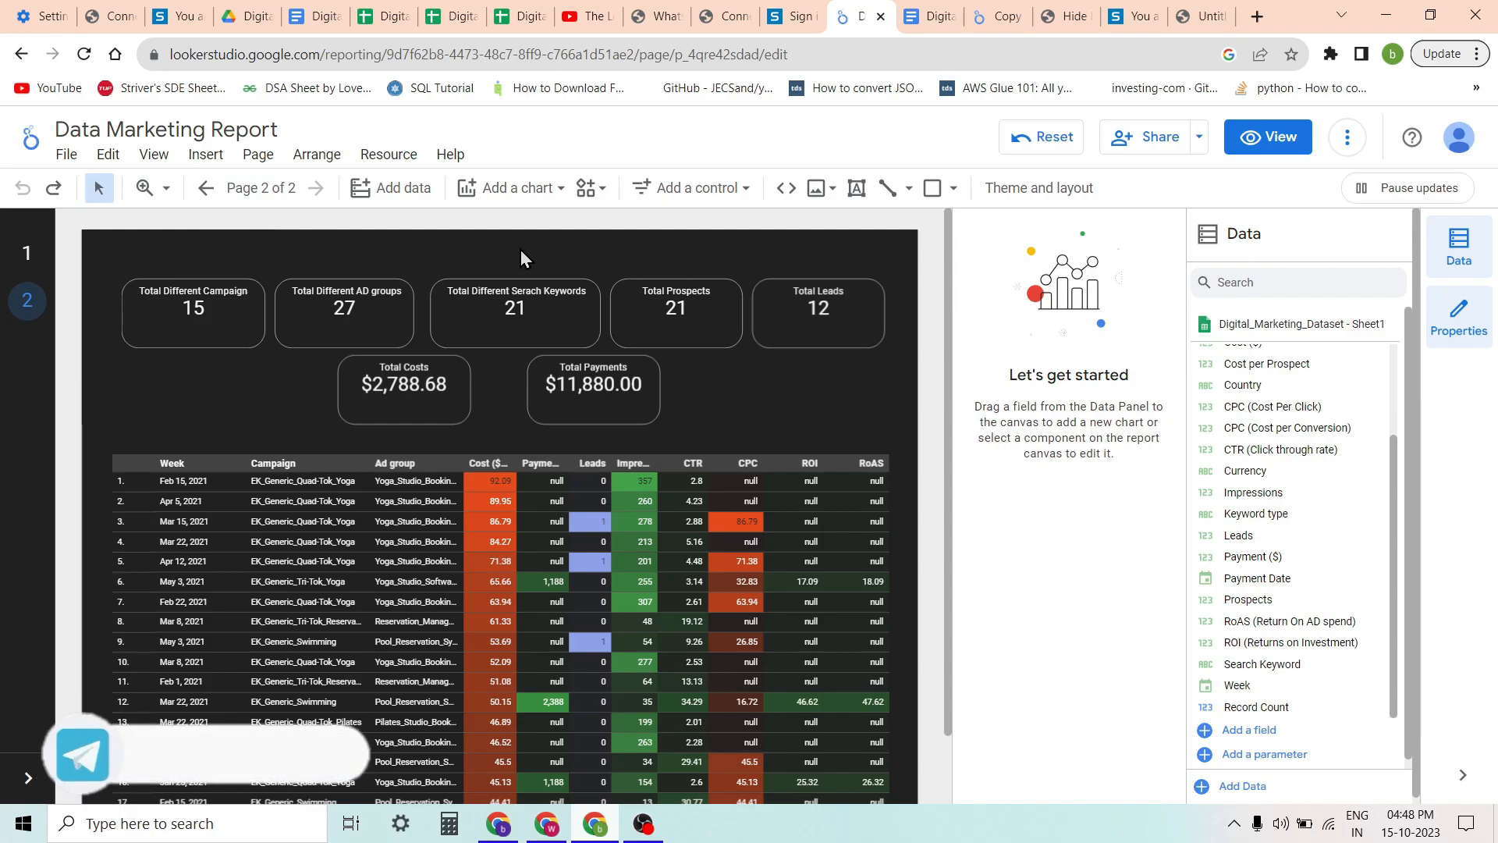
Add a Campaign drop-down list control above the Total Different Campaign scorecard on page 2
left_click(733, 193)
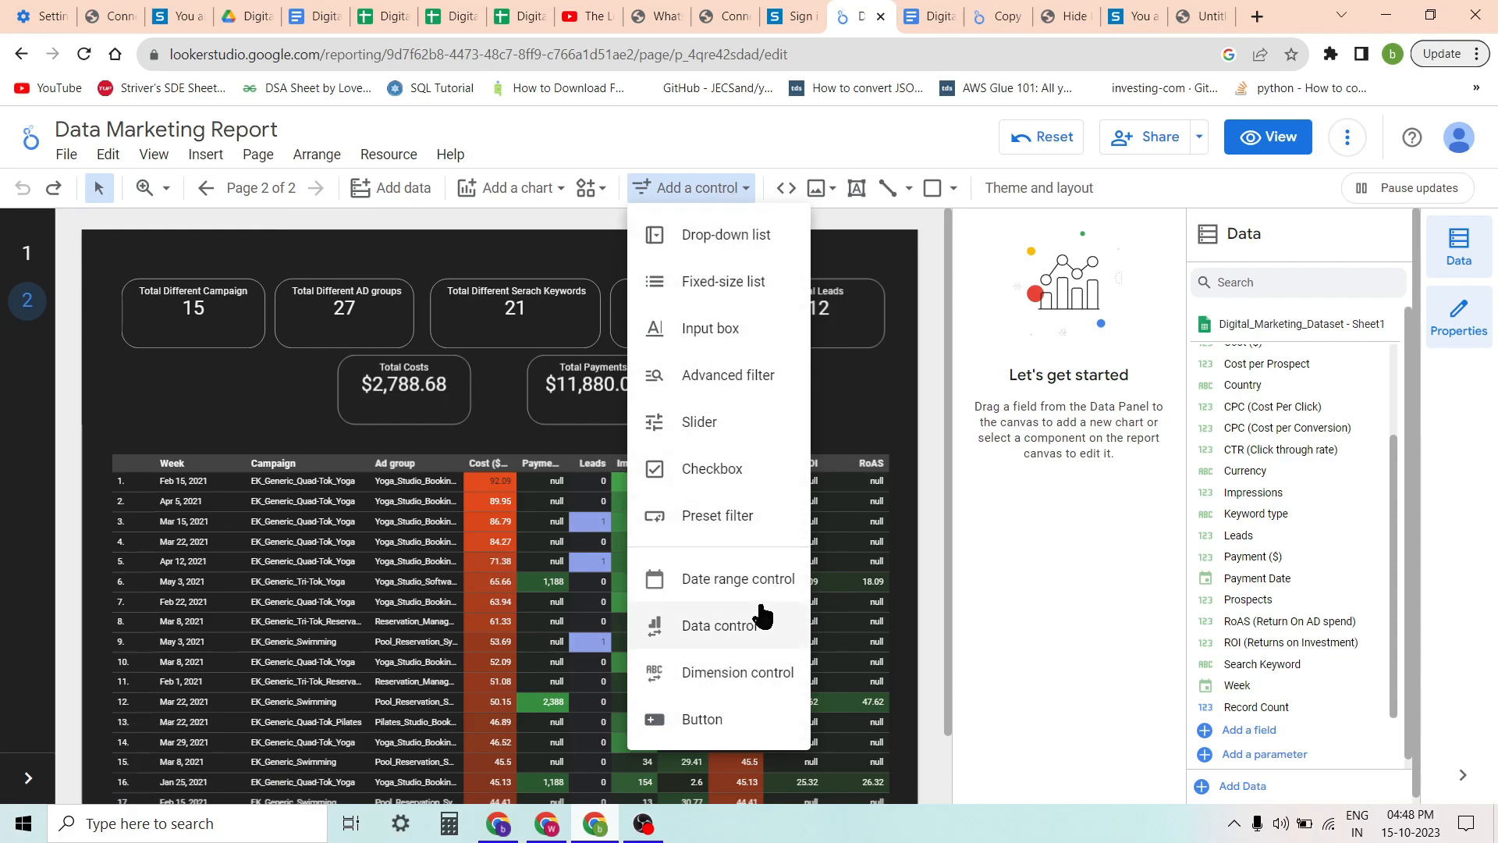
left_click(726, 238)
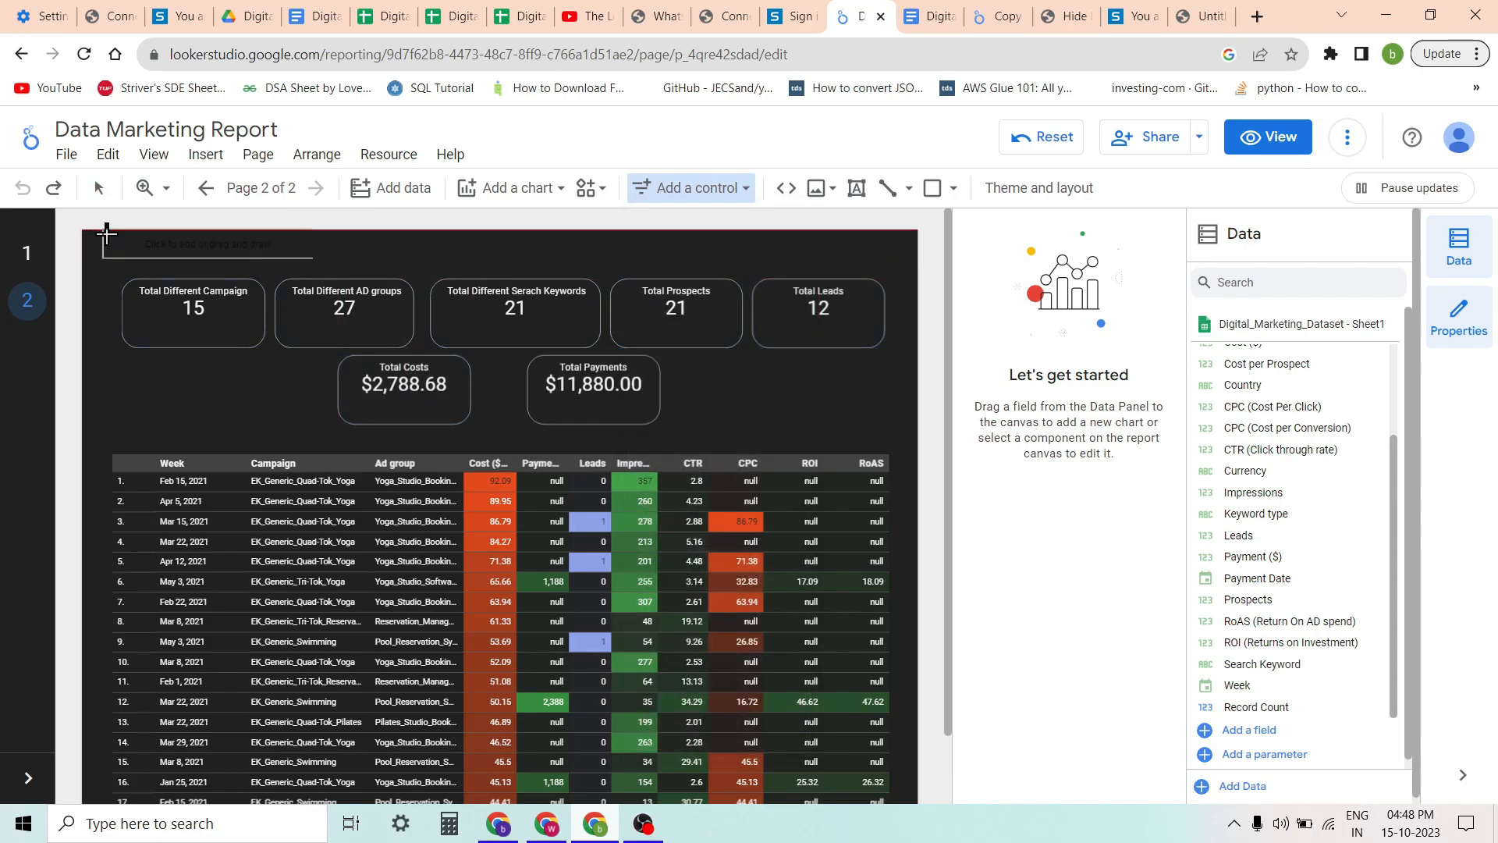
left_click(106, 236)
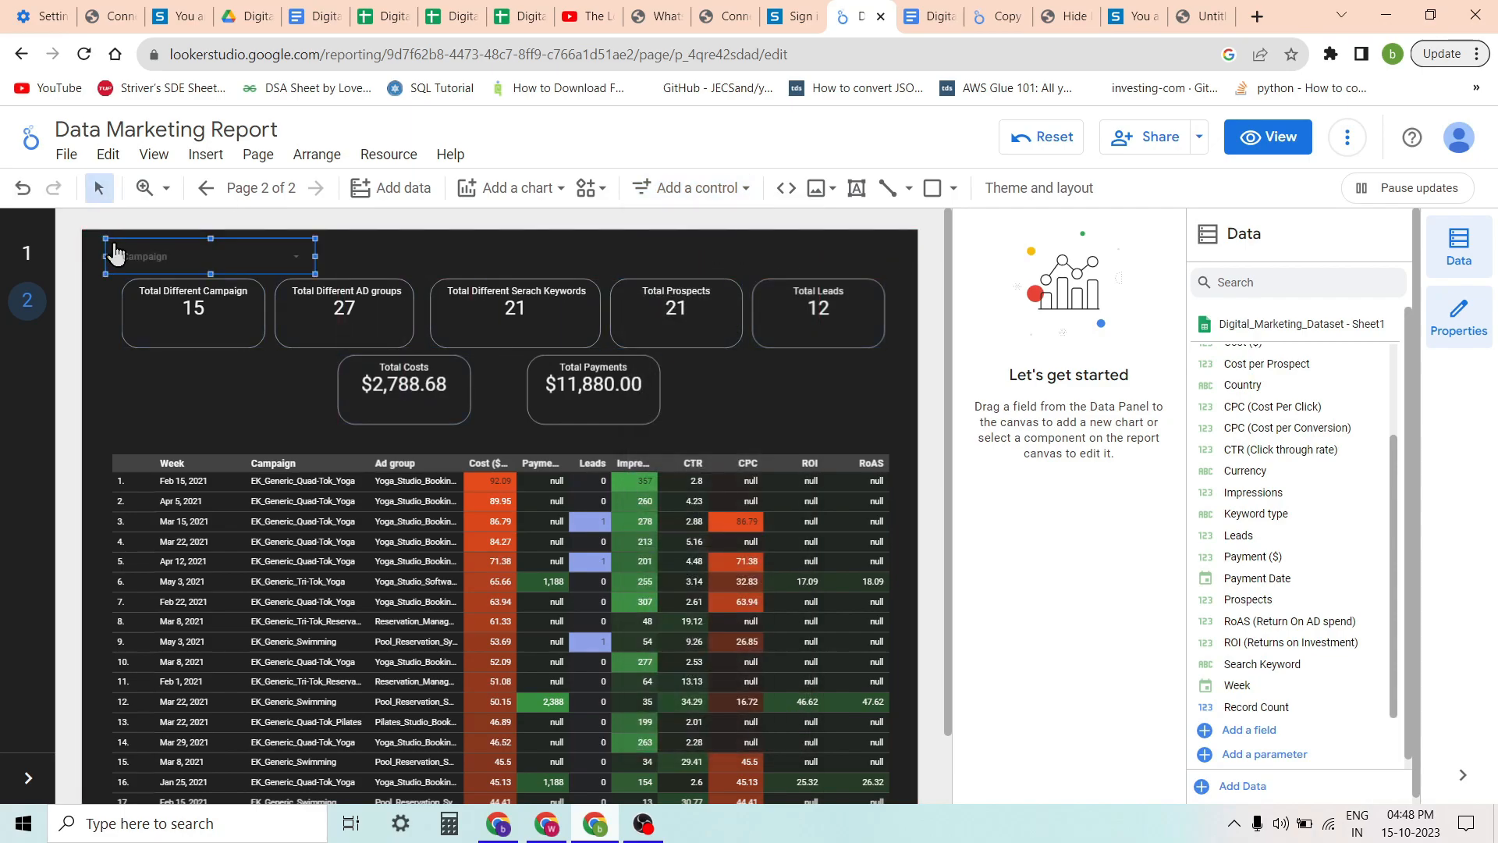
left_click(265, 266)
left_click(389, 247)
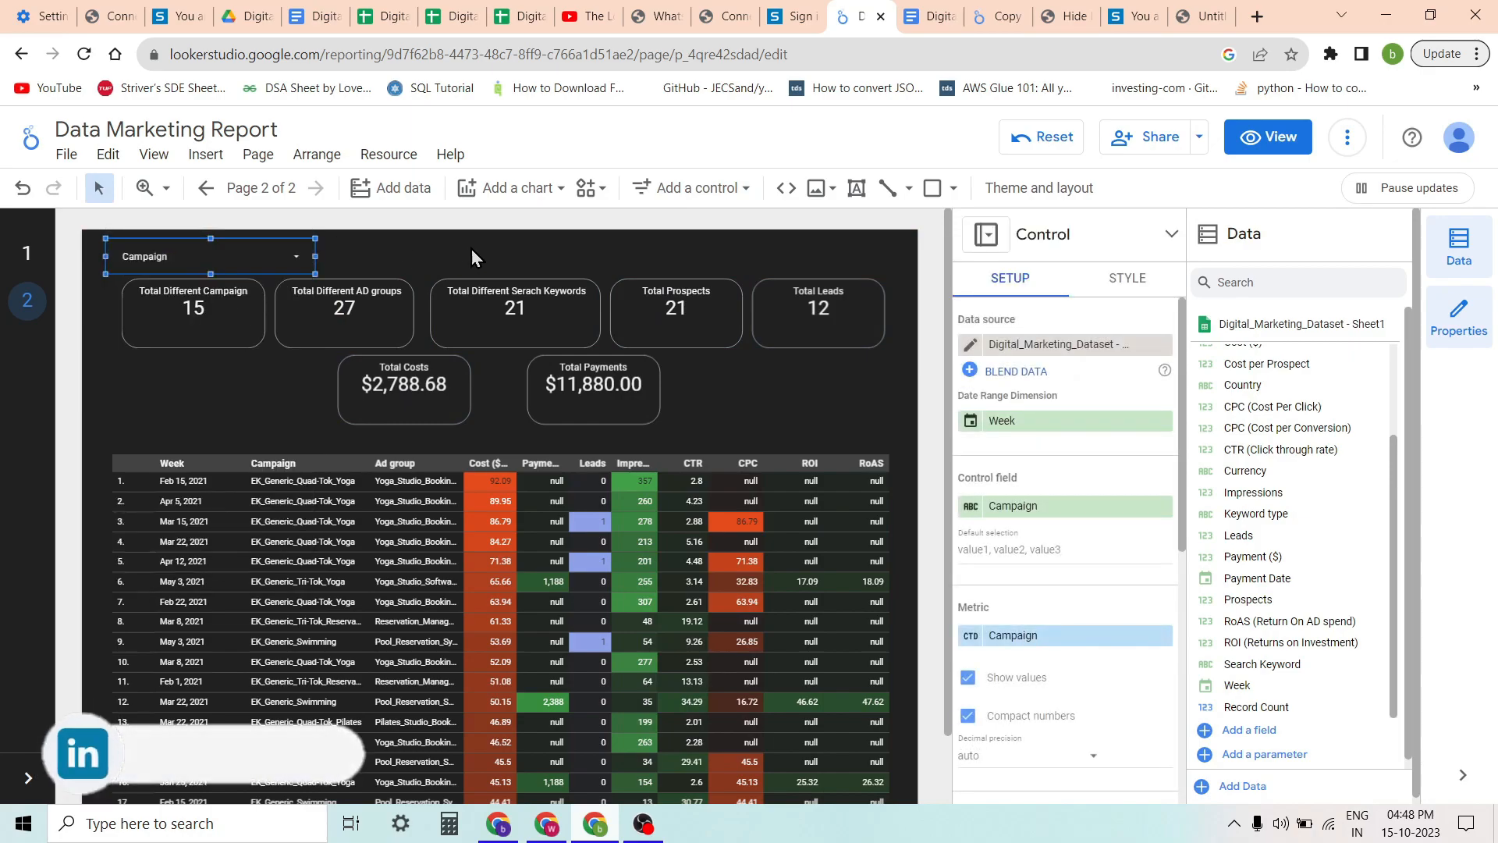
left_click(694, 188)
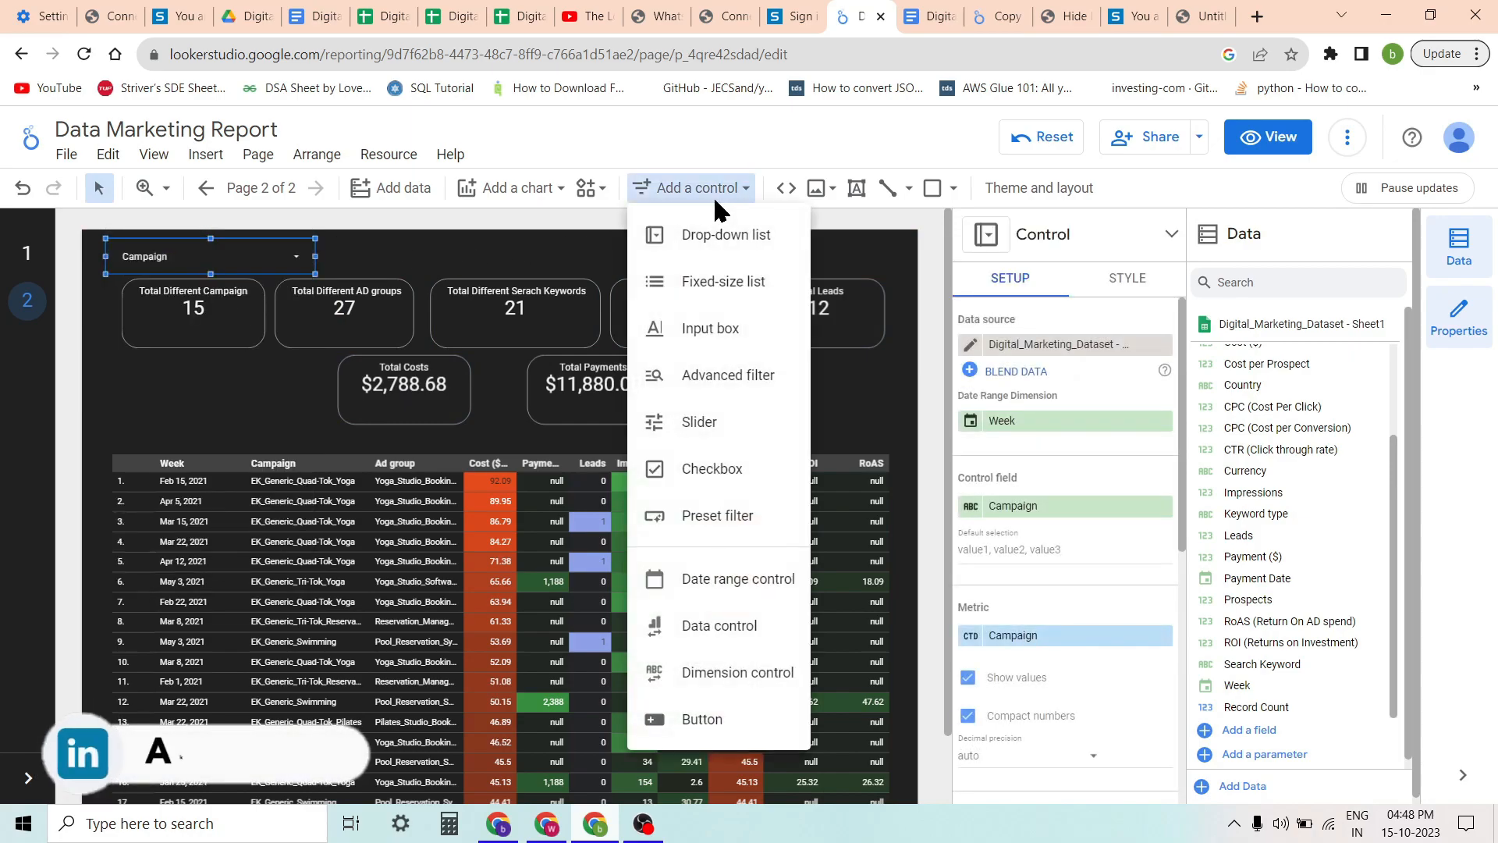
left_click(749, 282)
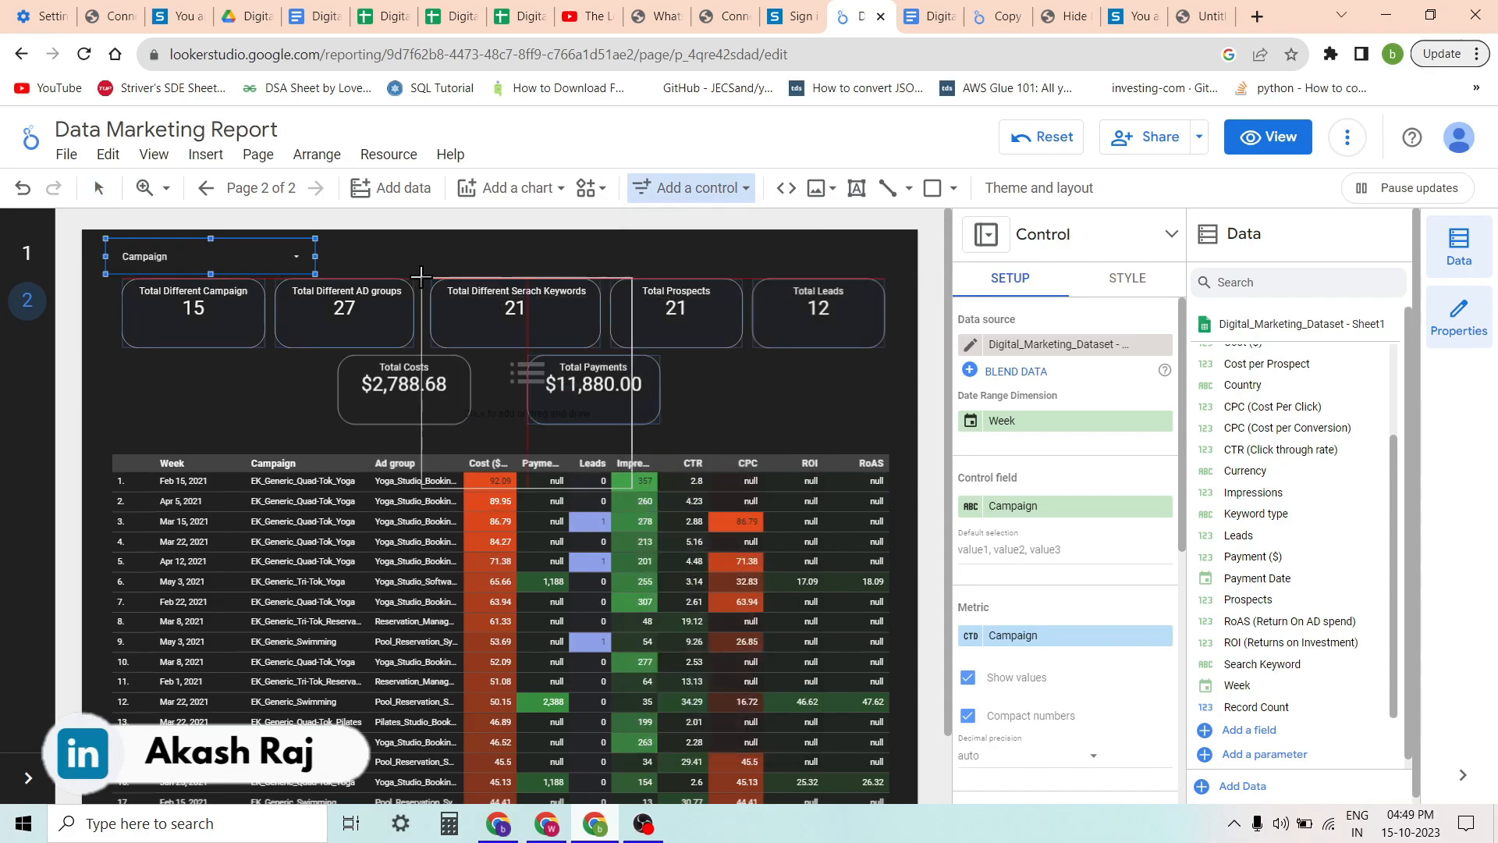
left_click(352, 237)
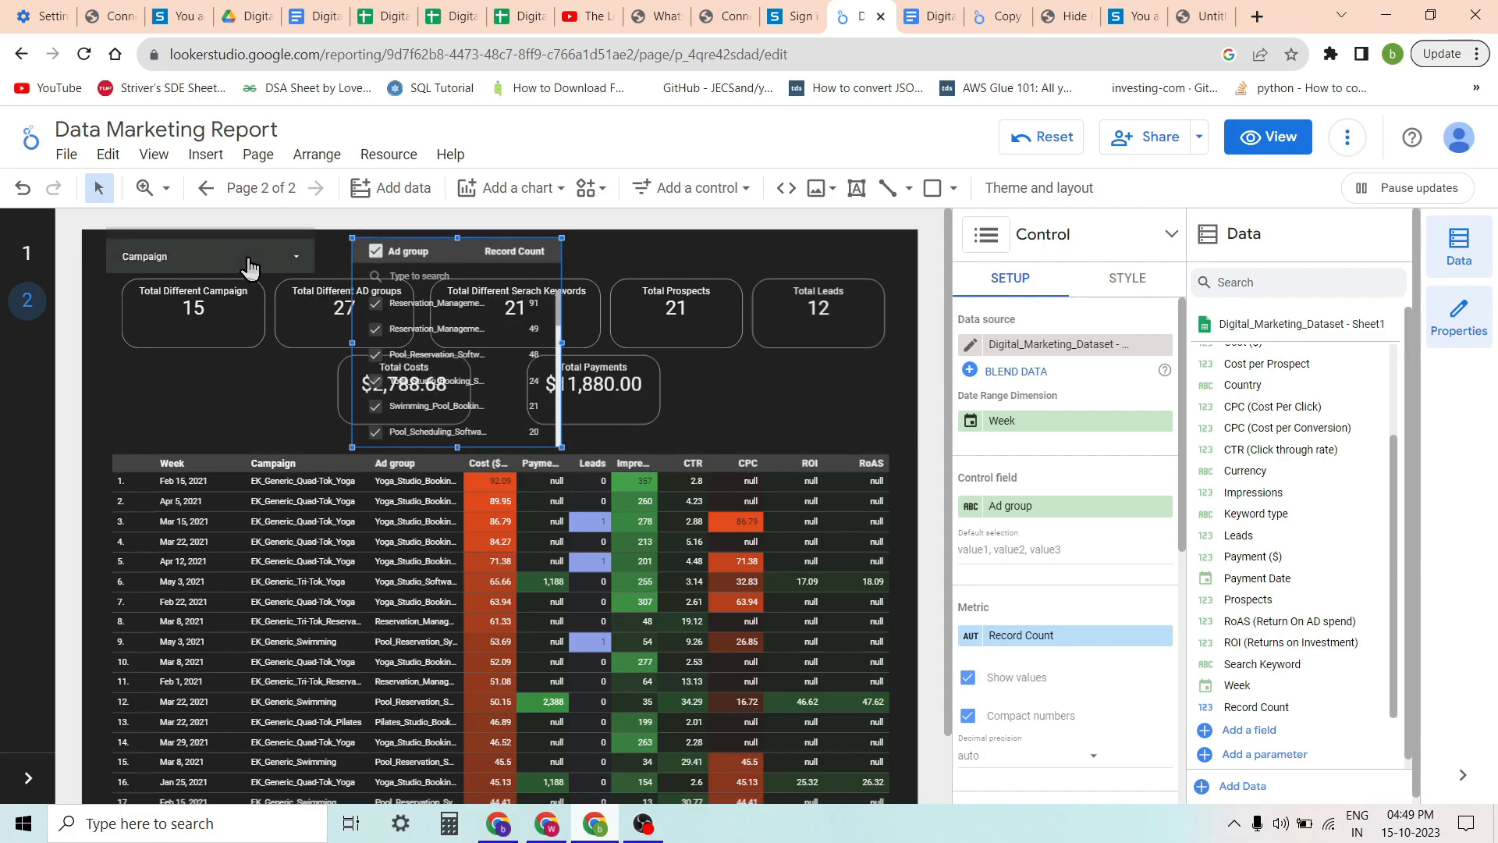
key("Delete")
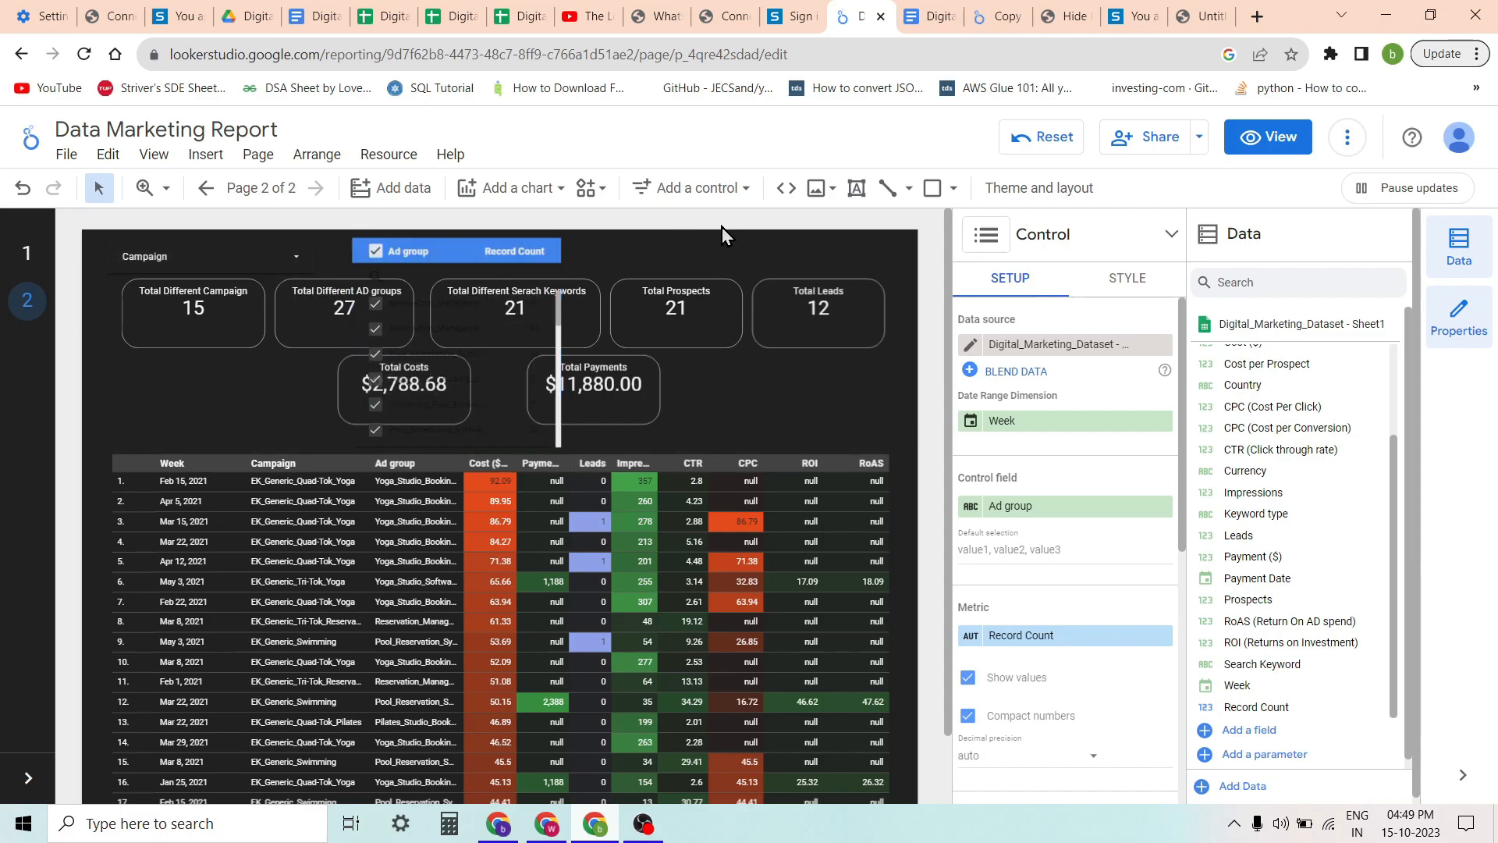
Narrow the Campaign drop-down control to about half its width
left_click(235, 254)
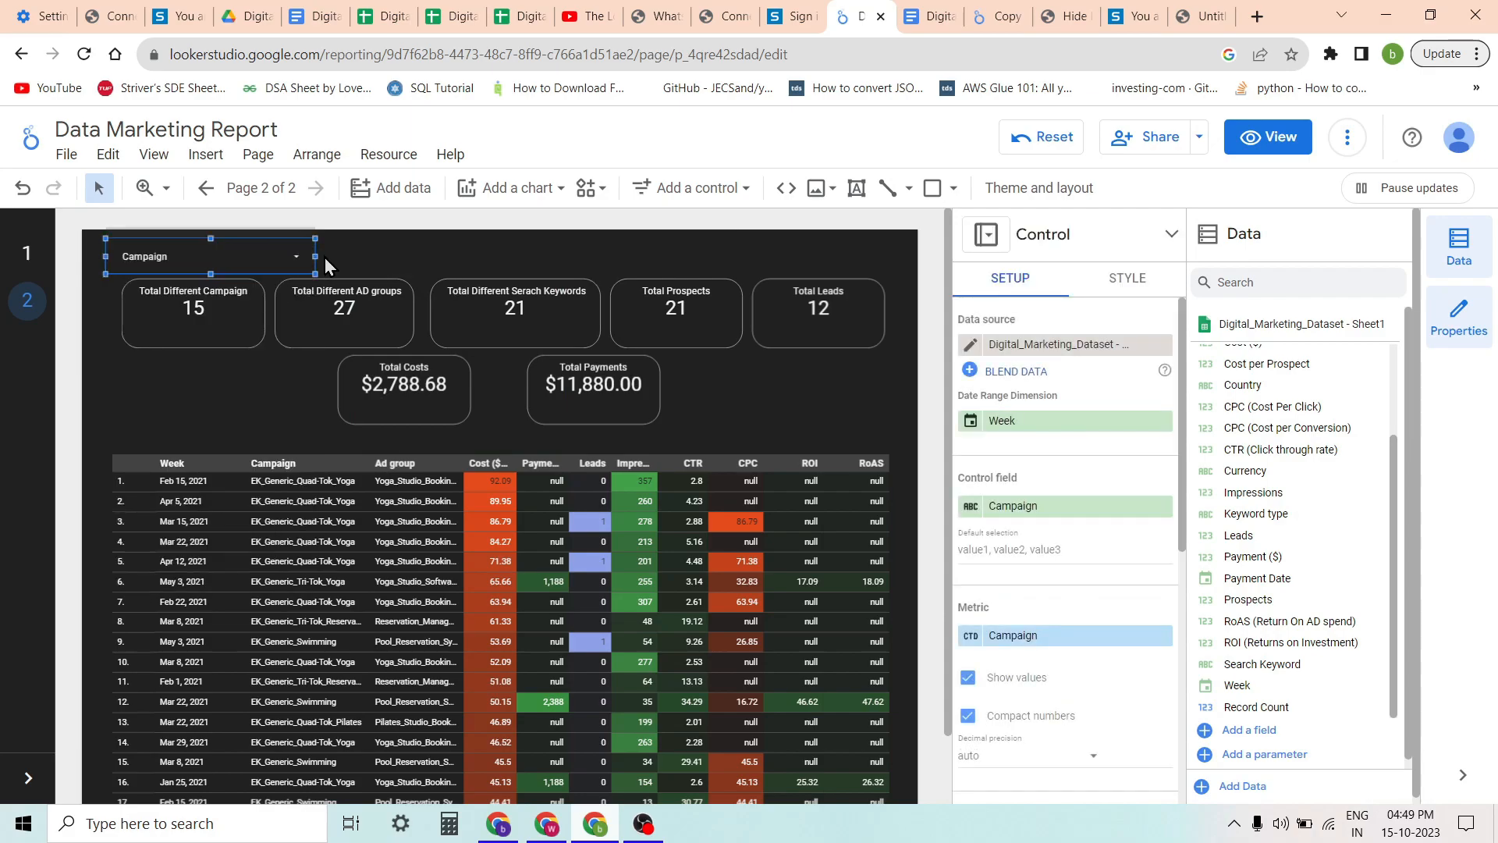
left_click_drag(315, 256, 213, 267)
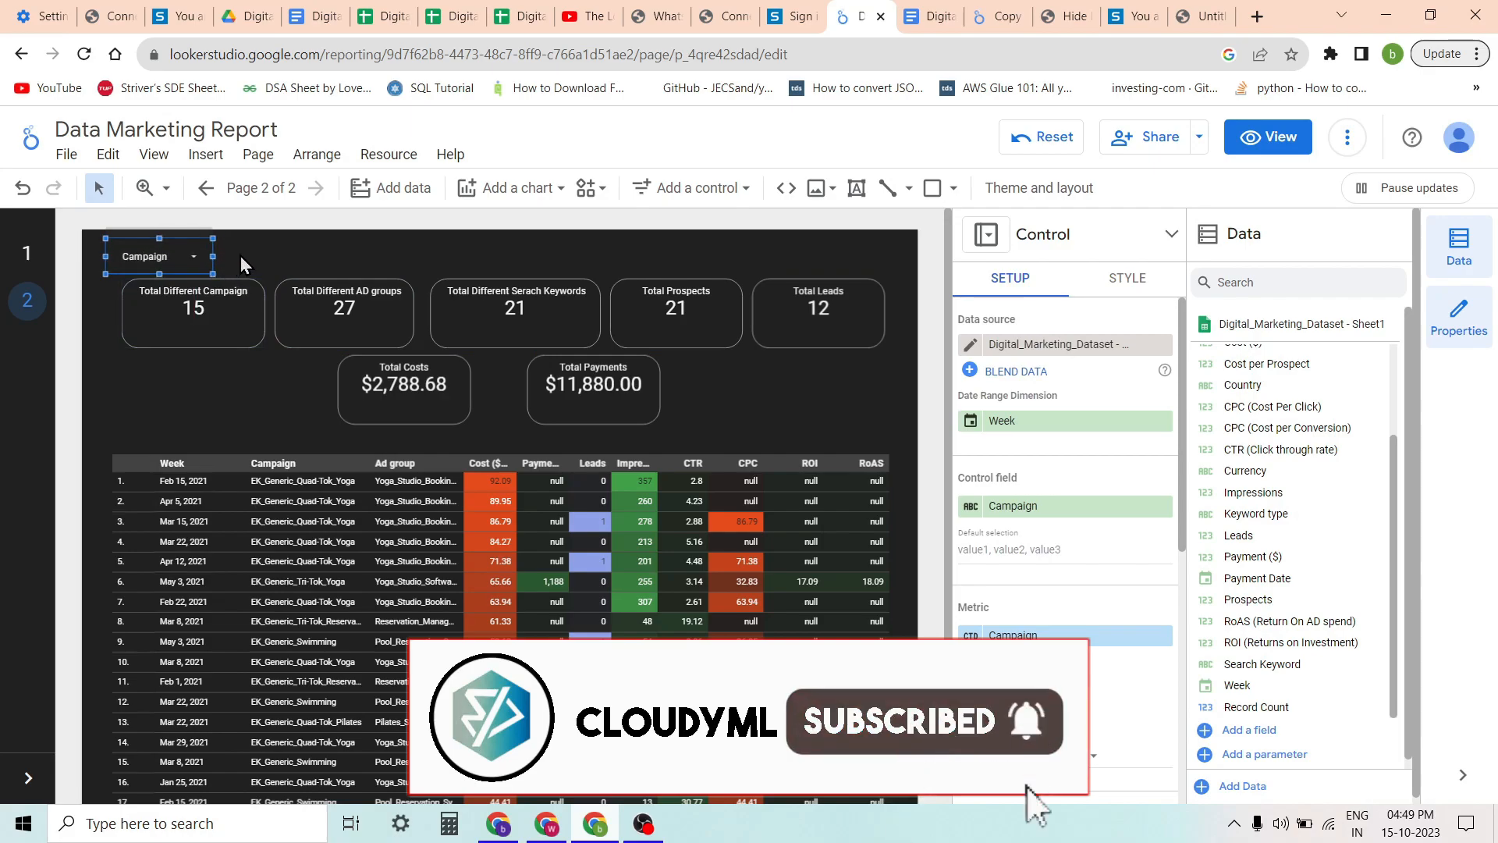
left_click(238, 256)
Replace the Campaign drop-down's metric with Record Count and check the values in its list
left_click(201, 264)
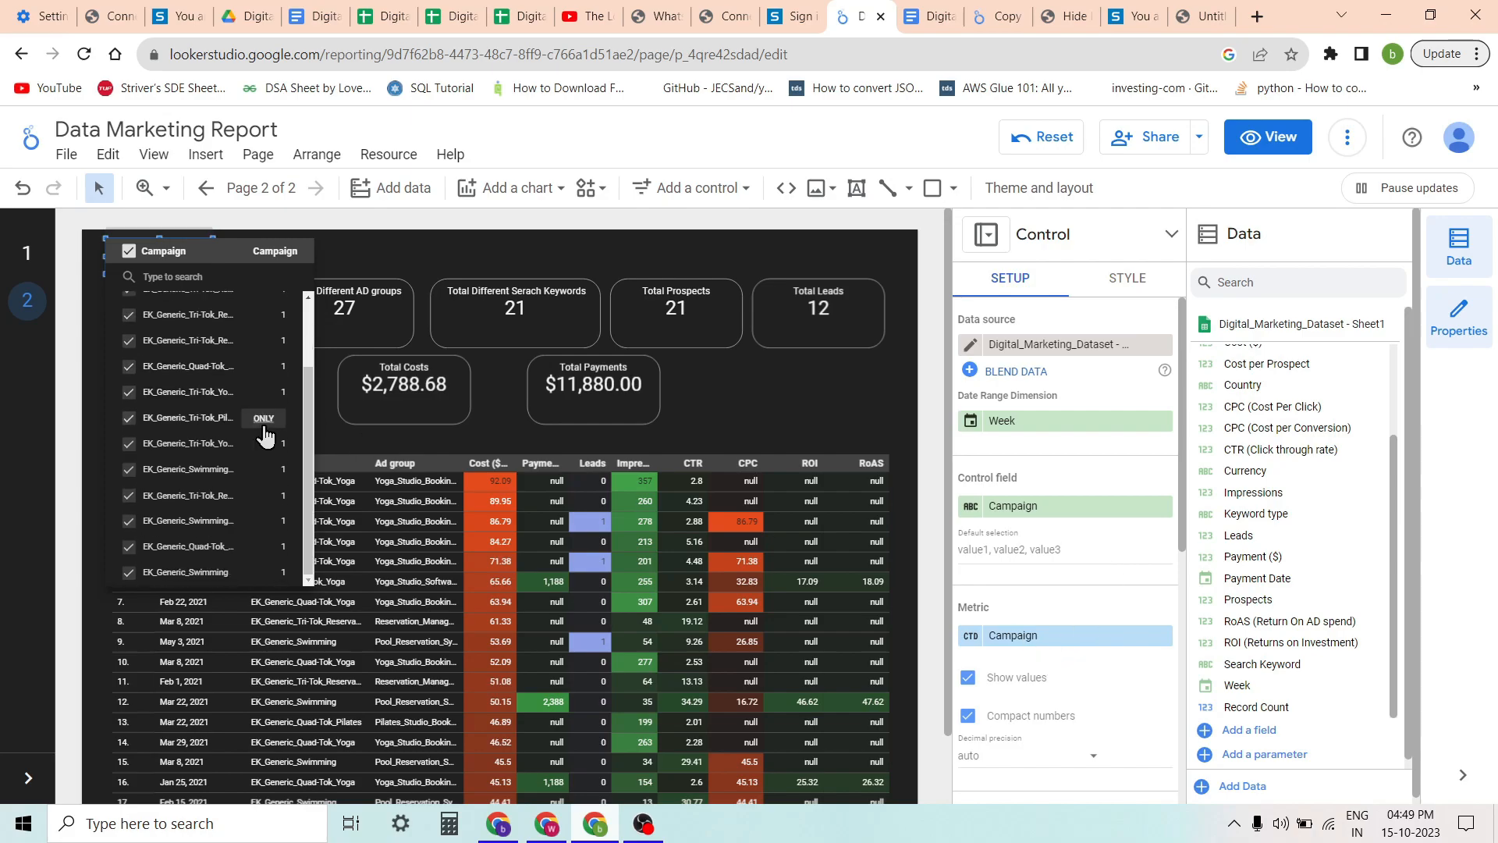
left_click(1263, 712)
left_click_drag(1234, 705, 1040, 634)
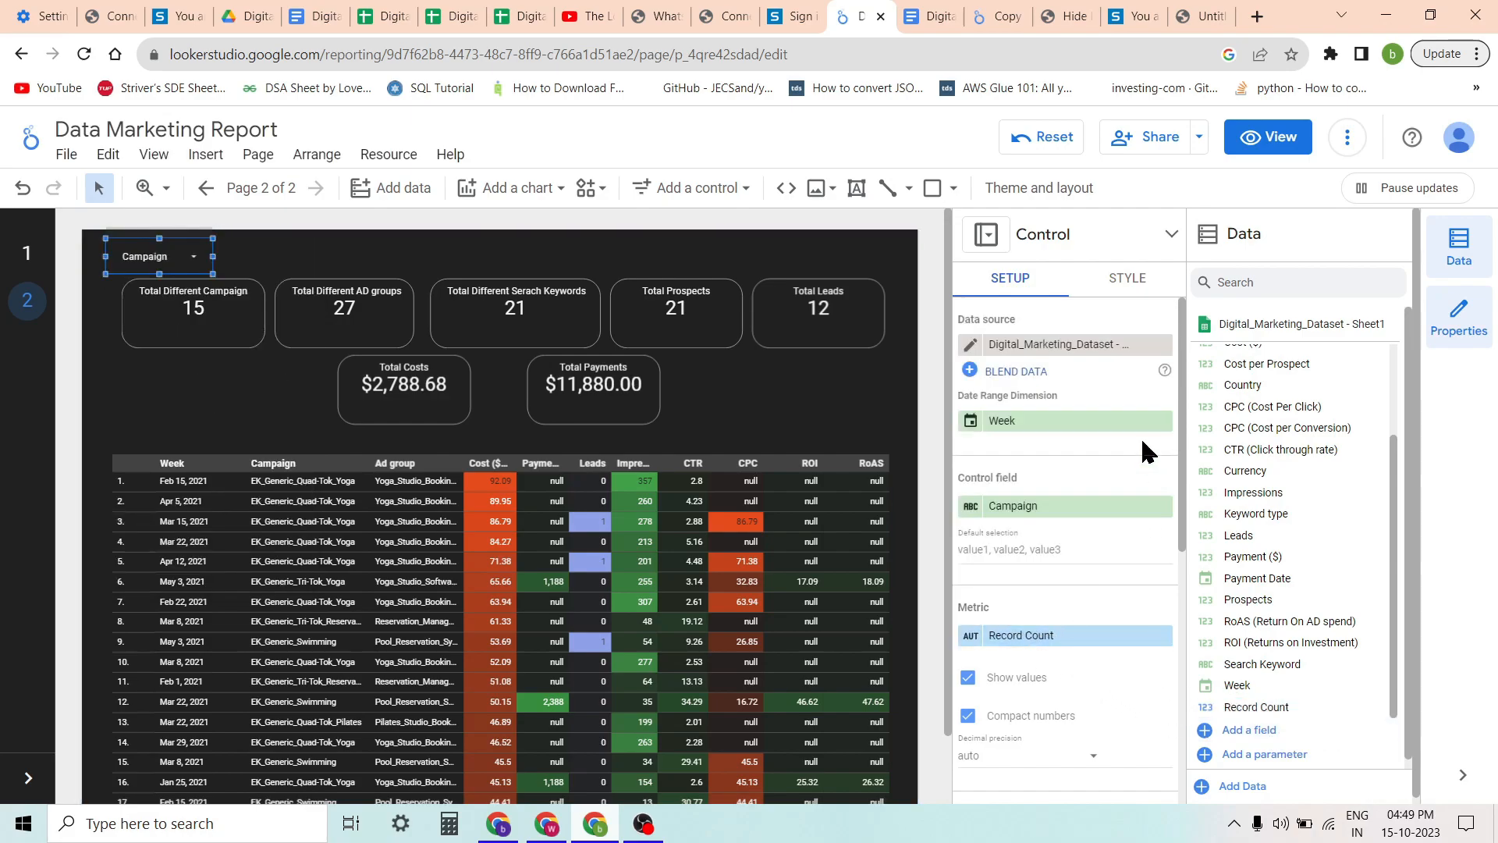
left_click(186, 263)
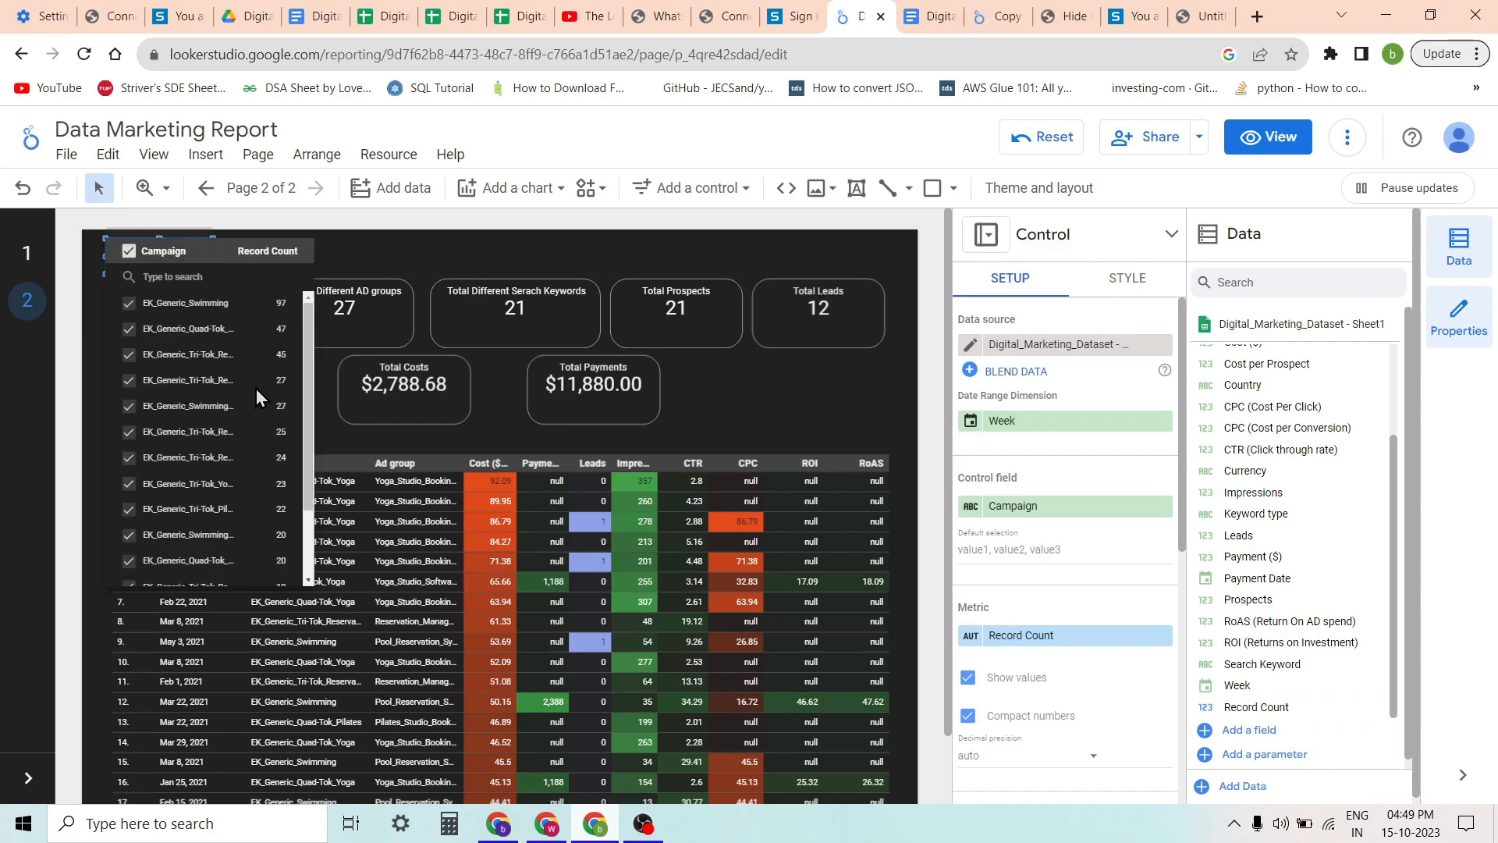
left_click(364, 251)
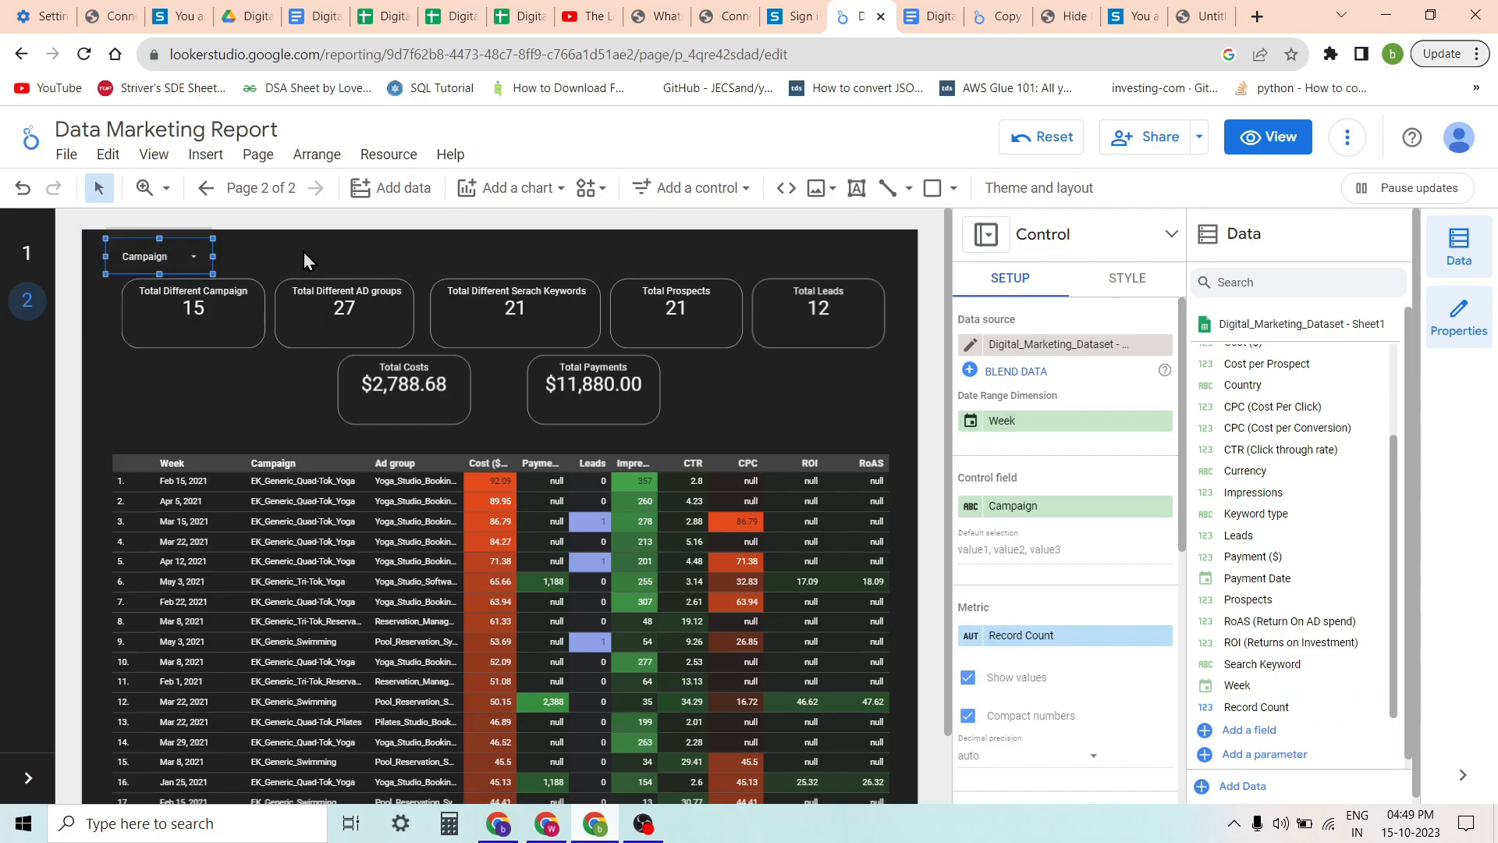
Paste five copies of the Campaign drop-down control and line them up beside the original in one row above the scorecards
left_click(240, 241)
key("ctrl+v")
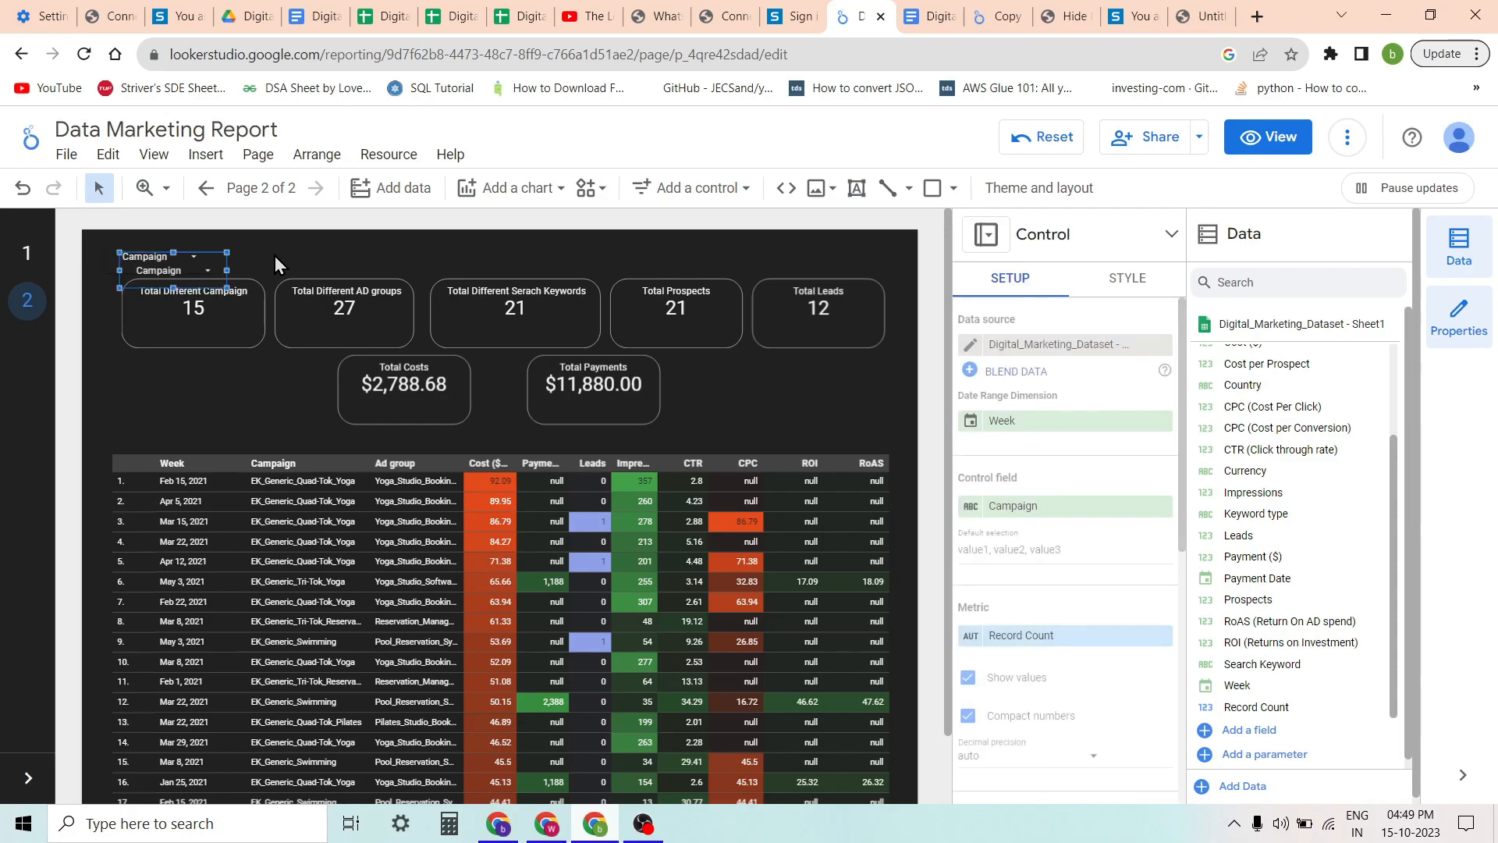
left_click_drag(211, 256, 303, 241)
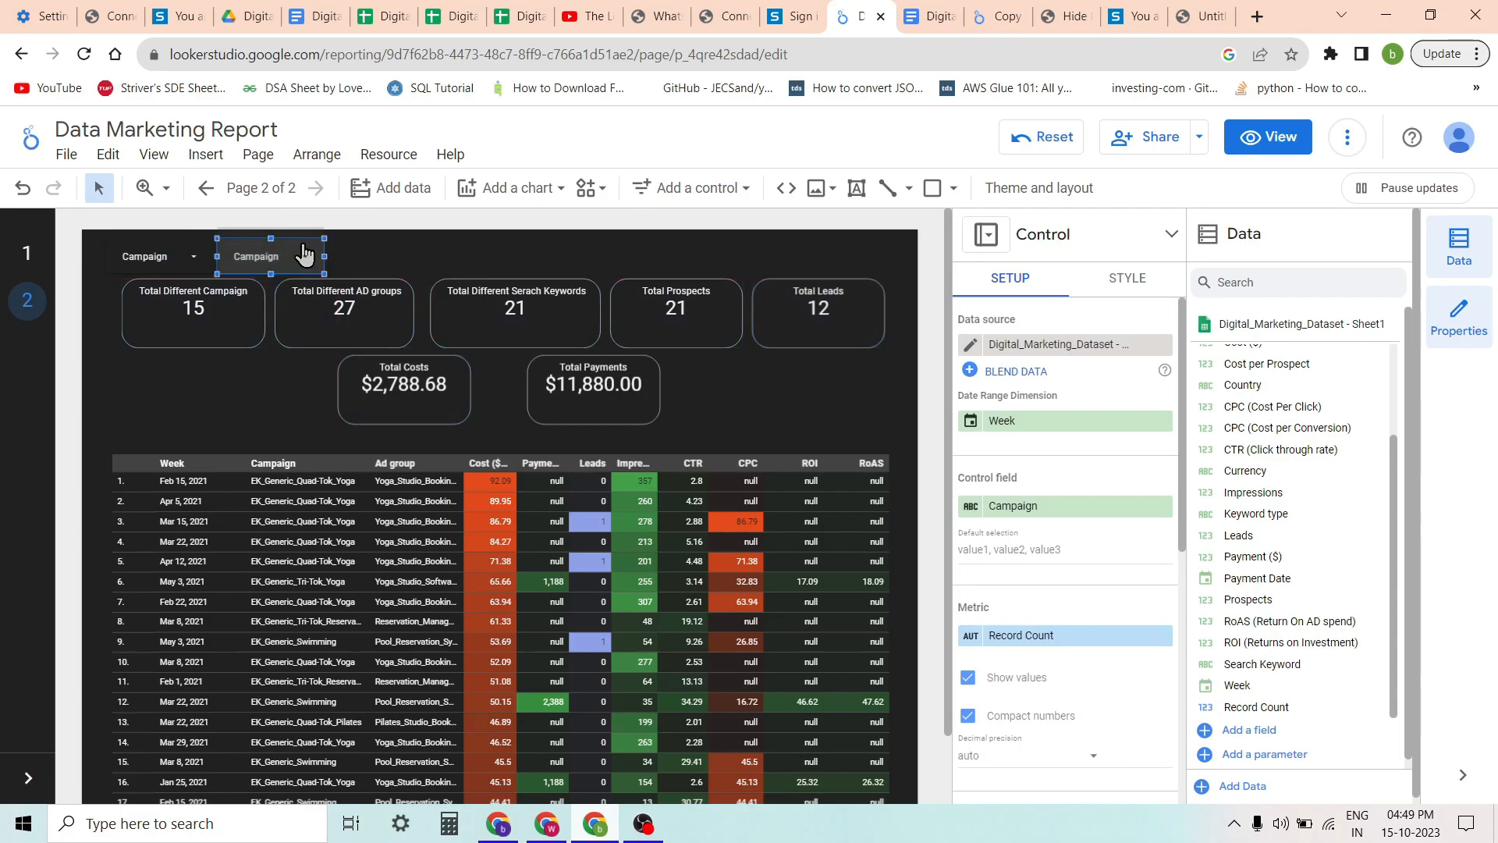
key("ctrl+v")
left_click_drag(209, 283, 397, 246)
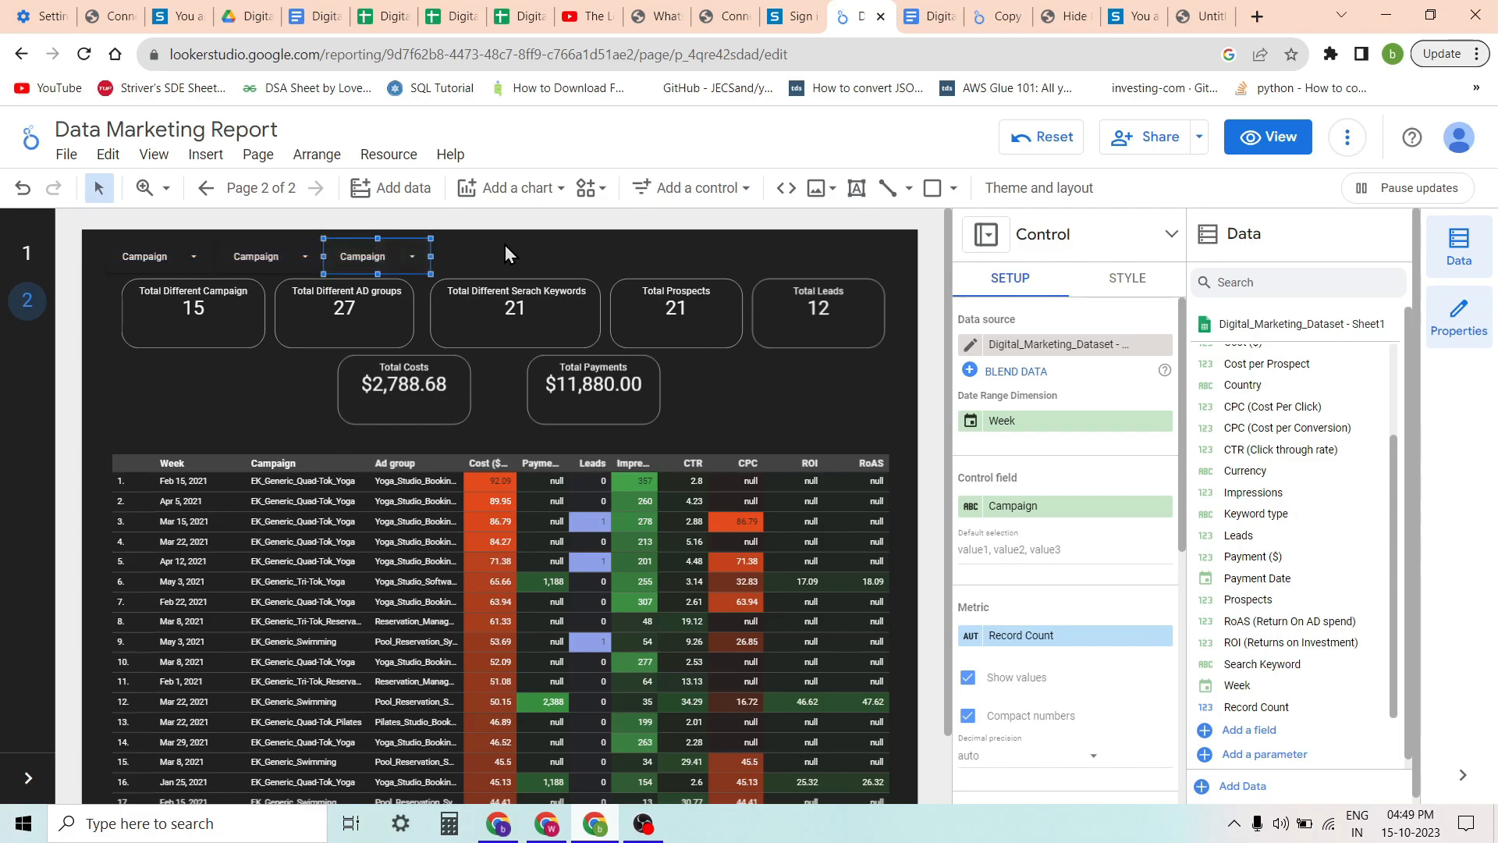
key("ctrl+v")
left_click_drag(204, 304, 603, 260)
key("ctrl+v")
key("ctrl+v")
left_click_drag(258, 326, 718, 251)
left_click(767, 254)
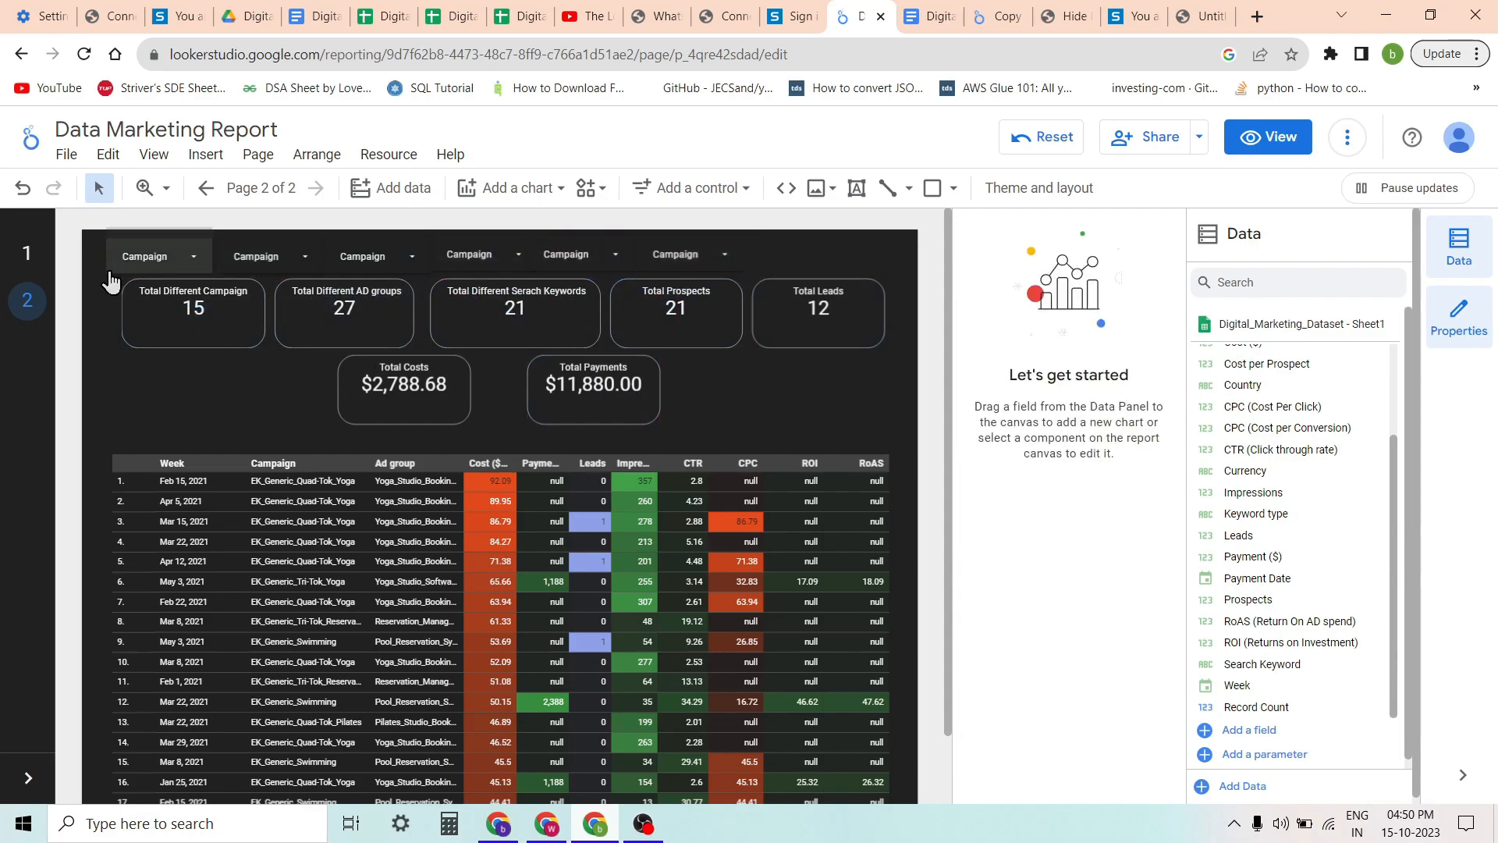
Check the required filters in the Digital Marketing Case Study document, and set the second Campaign drop-down's control field to Ad group
left_click(944, 24)
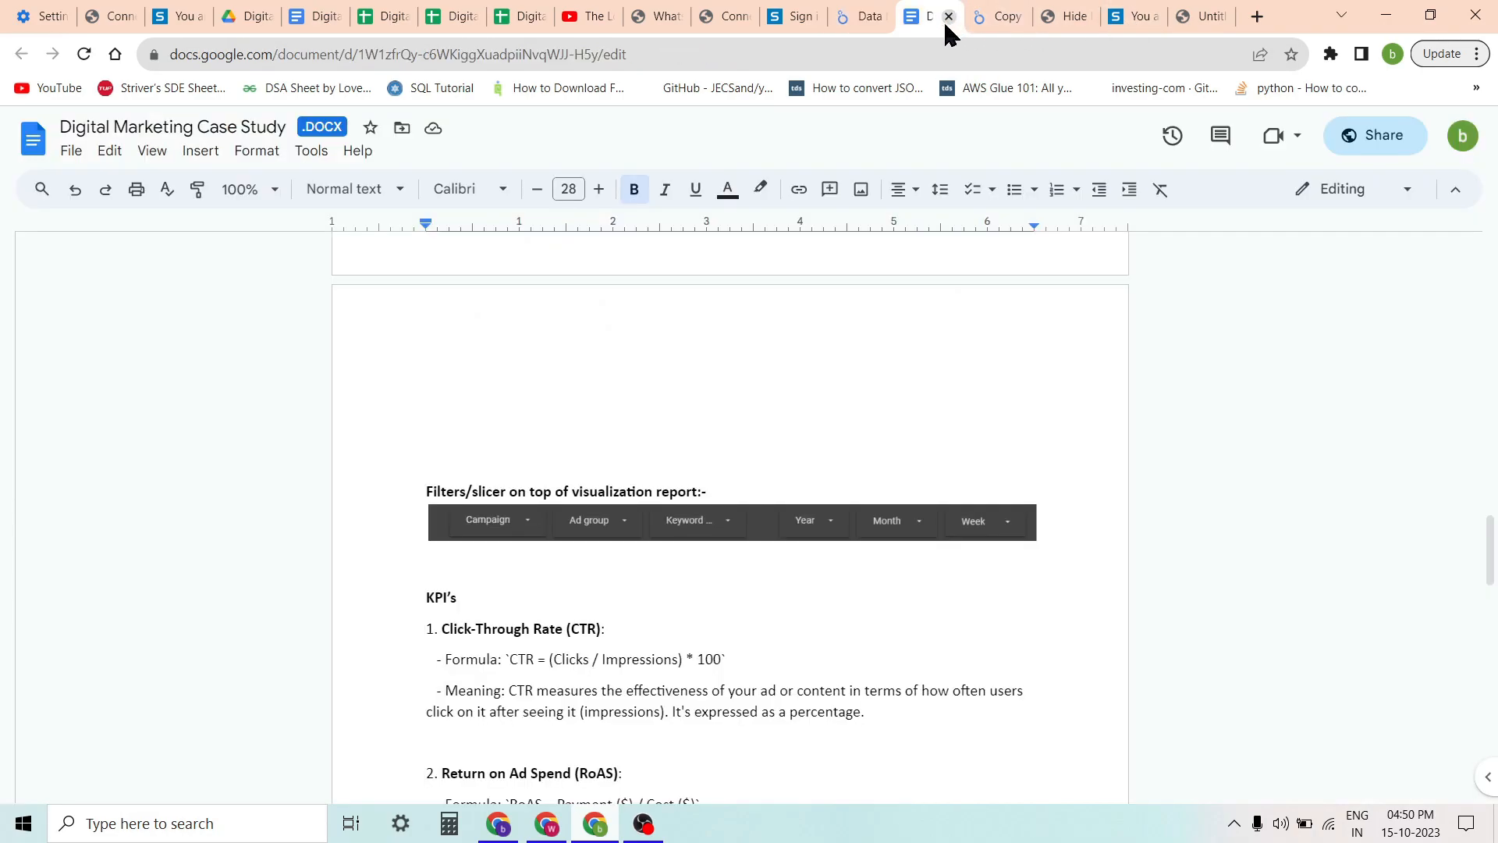
left_click(866, 17)
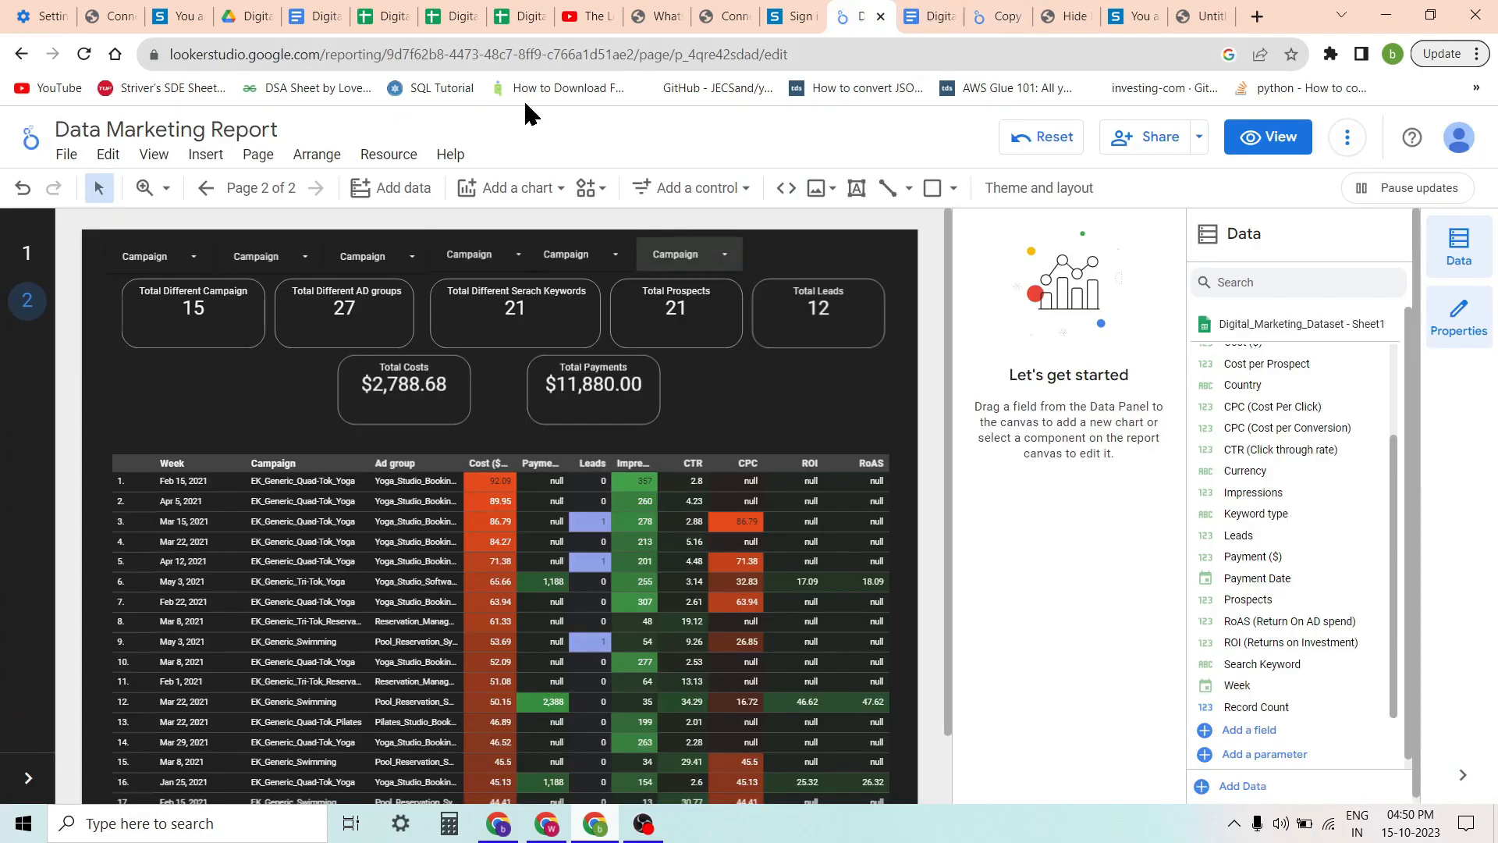
left_click(308, 279)
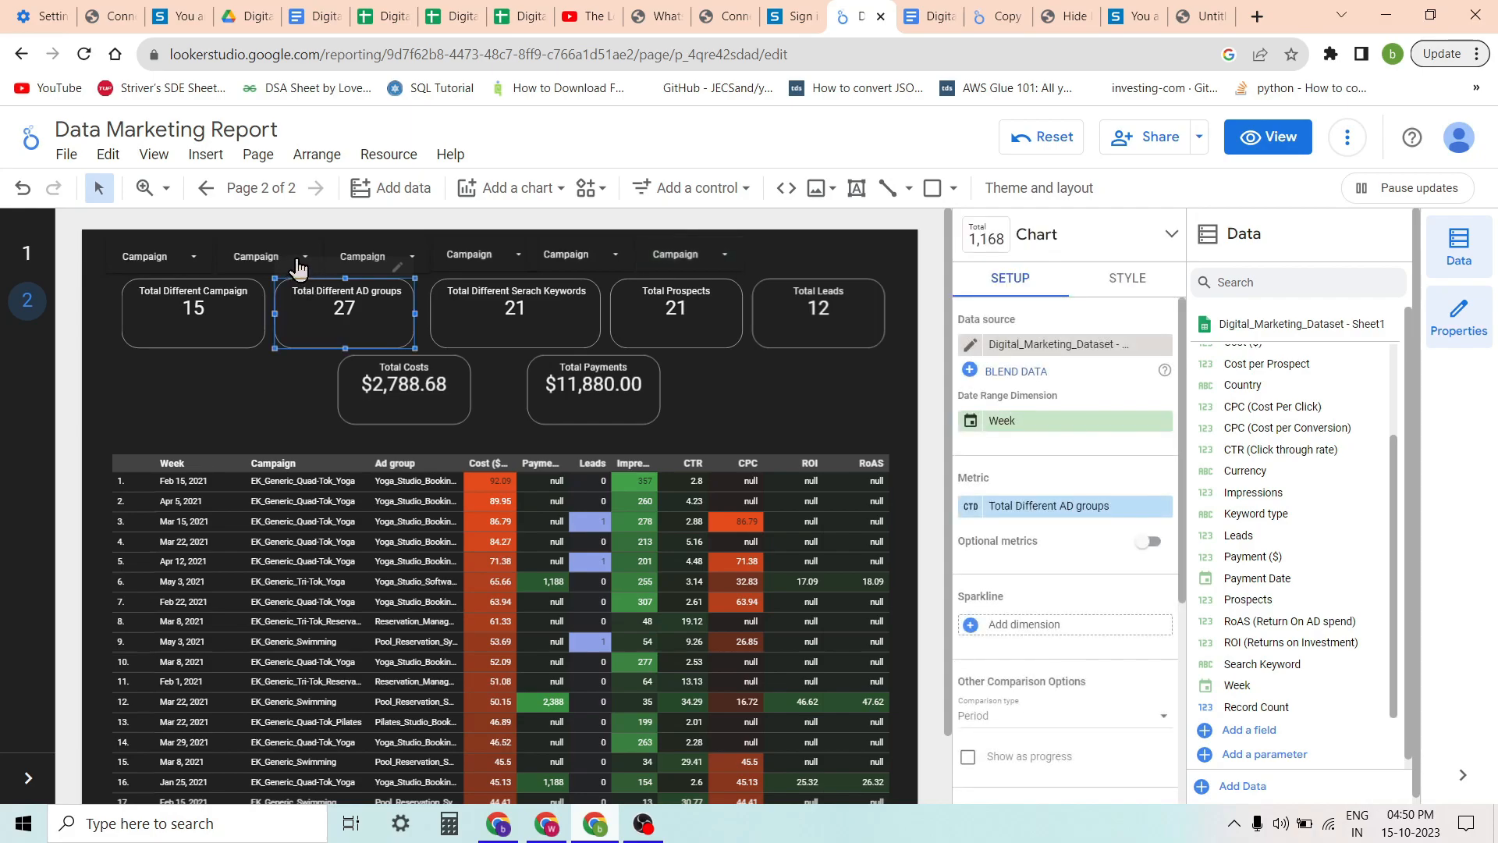
left_click(287, 263)
left_click(287, 262)
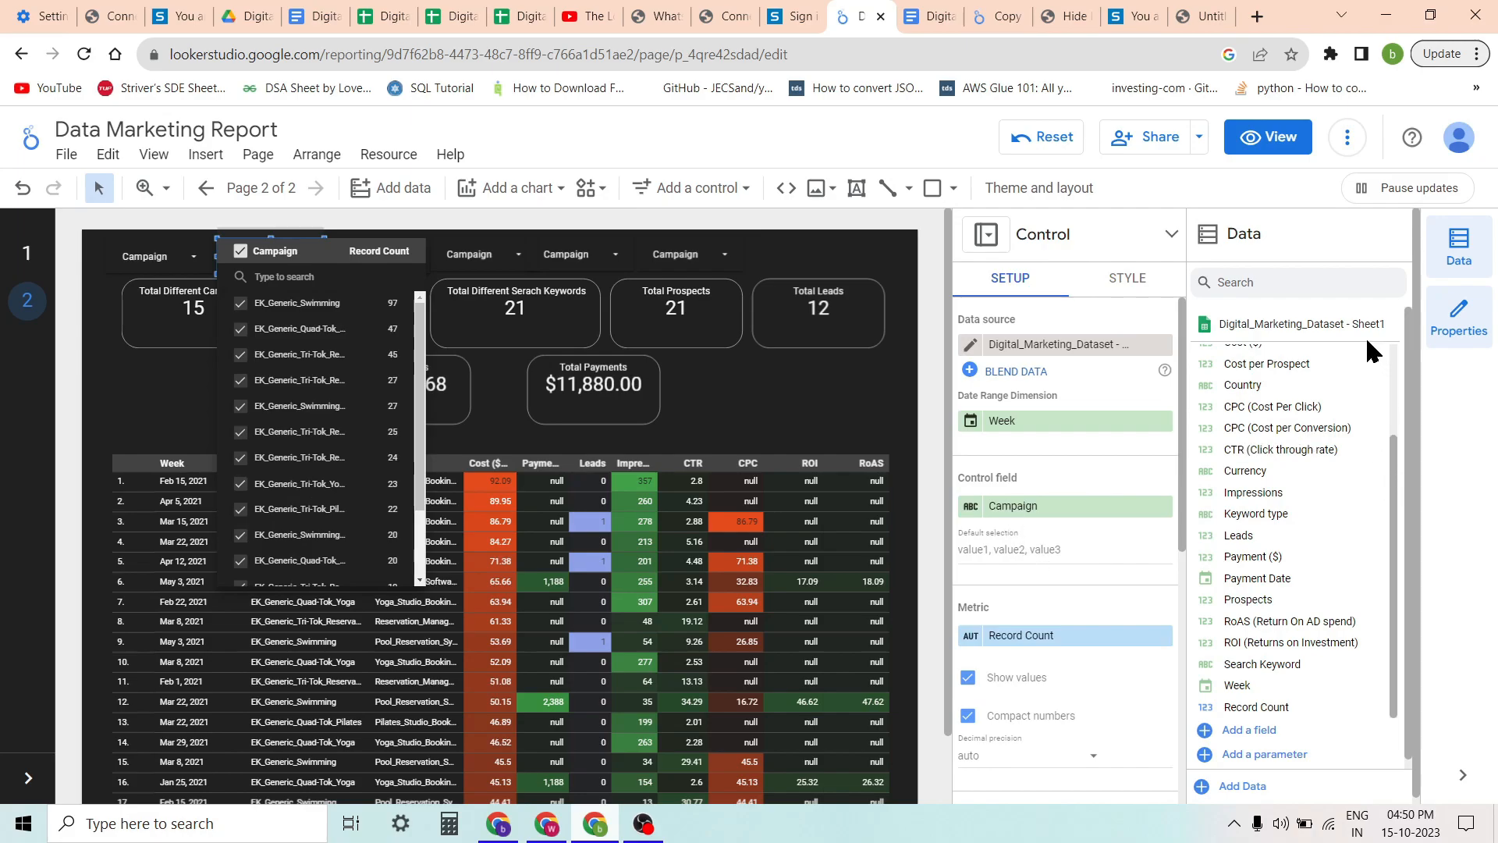
left_click(1346, 417)
scroll(1267, 460, "up", 2)
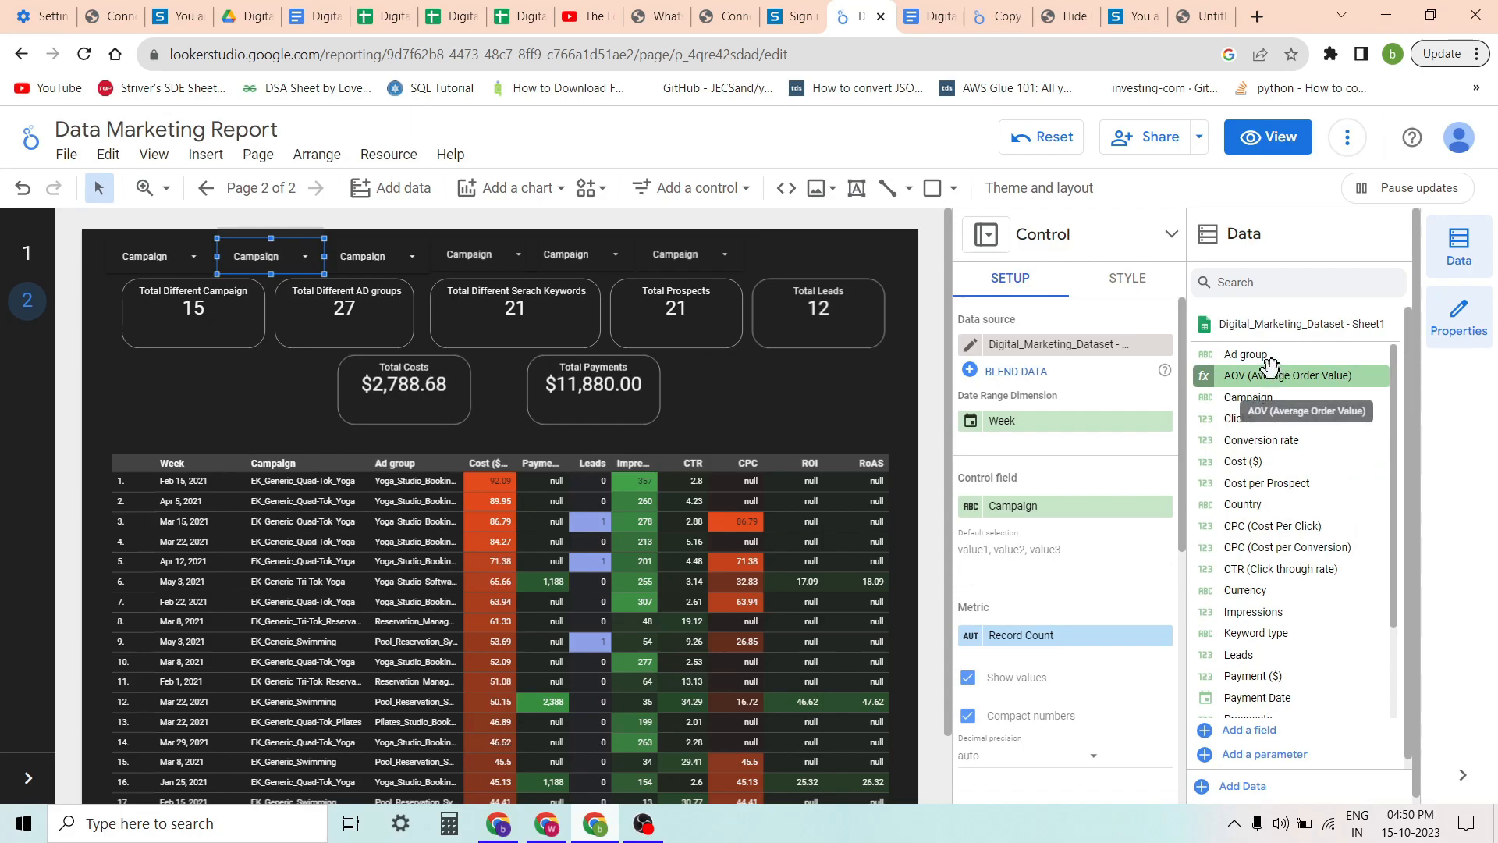
left_click_drag(1246, 354, 1041, 511)
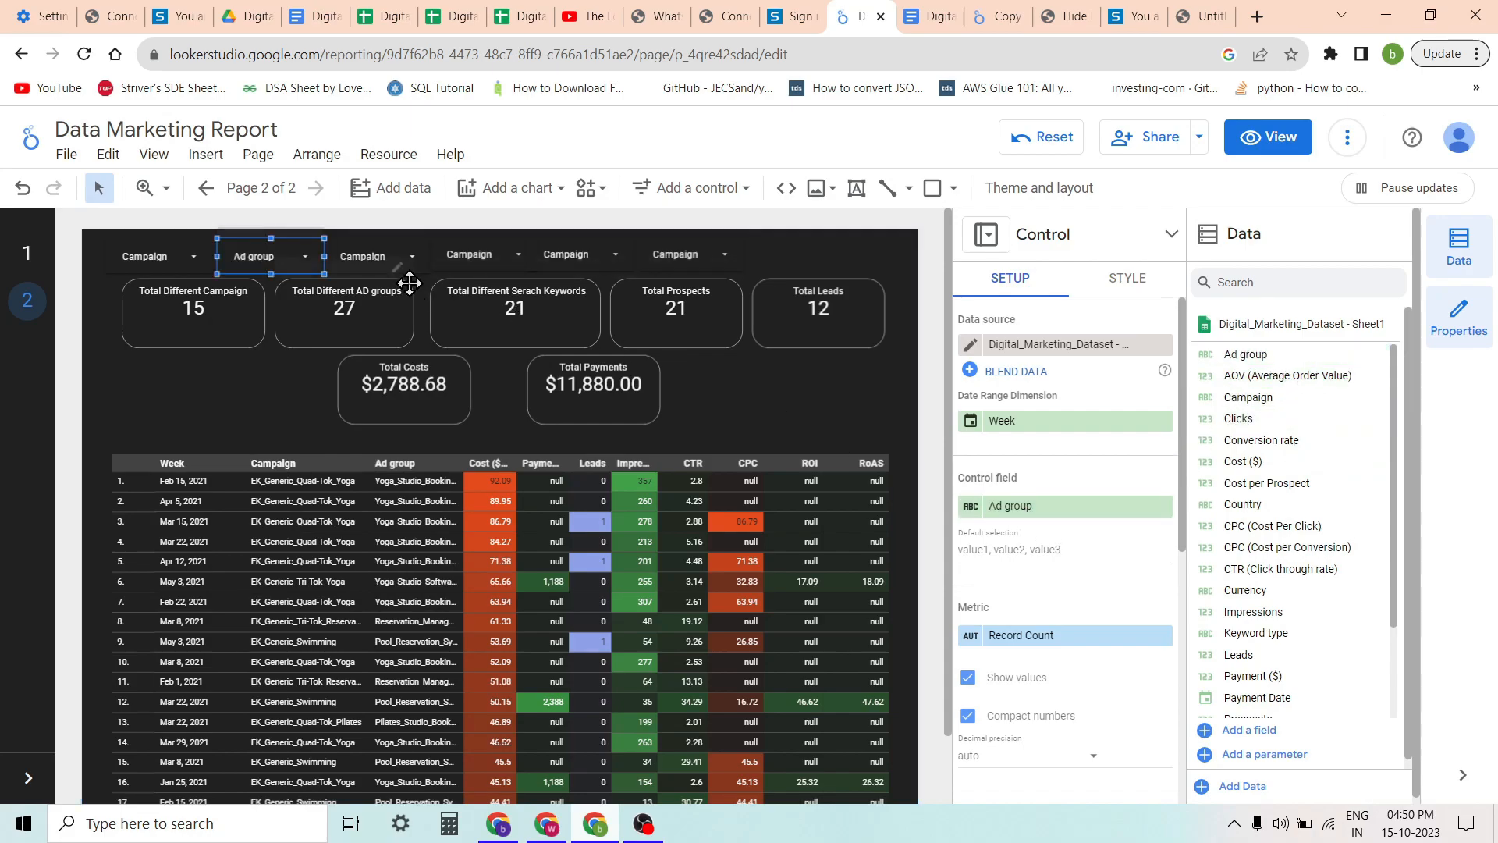
Set the third drop-down's control field to Keyword type, checking the case study document and searching the data fields for "ke"
left_click(390, 251)
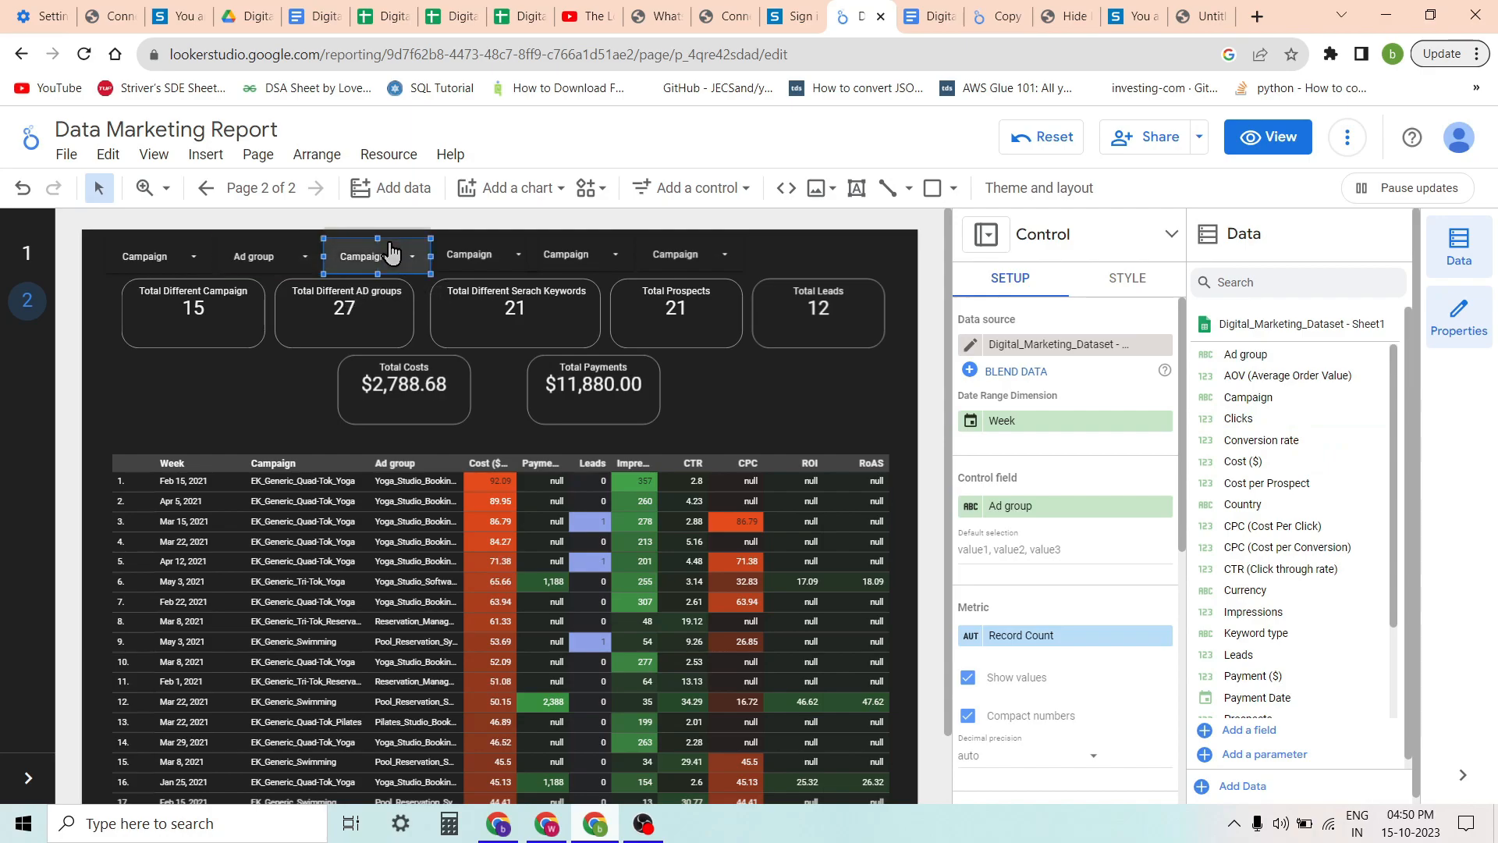
left_click(391, 252)
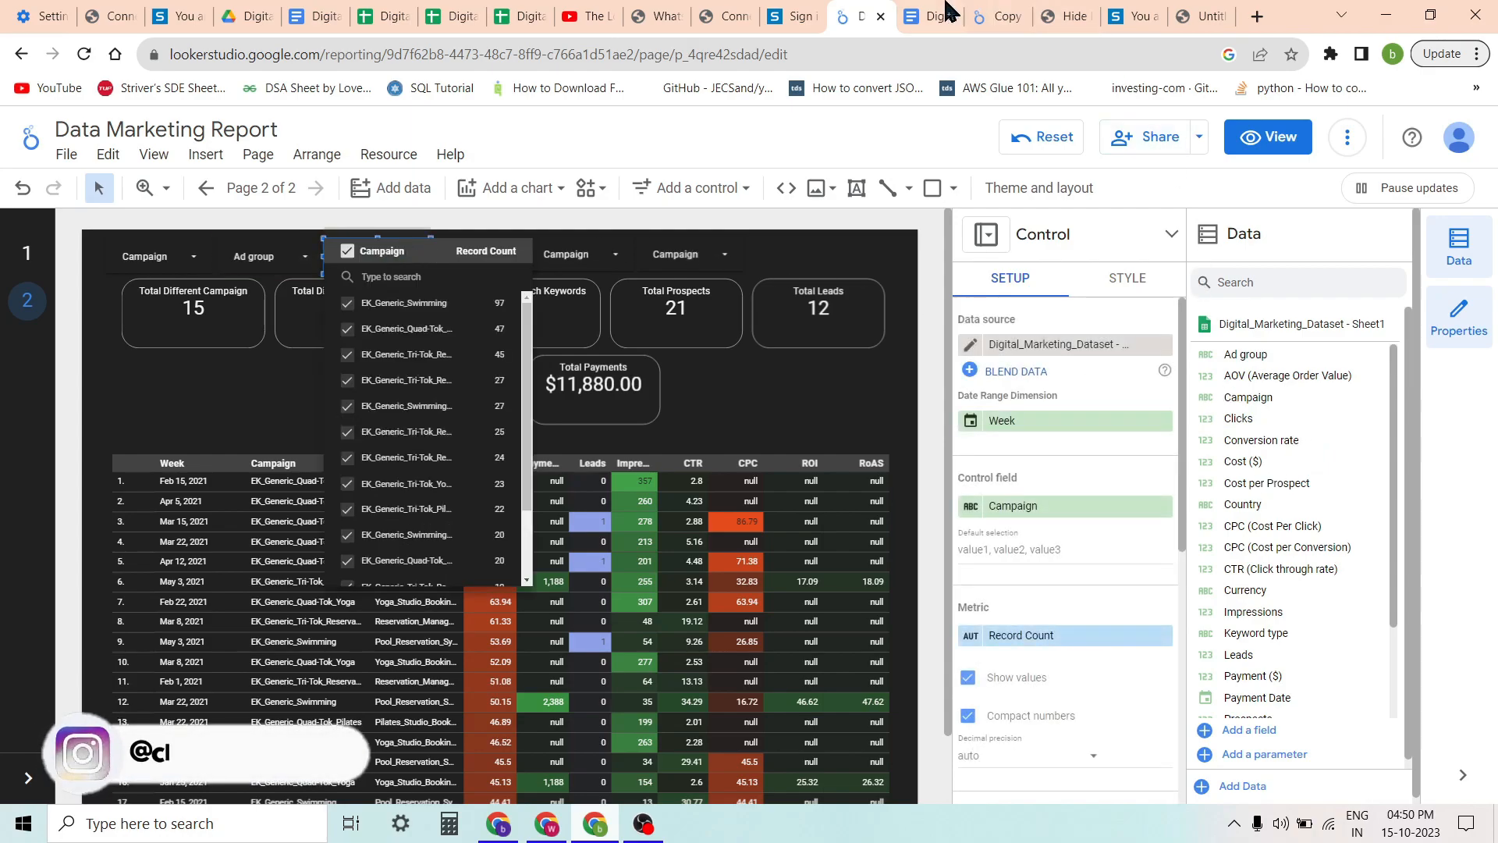
left_click(960, 12)
left_click(848, 18)
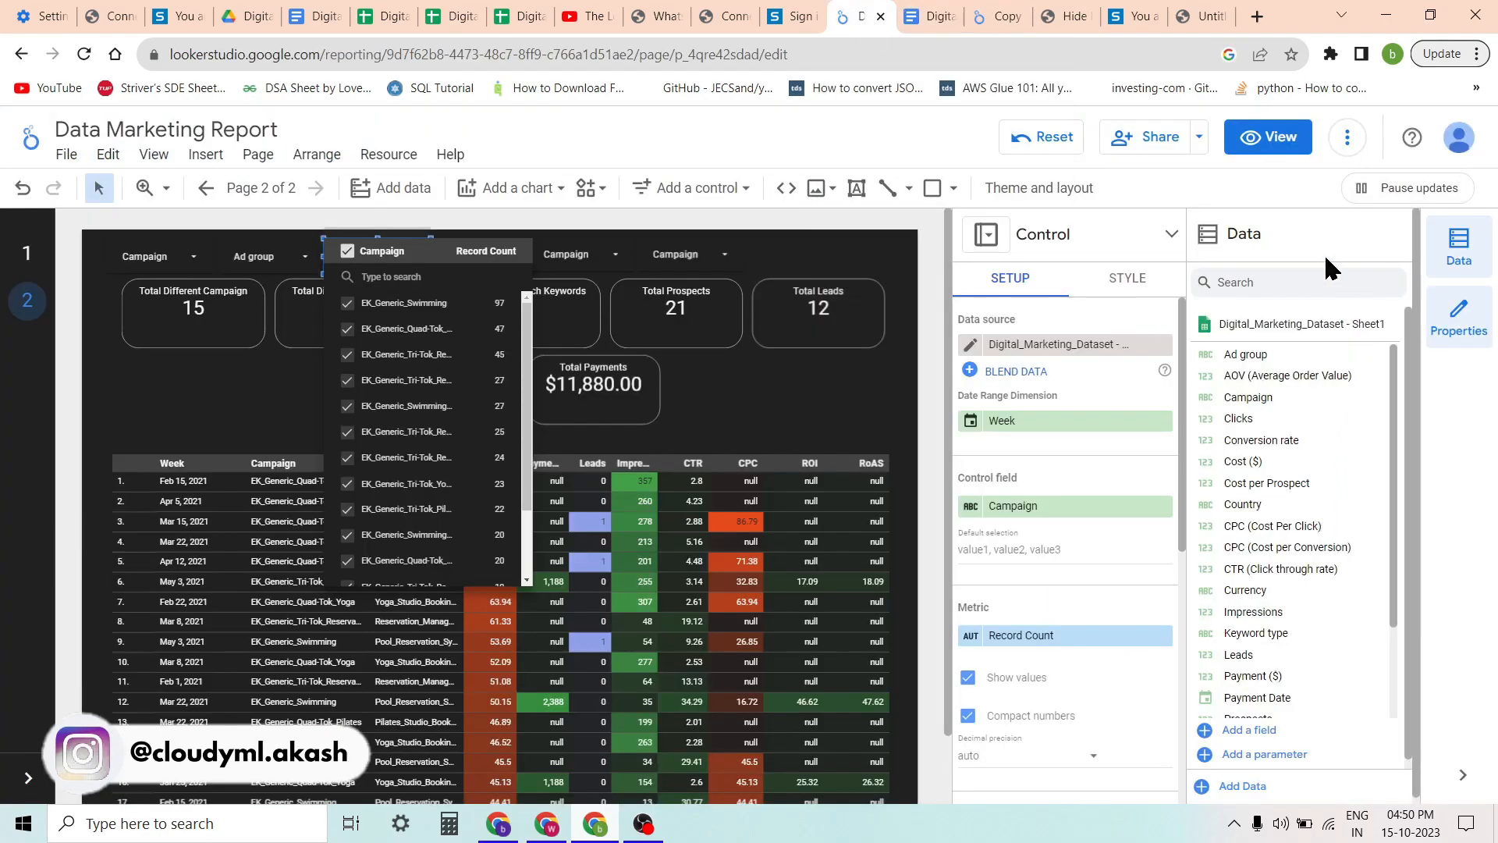
left_click(1319, 277)
scroll(1342, 460, "down", 2)
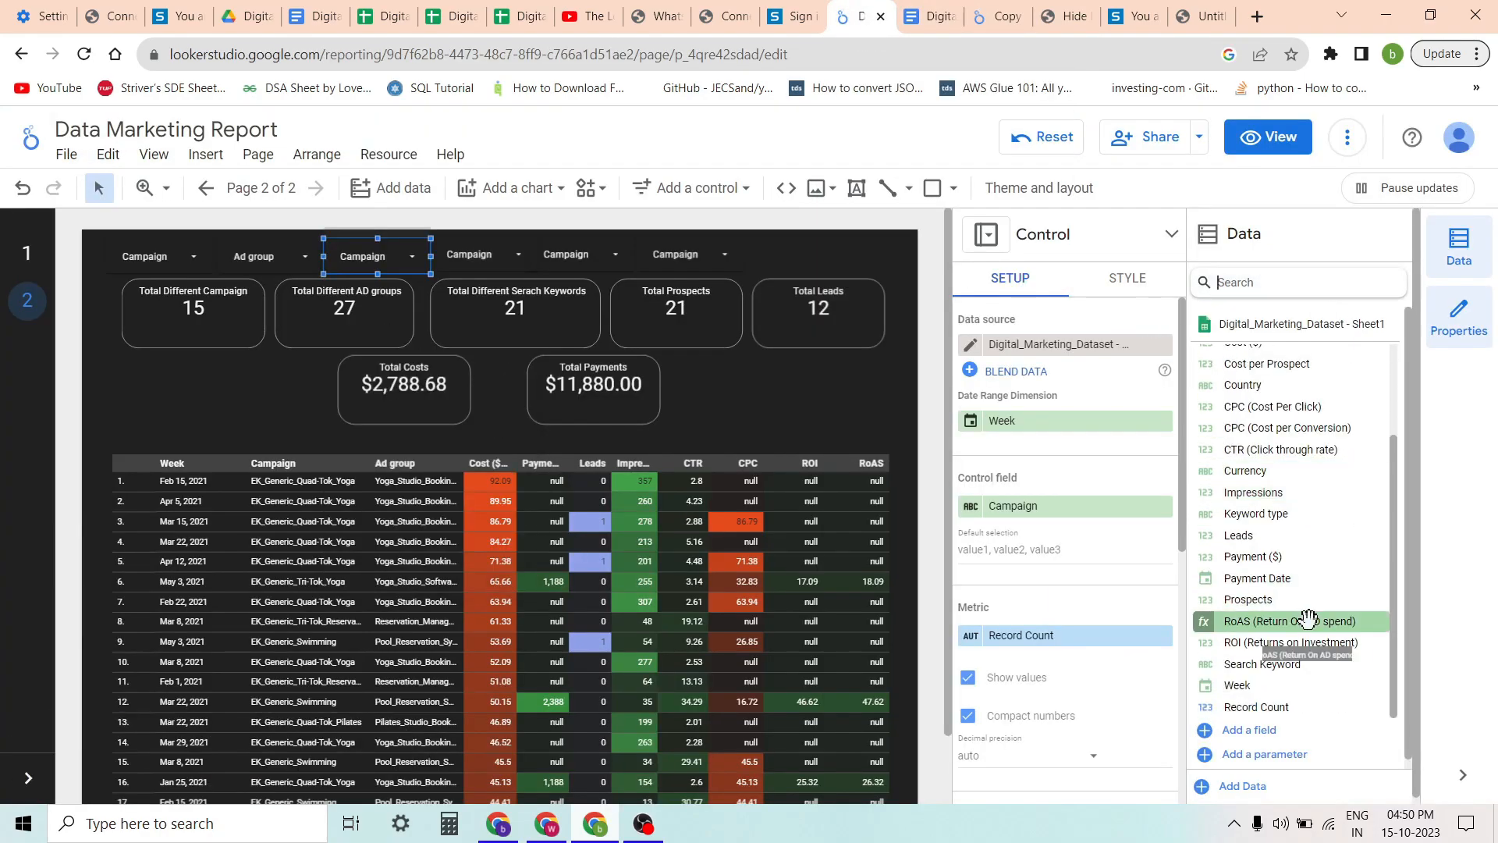
type("ke")
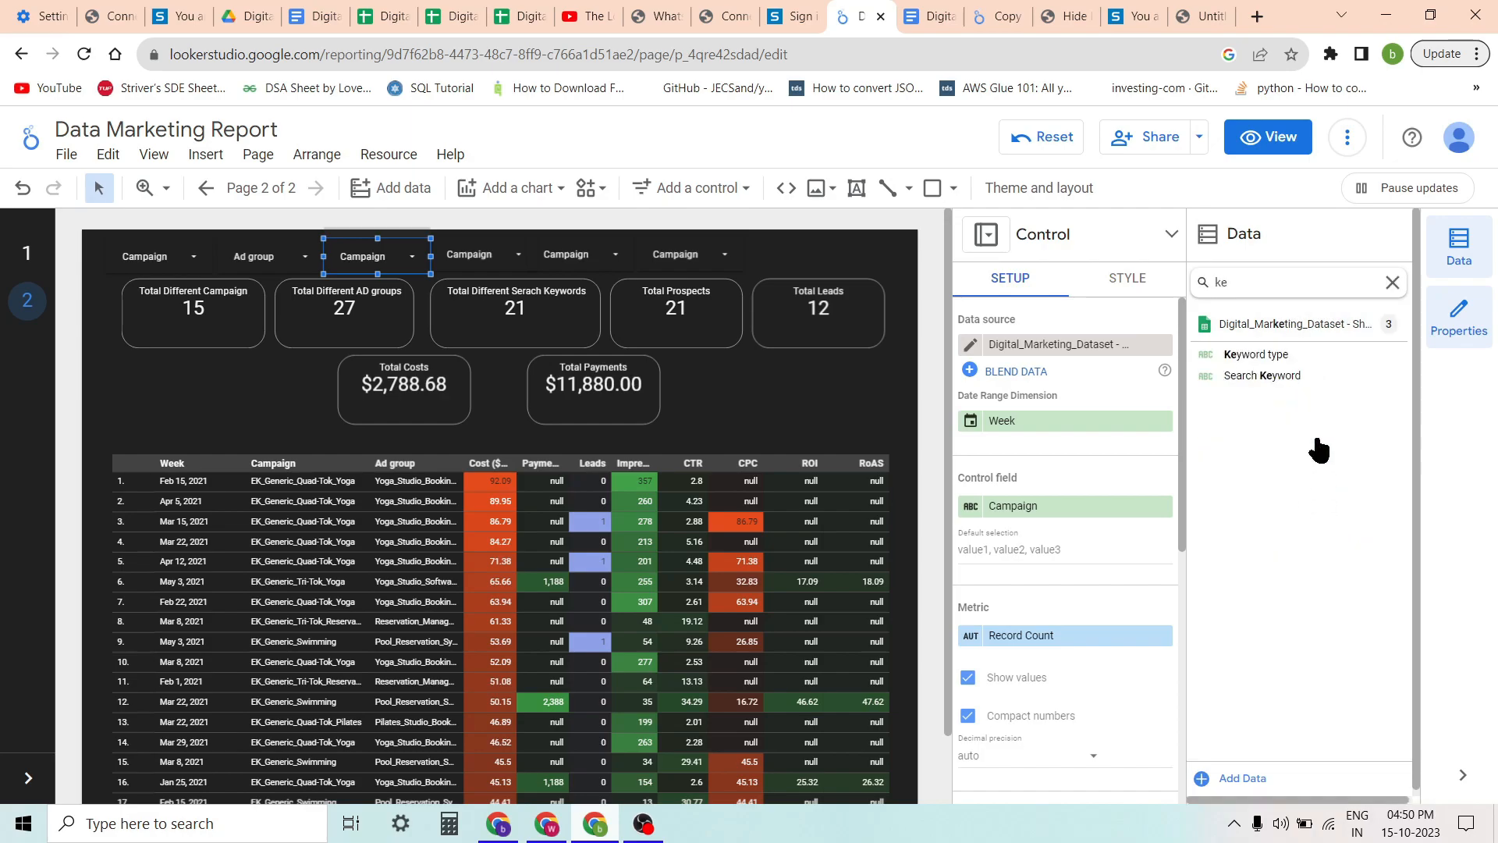
left_click_drag(1286, 356, 1052, 511)
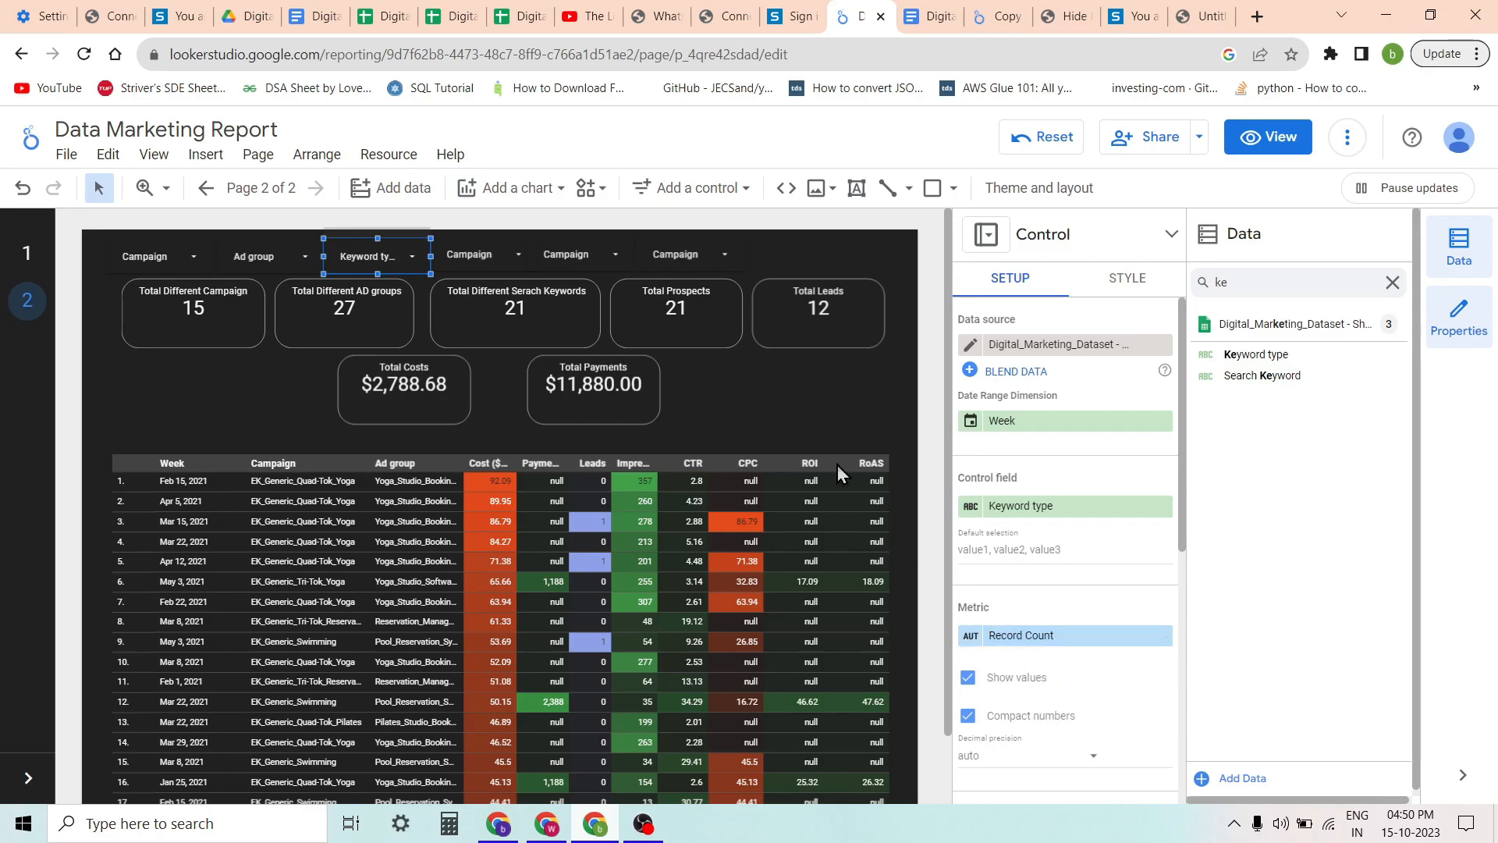
Widen the Keyword type drop-down slightly and shift the three remaining Campaign drop-downs together to make room, level with the row
left_click_drag(431, 257, 445, 255)
left_click(756, 402)
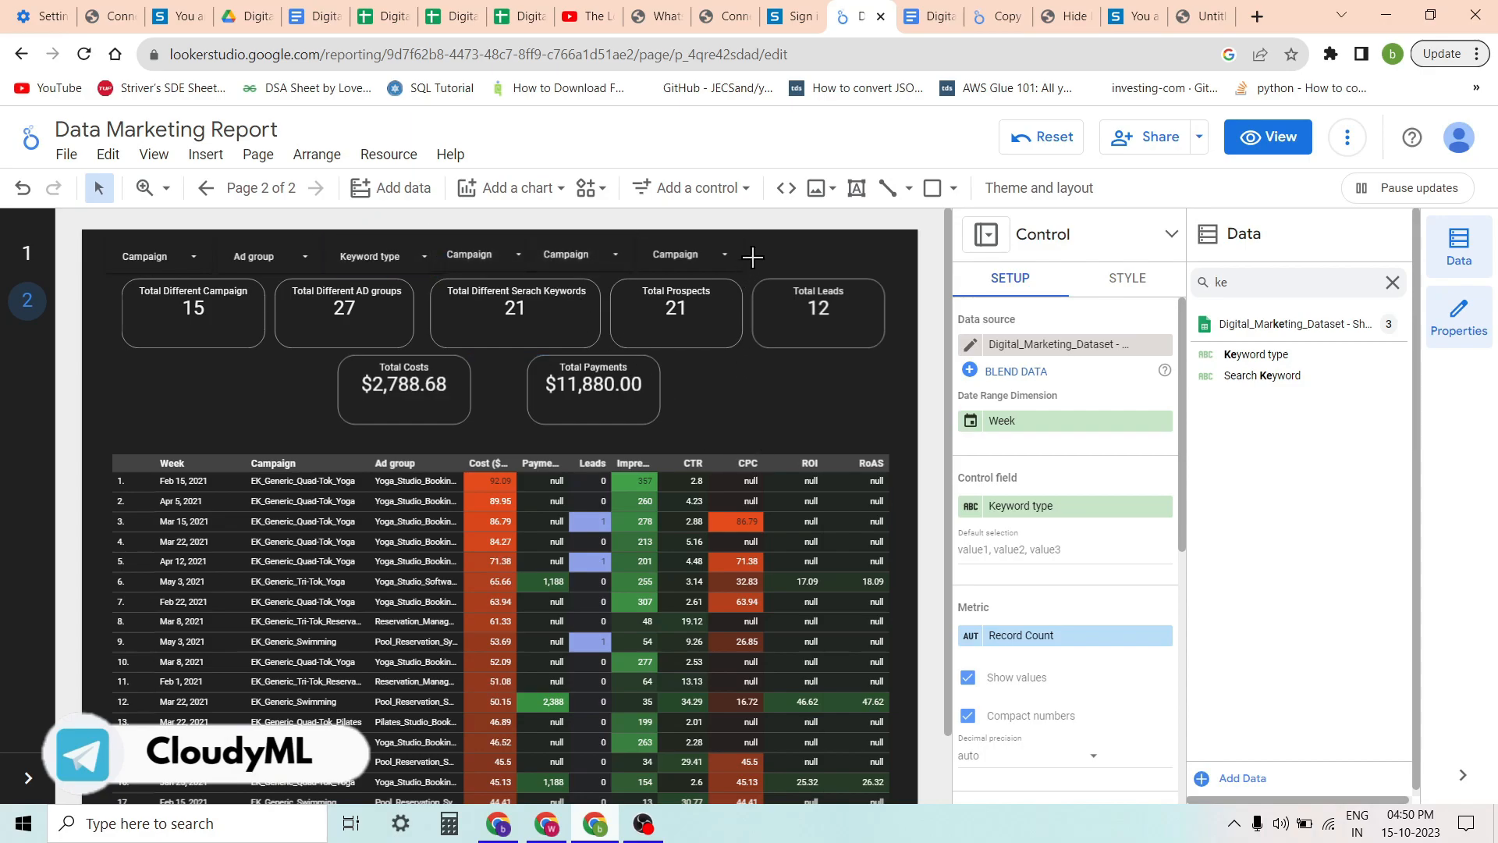
left_click_drag(755, 243, 564, 231)
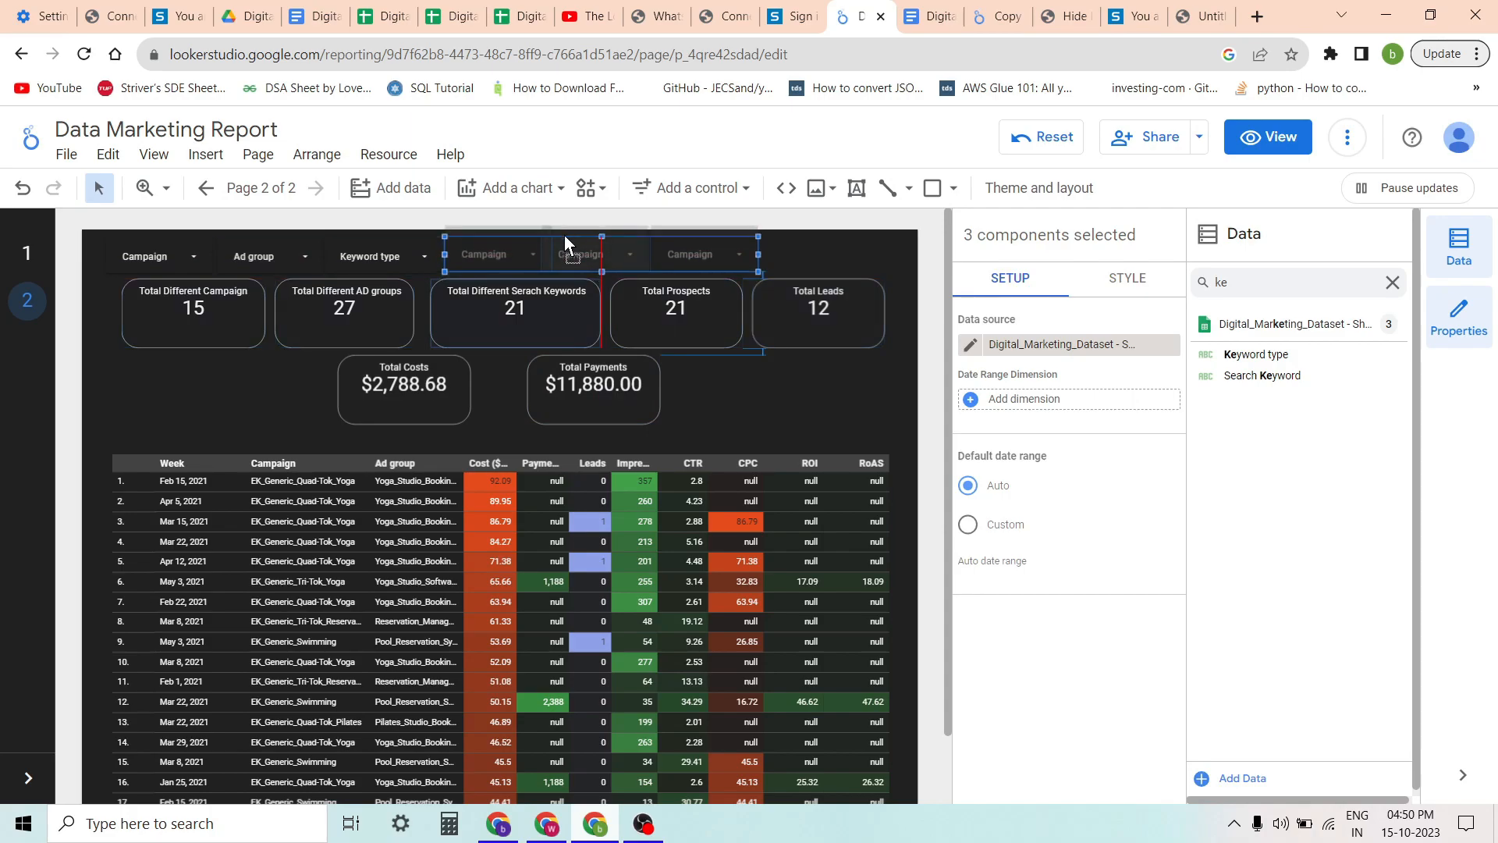
left_click_drag(563, 237, 565, 238)
left_click(779, 415)
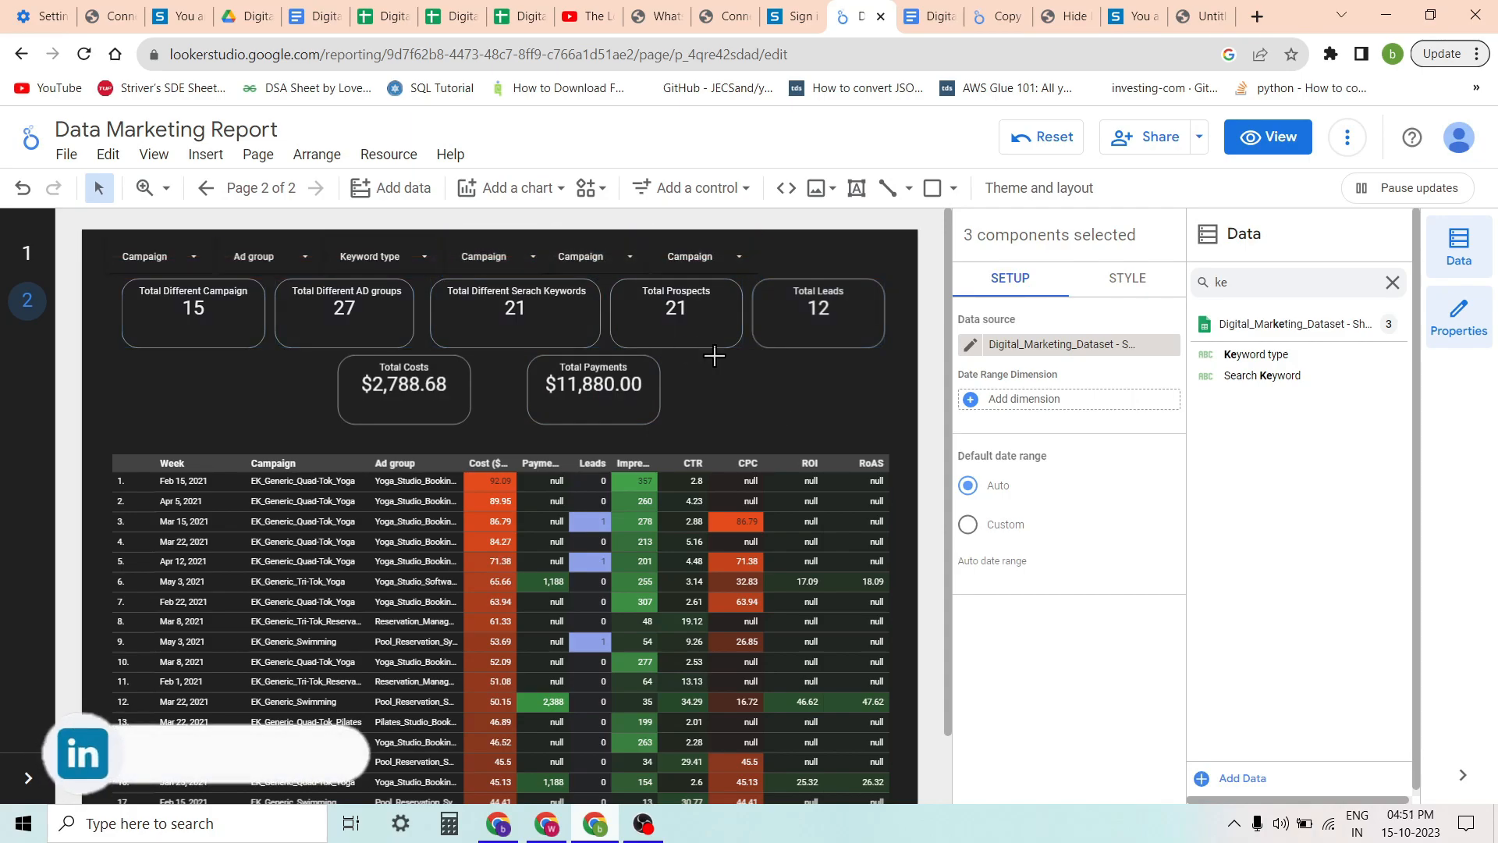
Set the fourth drop-down's control field to Week, consulting the case study's filter row, and check the values in its list
left_click(524, 258)
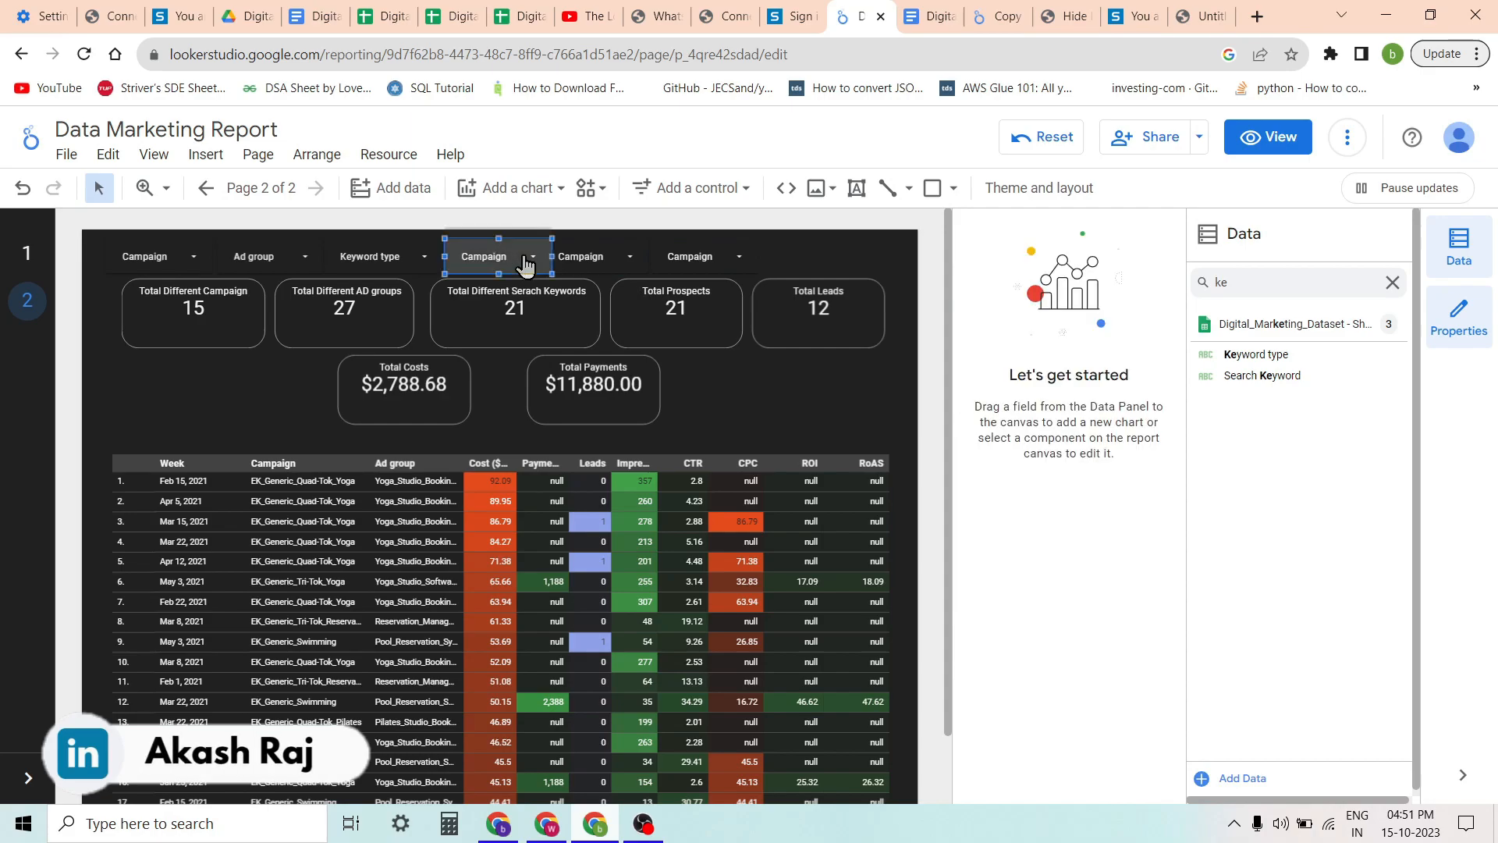
left_click(921, 17)
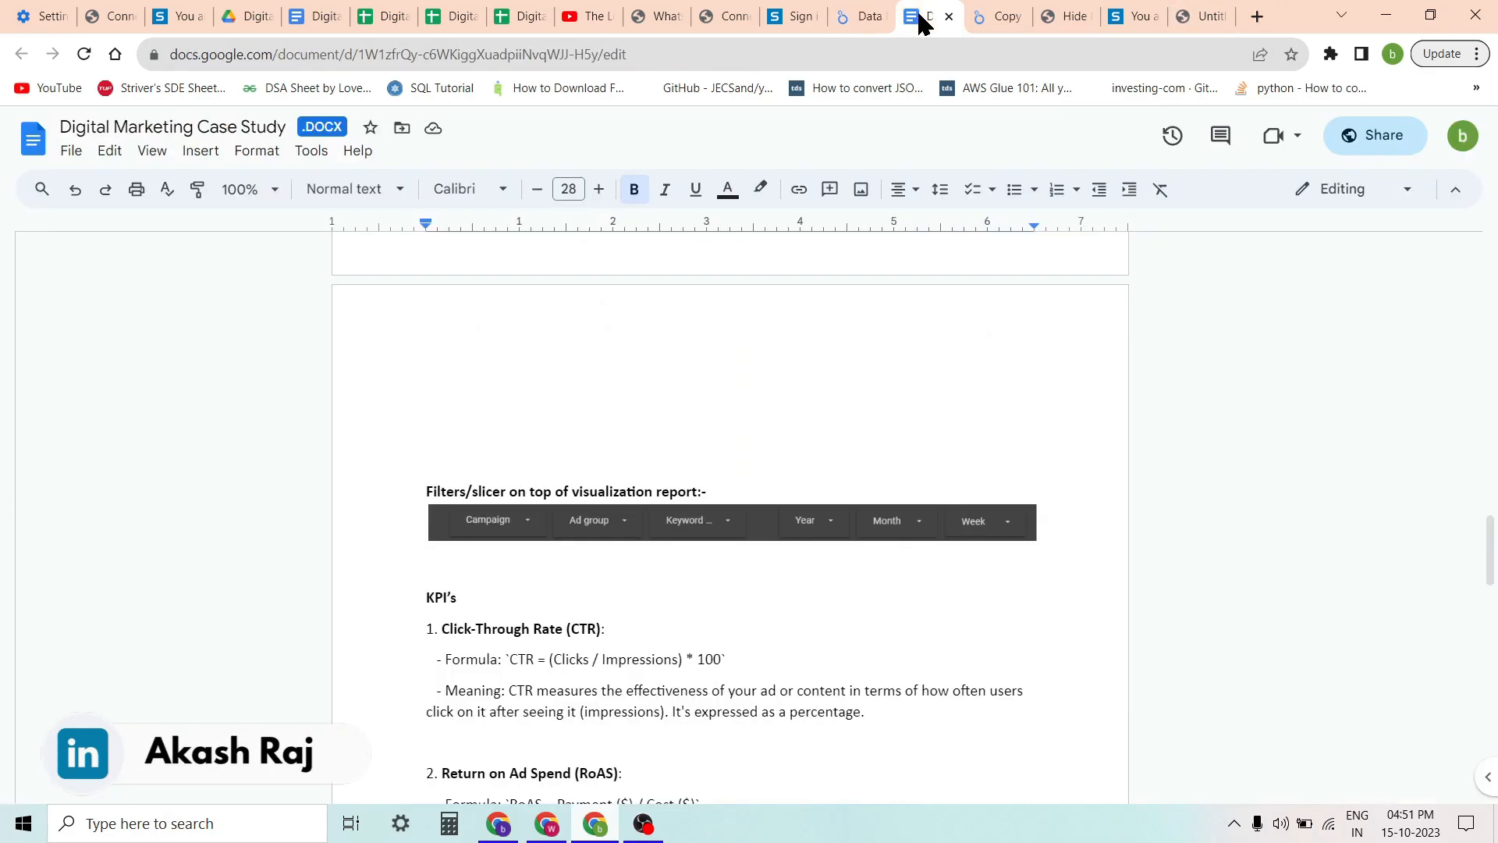
left_click(870, 17)
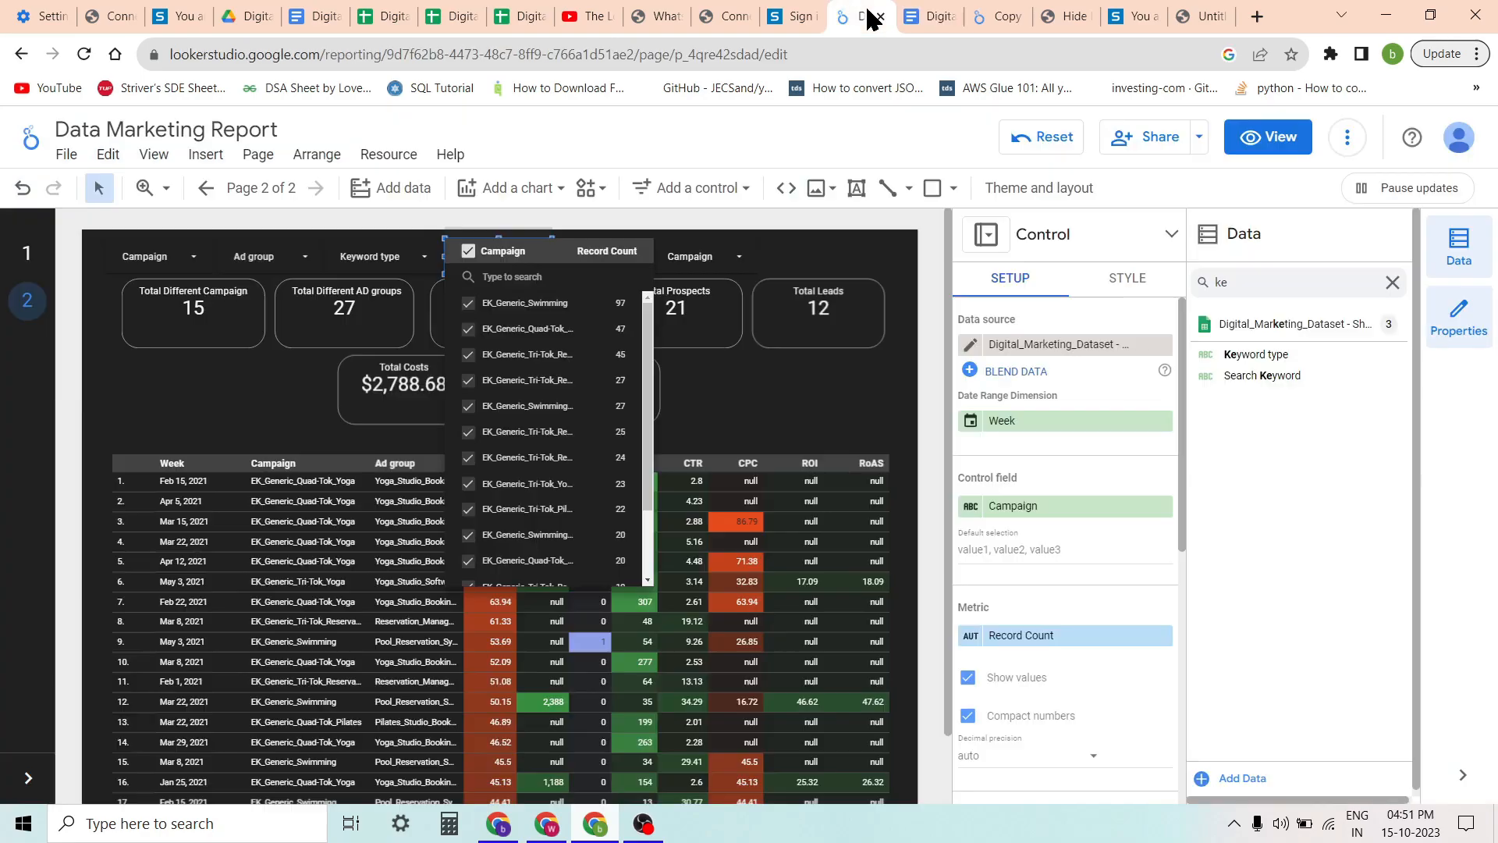
left_click(769, 442)
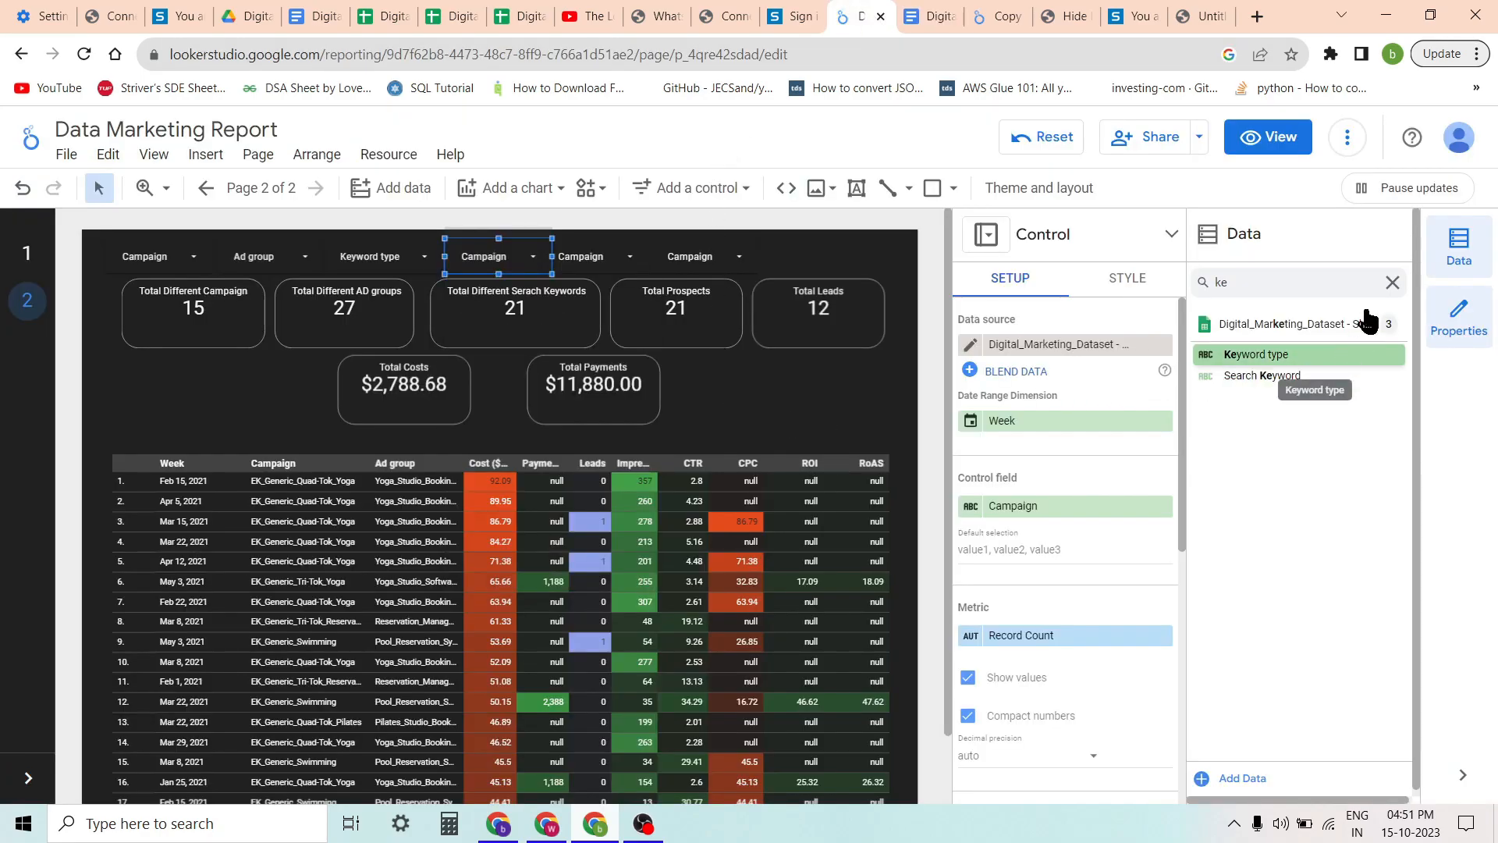
left_click(1389, 284)
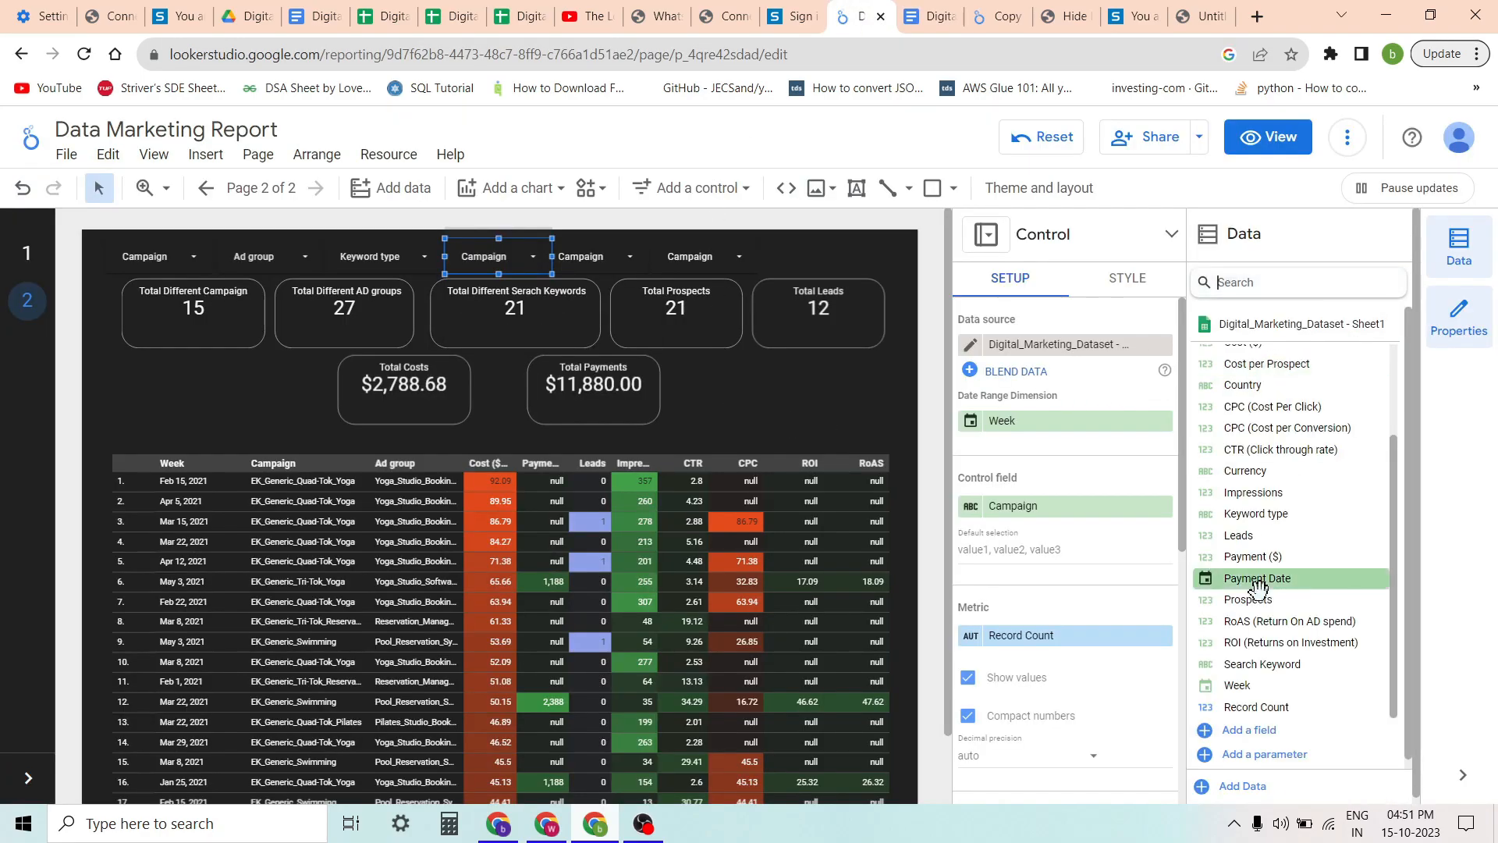
left_click_drag(1268, 677, 1042, 503)
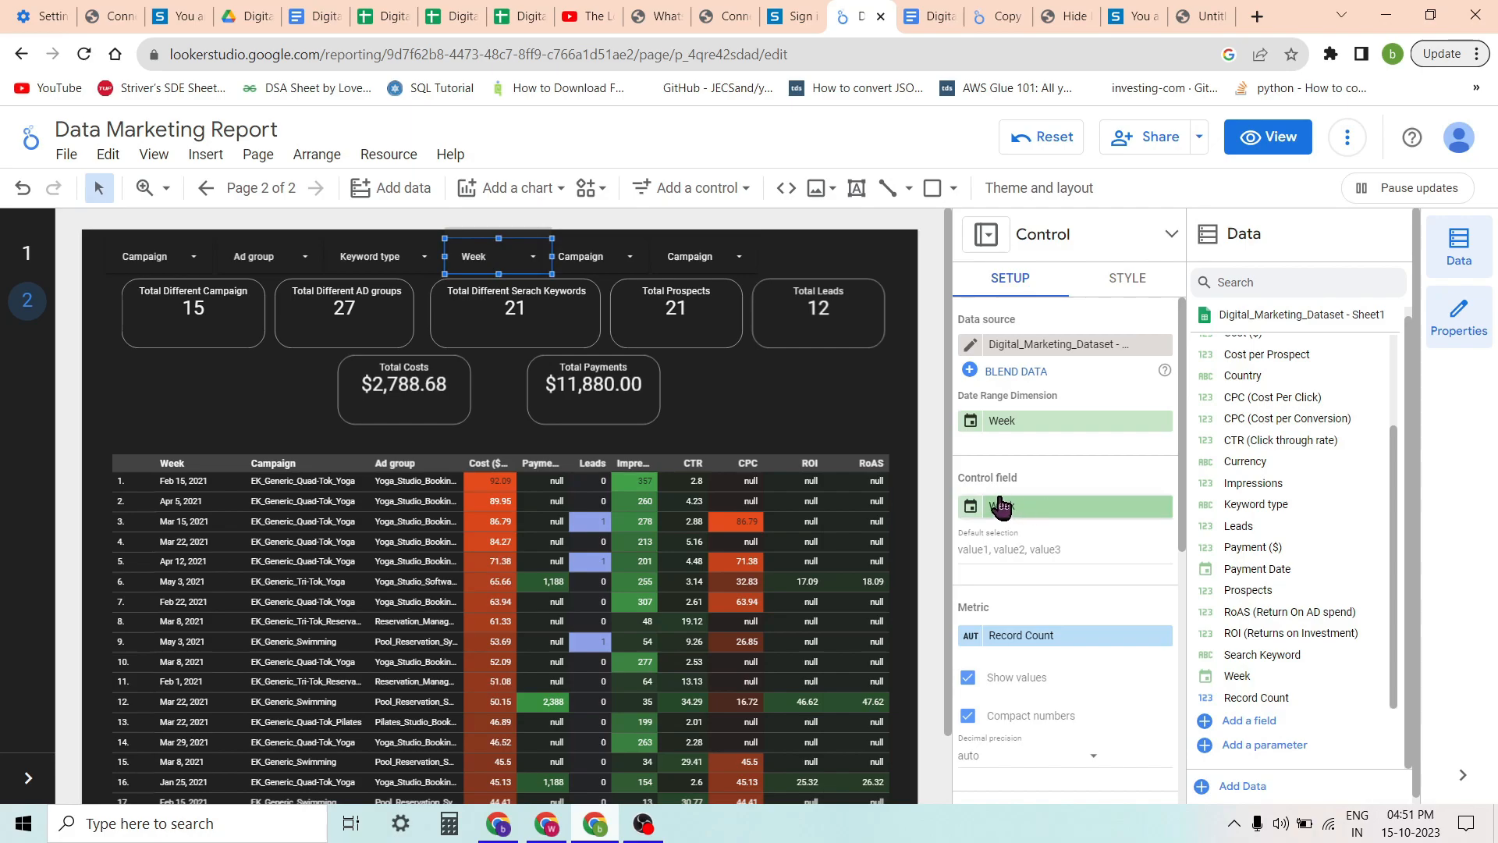
left_click(972, 506)
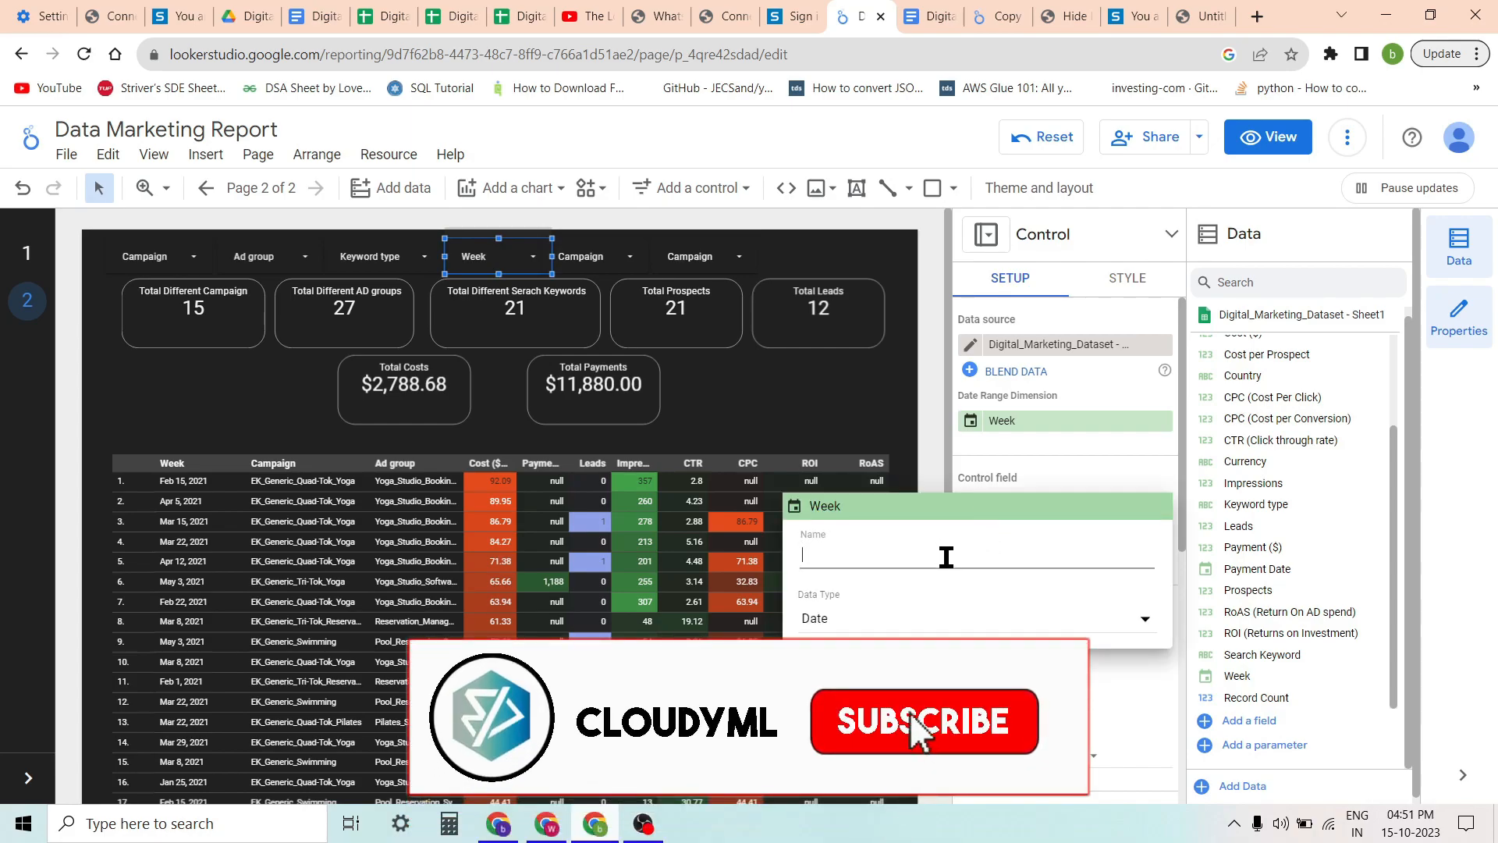
left_click(835, 348)
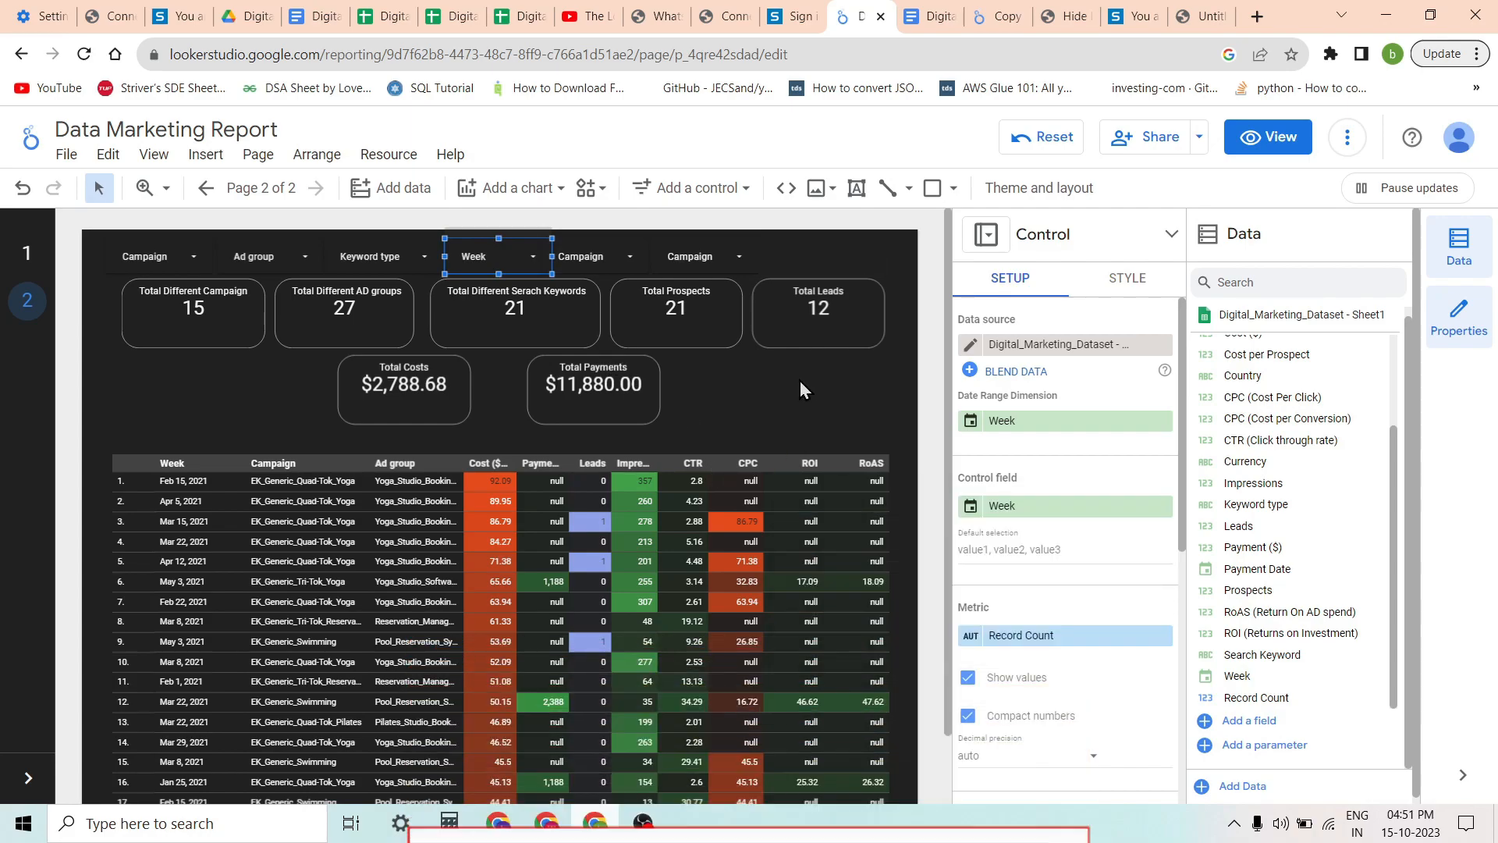
left_click(525, 256)
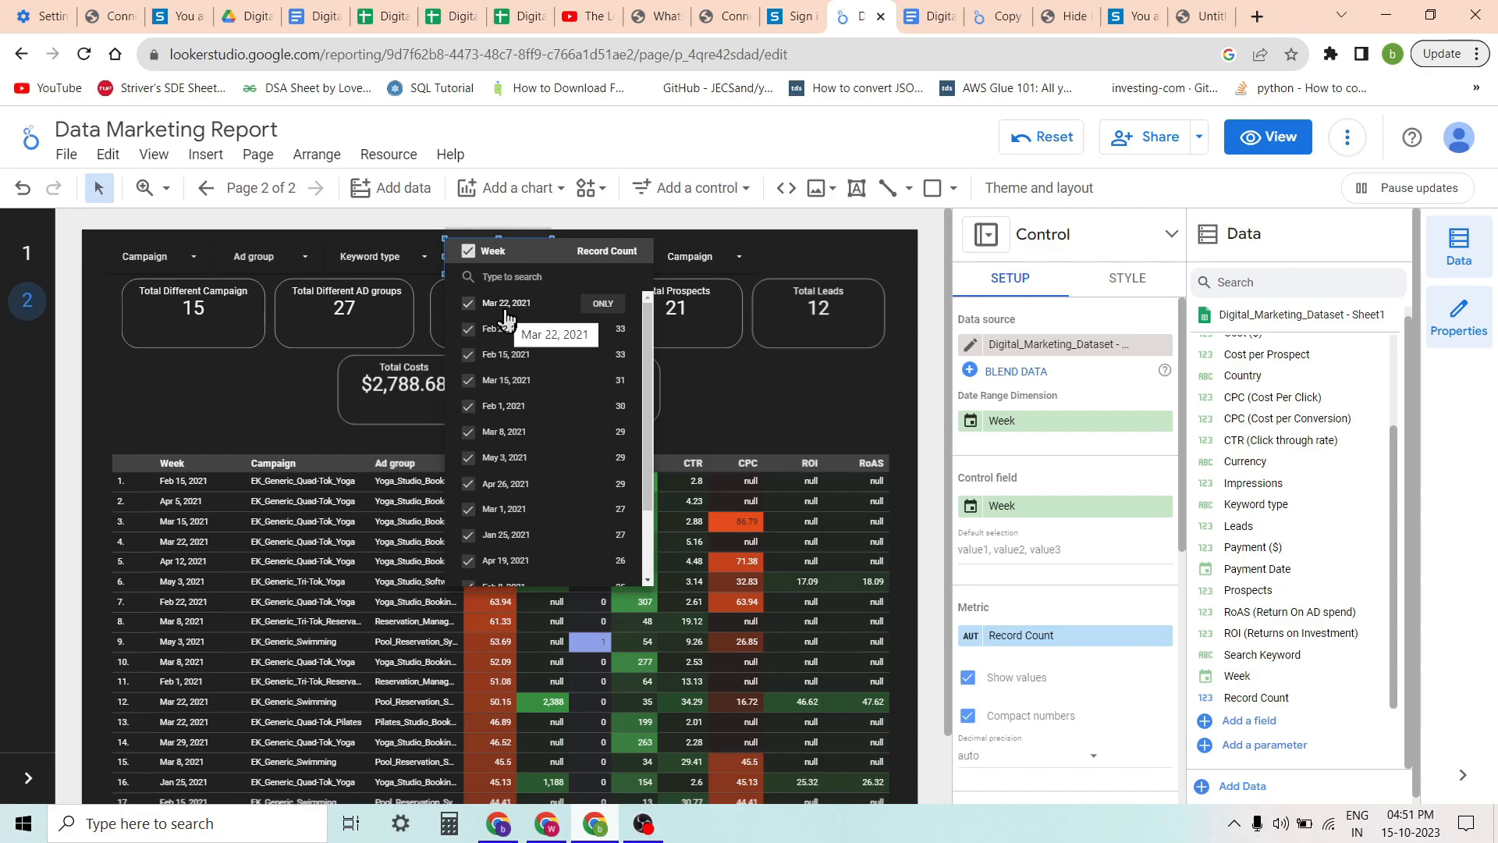
left_click(741, 394)
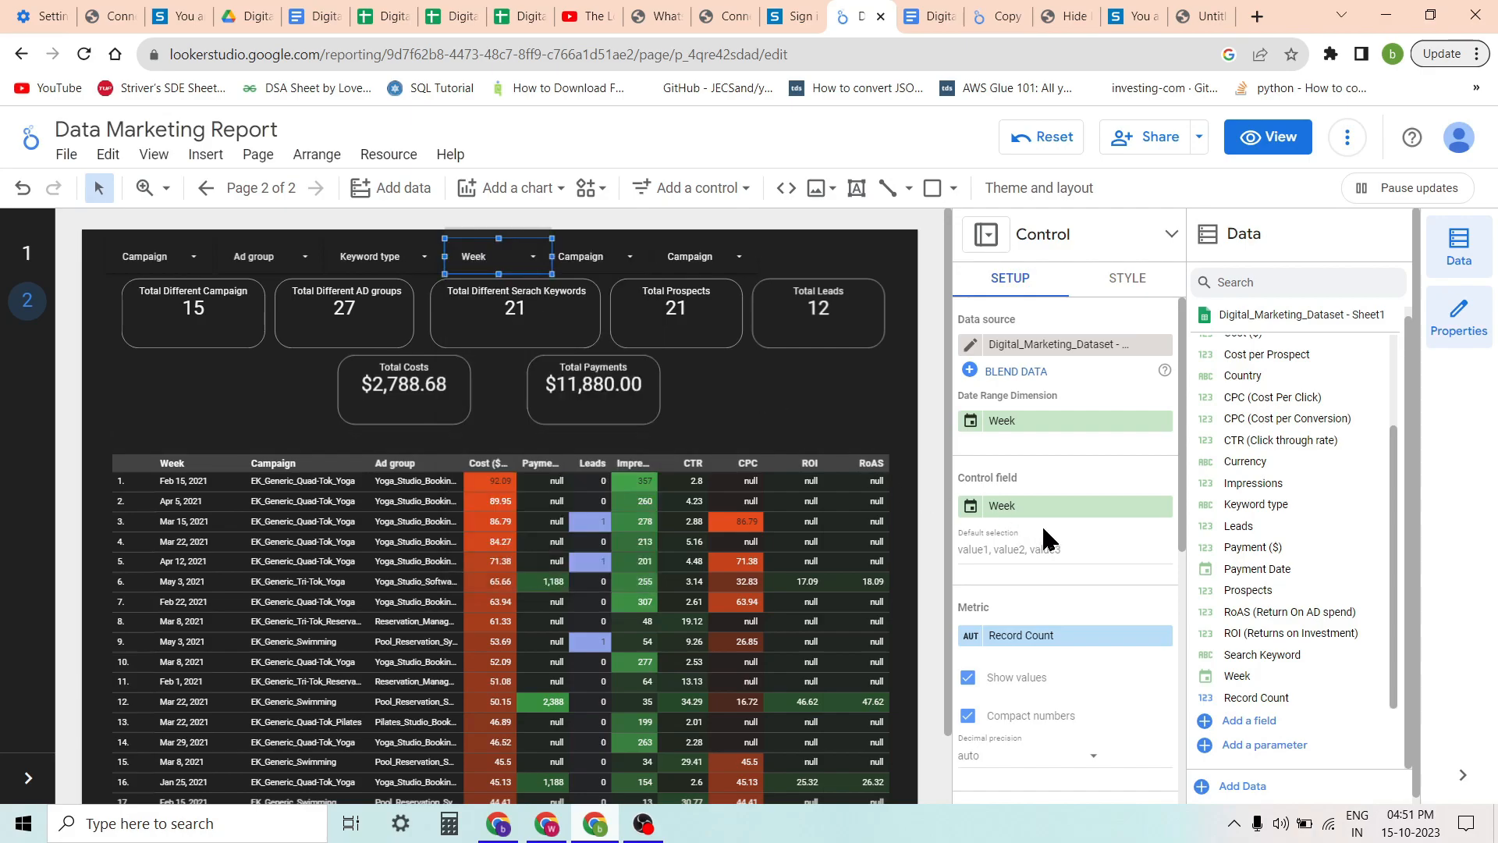
Rename the fourth drop-down's Week control field to Year and set its data type to Year
left_click(969, 509)
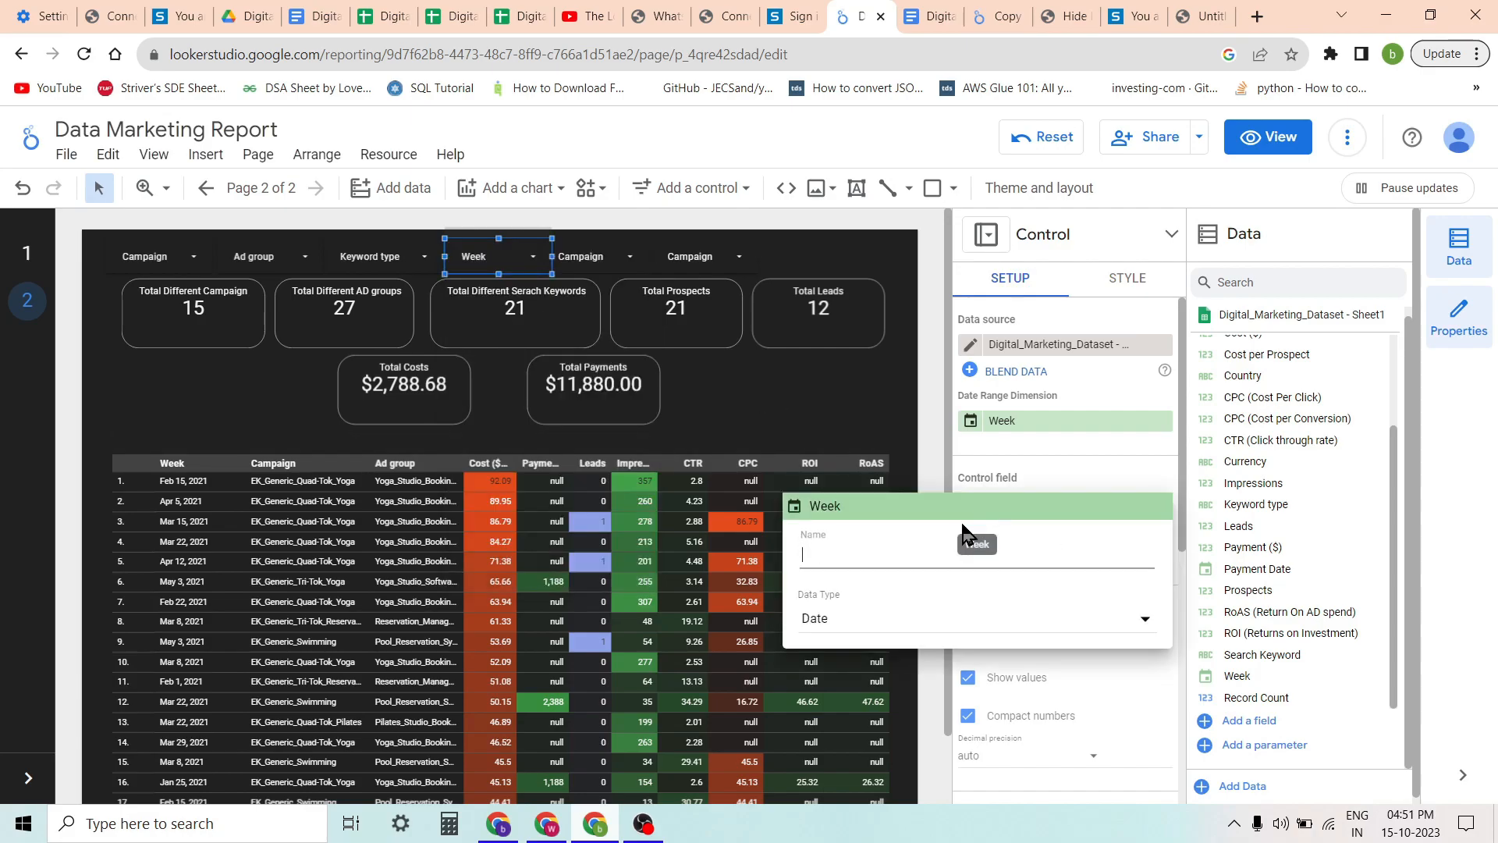
type("Year")
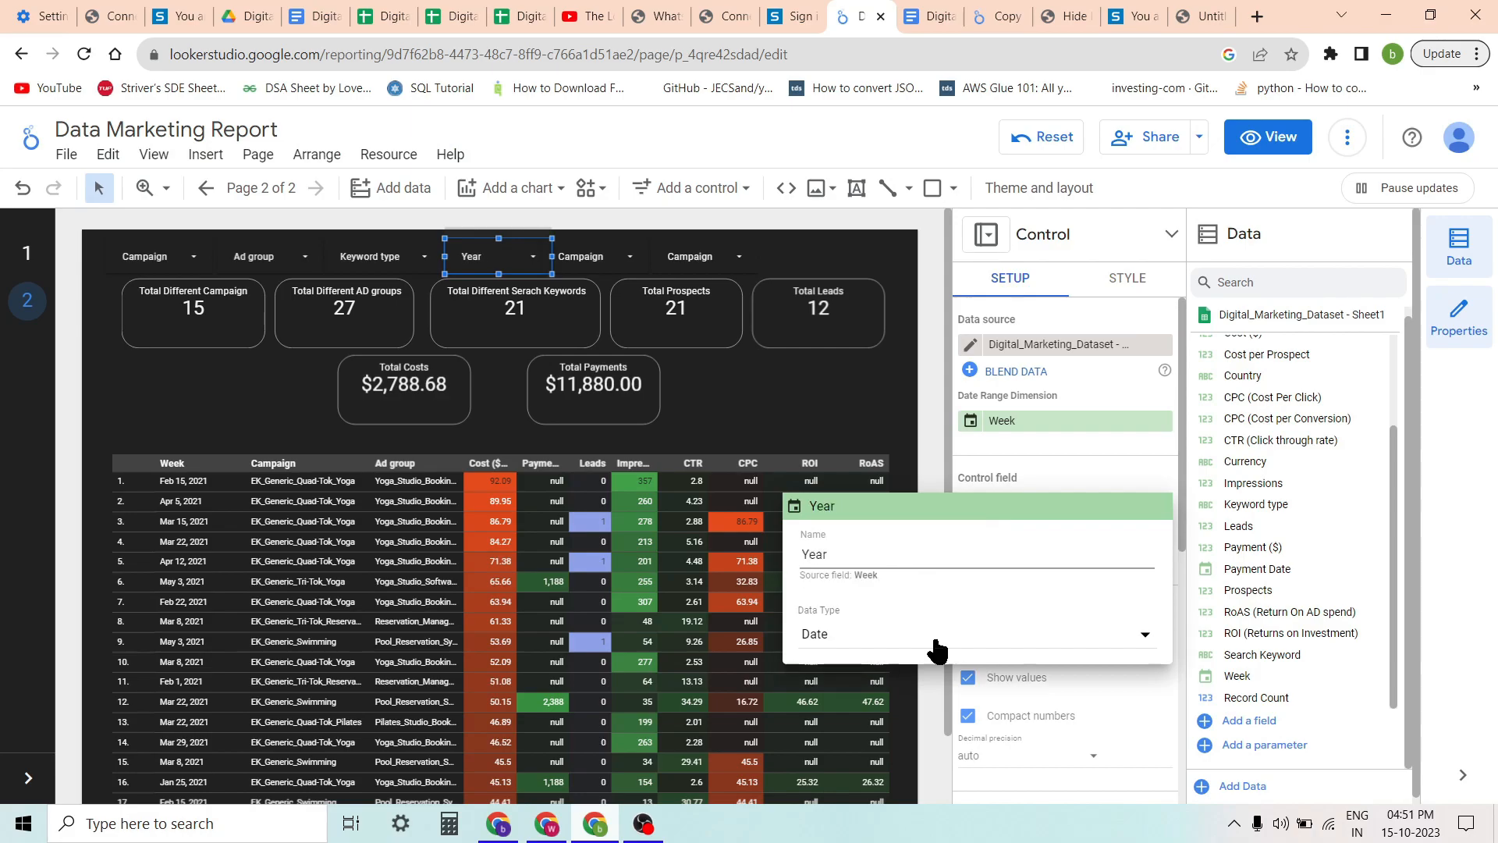
left_click(980, 644)
mouse_move(988, 646)
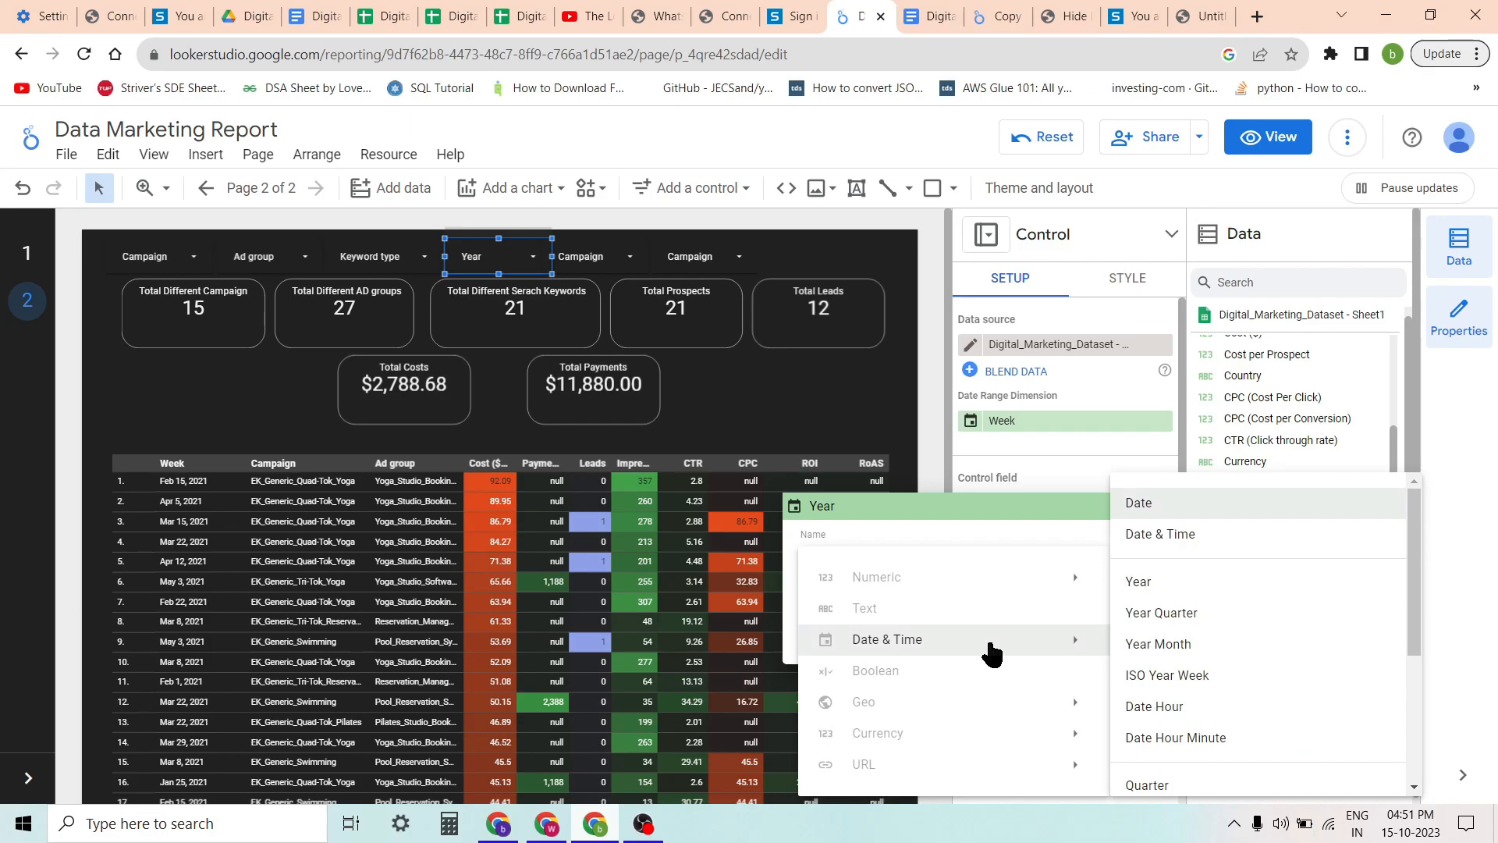
left_click(1191, 582)
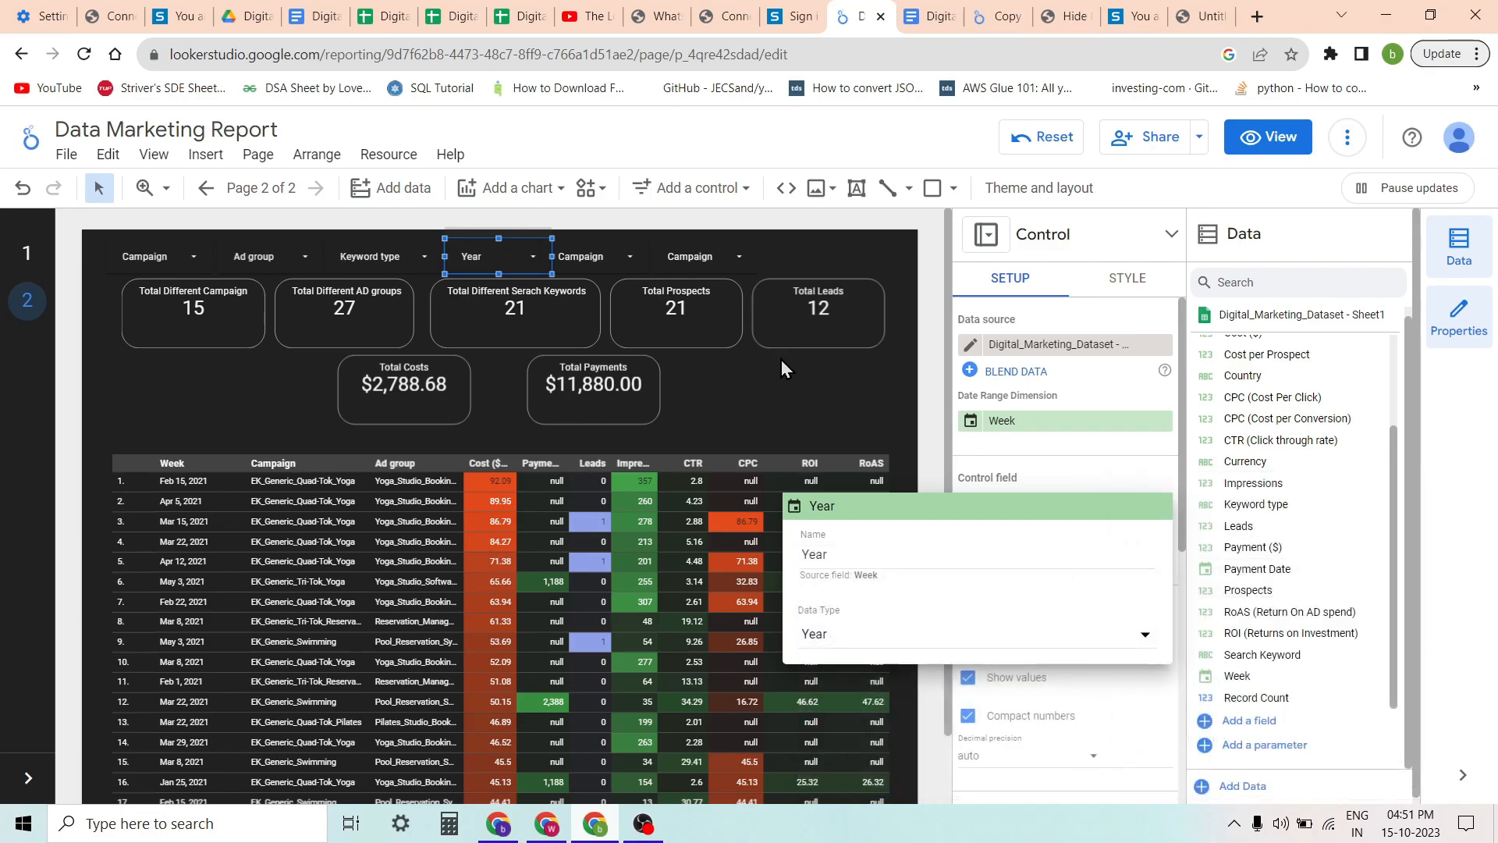
left_click(750, 396)
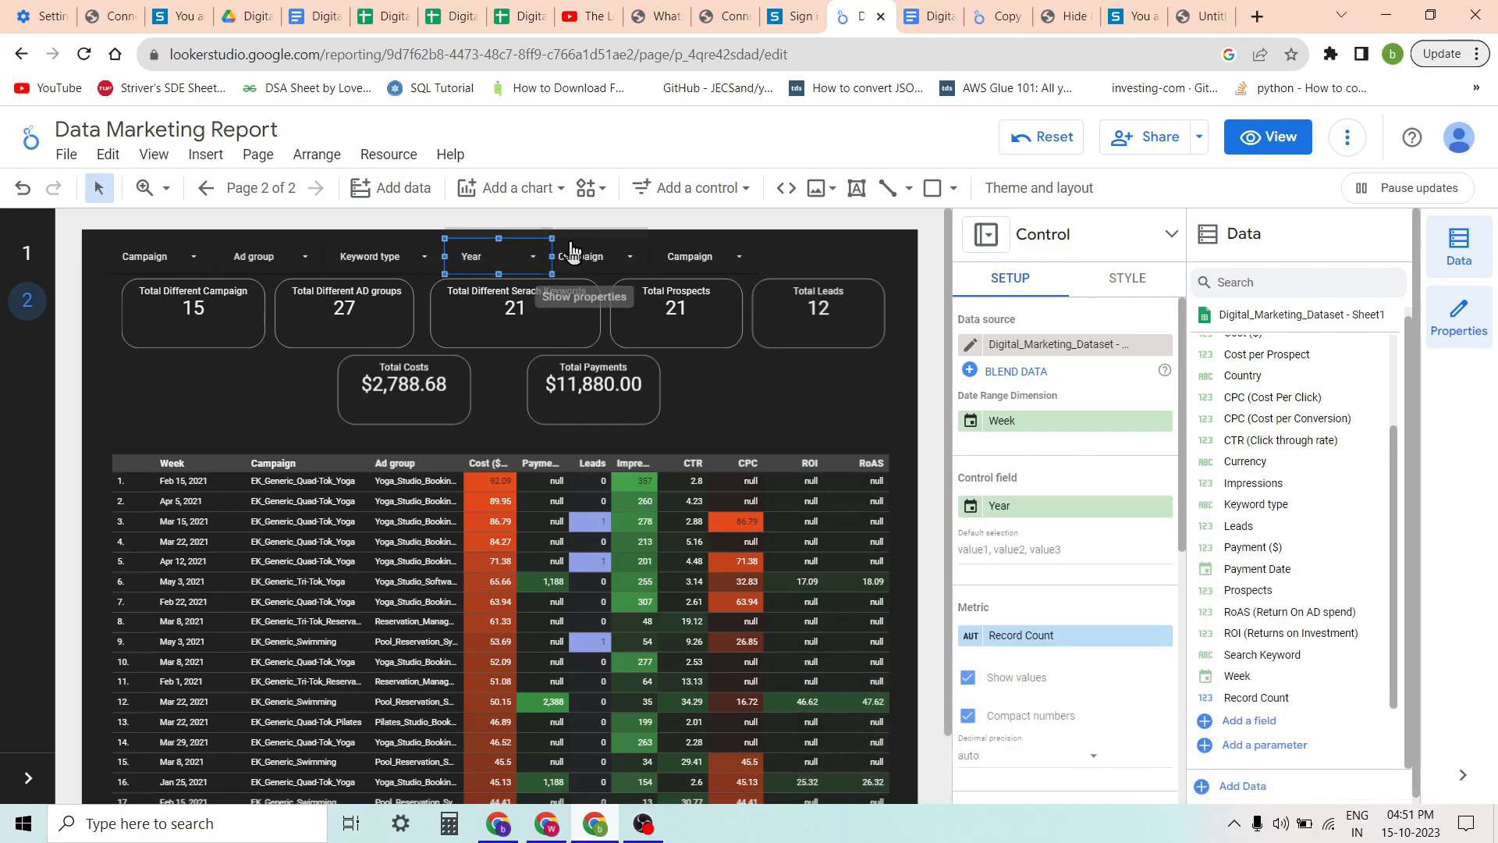
Set the fifth drop-down's control field to Week in place of Campaign
left_click(634, 255)
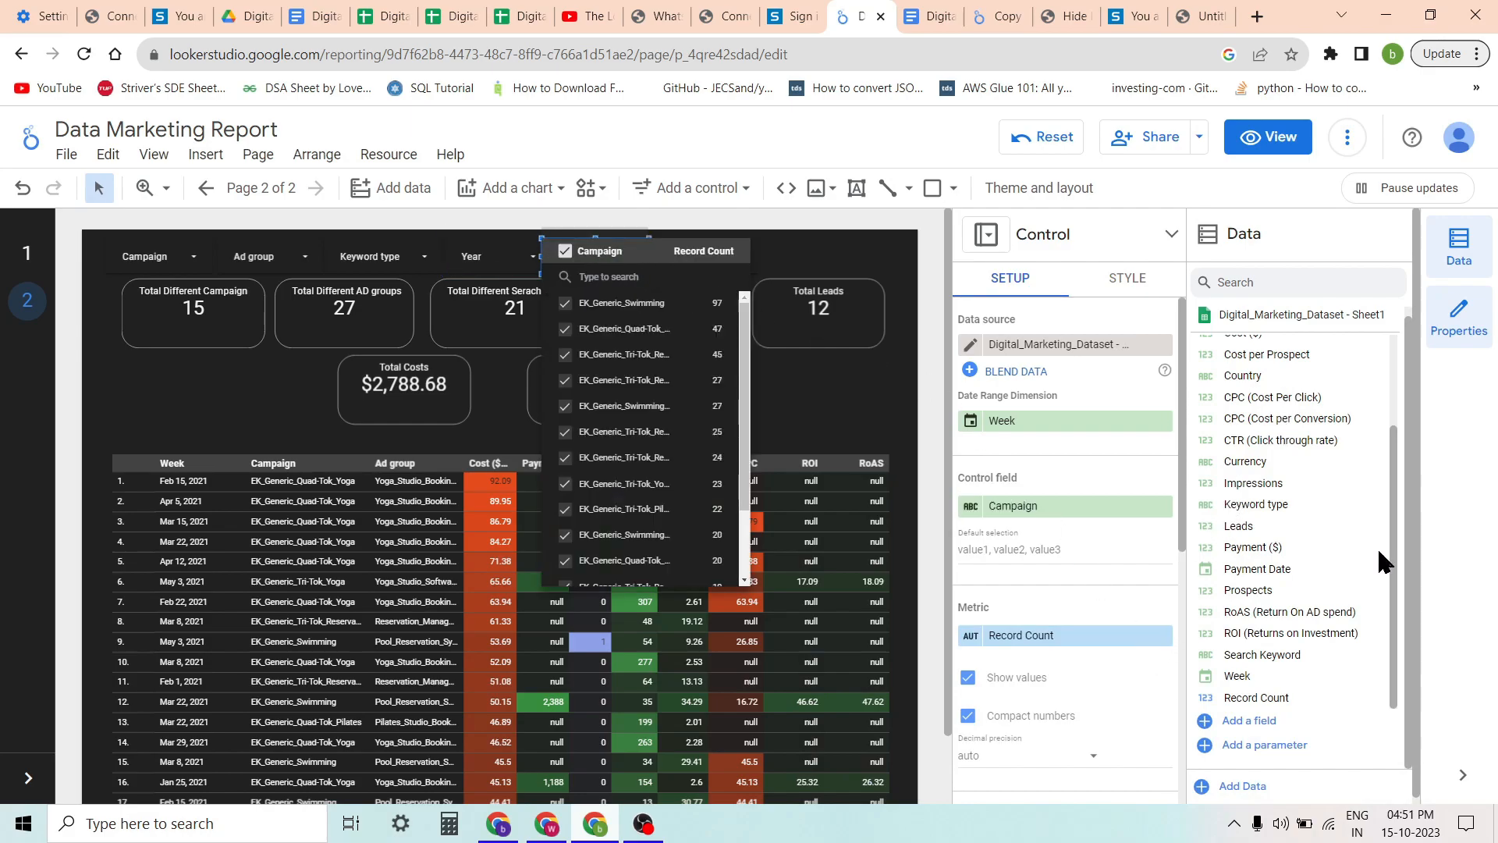
left_click(1240, 654)
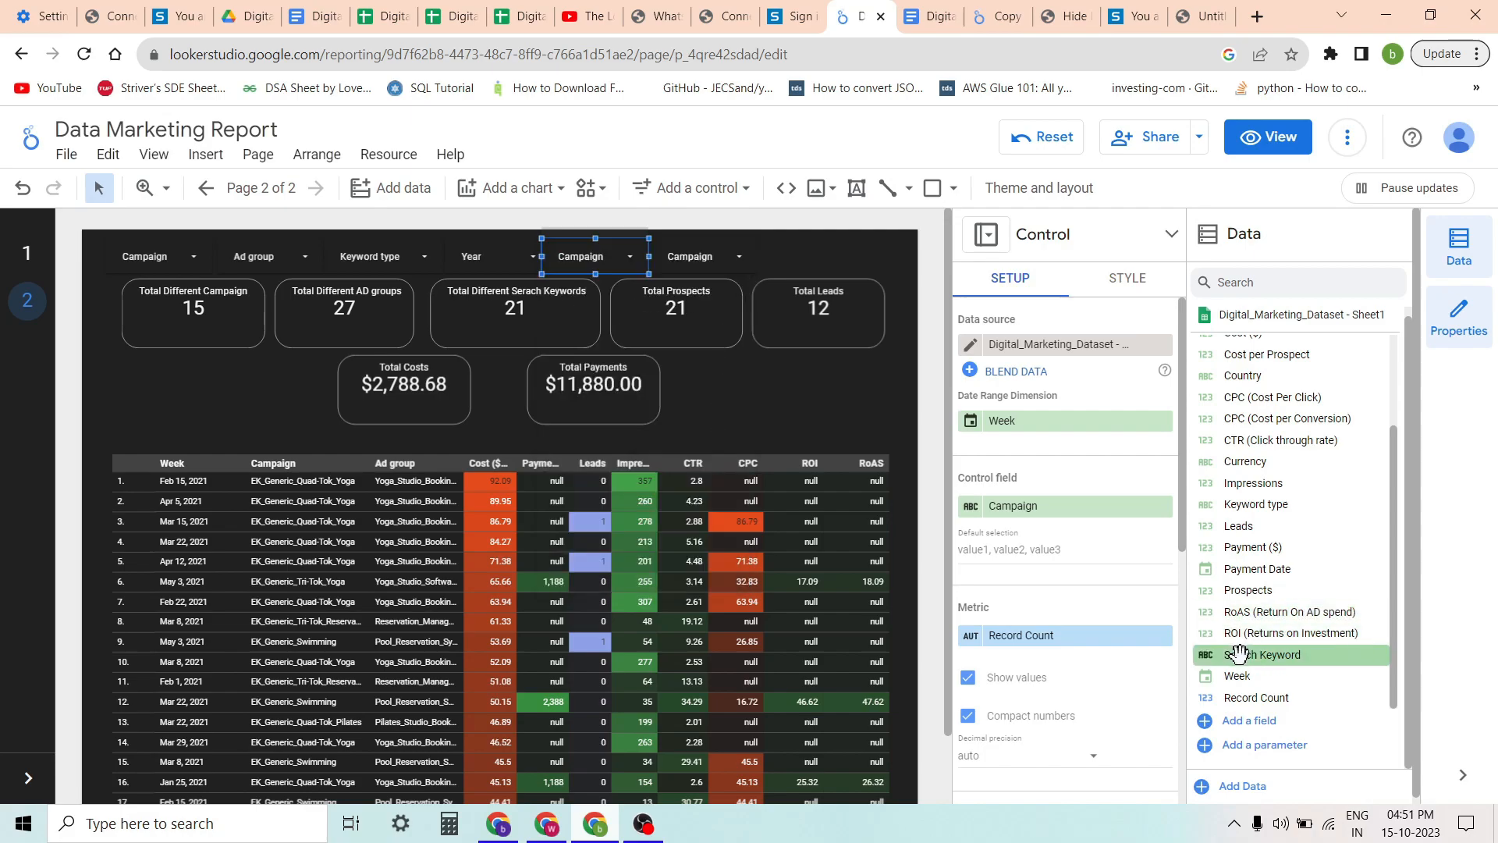
left_click_drag(1205, 672, 1026, 522)
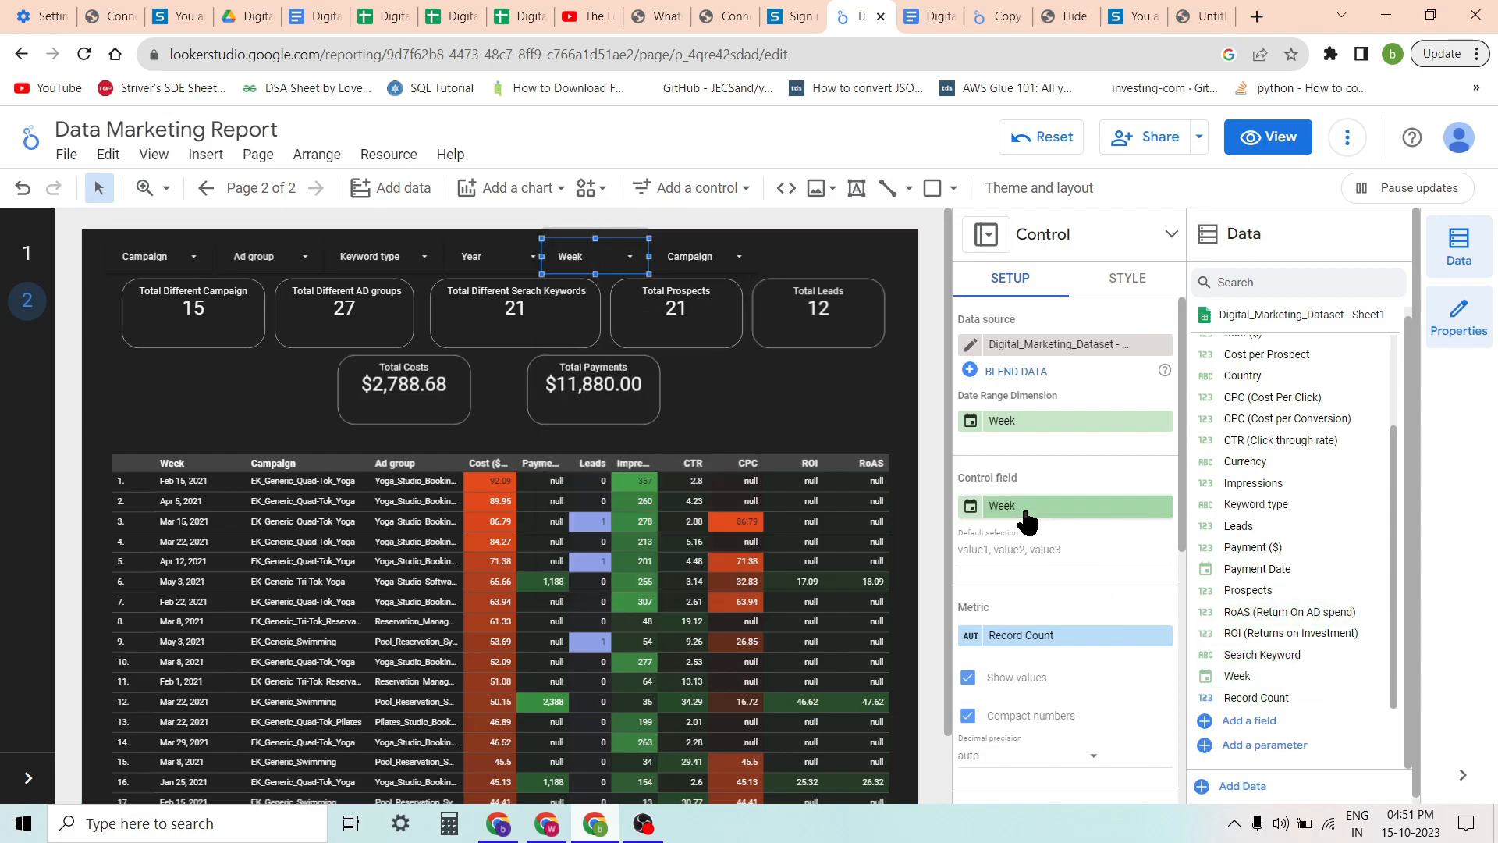
Rename the fifth drop-down's Week control field to Month, set its data type to Month, and check the values in its list
left_click(970, 507)
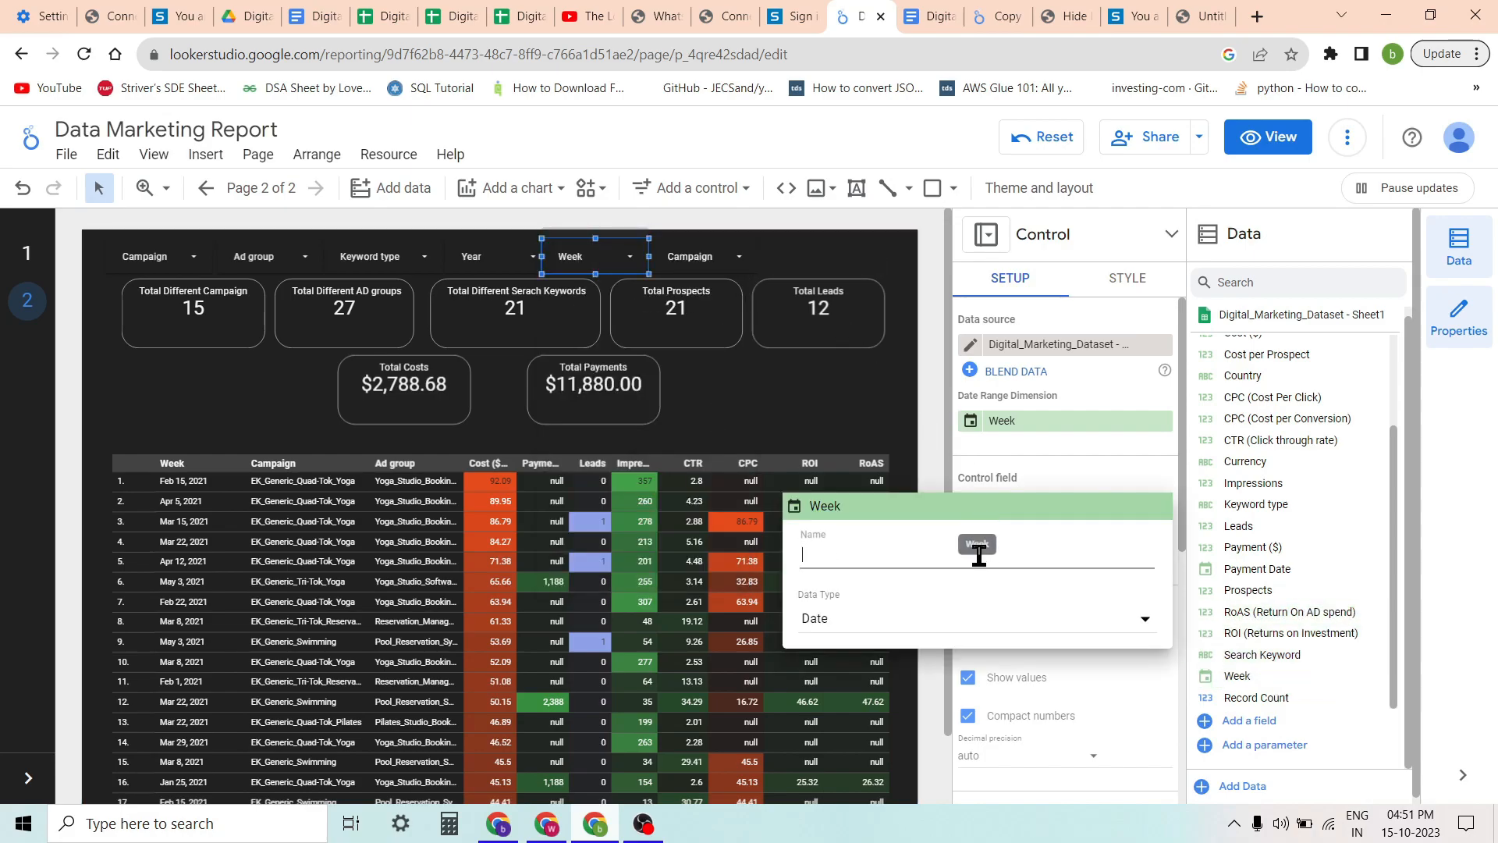
type("Month")
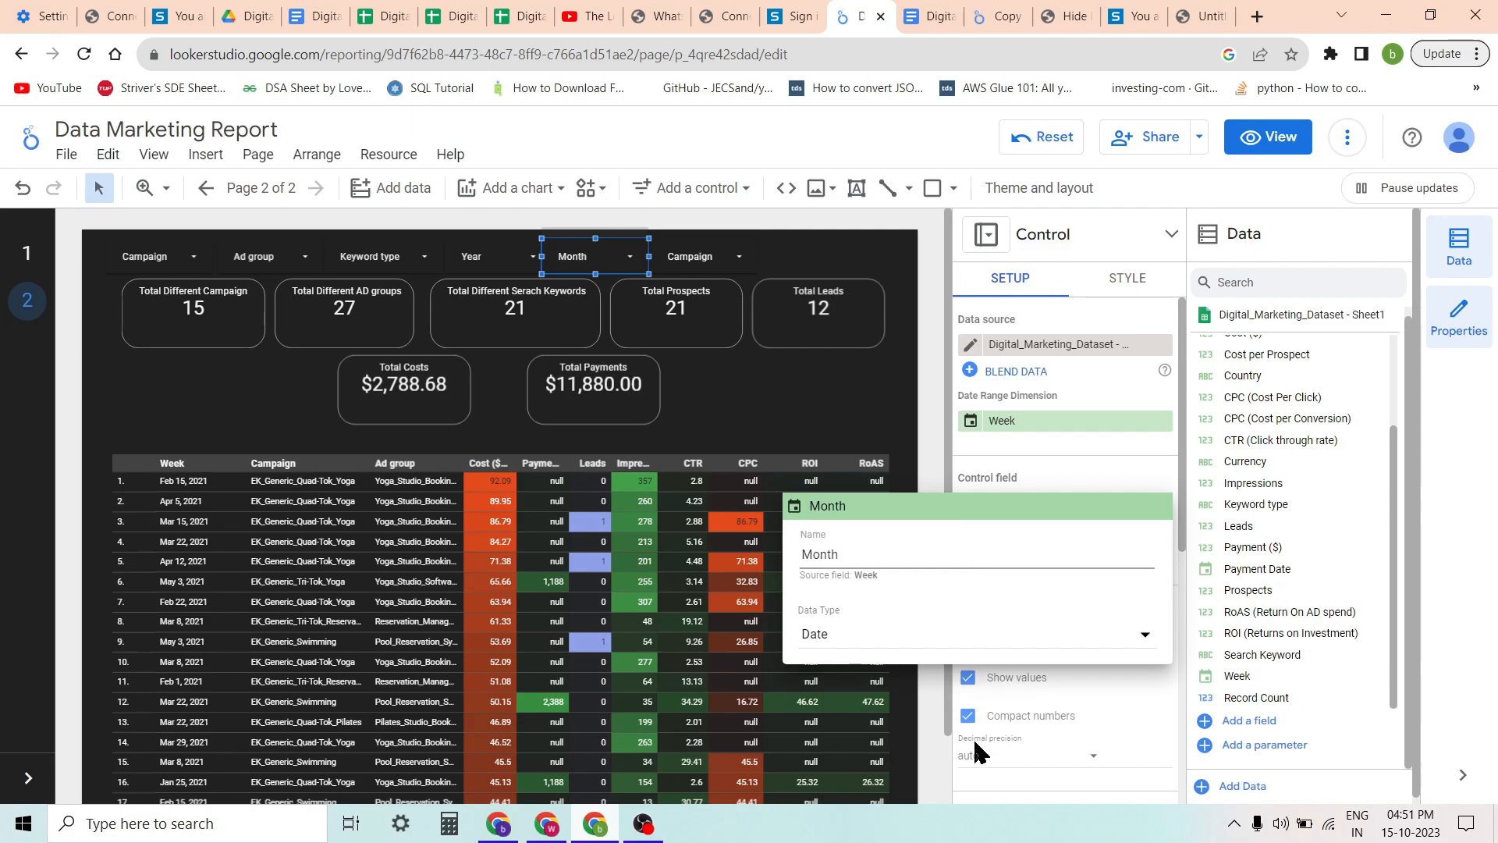
left_click(977, 638)
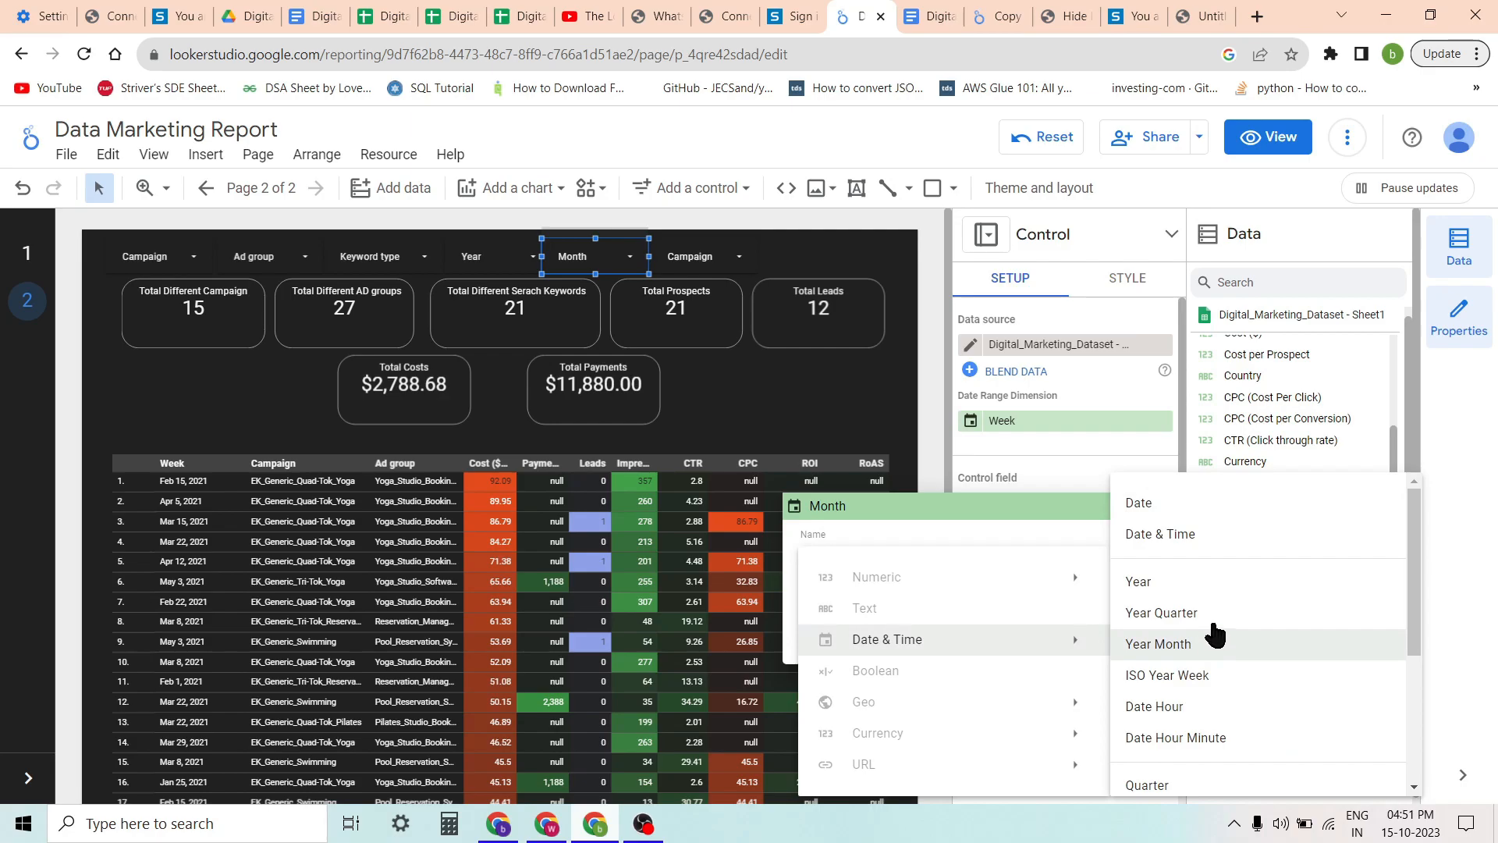
scroll(1233, 644, "down", 2)
scroll(1242, 659, "down", 1)
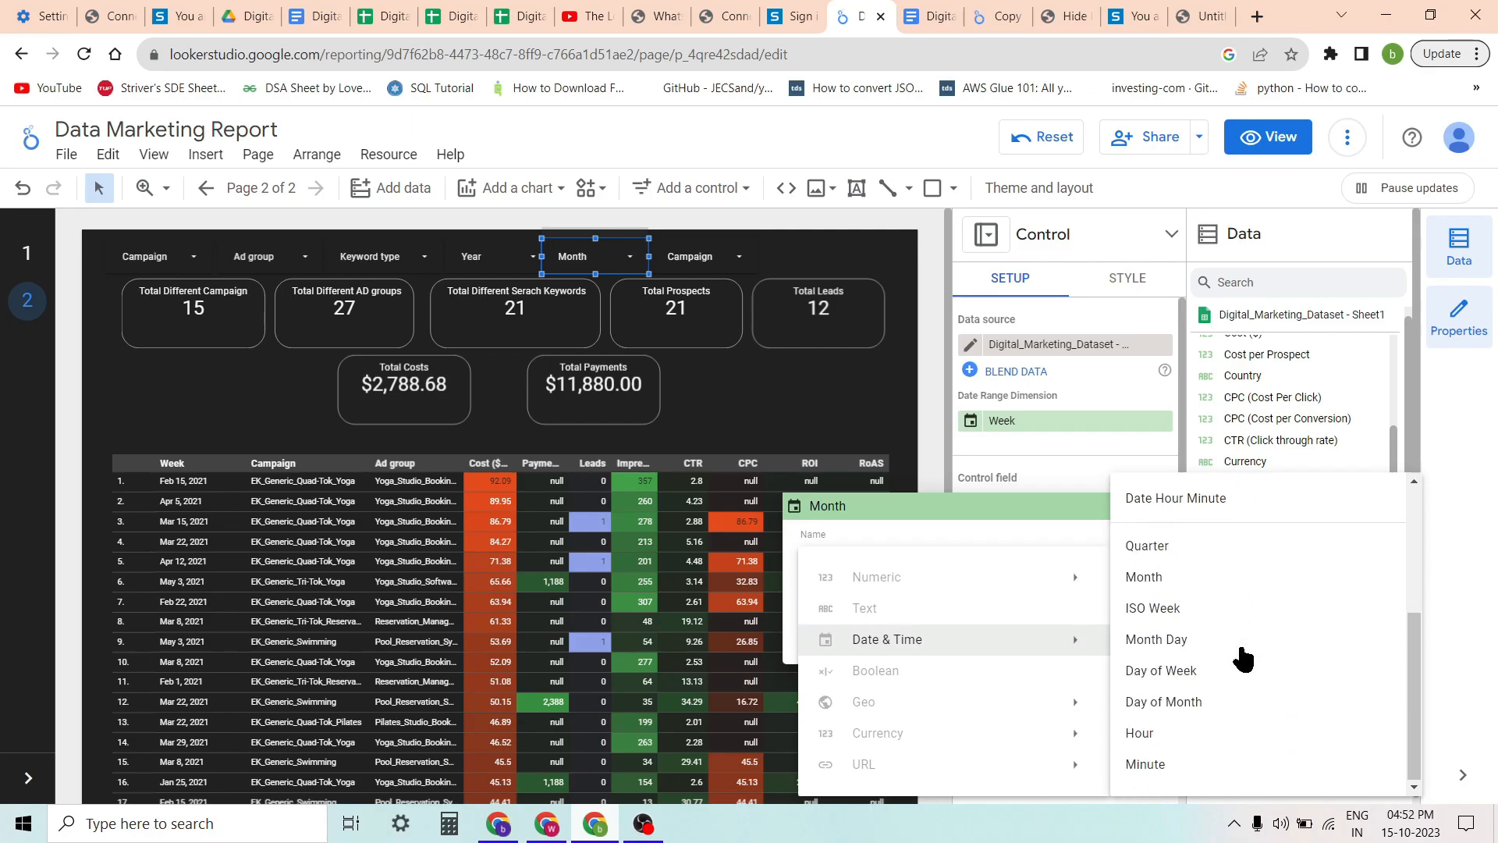
left_click(1225, 581)
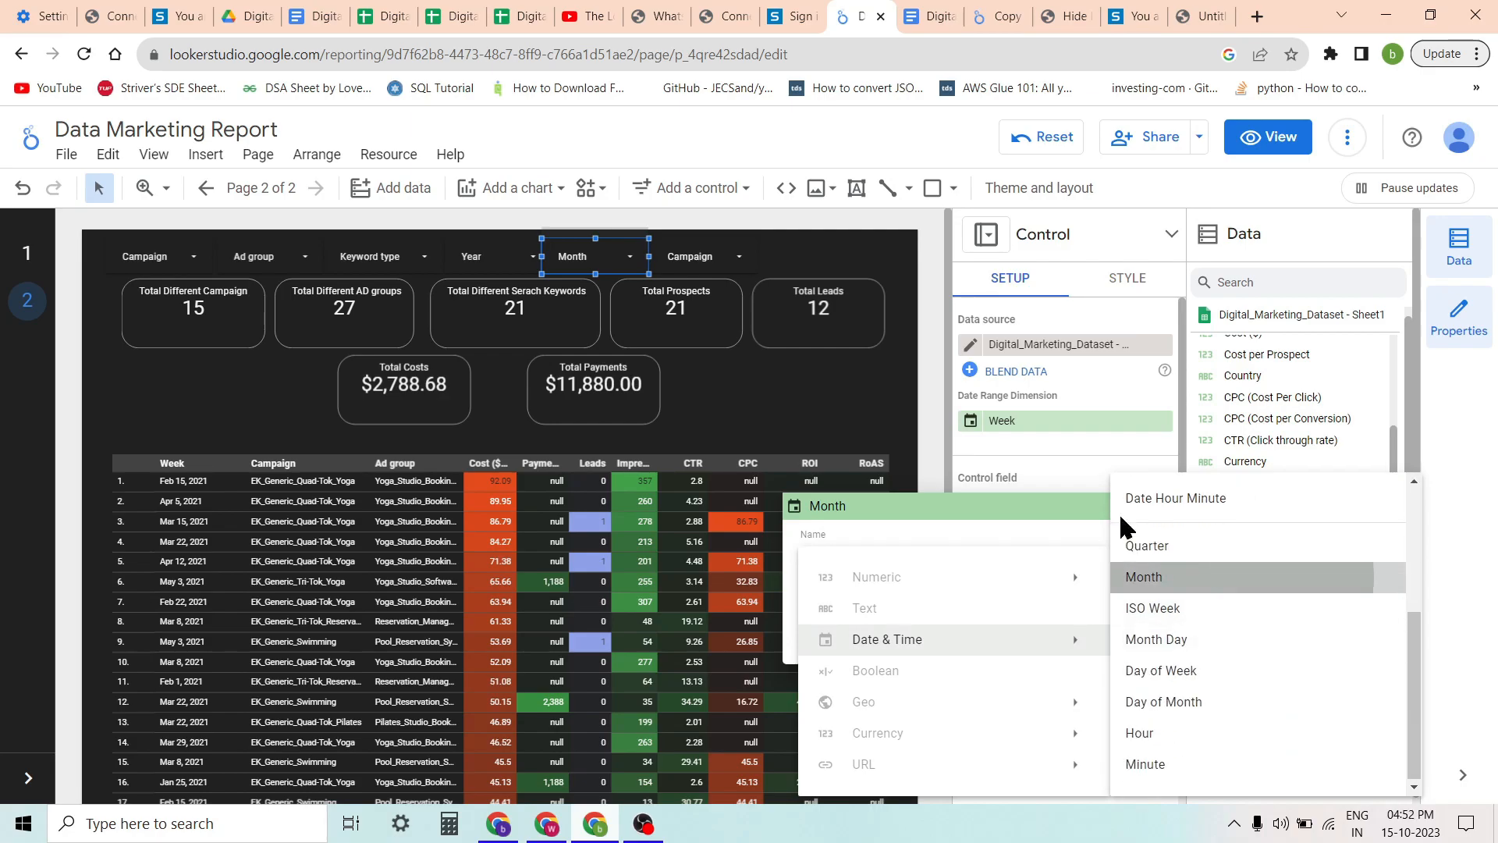
left_click(786, 402)
left_click(630, 264)
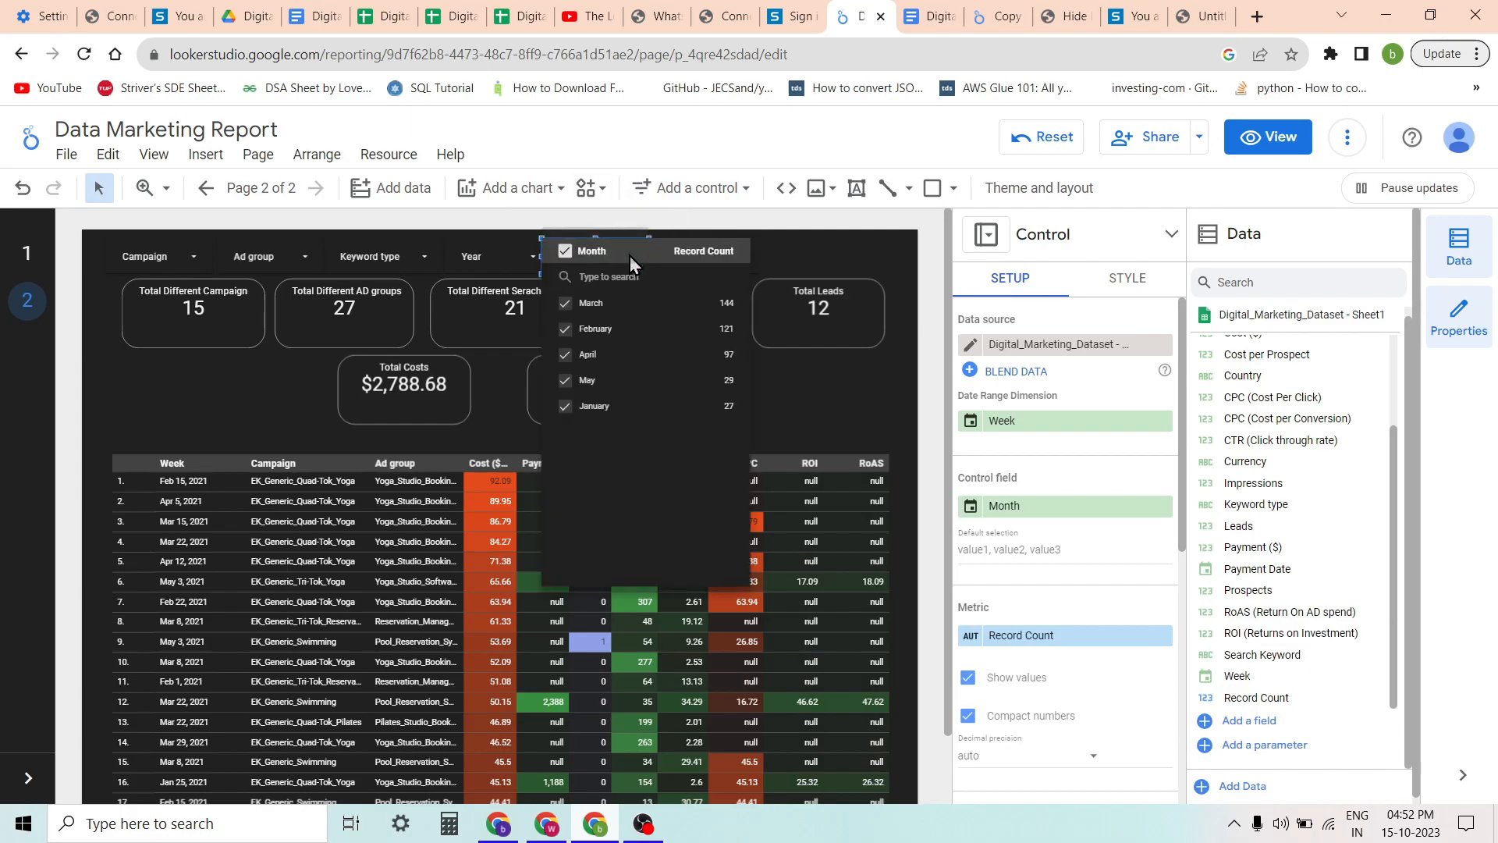
left_click(783, 405)
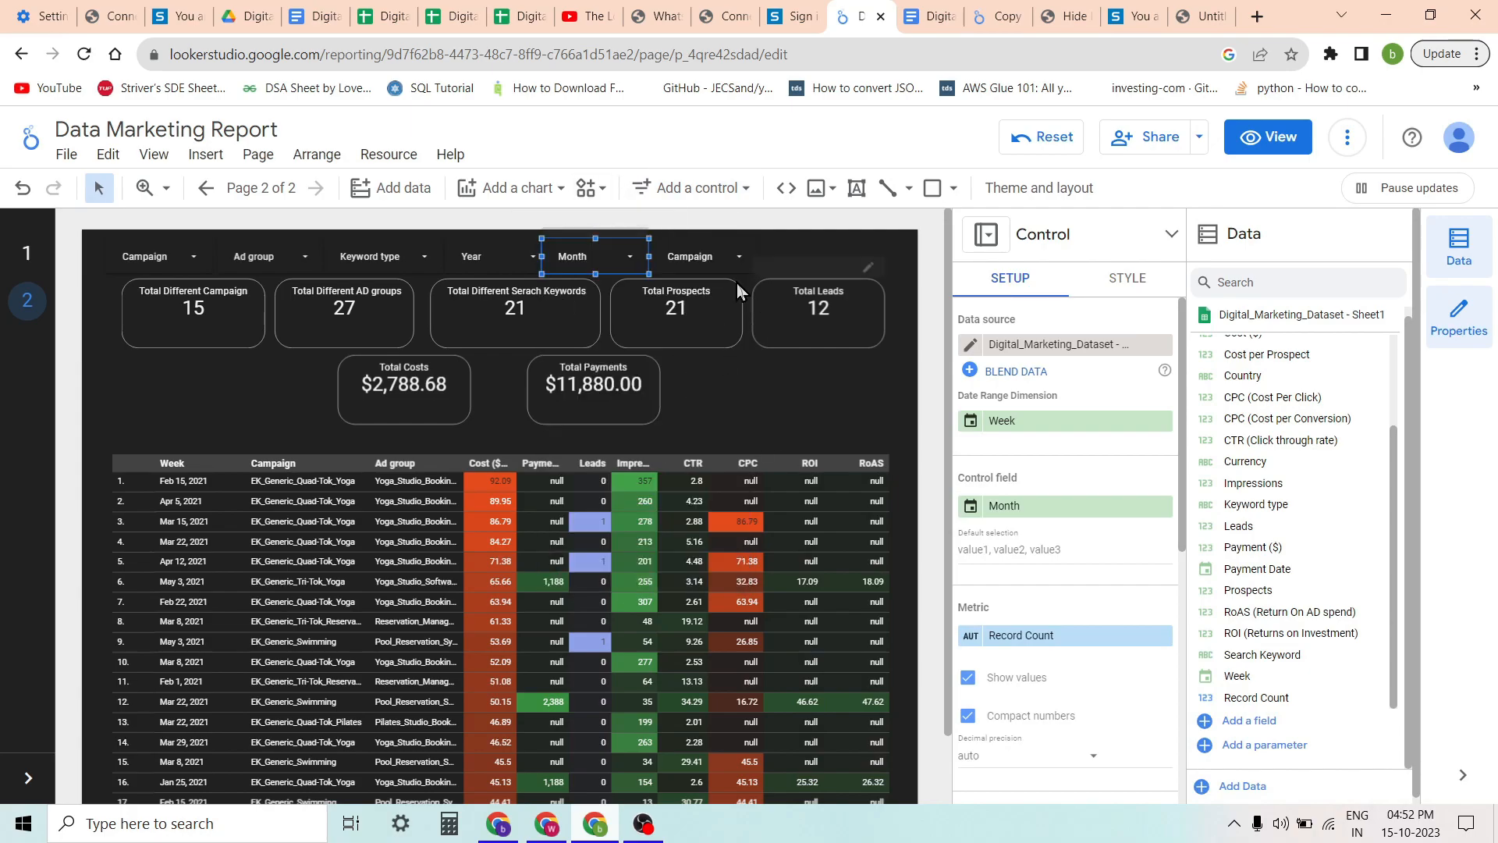
Set the sixth drop-down's control field to Week in place of Campaign
left_click(733, 259)
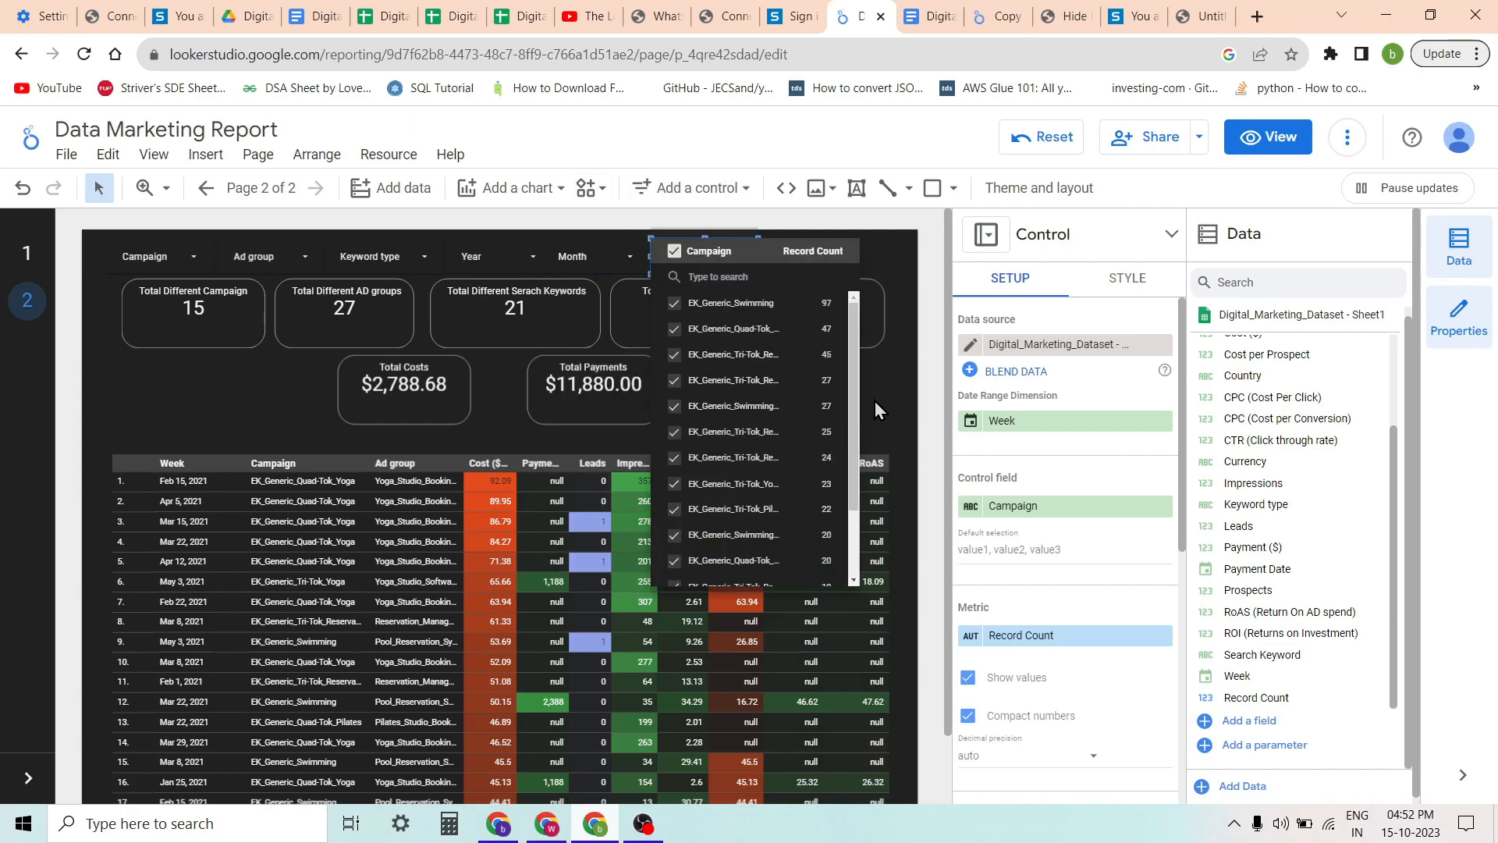
left_click(878, 403)
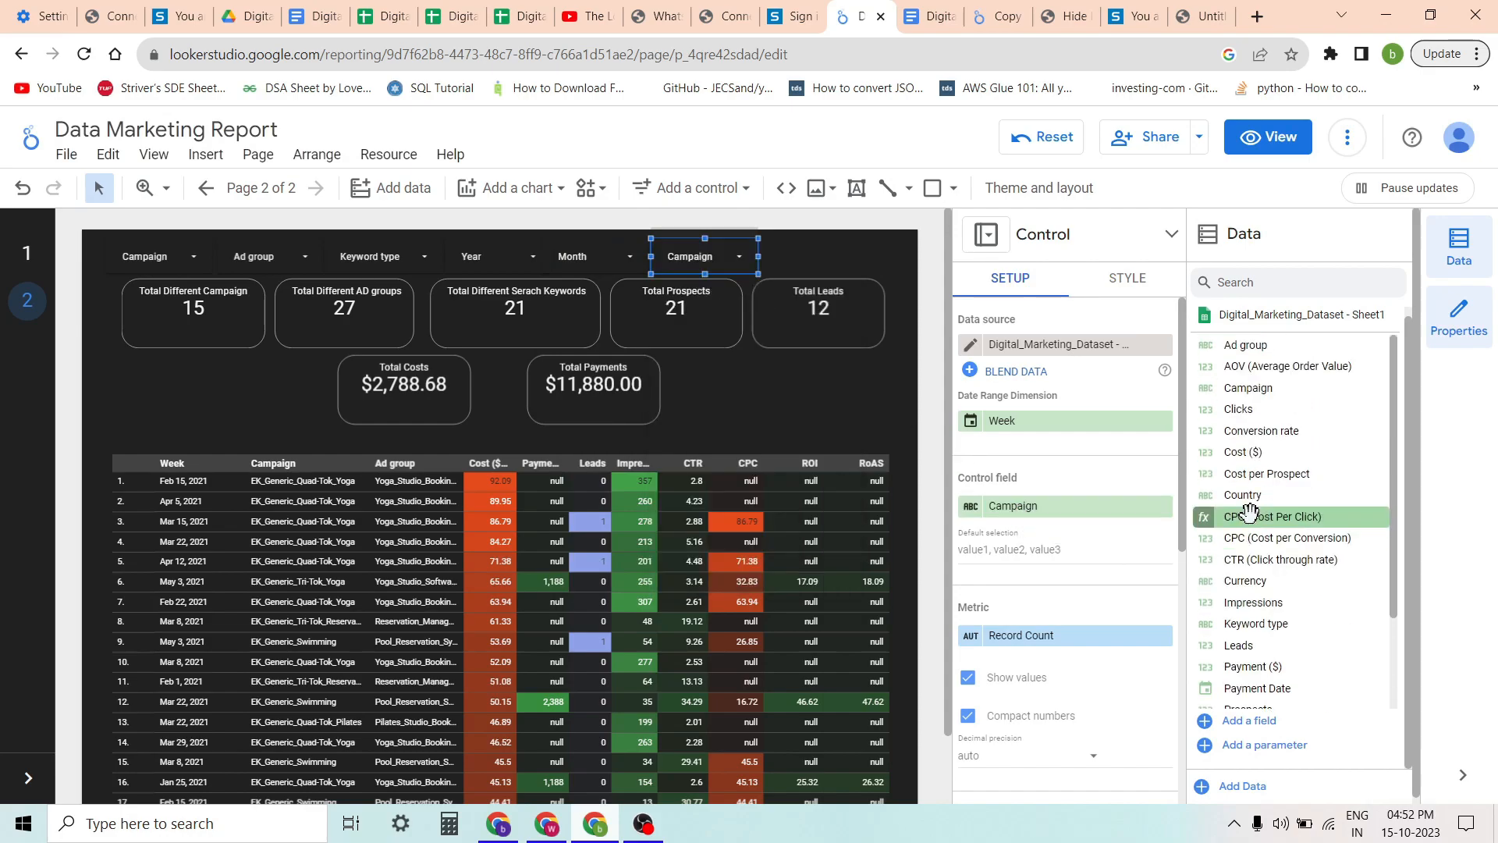
right_click(1244, 684)
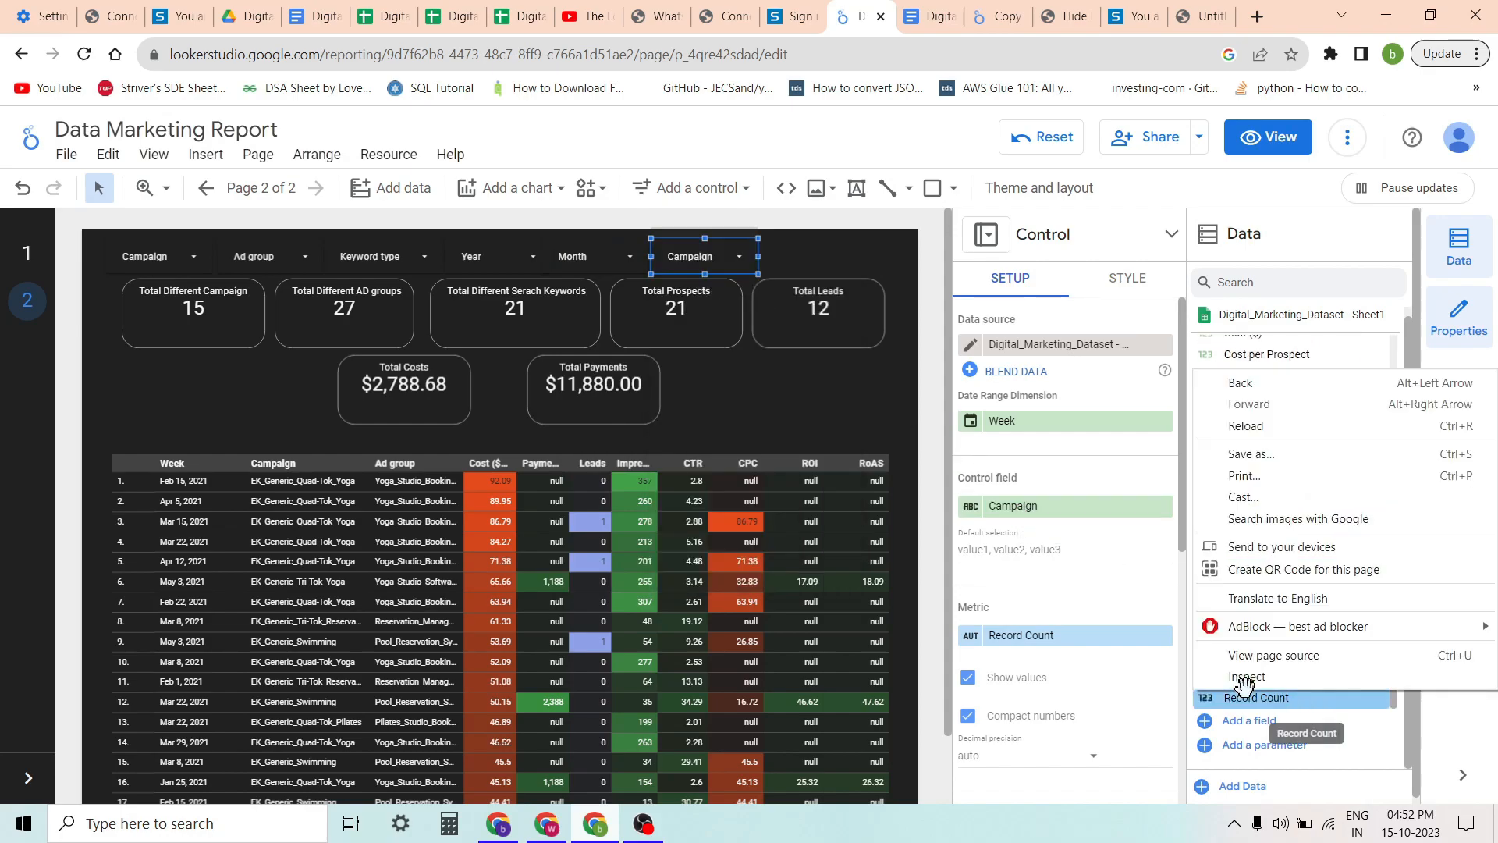
left_click(1144, 683)
left_click_drag(1224, 675, 990, 517)
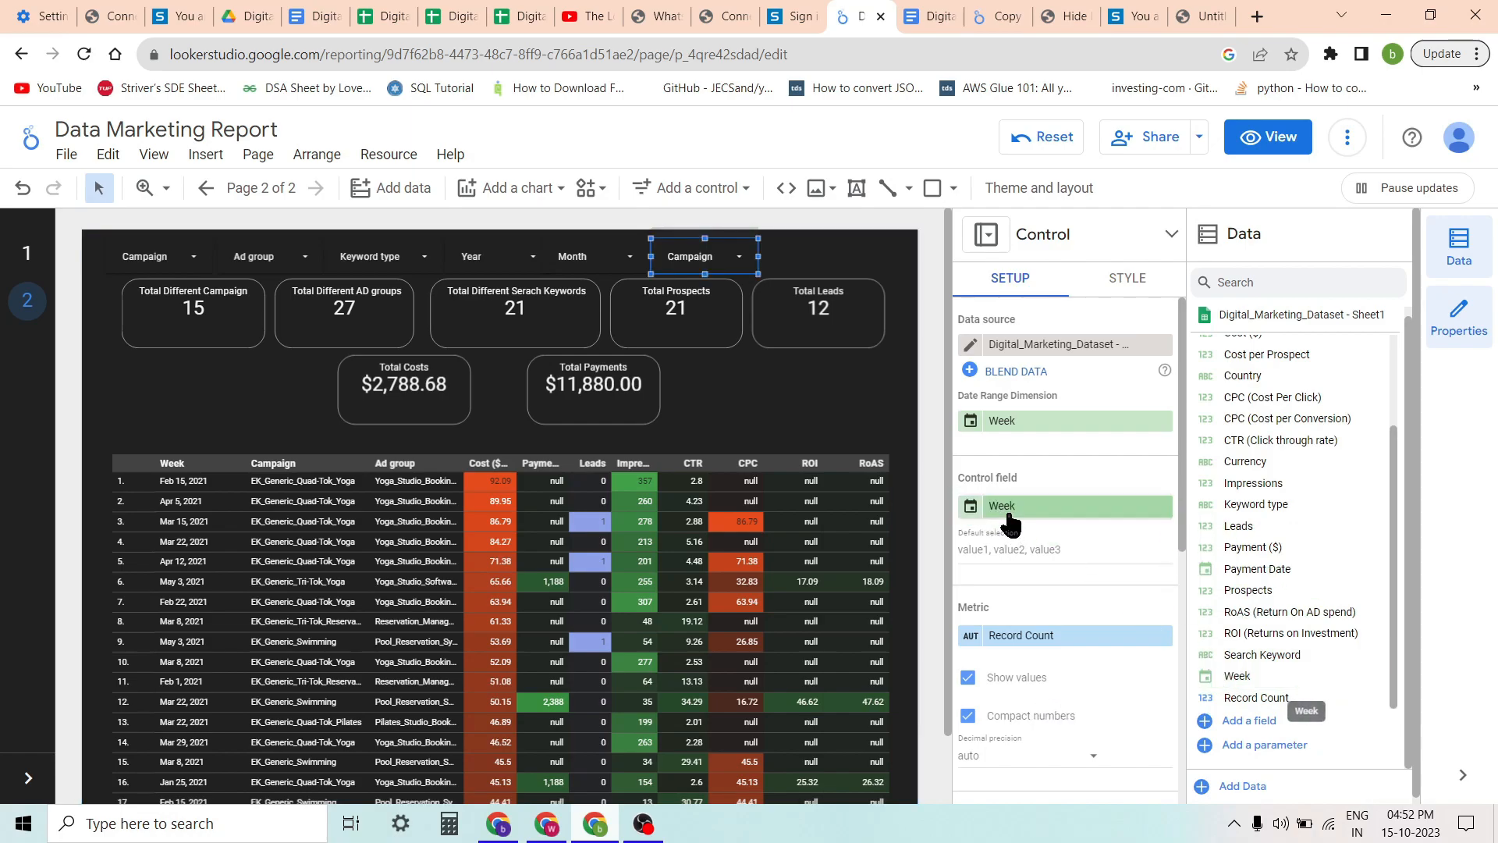
Name the sixth drop-down's control field Week and set its data type to ISO Week
left_click(972, 509)
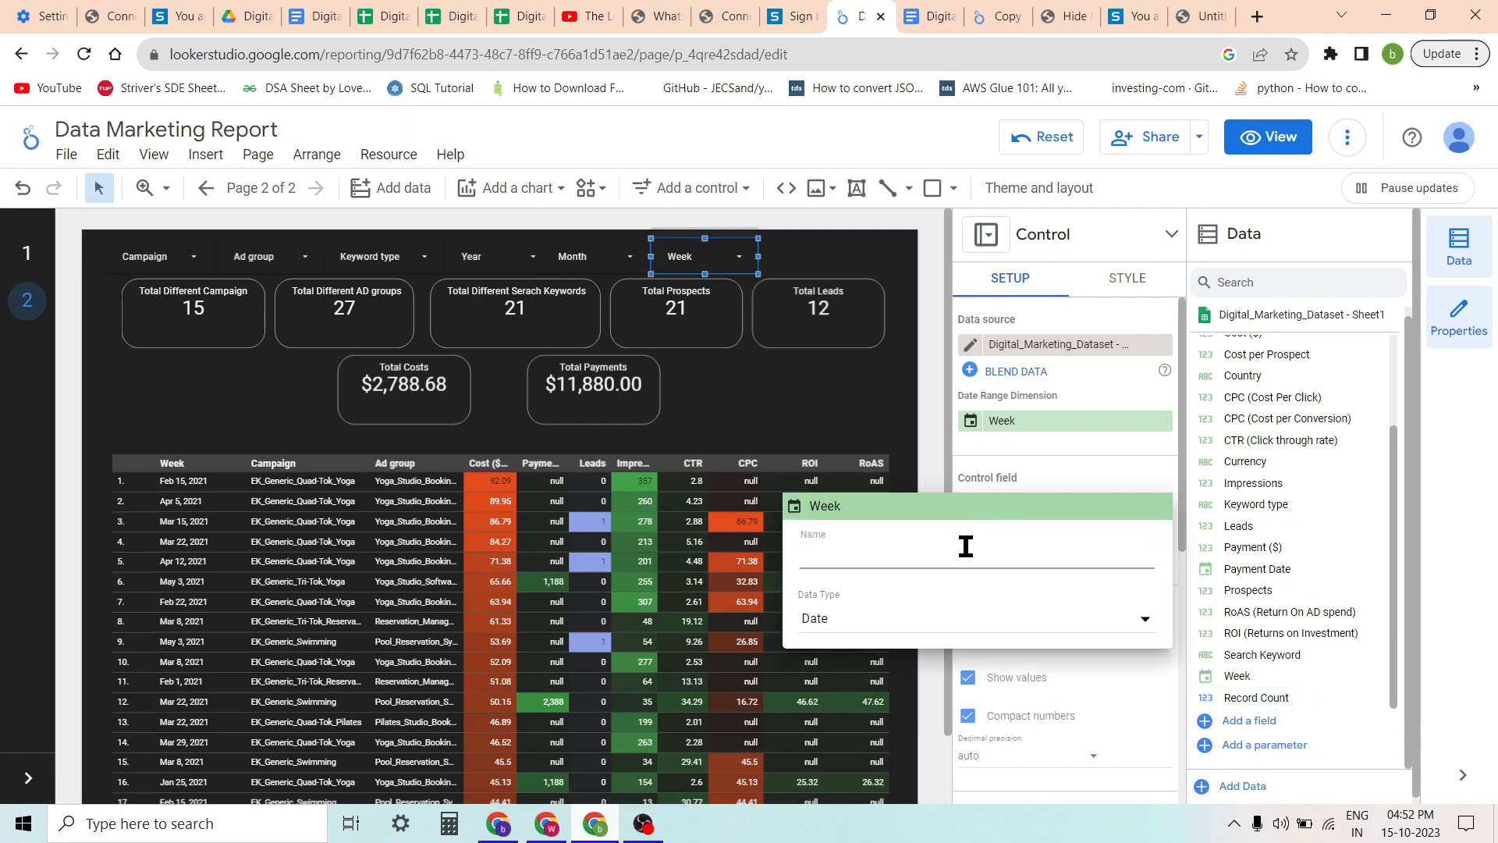
type("Week")
left_click(987, 624)
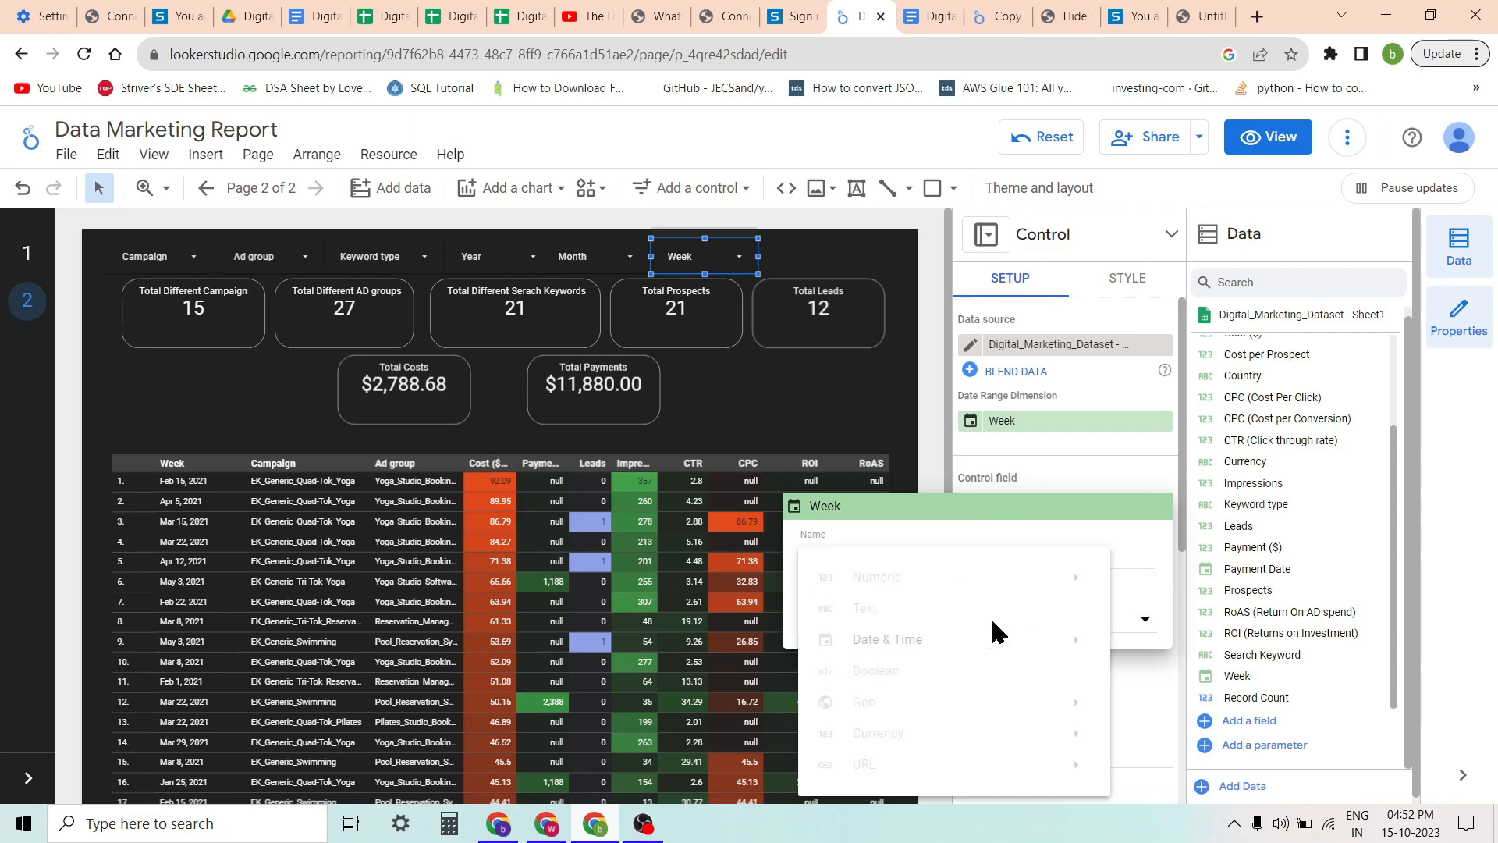
mouse_move(978, 647)
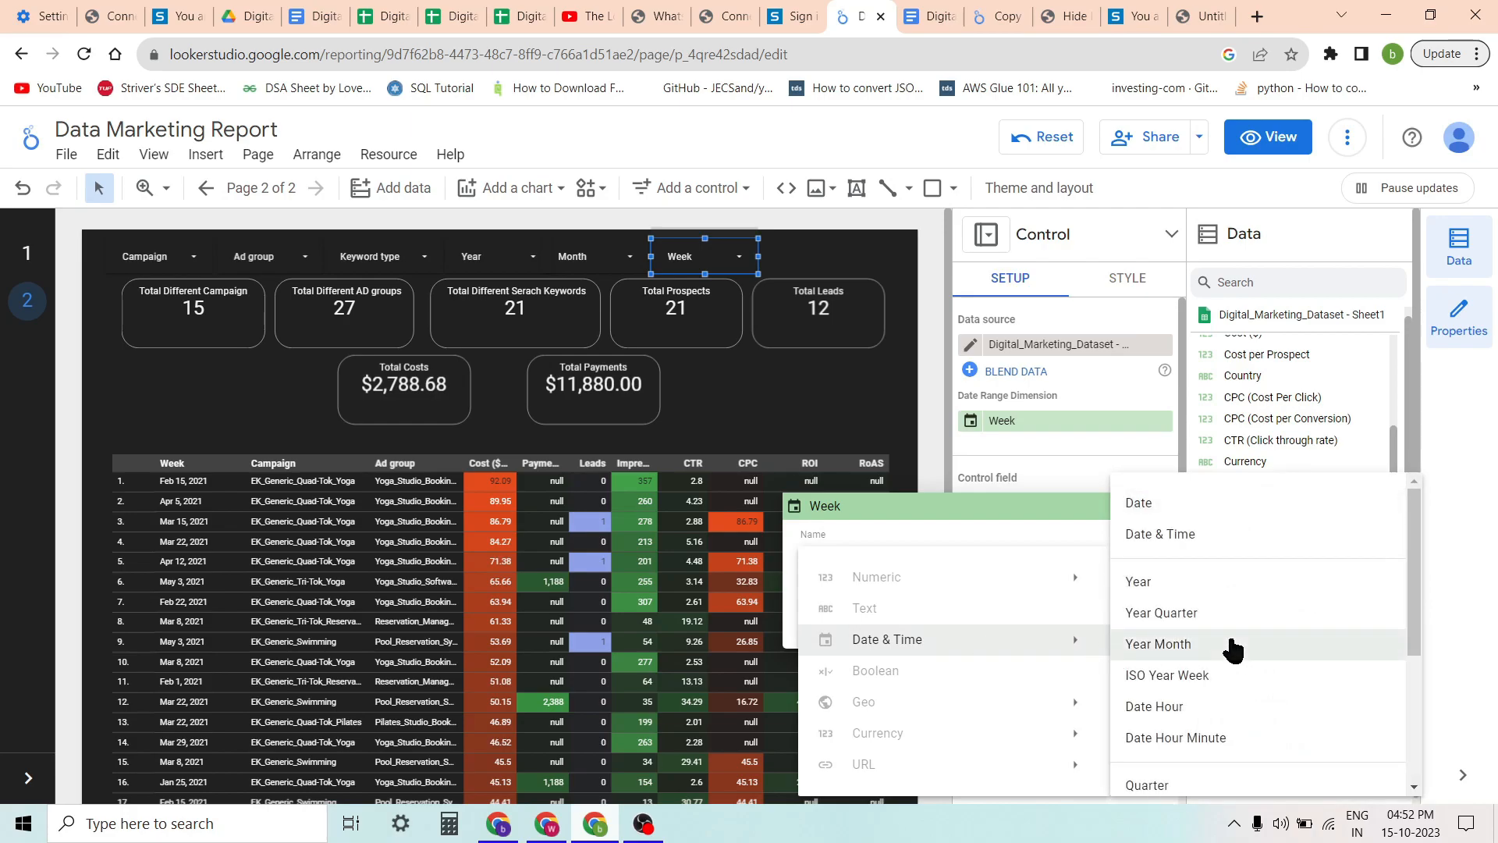
scroll(1135, 702, "down", 3)
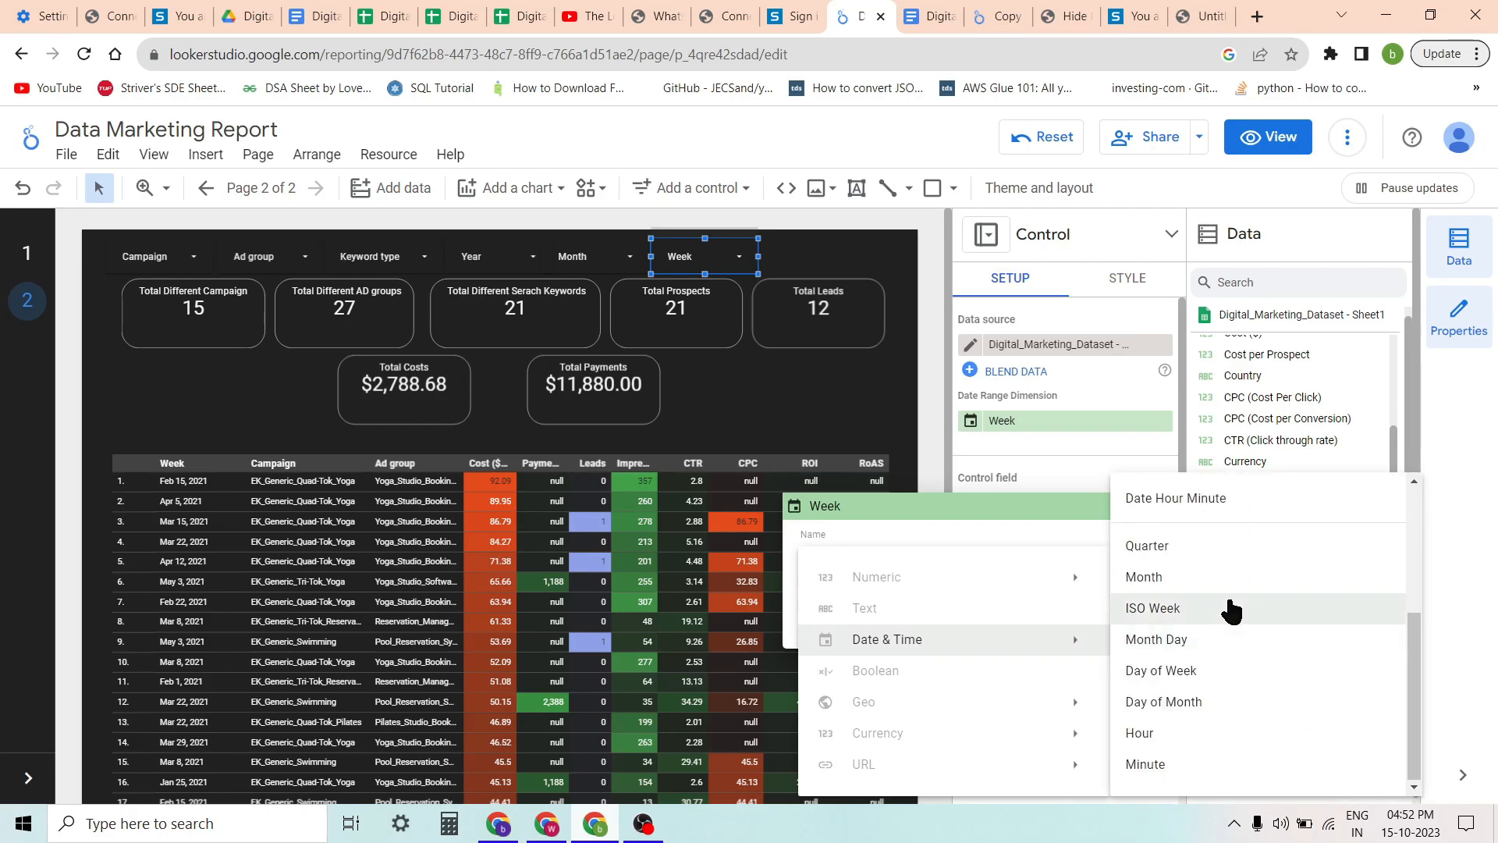
left_click(1153, 607)
left_click(797, 390)
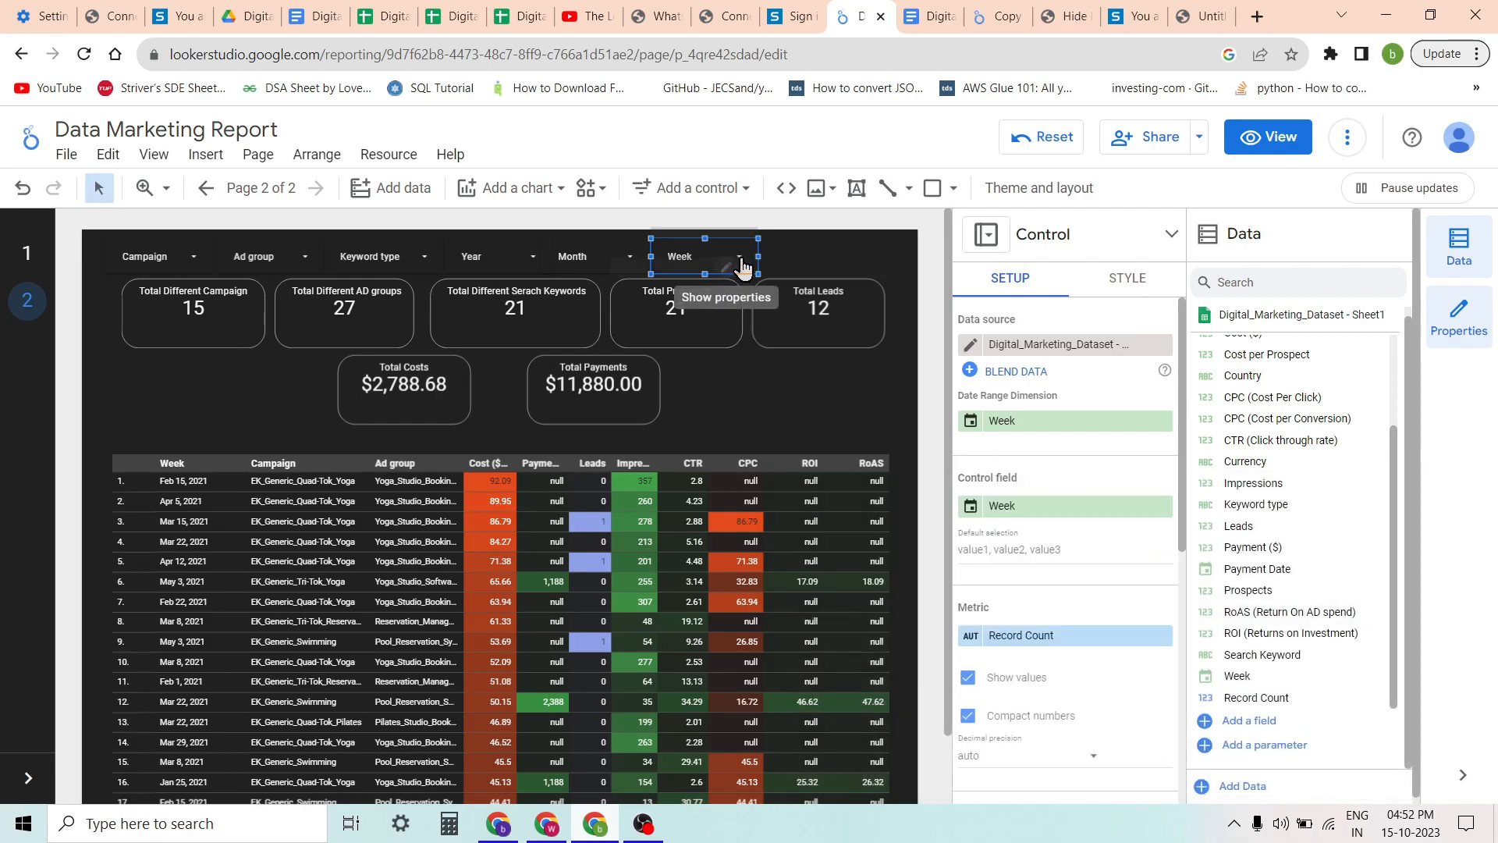
Check the values listed in the Week drop-down and look through its order and date range settings
left_click(740, 274)
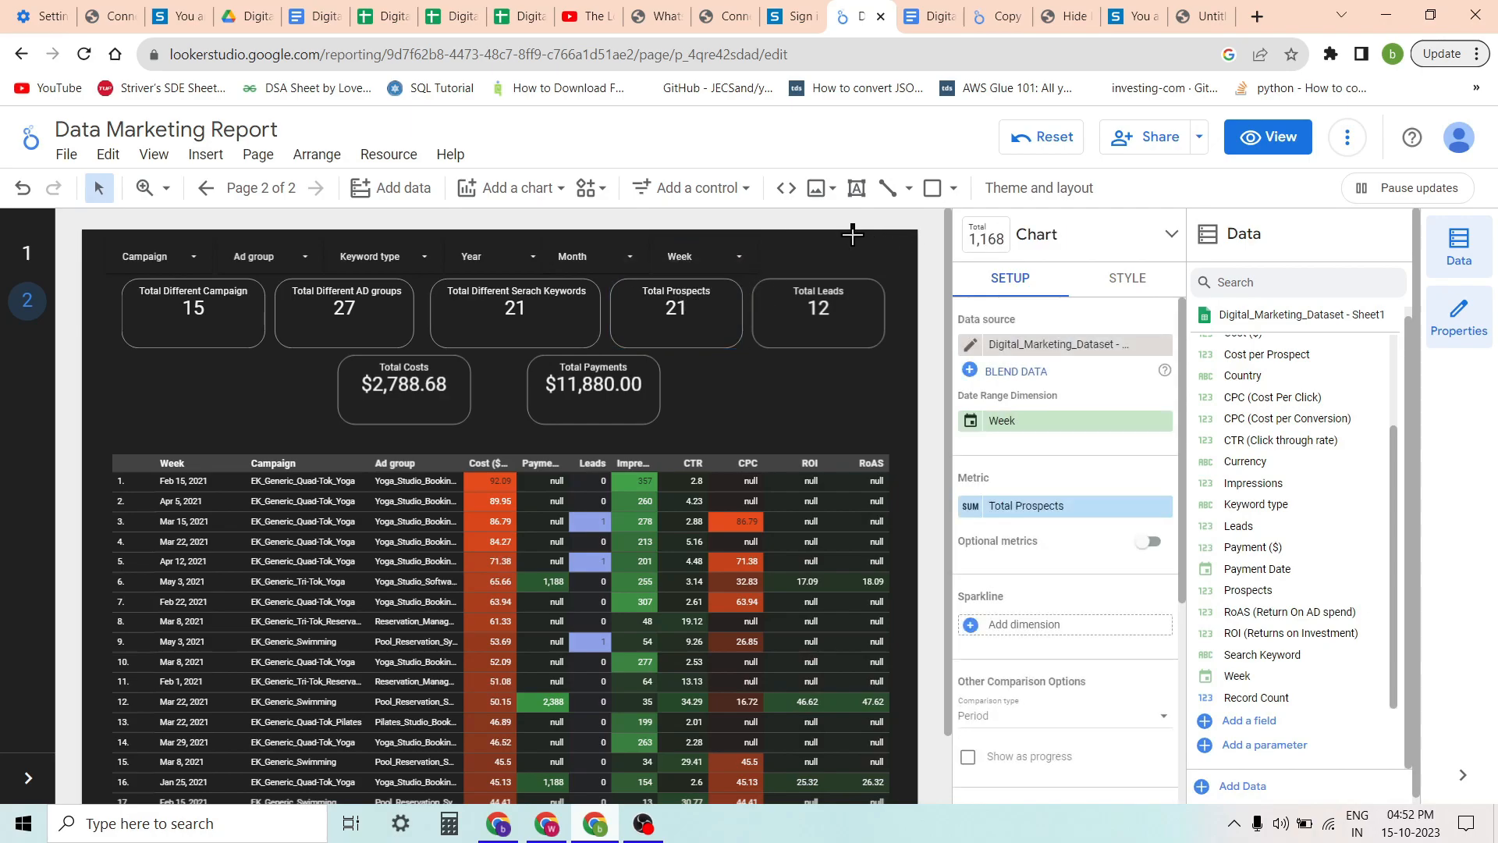
left_click(852, 234)
left_click(731, 263)
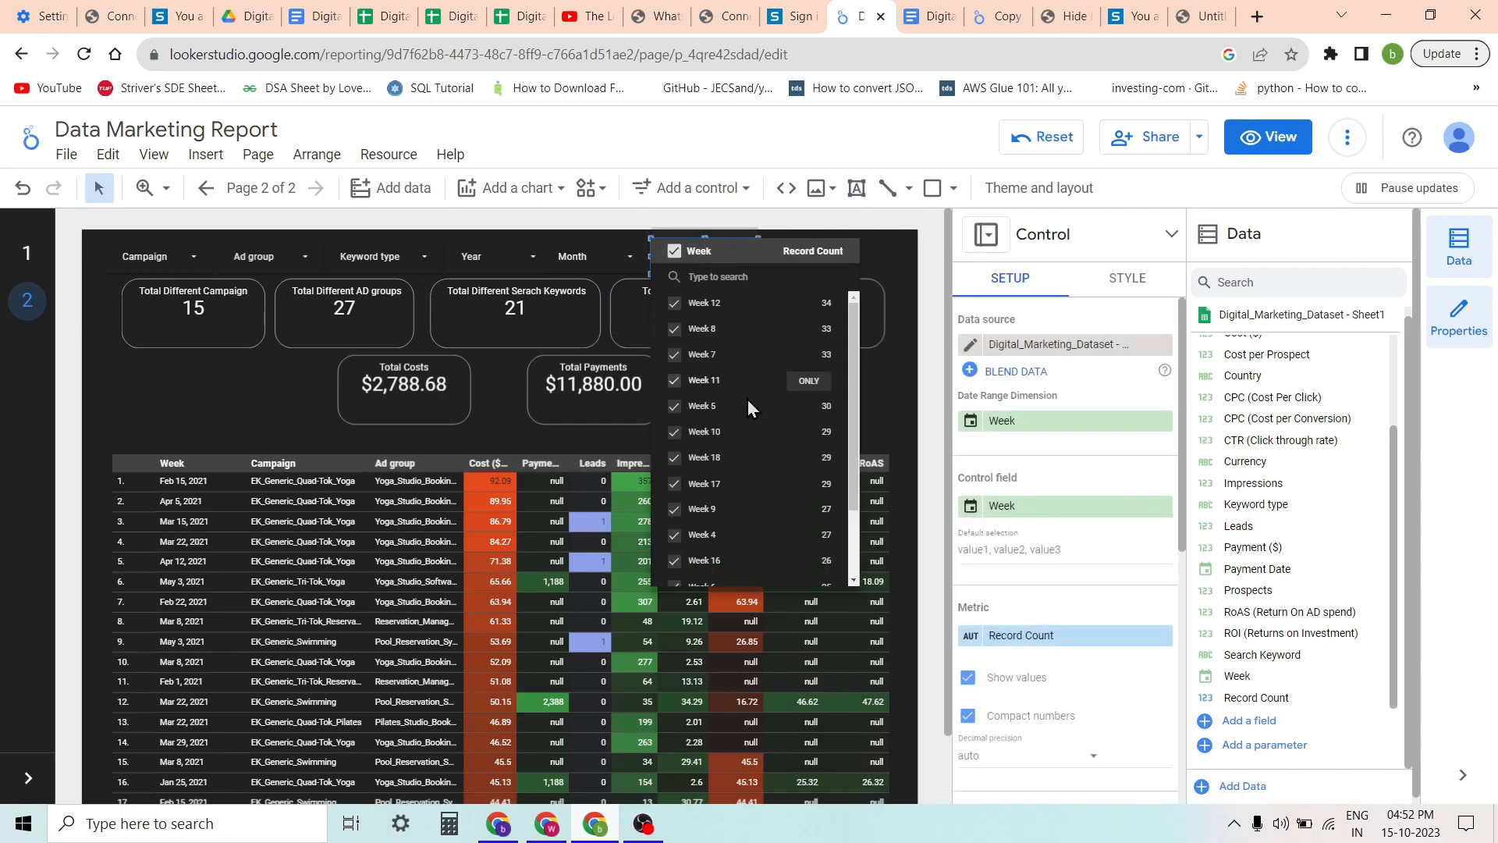
scroll(747, 407, "down", 1)
scroll(747, 409, "up", 1)
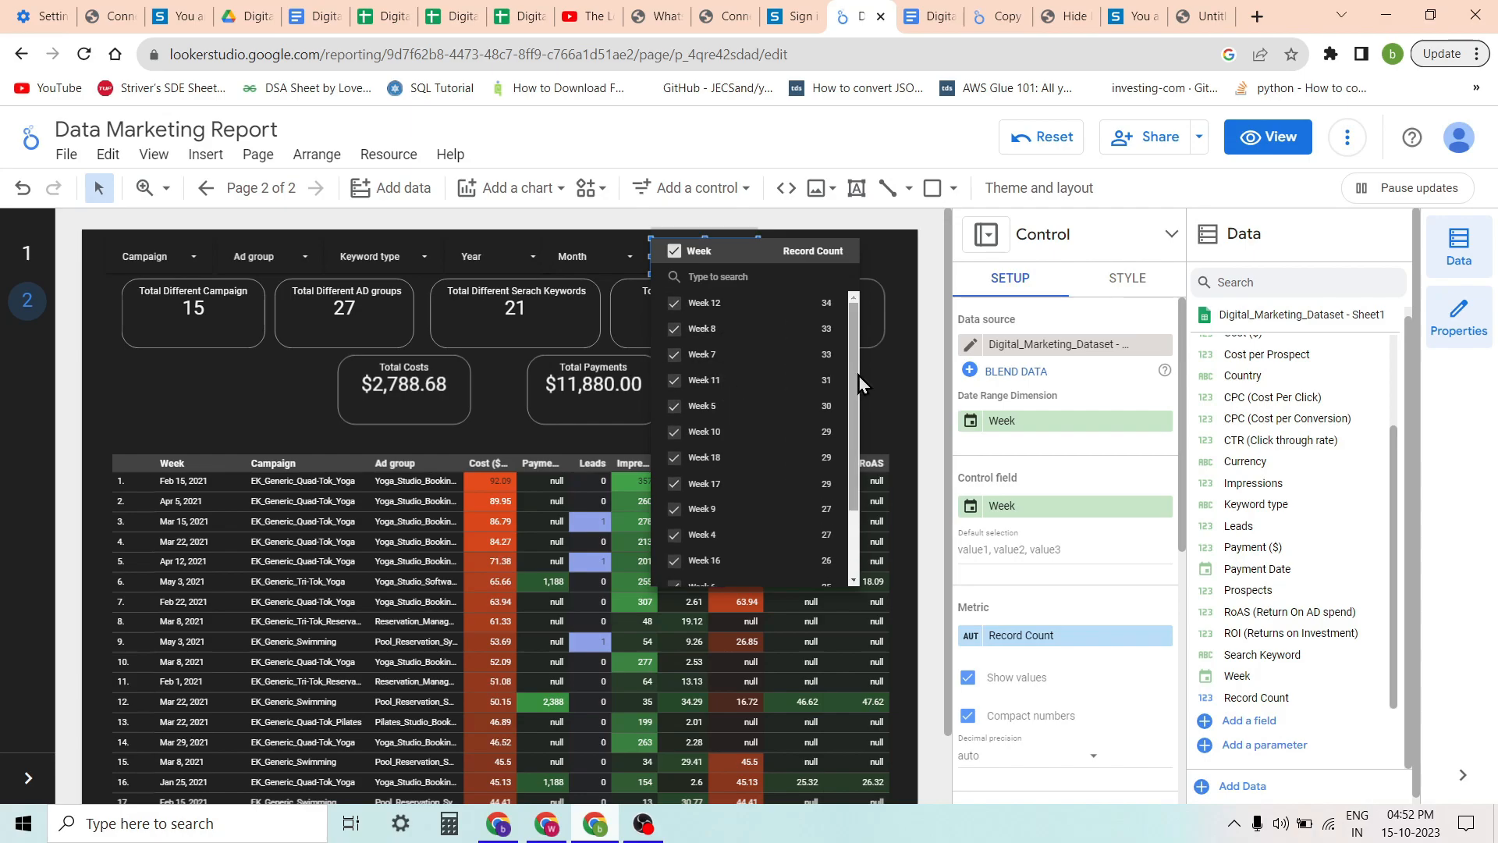
left_click(889, 394)
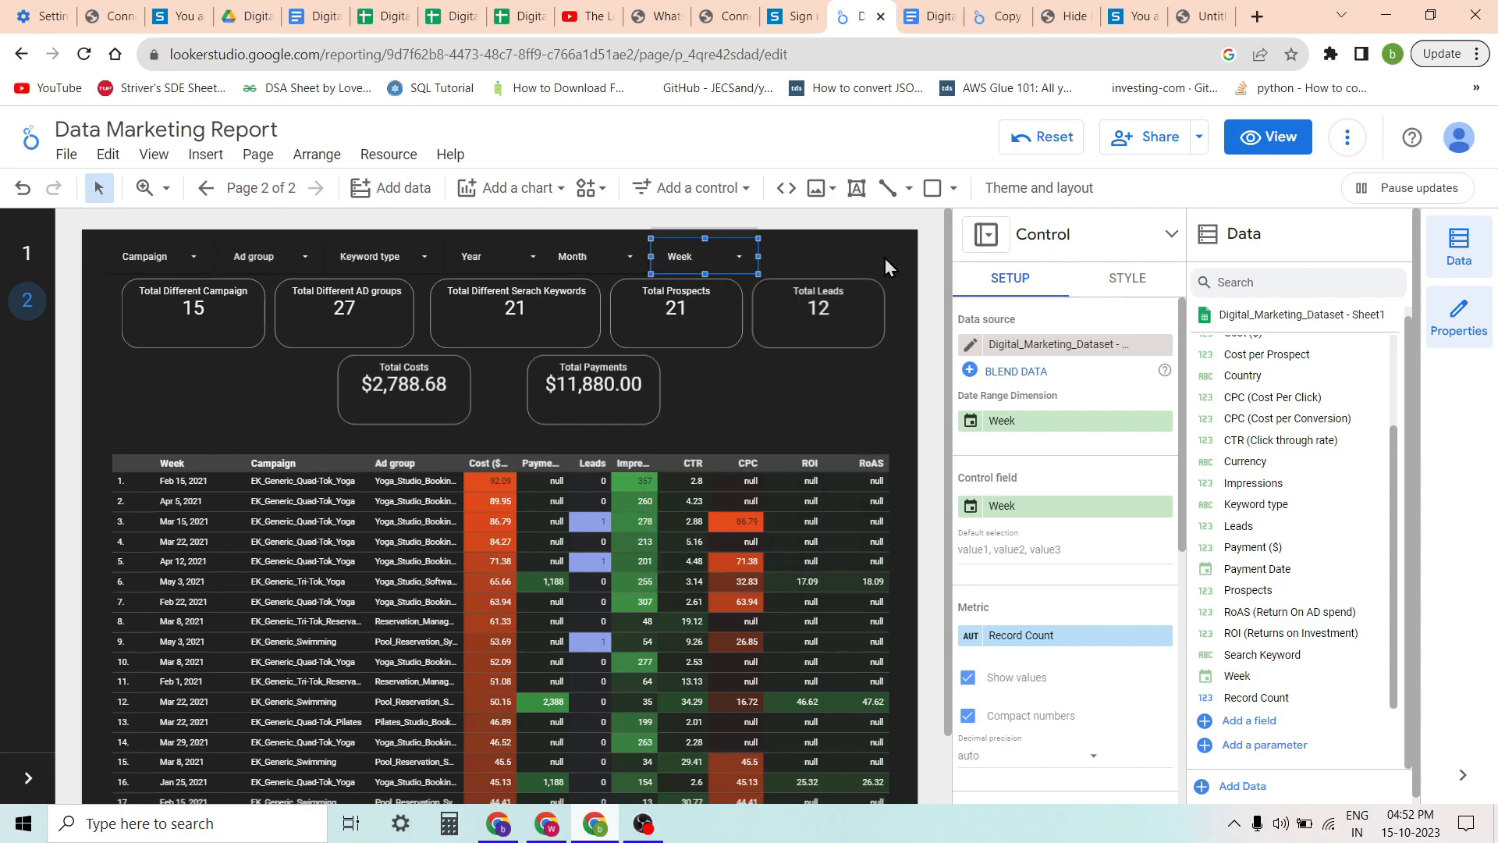
scroll(1093, 596, "down", 5)
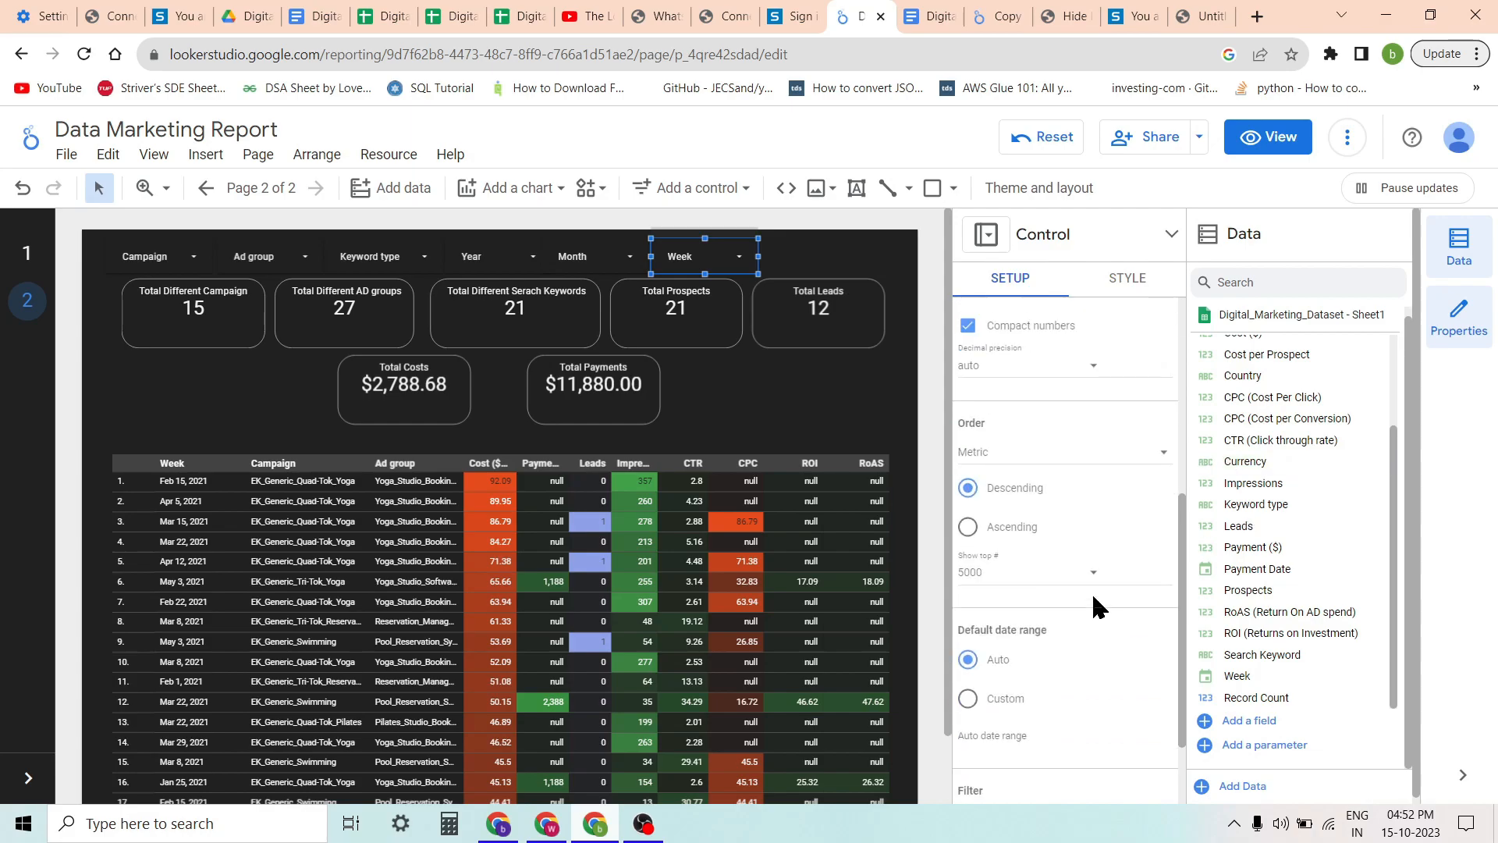
scroll(1091, 591, "up", 4)
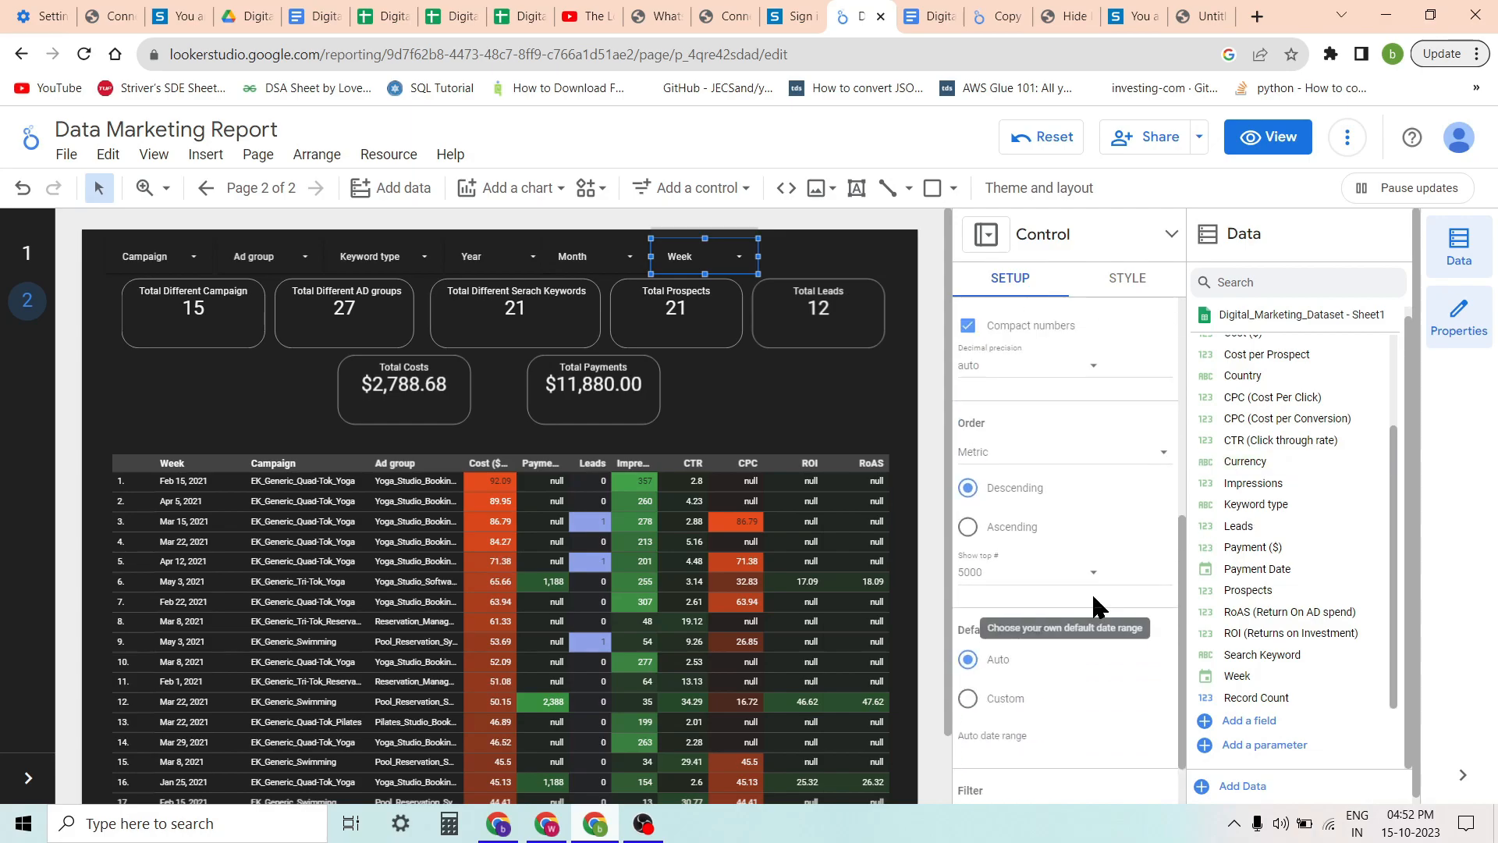
left_click(884, 422)
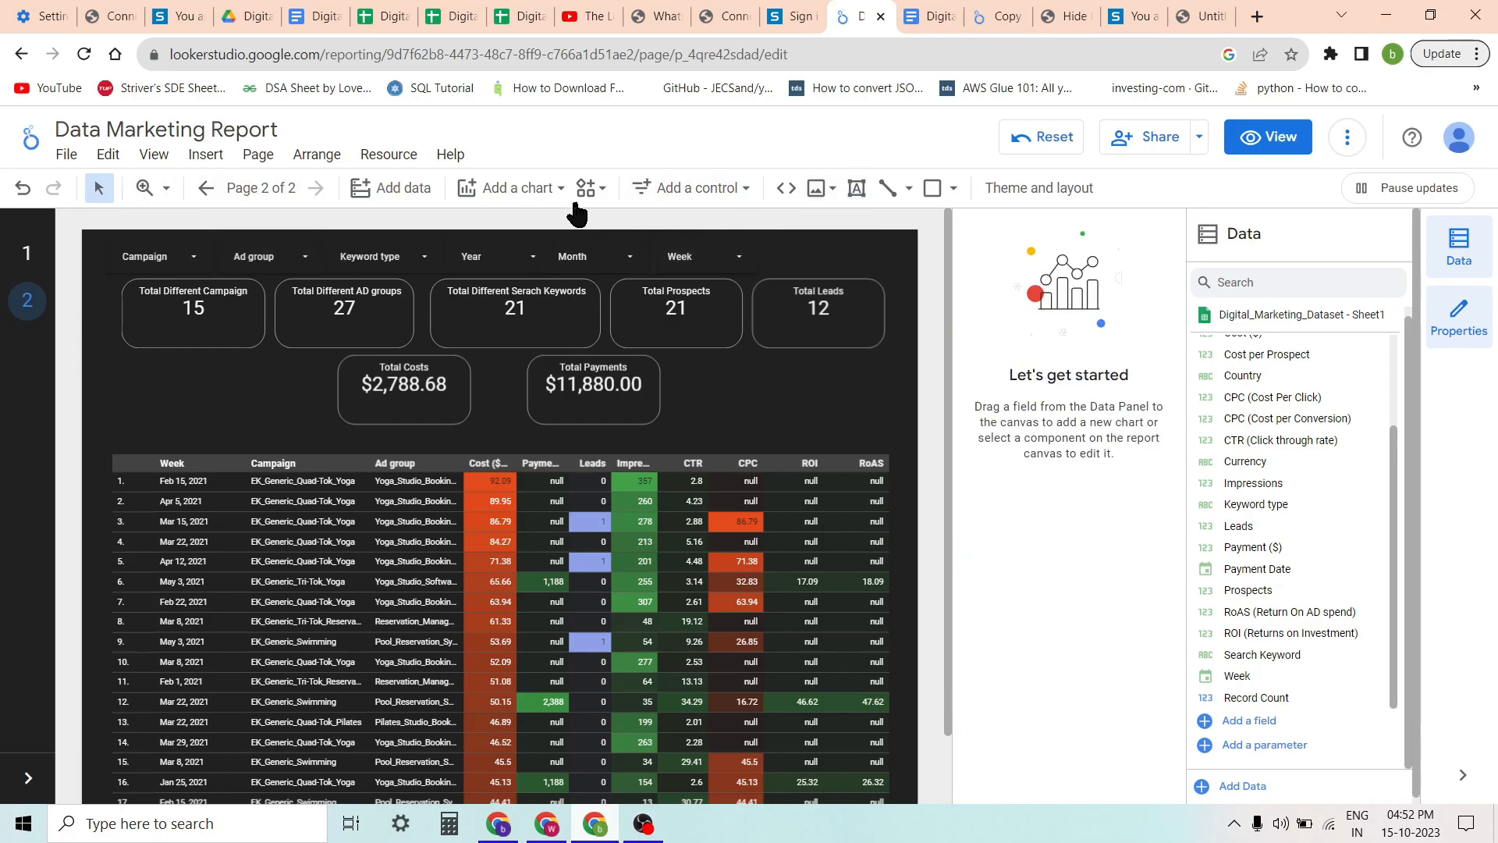
Add a button control at the end of the filter row, beside the Week drop-down
left_click(678, 192)
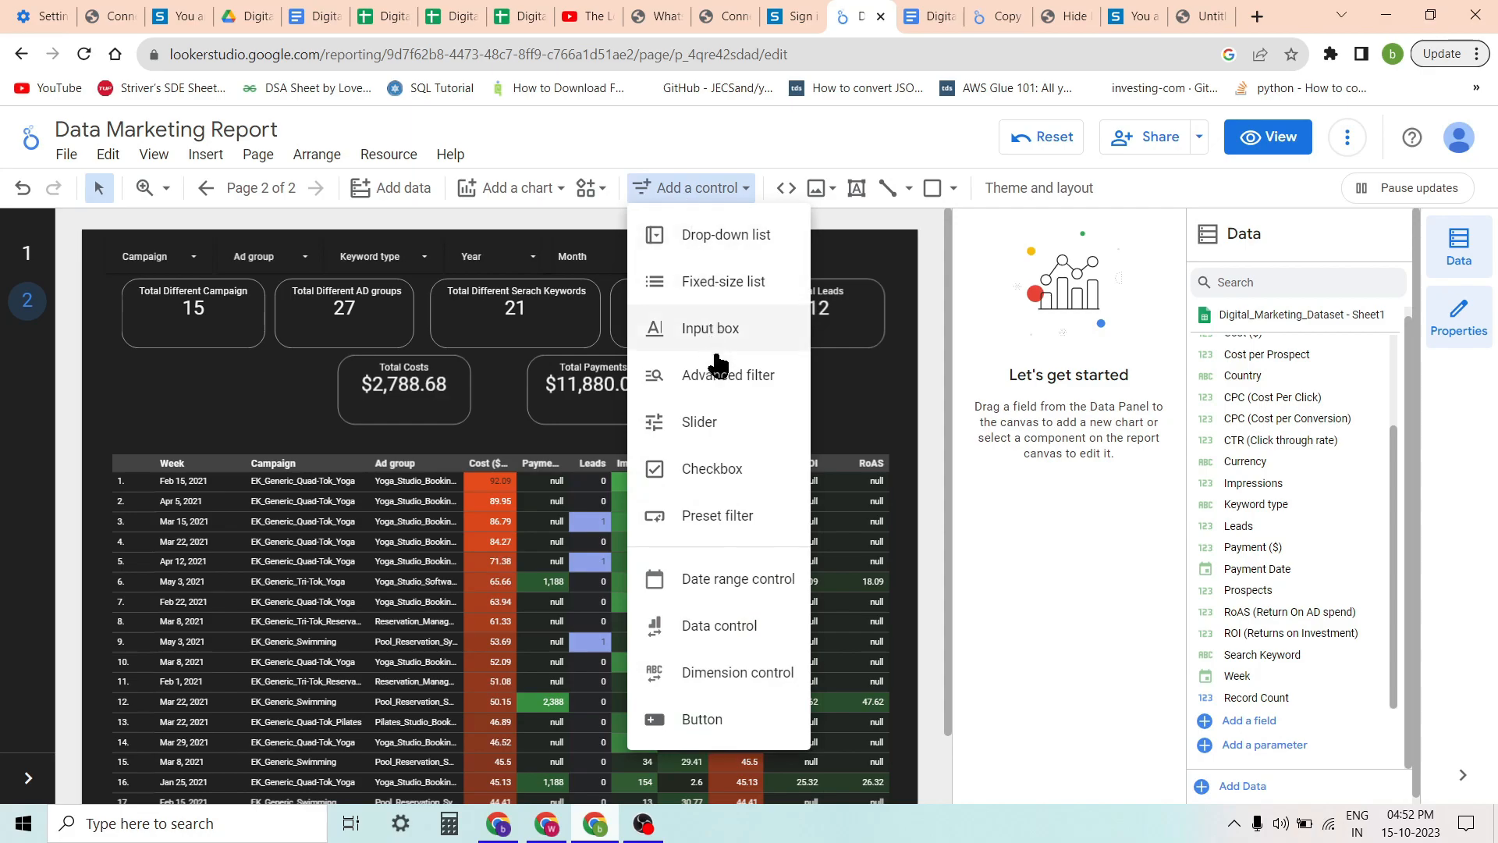
left_click(668, 731)
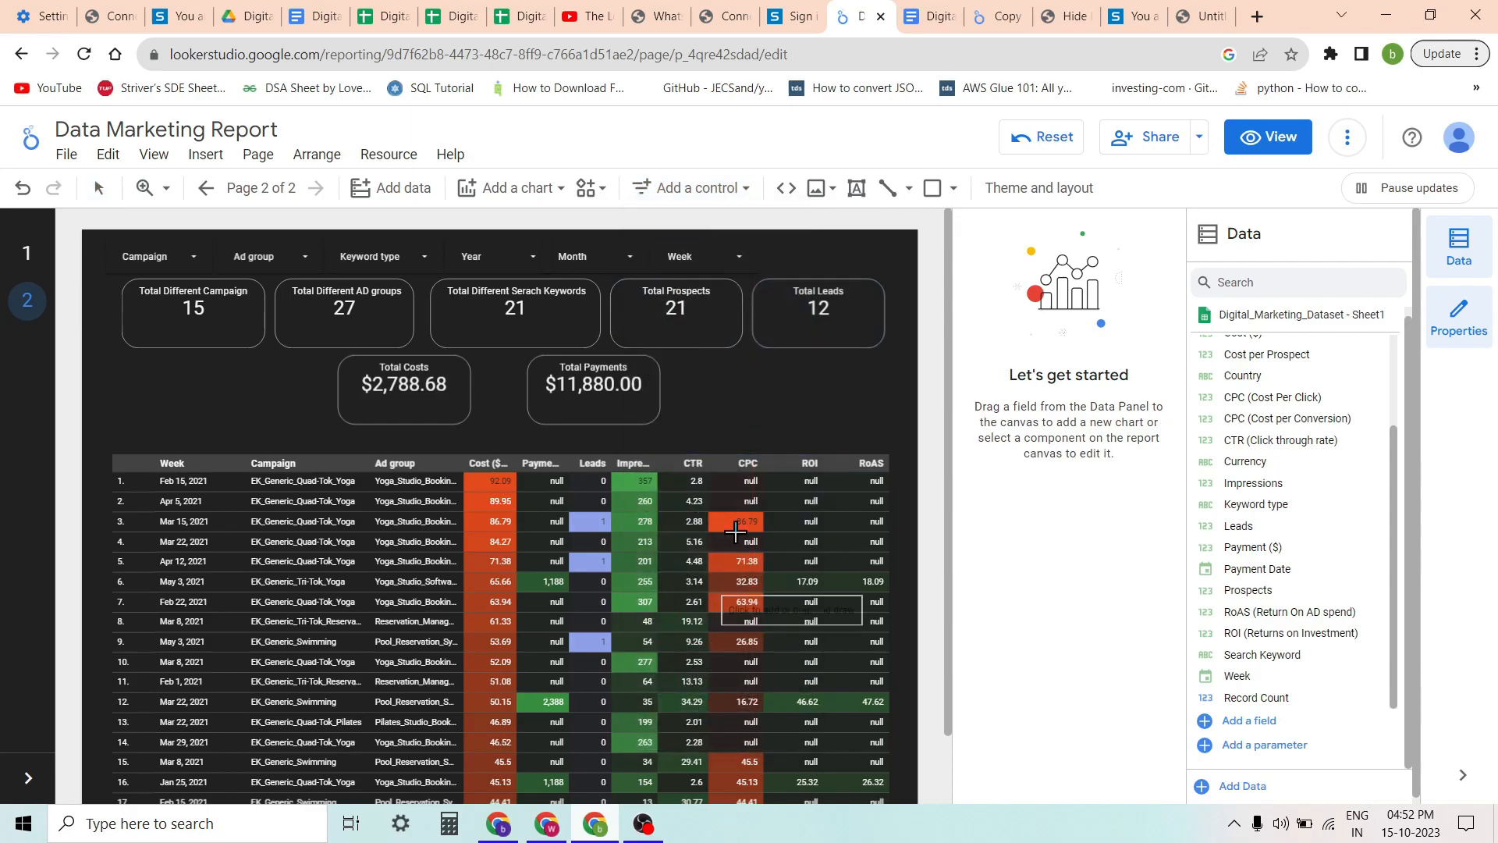
left_click(758, 245)
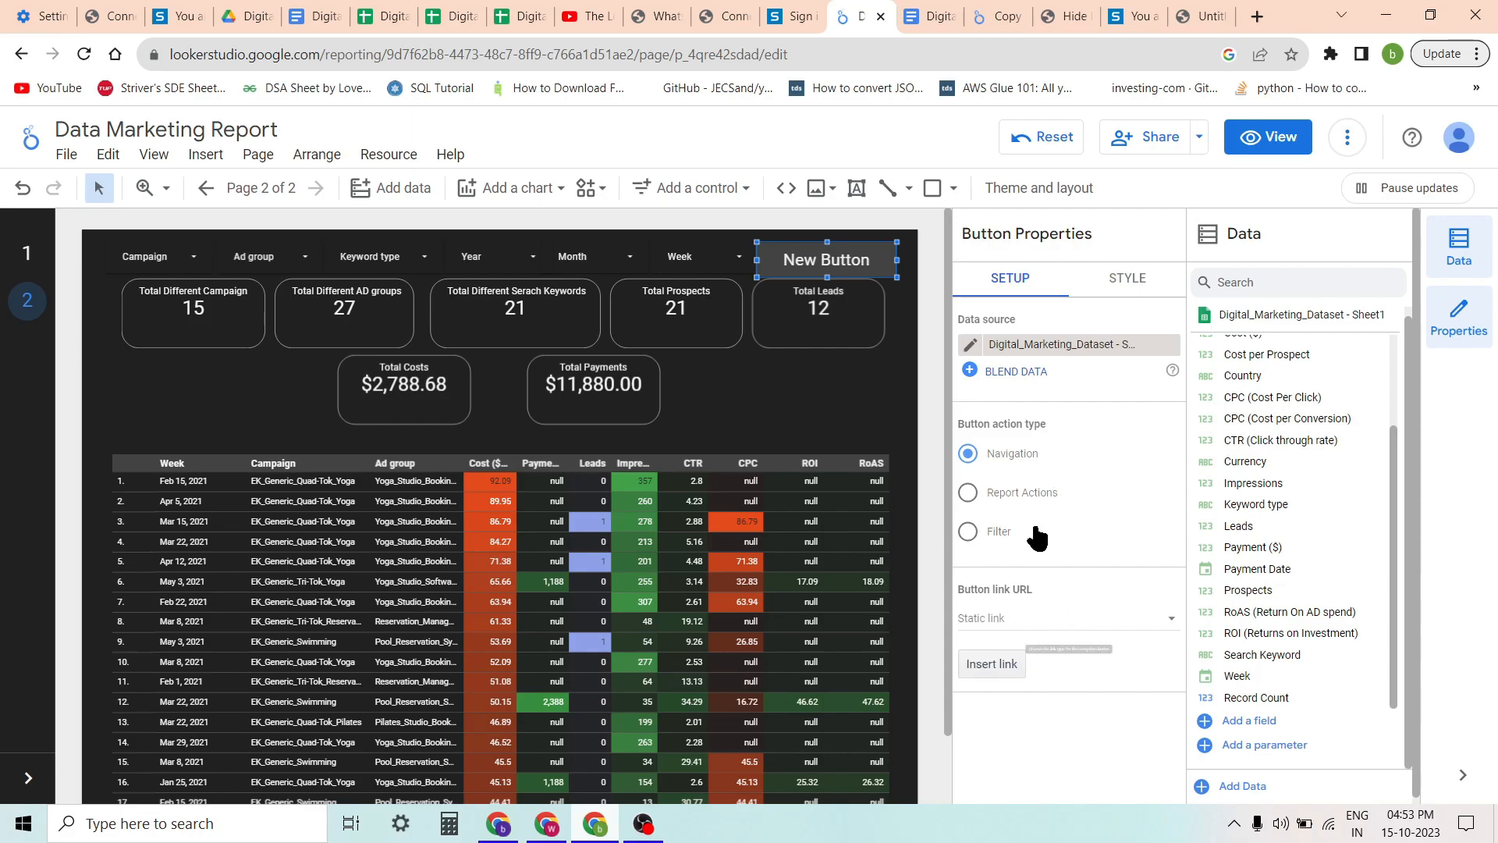
Set the new button's action type to Report Actions with Reset filters as its action
left_click(1030, 496)
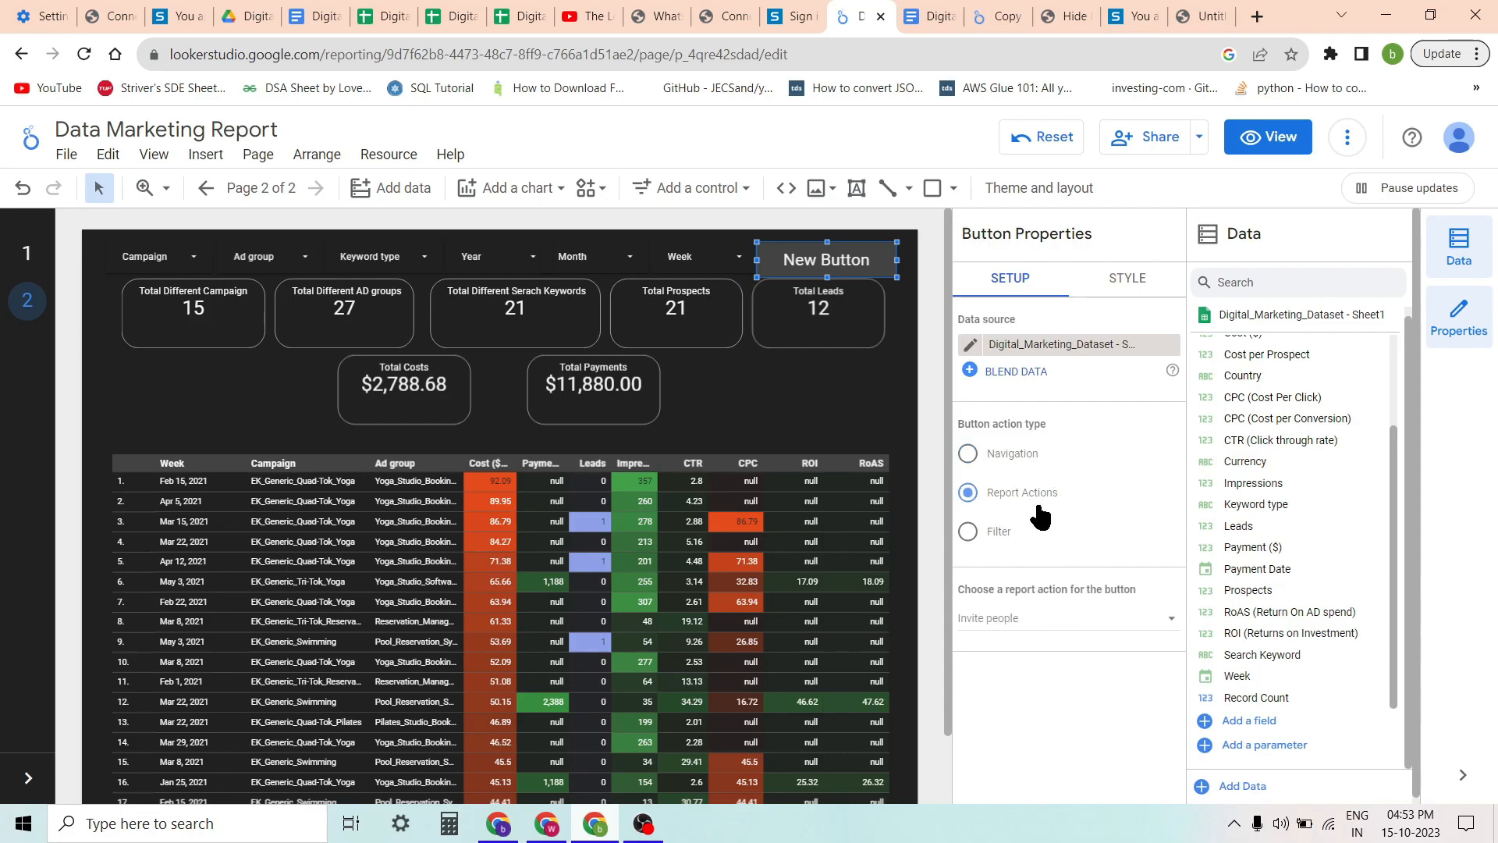
left_click(1070, 616)
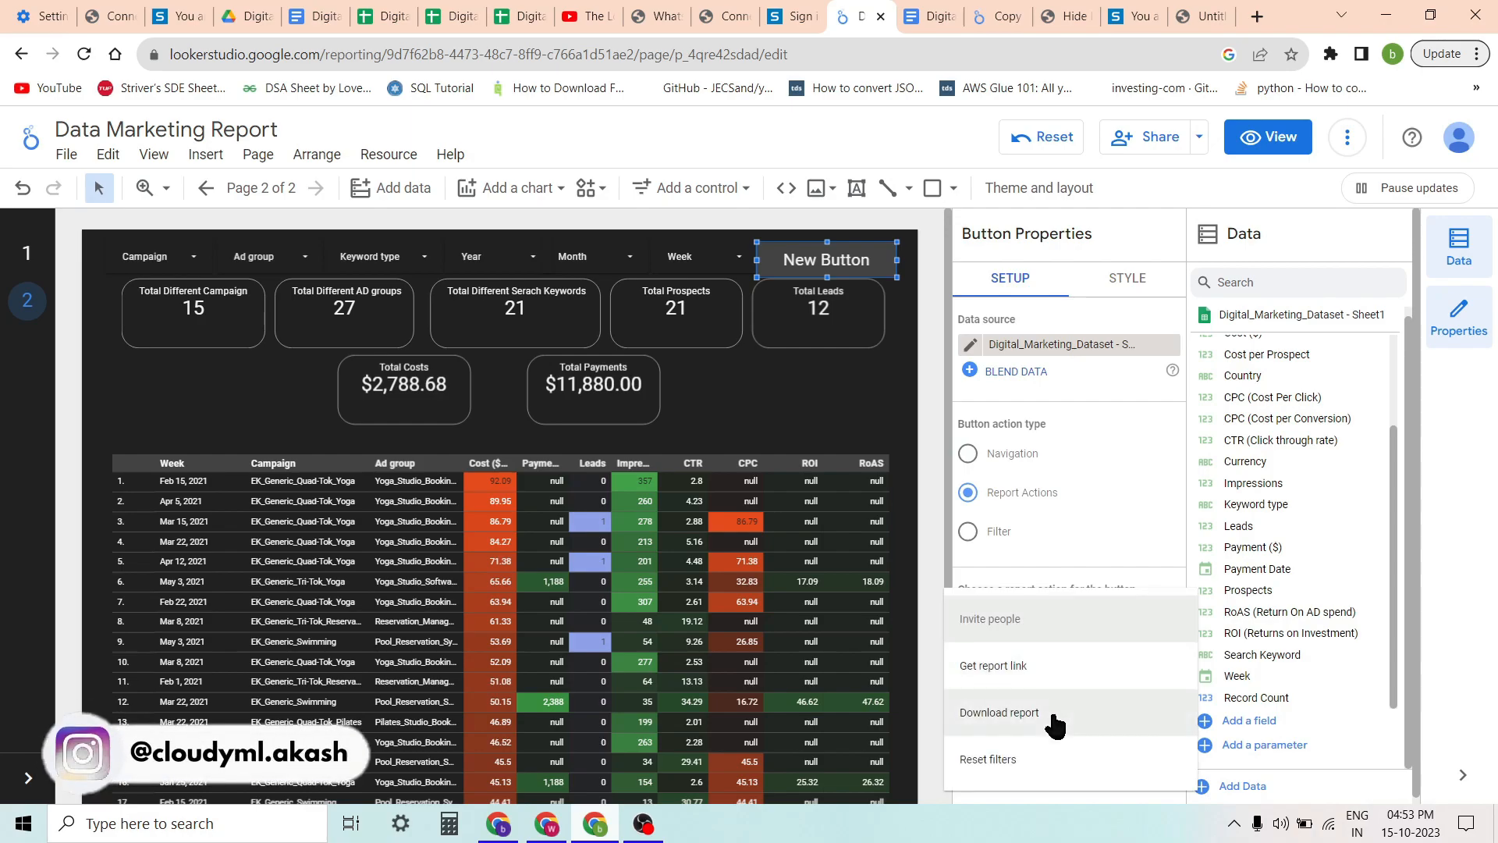
left_click(1028, 768)
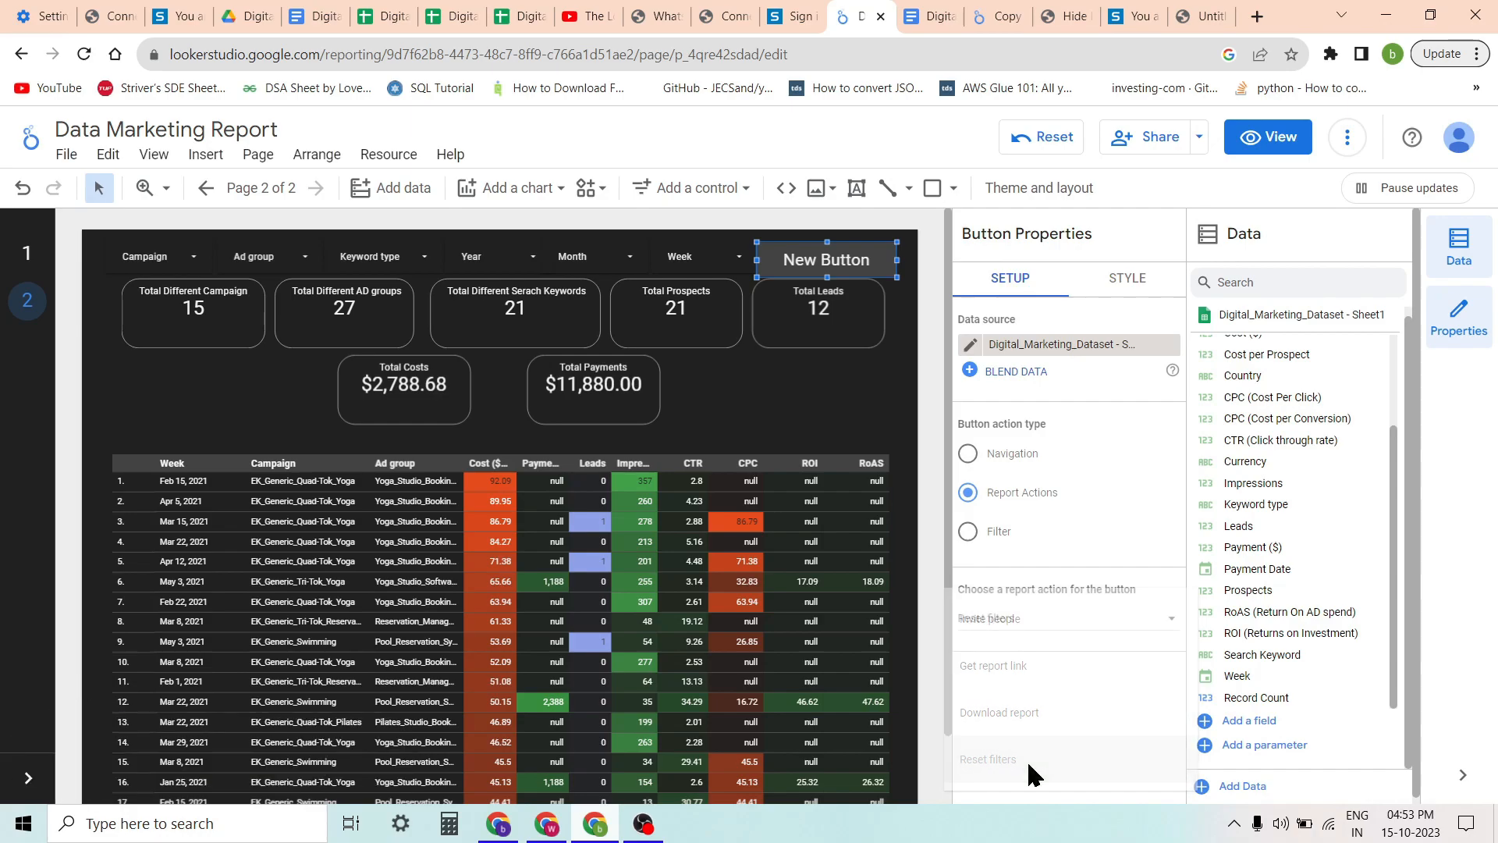
left_click(1005, 537)
left_click_drag(1287, 355, 1303, 524)
scroll(1303, 524, "up", 2)
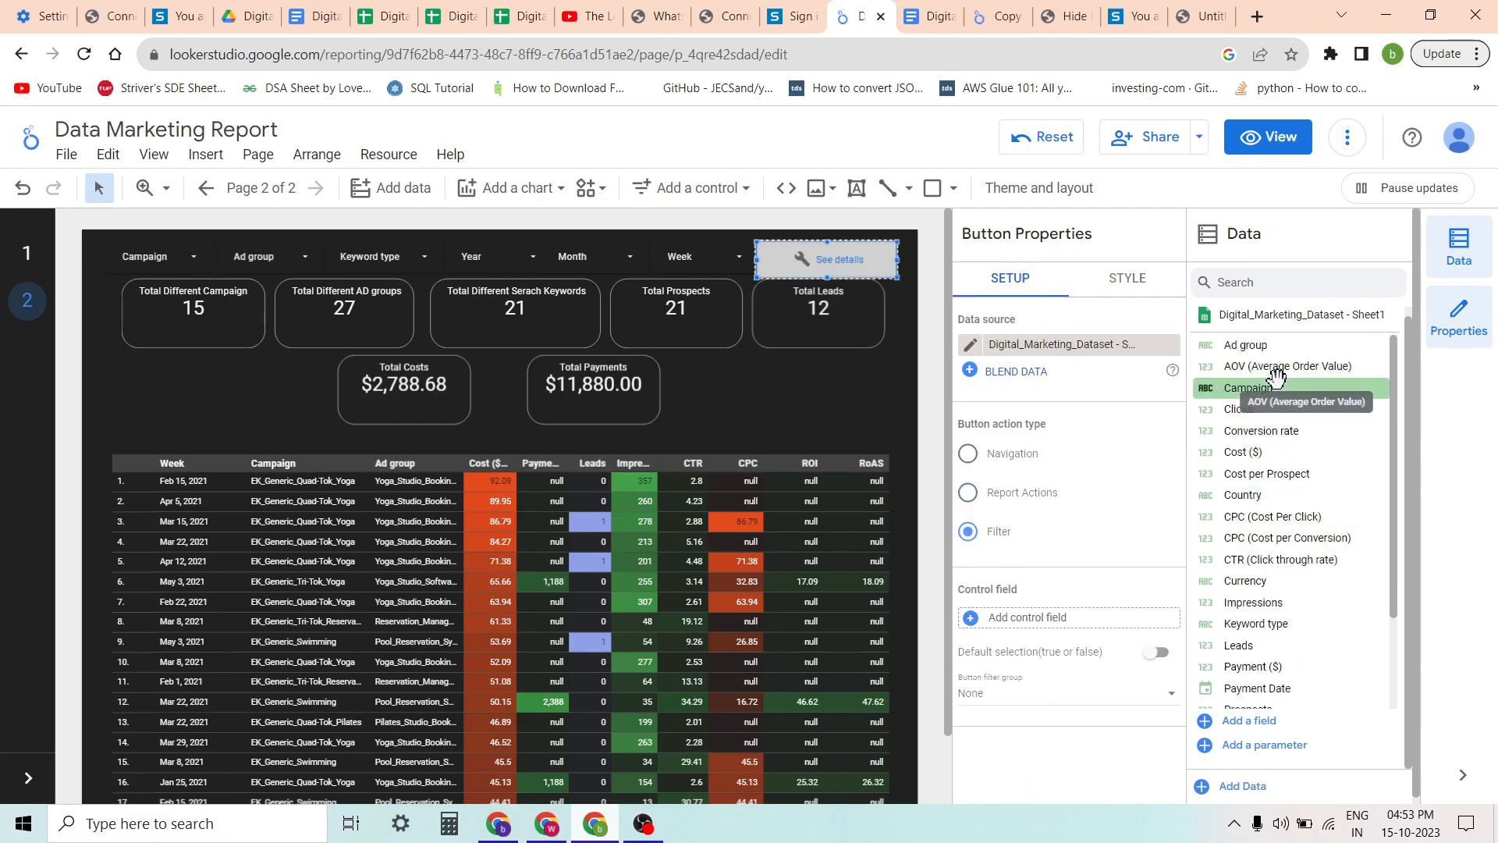
left_click(1019, 493)
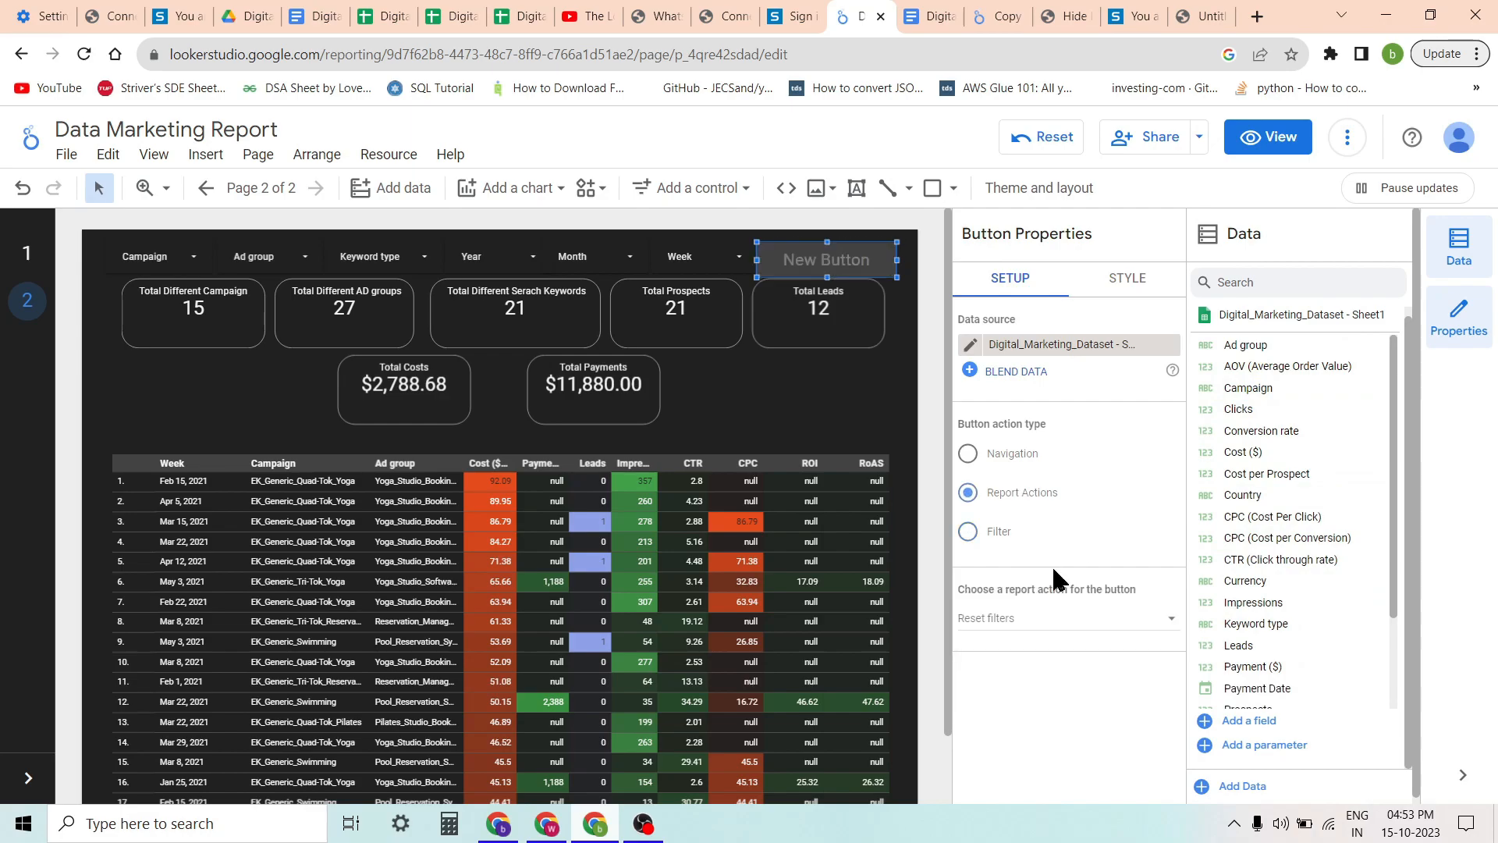
Change the new button's label to Reset Filters
left_click(839, 255)
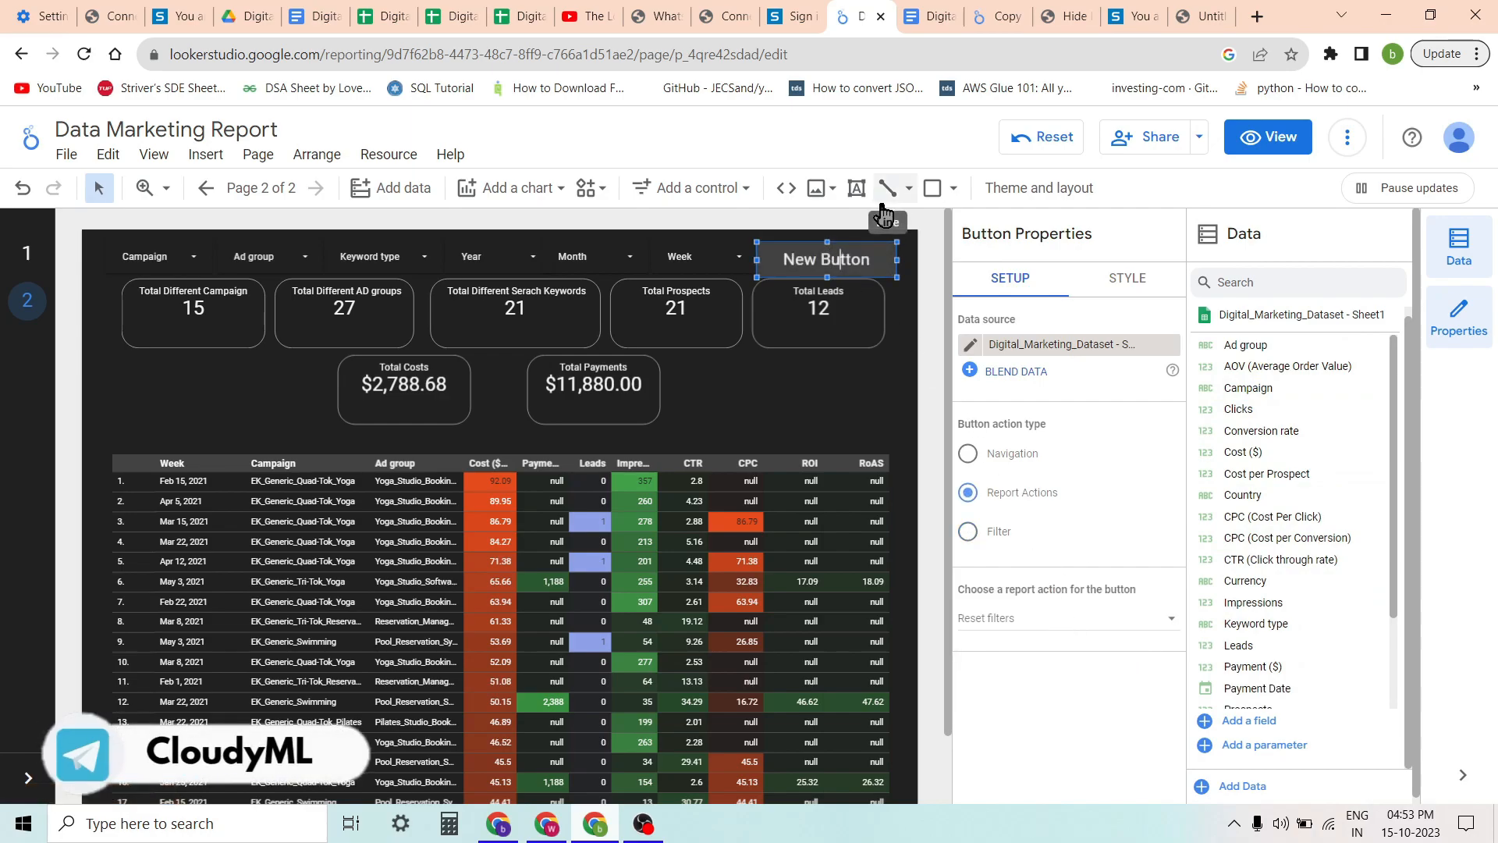
key("BackSpace")
type("Res")
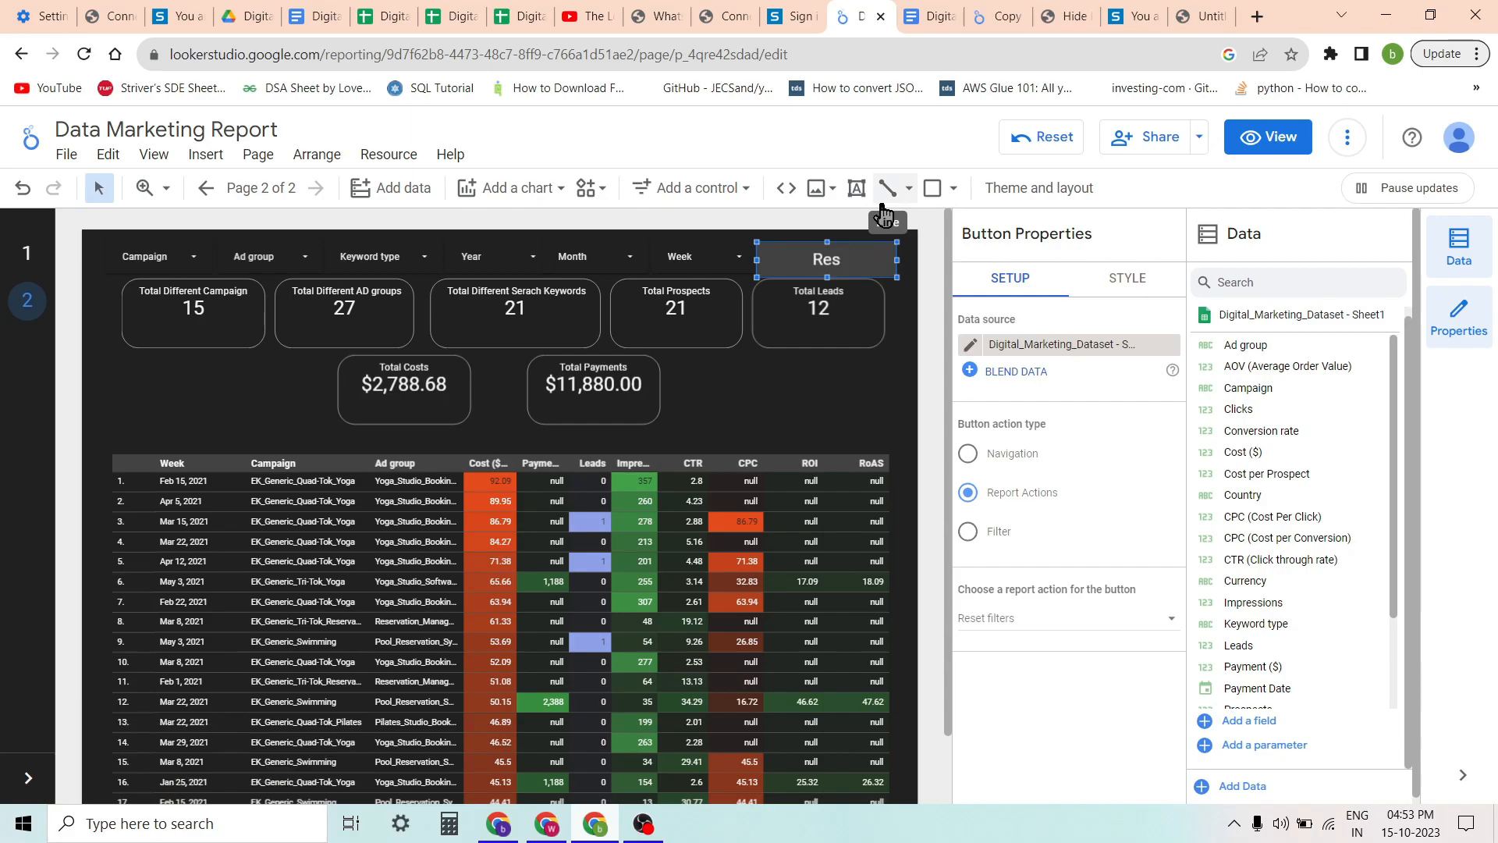
type("te Filters")
left_click(779, 363)
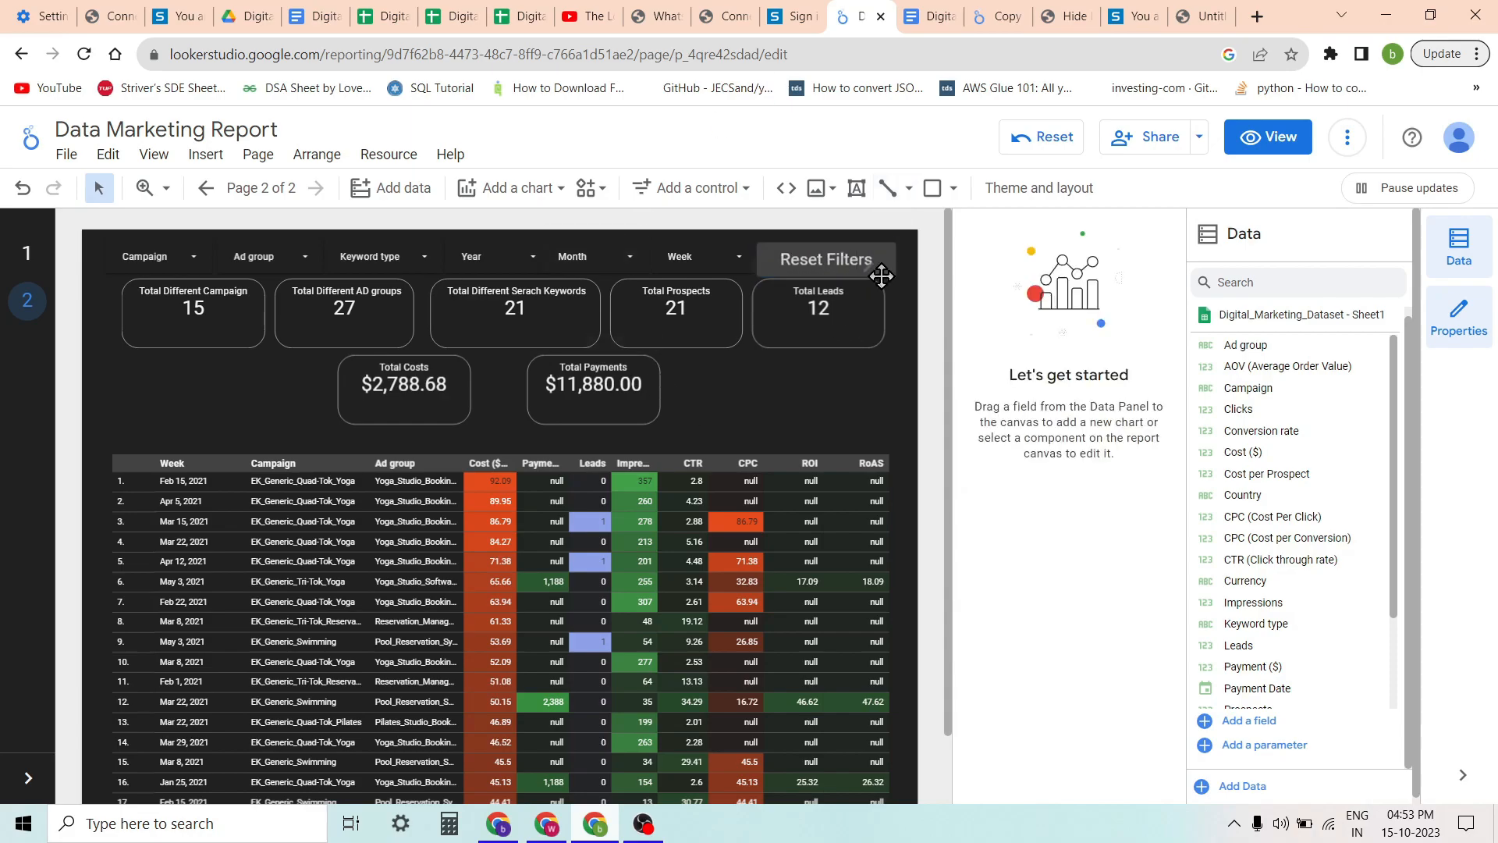
Reduce the Reset Filters button's height slightly so it clears the Total Leads scorecard below it
left_click(884, 265)
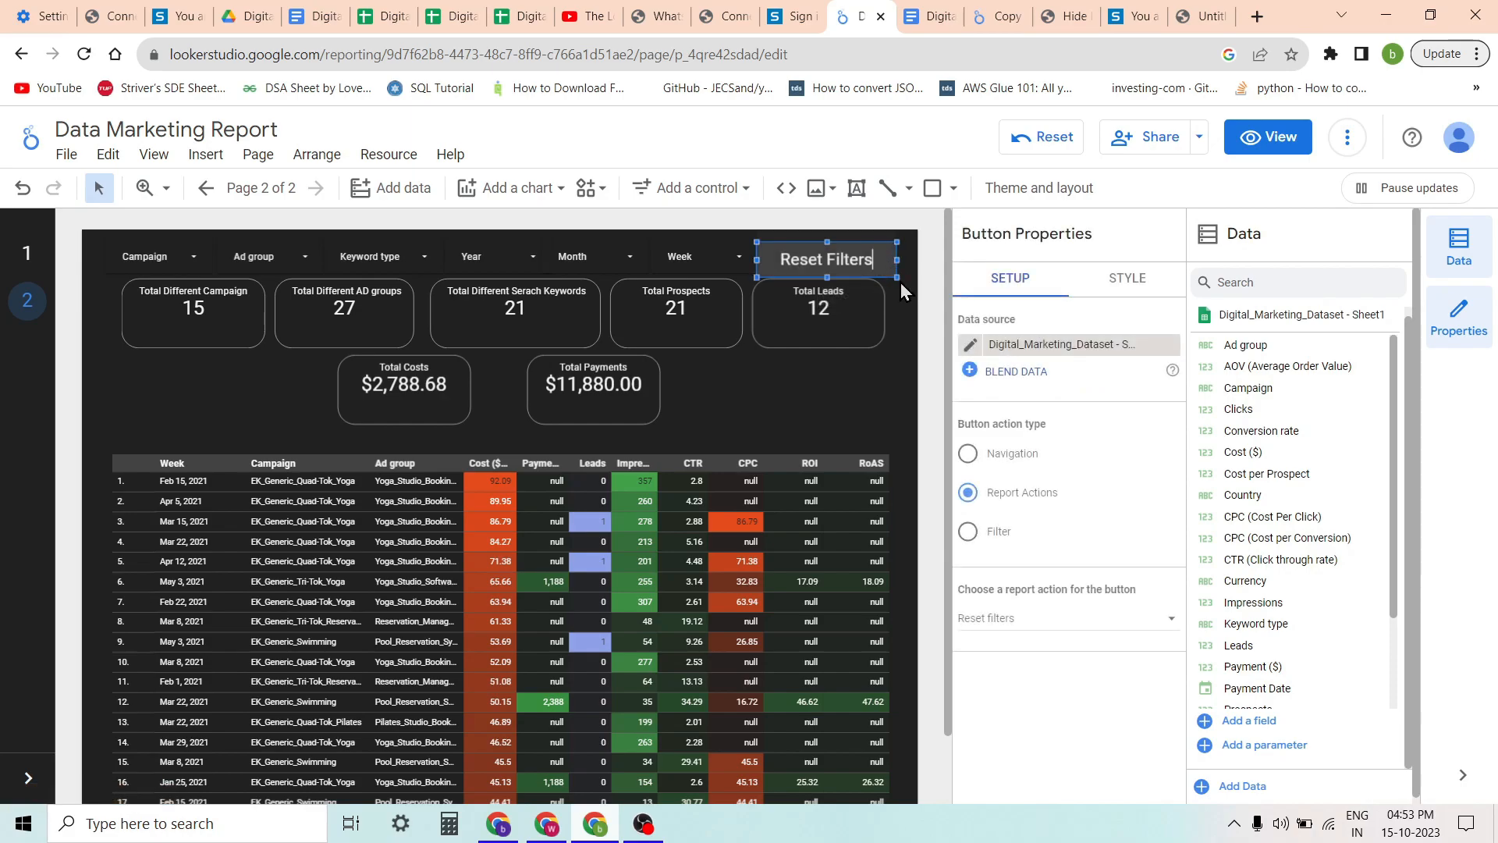
left_click_drag(894, 279, 894, 269)
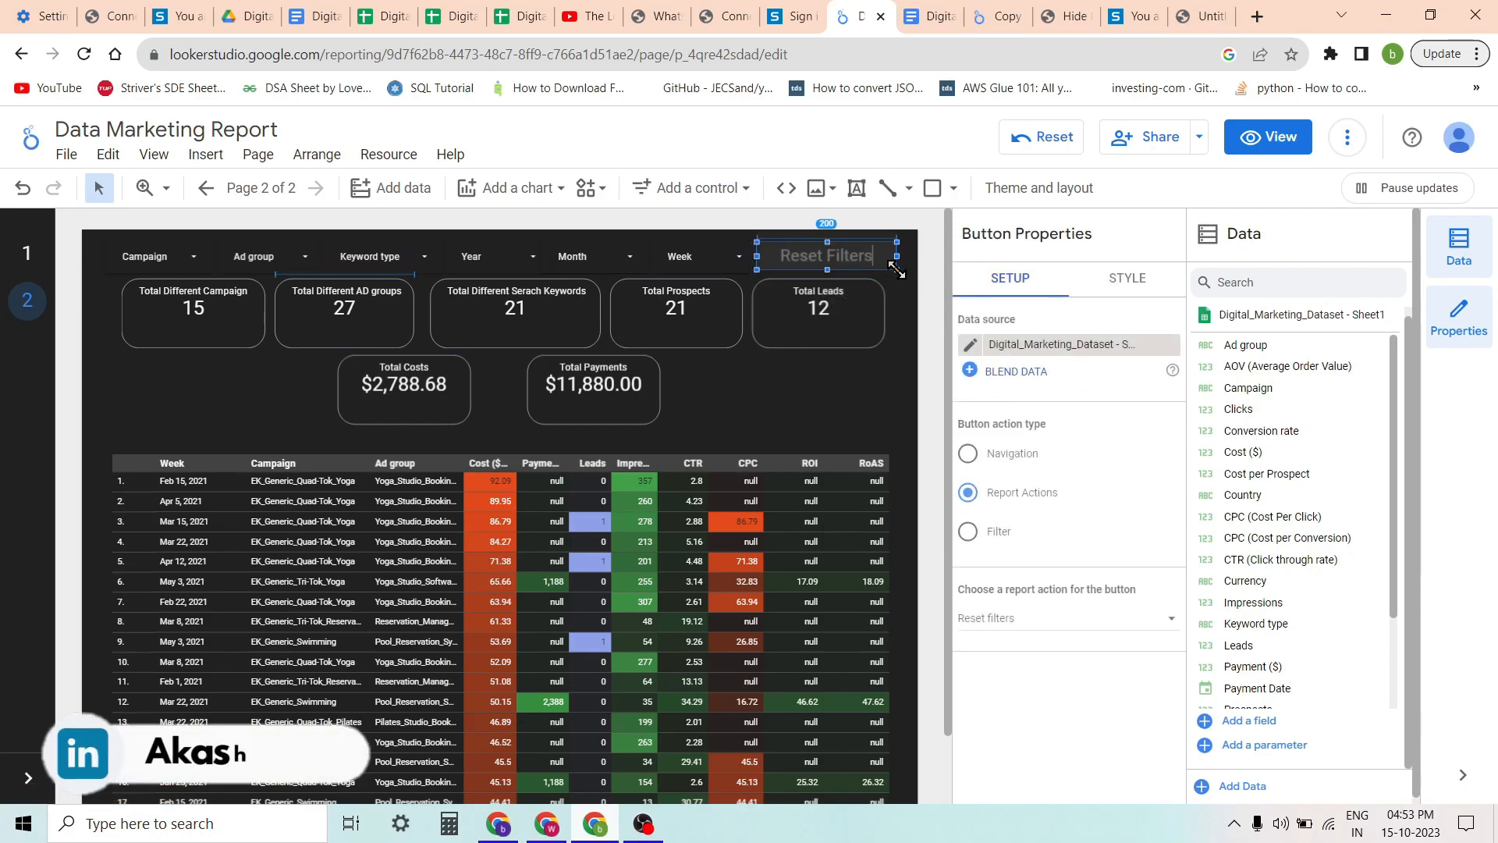
left_click(881, 408)
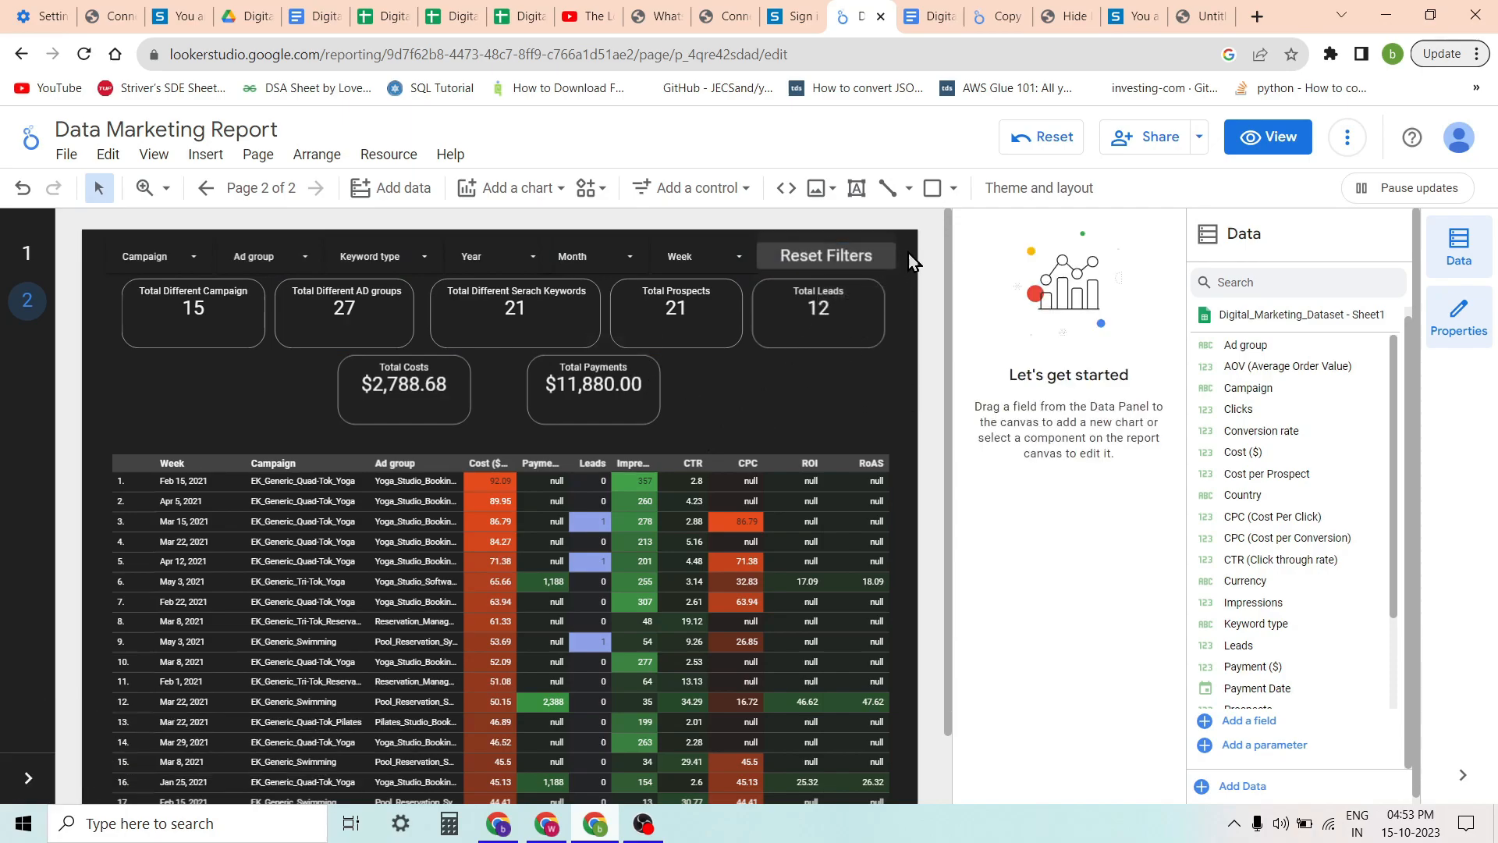
Move the Total Costs and Total Payments scorecards under Total Different Campaign and Total Different AD groups
left_click_drag(462, 387, 255, 394)
left_click_drag(649, 392, 408, 390)
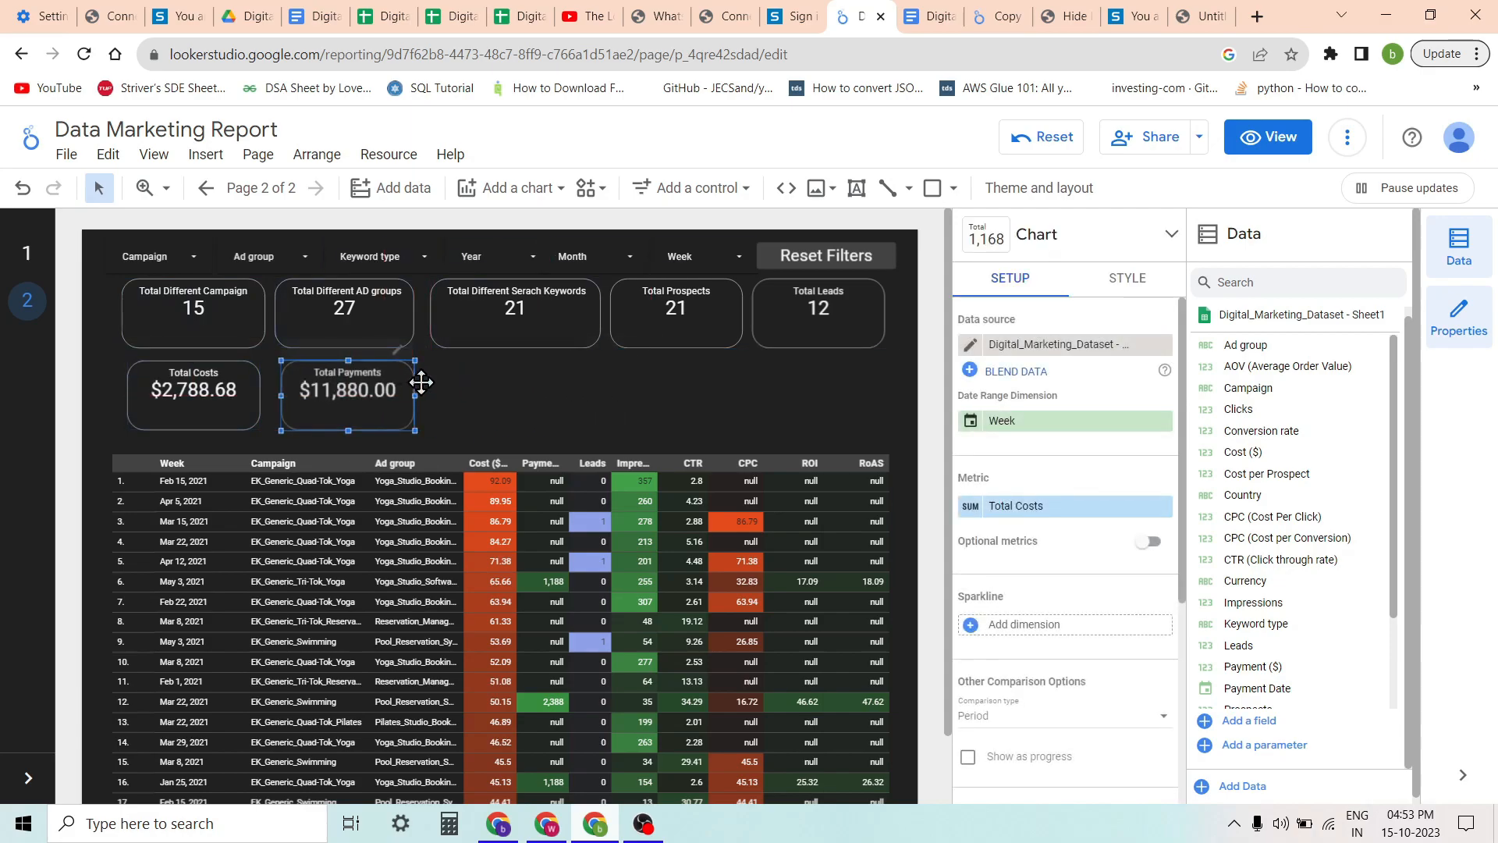
left_click(739, 212)
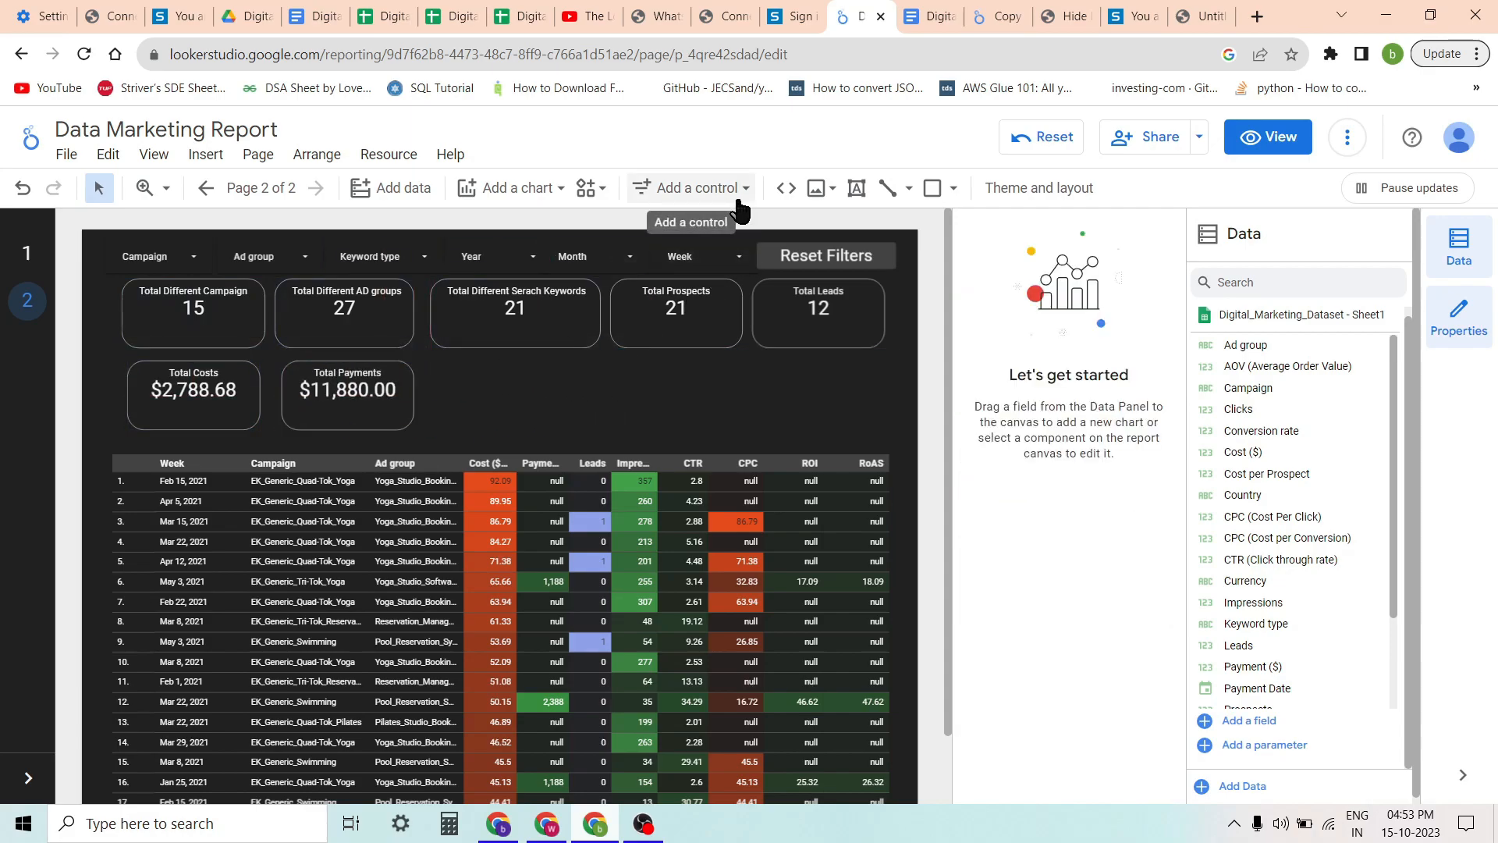
Add an advanced filter control for Campaign beside the Total Payments scorecard and align it with that row
left_click(736, 195)
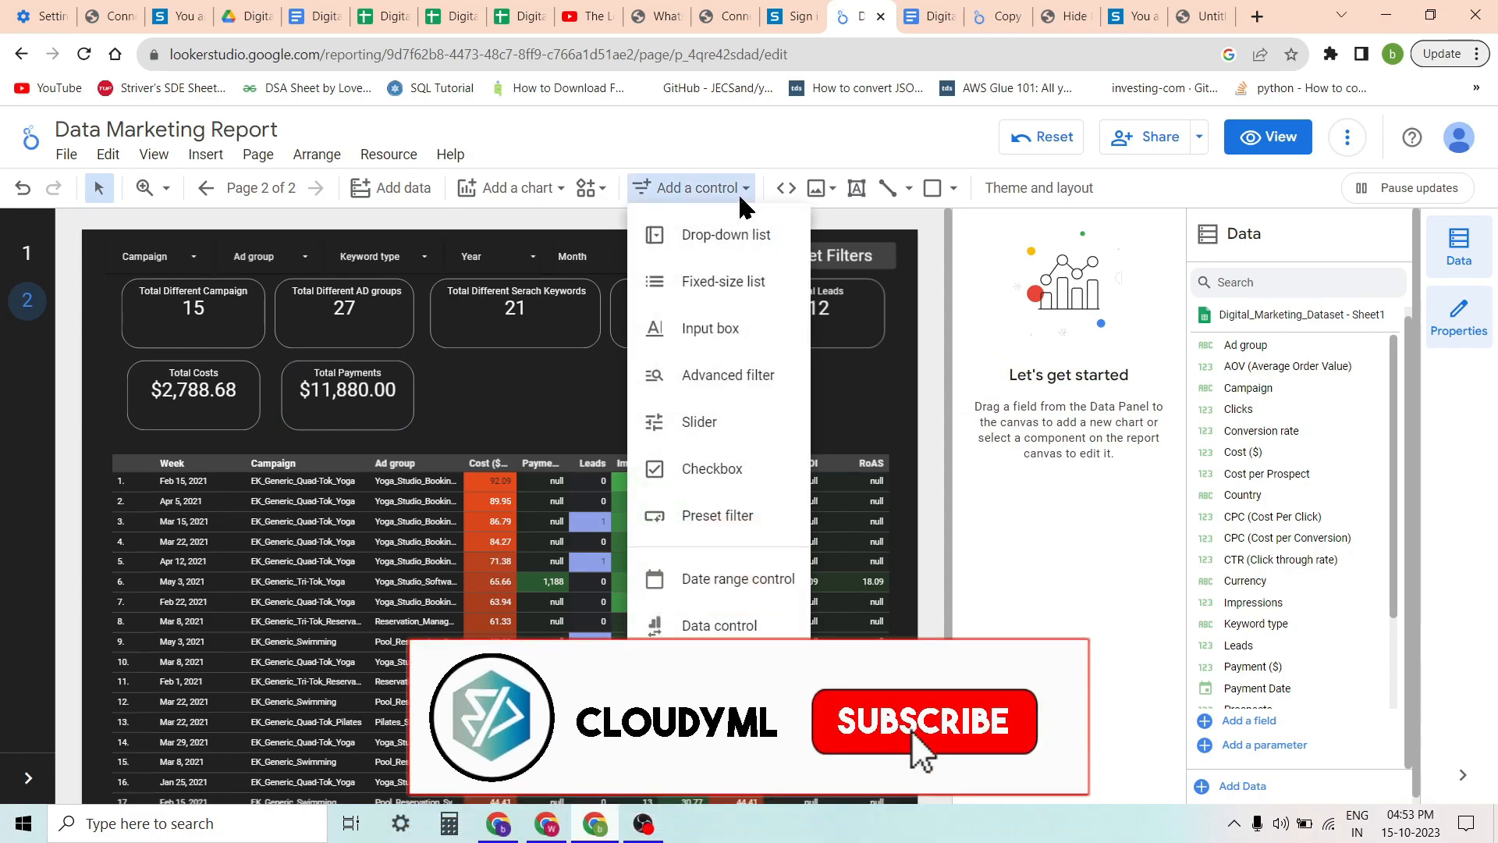
left_click(756, 383)
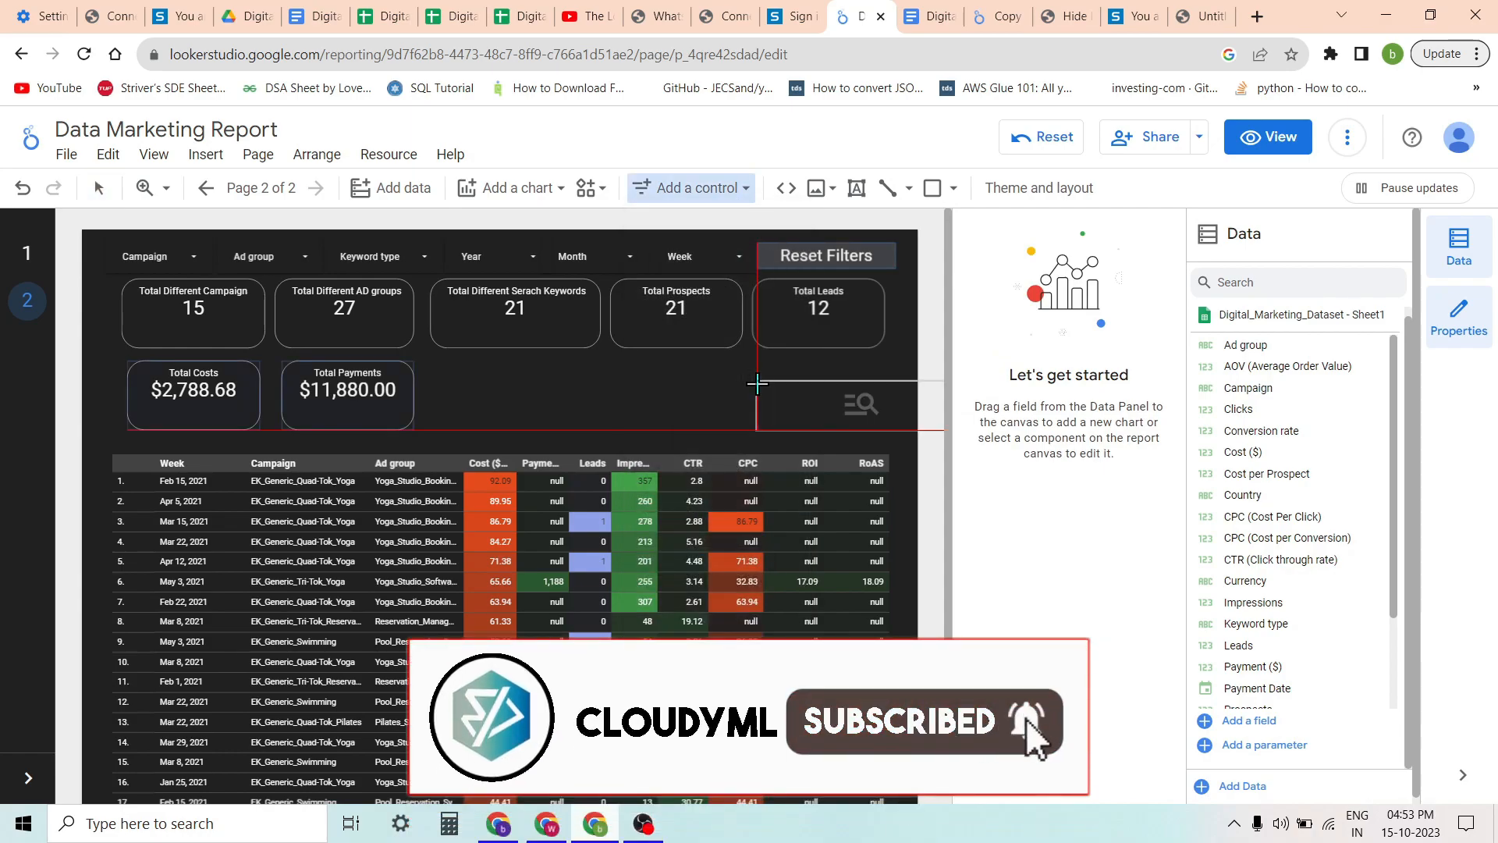
left_click(446, 374)
left_click_drag(516, 383, 499, 372)
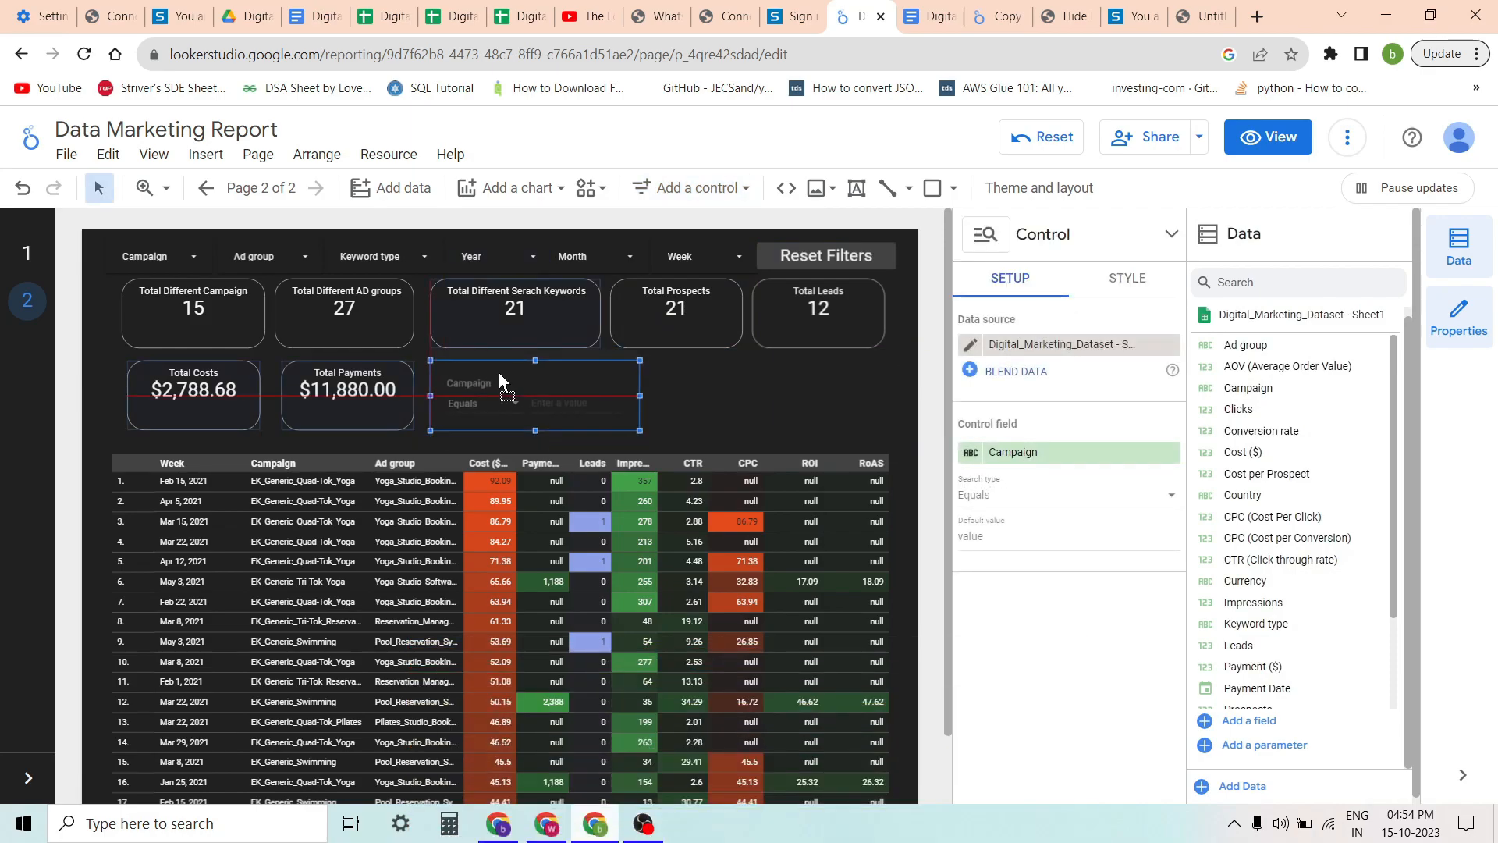
Enter EK in the Campaign advanced filter and set its condition to Contains
left_click(491, 419)
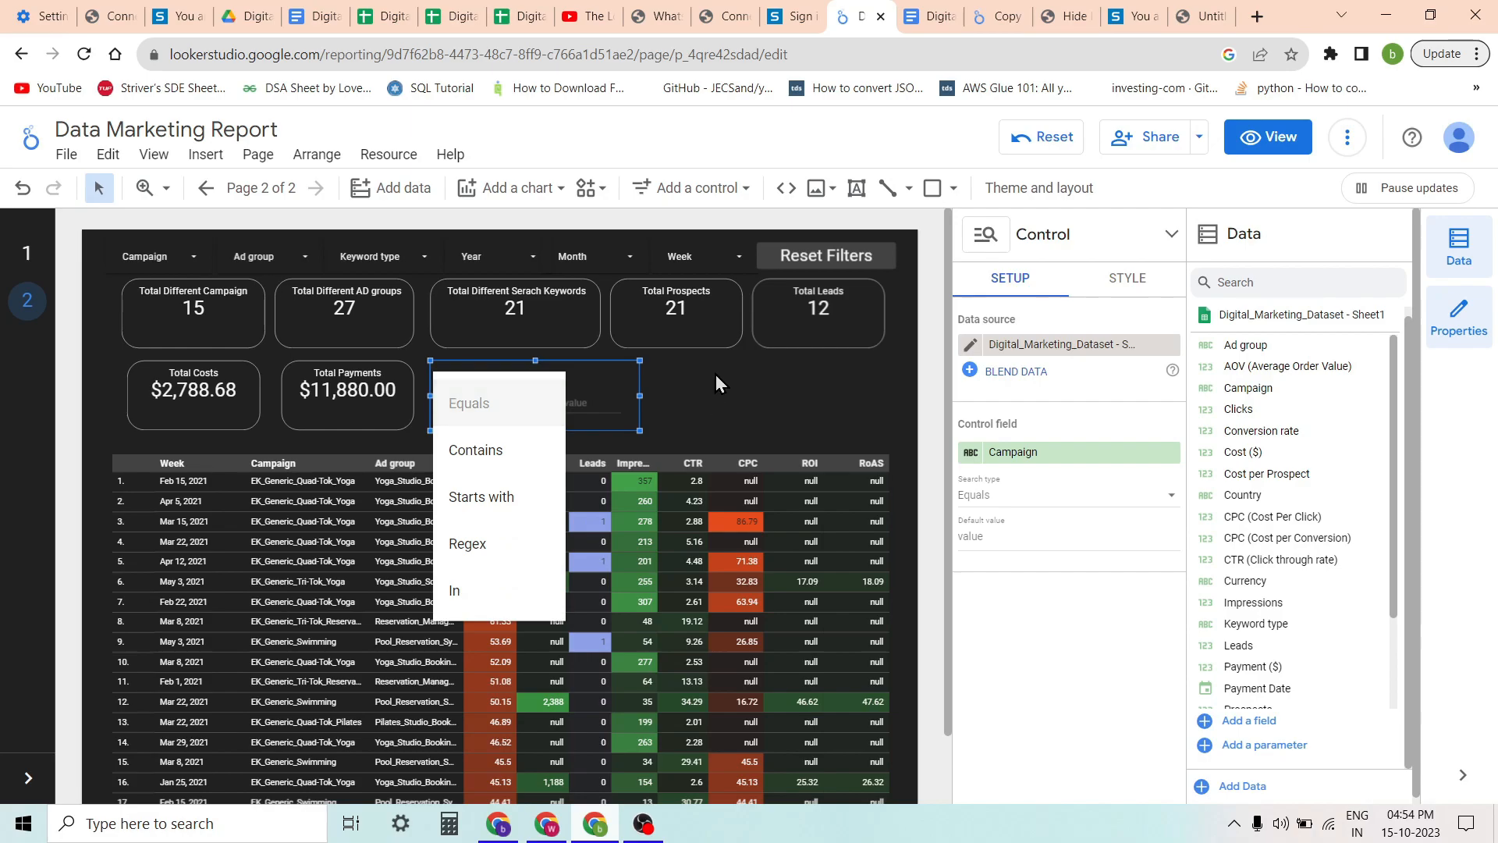
left_click(597, 404)
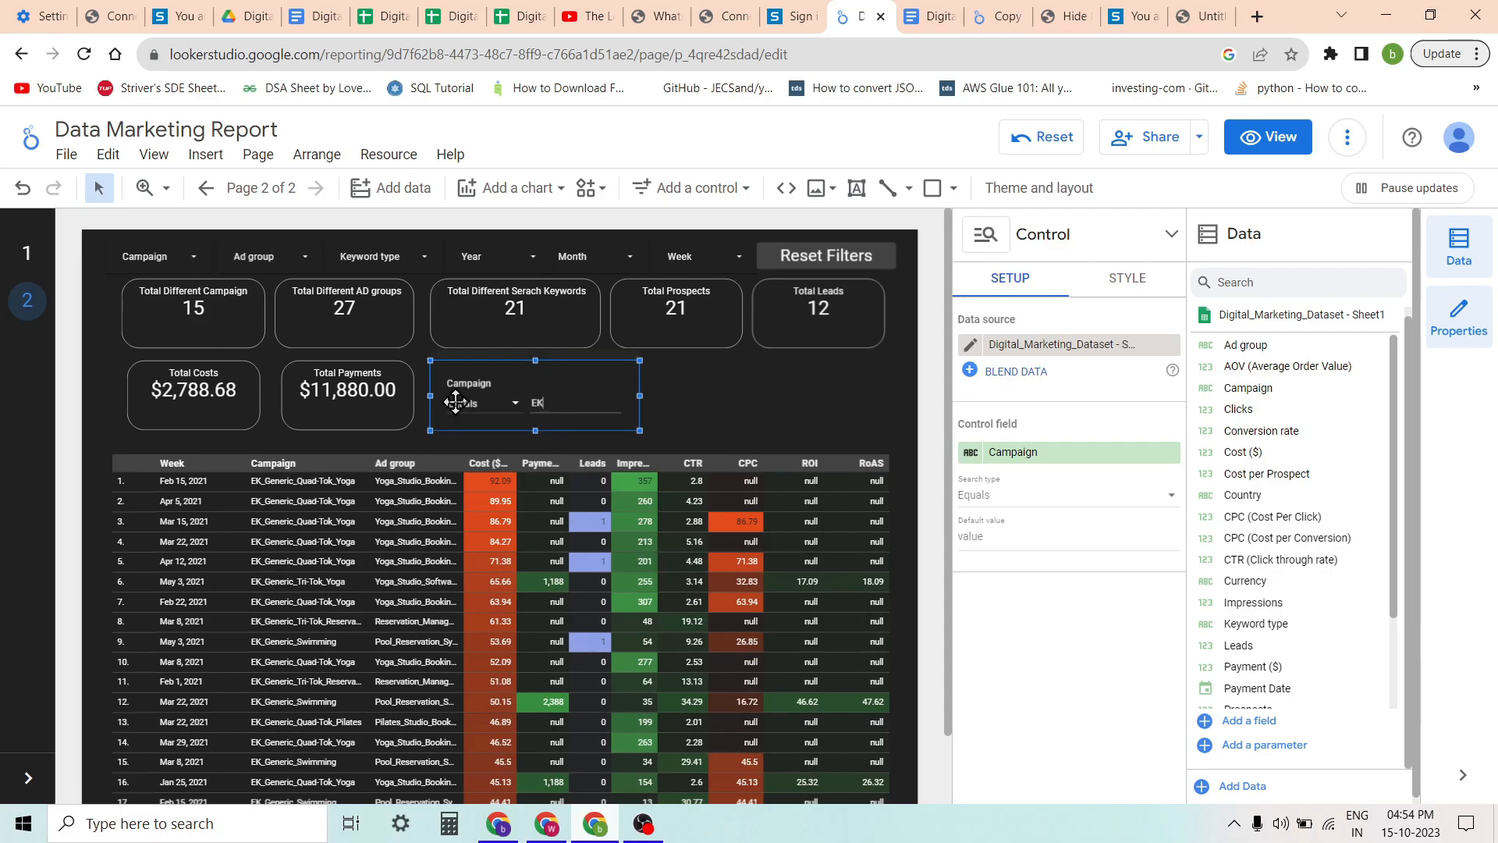
left_click(461, 405)
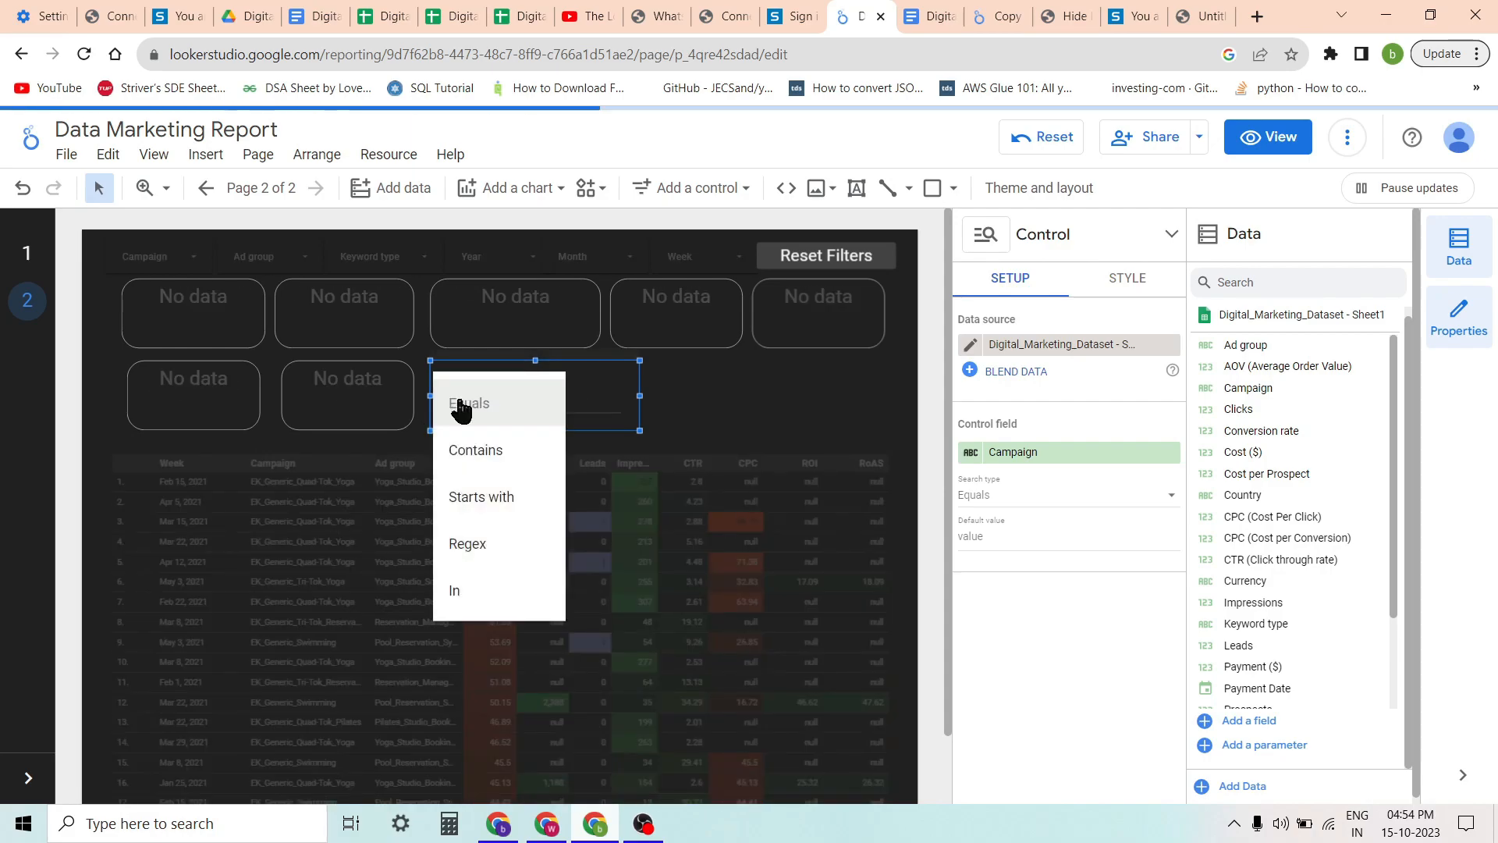
left_click(492, 450)
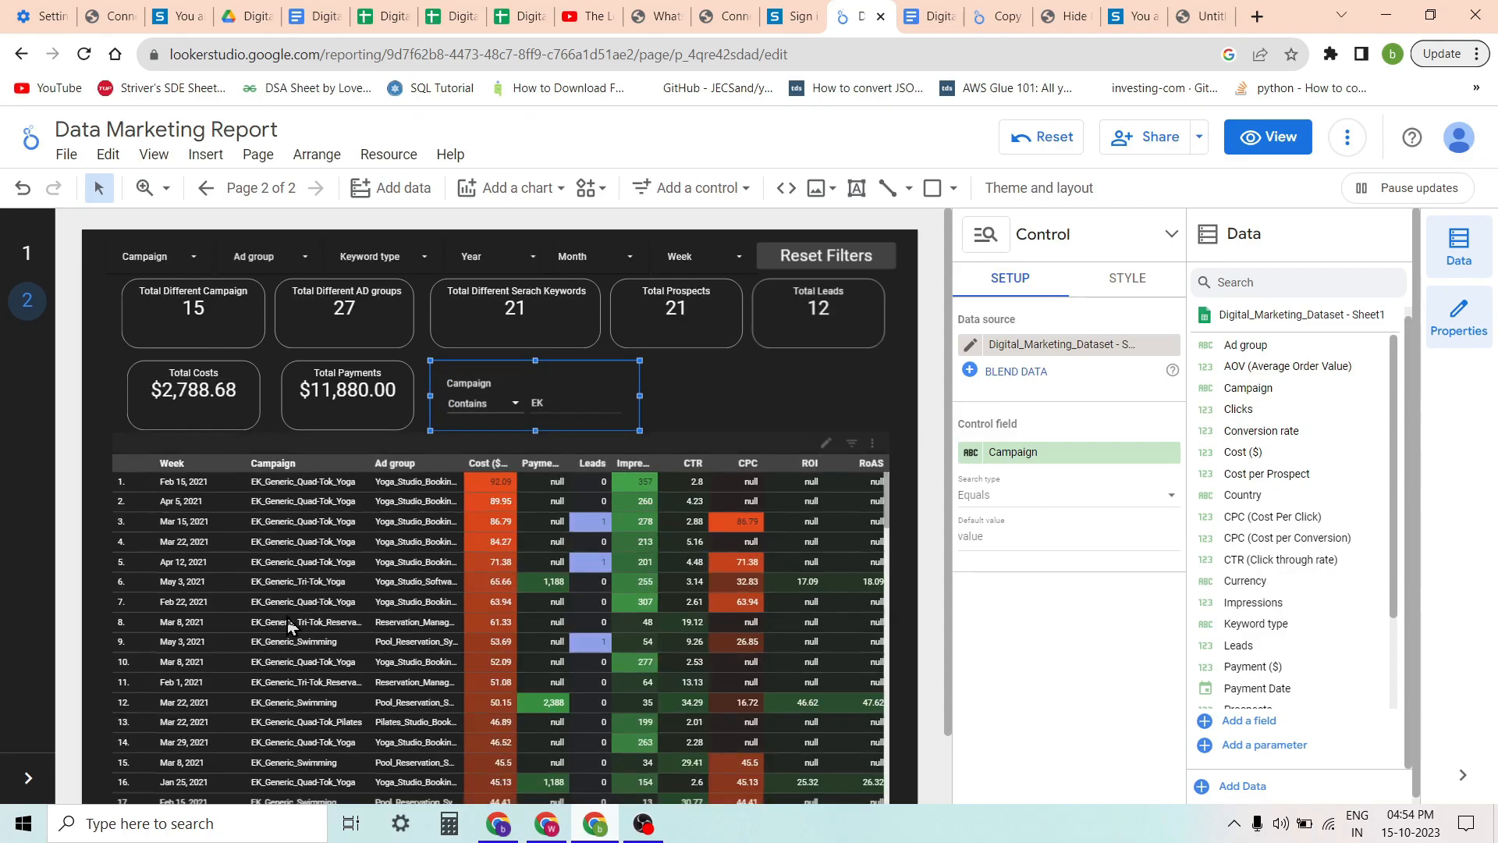
Replace the Campaign advanced filter's value with Swimming, keeping the Contains condition, and apply it to the report
scroll(306, 641, "down", 20)
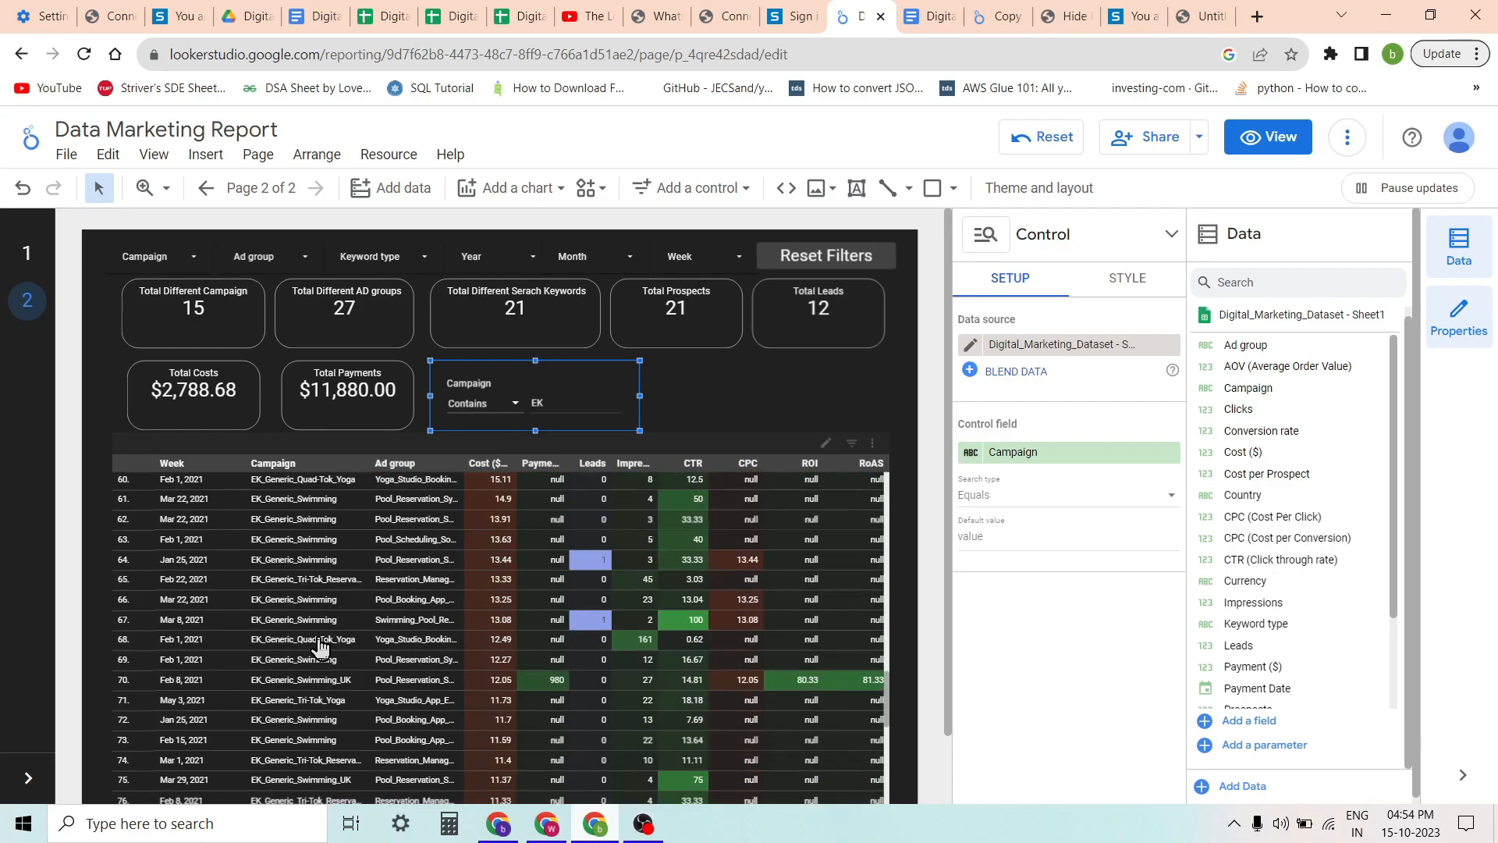
scroll(320, 646, "down", 1)
scroll(432, 620, "up", 5)
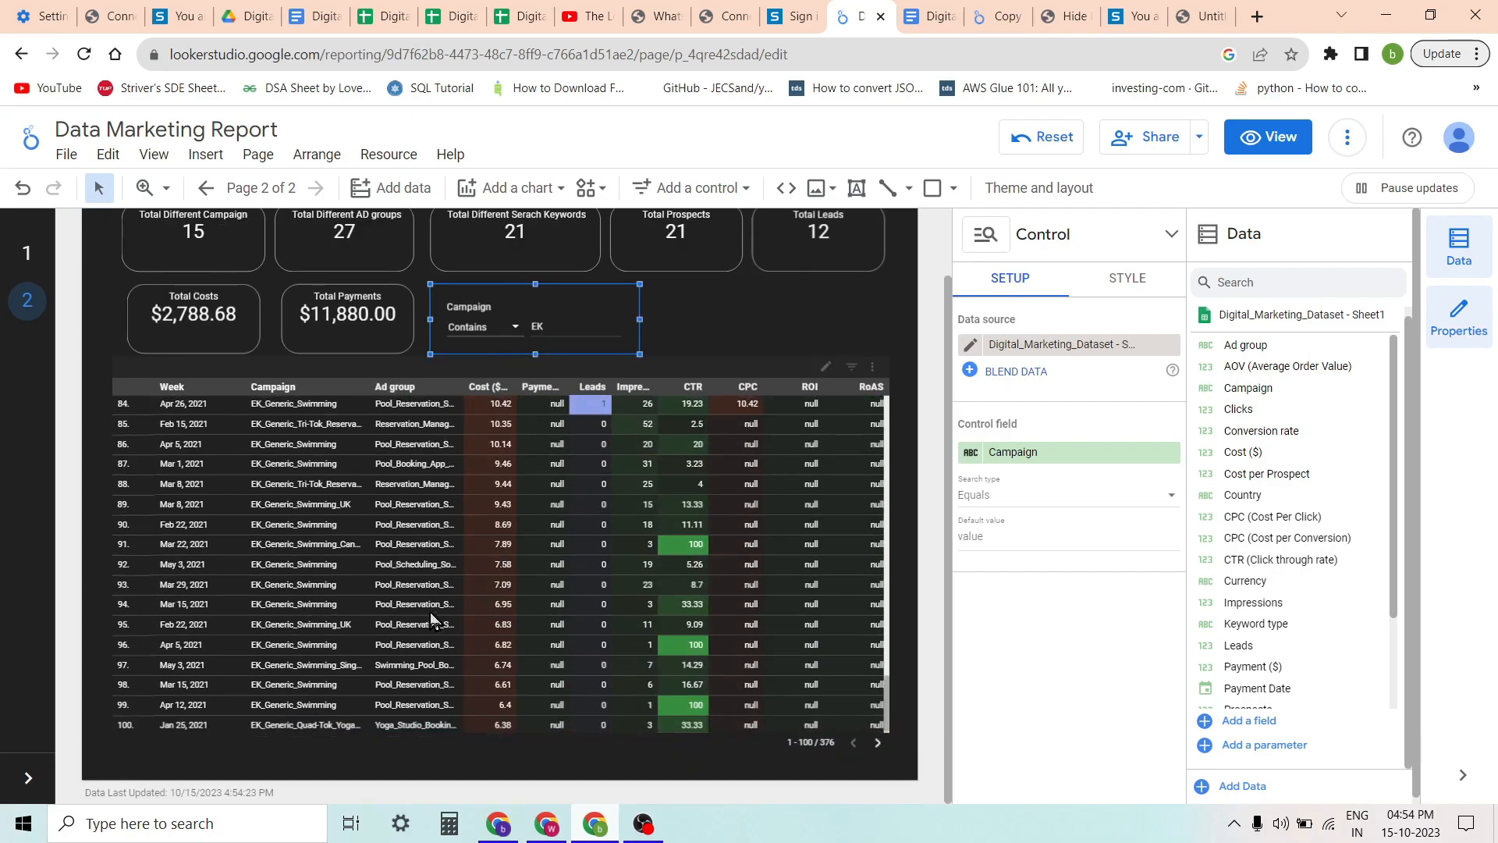
scroll(432, 621, "up", 2)
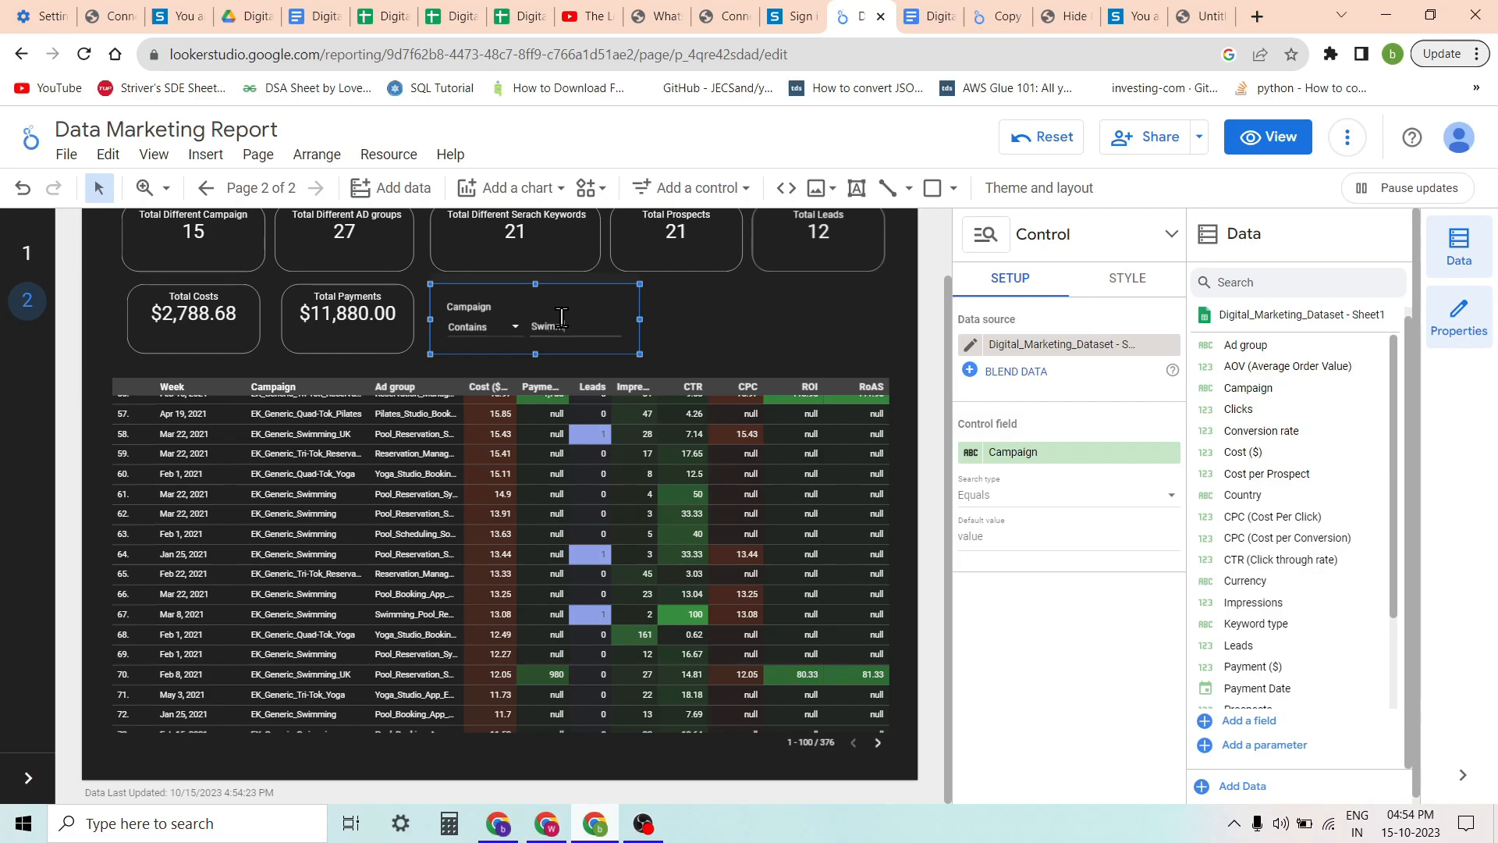
left_click(726, 347)
left_click(600, 322)
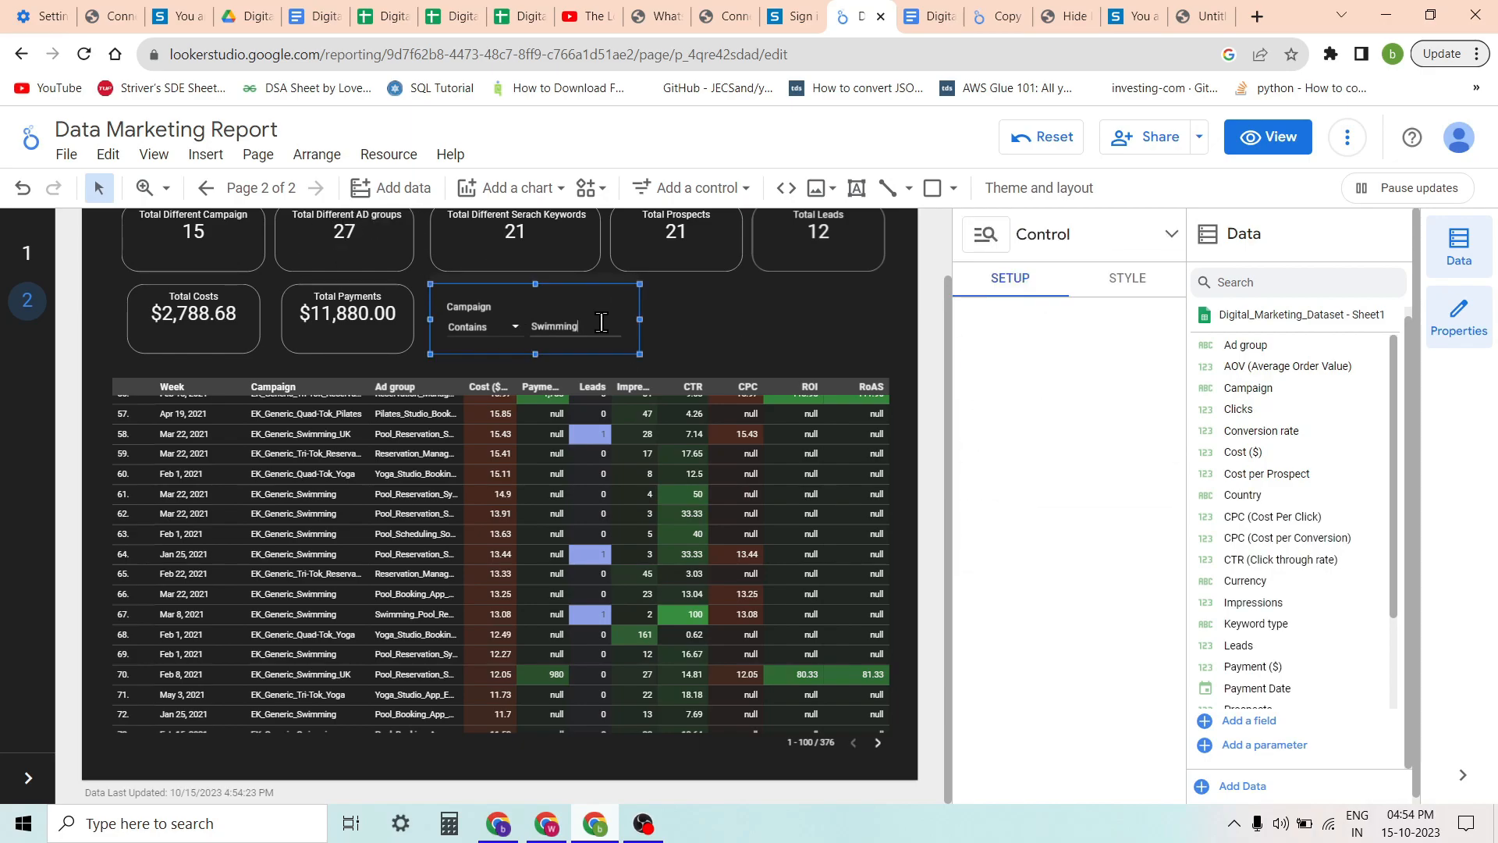
scroll(341, 581, "up", 2)
scroll(341, 581, "up", 9)
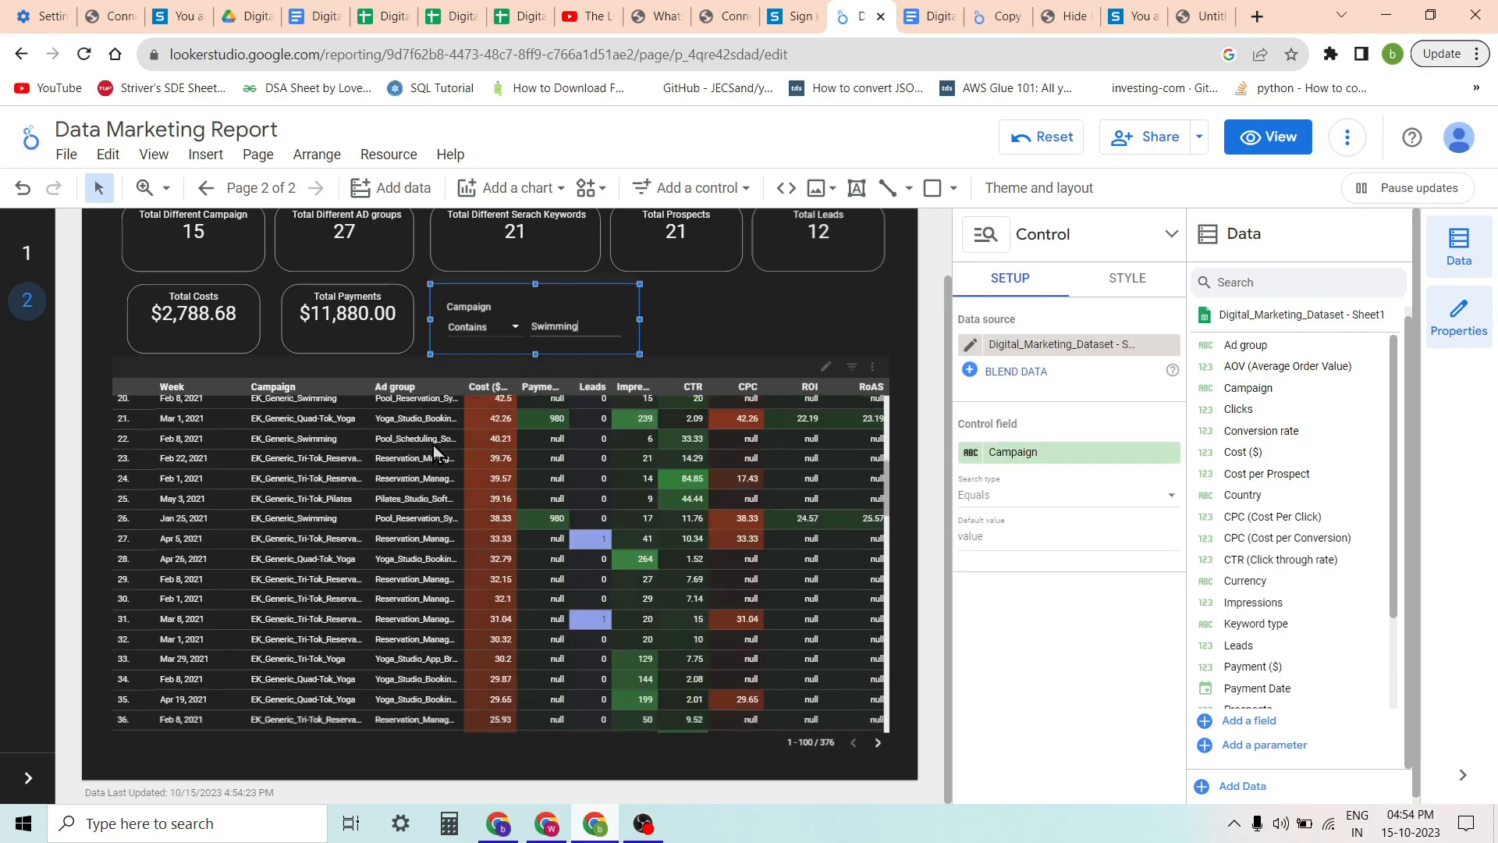
left_click(517, 320)
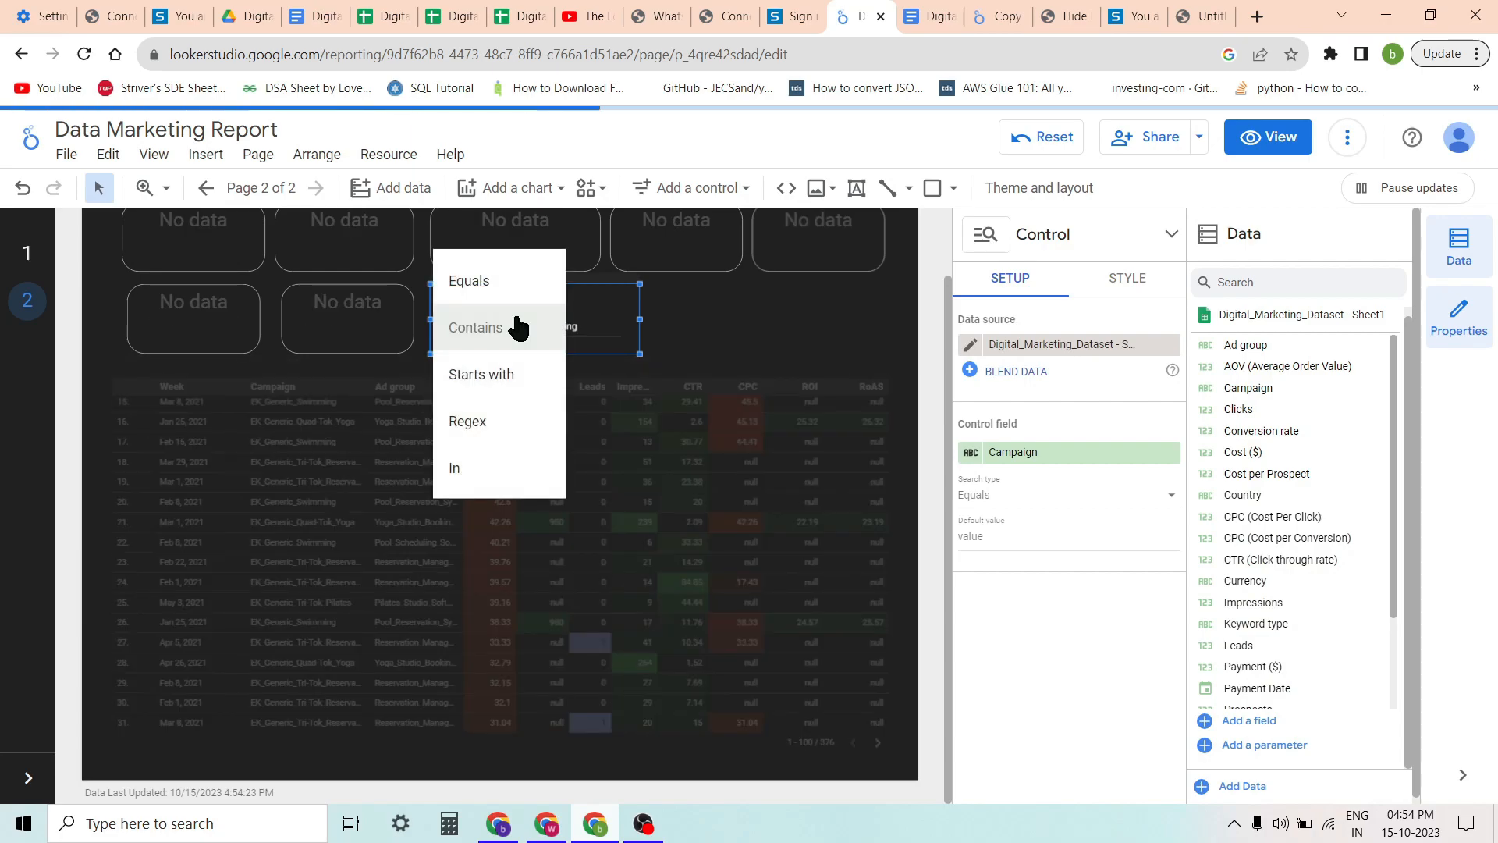
left_click(671, 301)
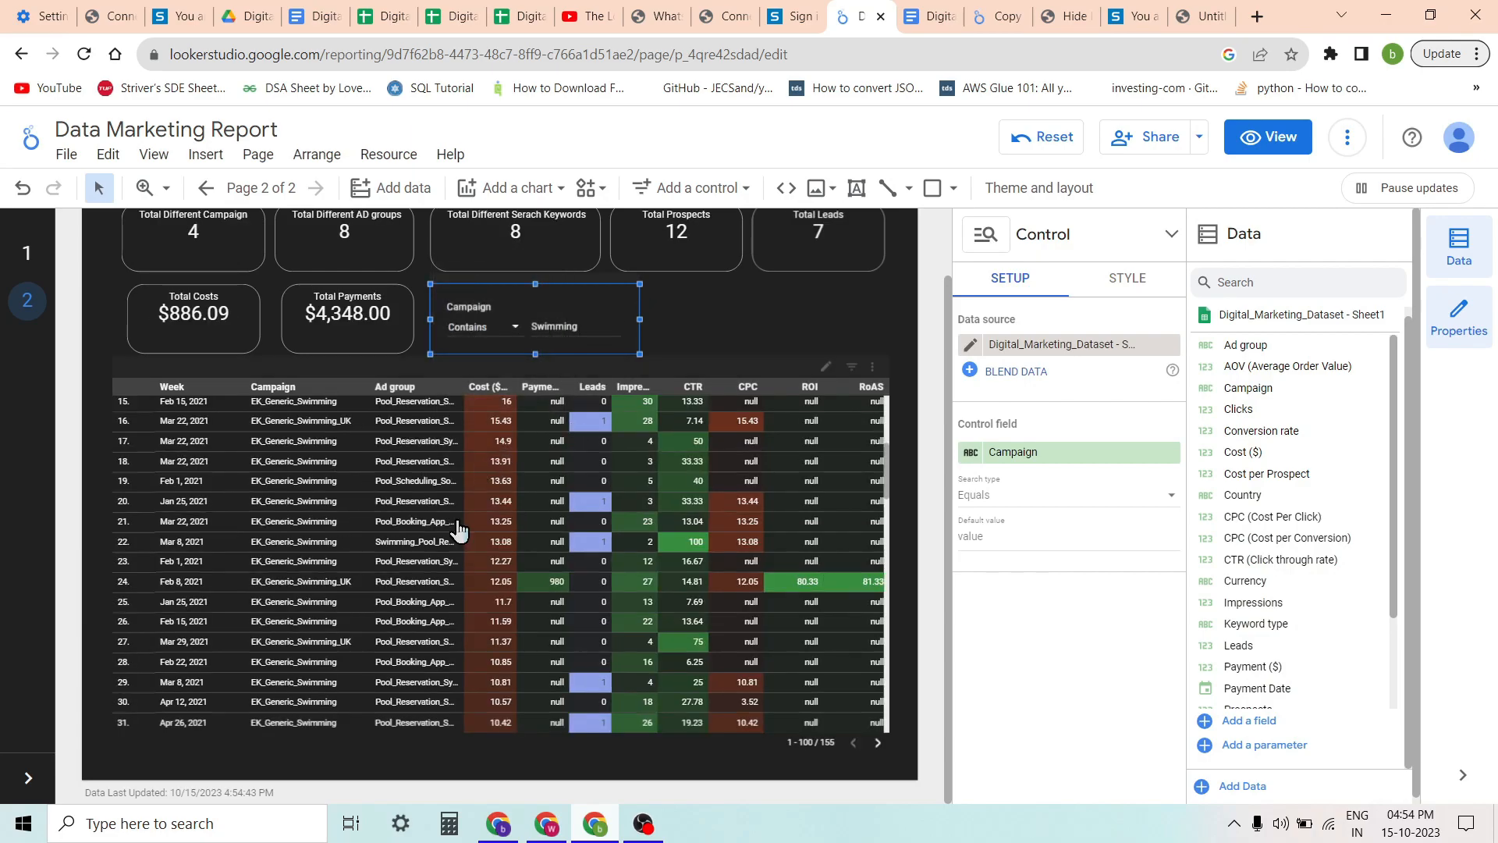
Examine the campaign names in the table filtered by Swimming
scroll(342, 596, "up", 5)
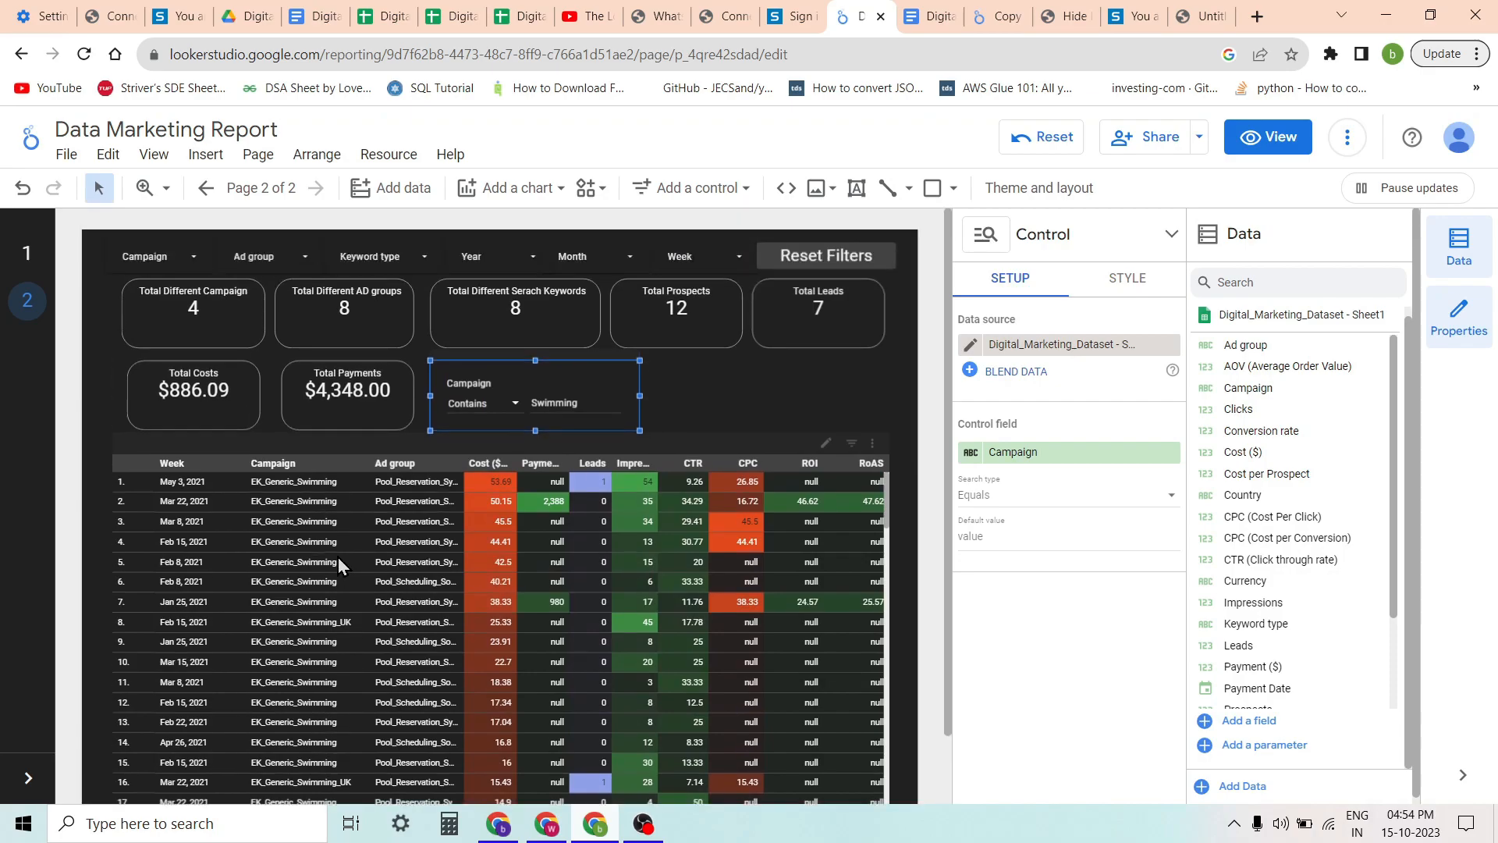
scroll(339, 557, "down", 5)
scroll(569, 523, "down", 10)
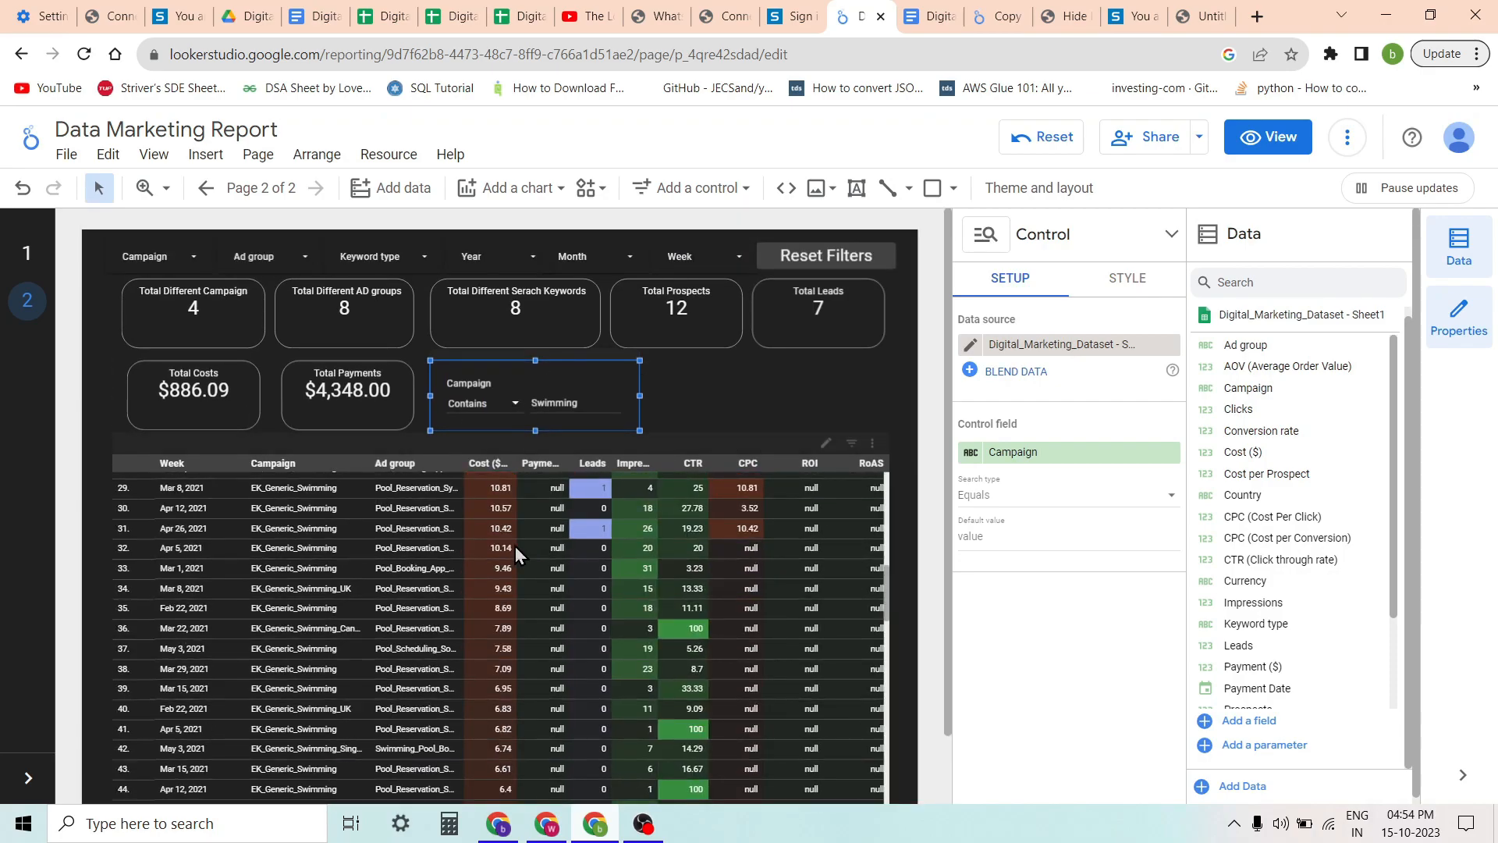
left_click(677, 379)
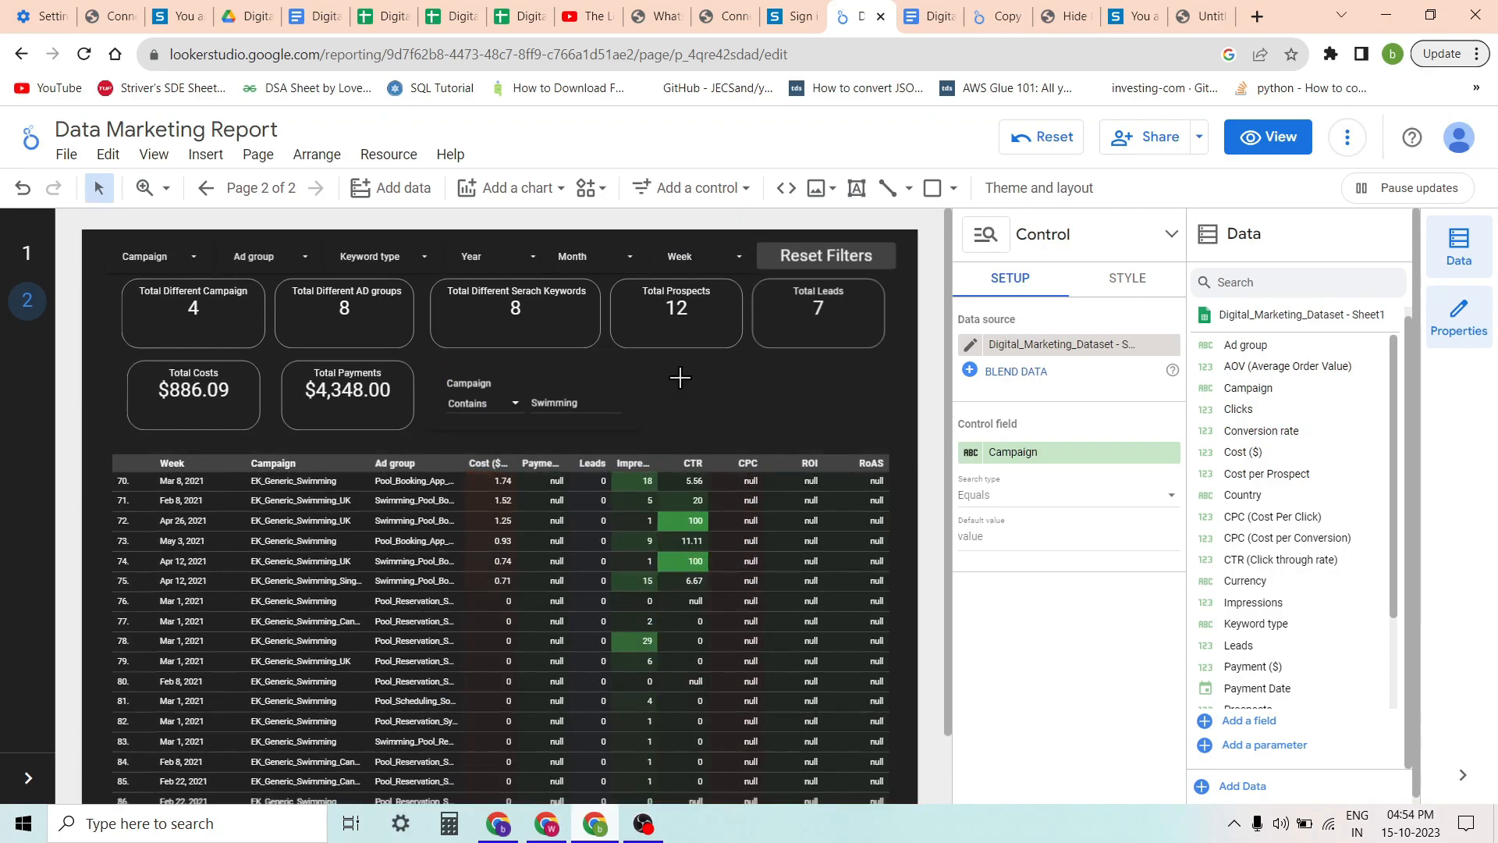
scroll(616, 518, "up", 18)
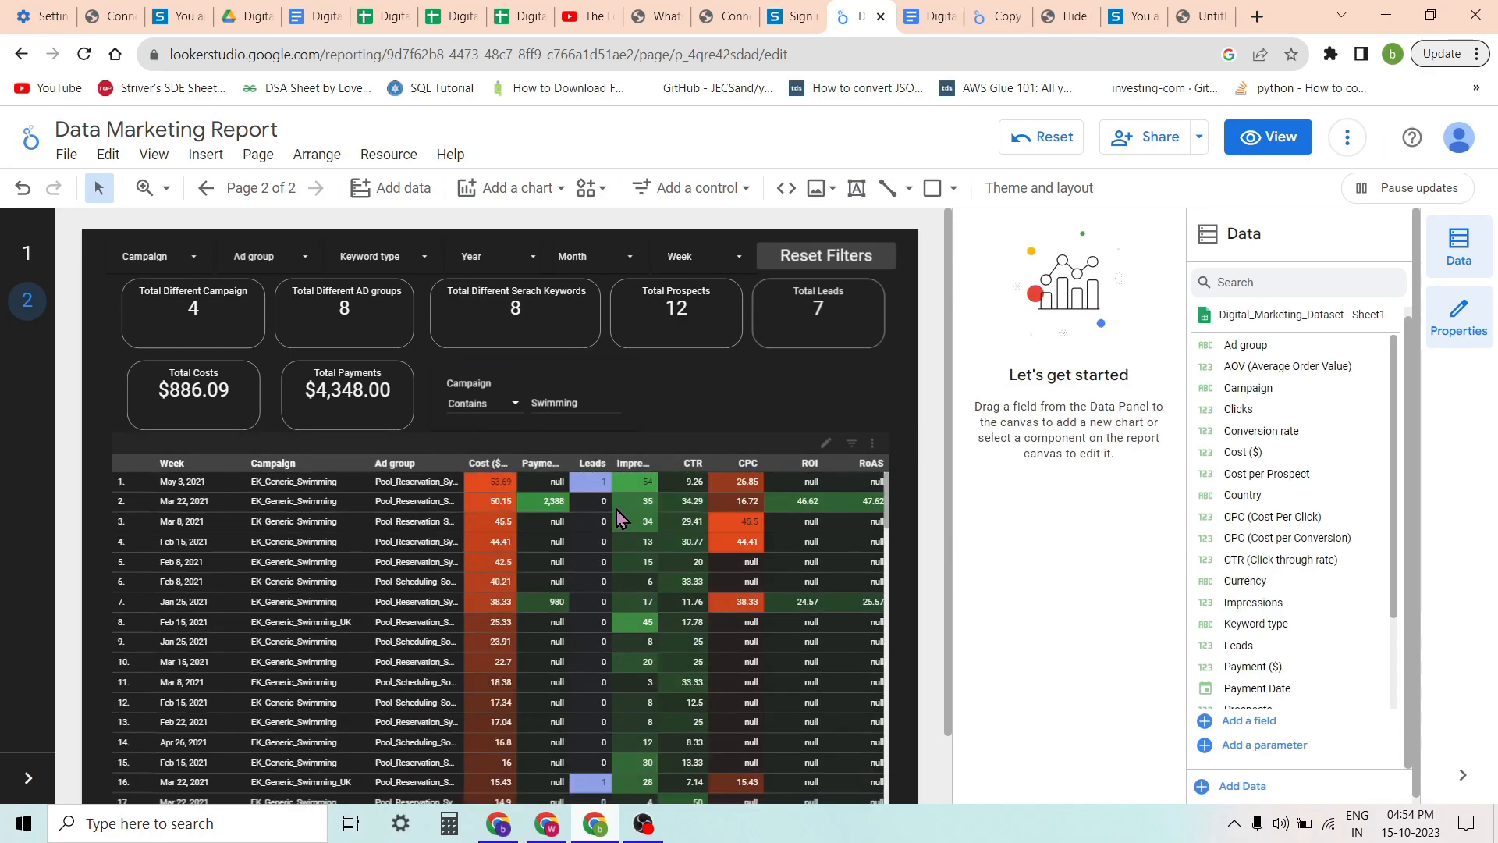
Add a second advanced filter control for Ad group beside the Campaign one and align it in the row
mouse_move(1288, 344)
left_mouse_down()
mouse_move(929, 368)
mouse_move(794, 404)
mouse_move(719, 383)
mouse_move(1263, 344)
left_mouse_up()
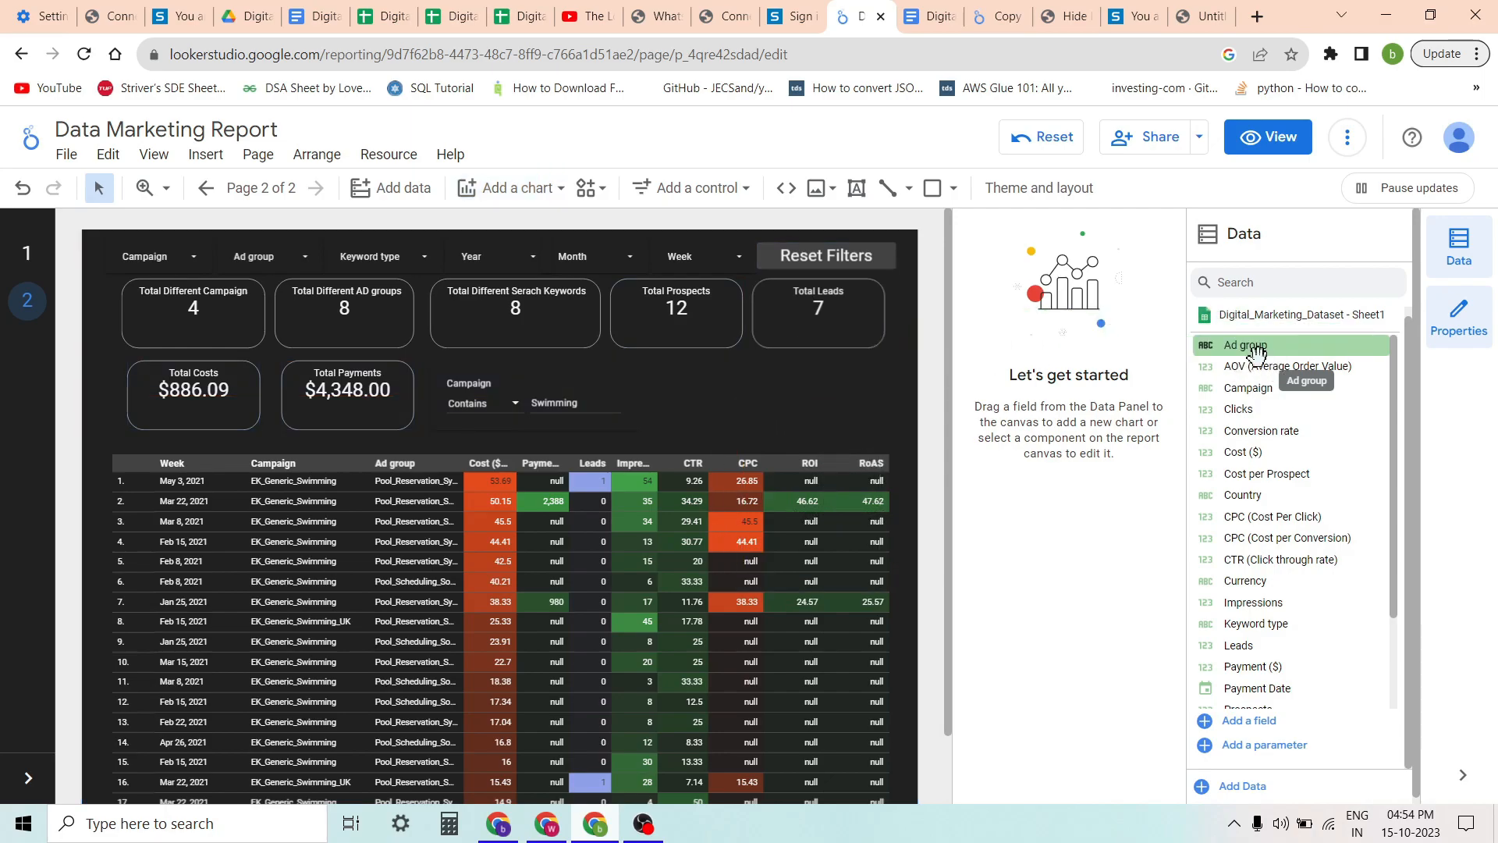
left_click(719, 185)
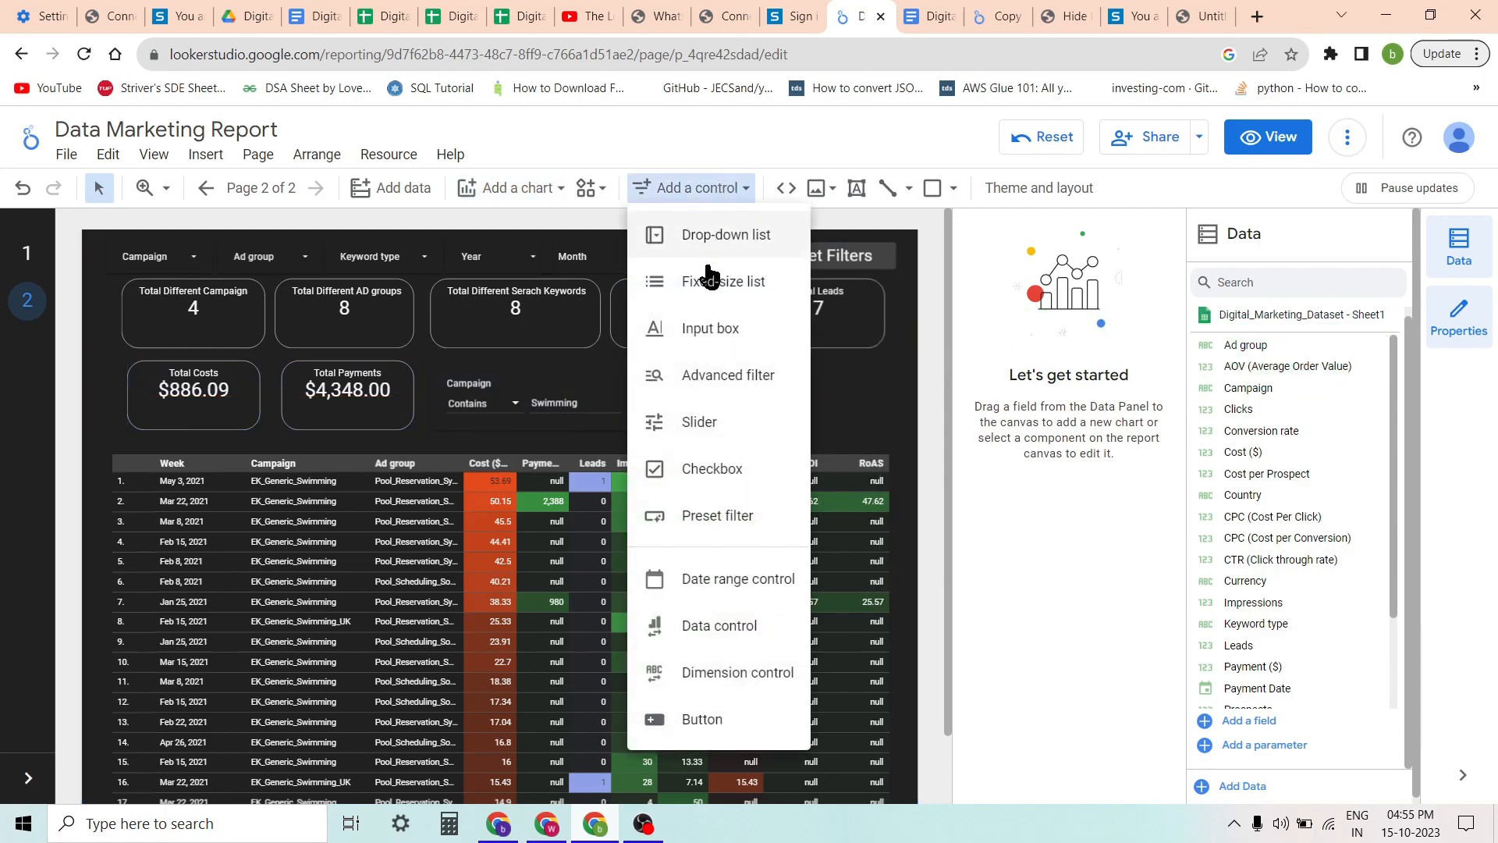
left_click(710, 377)
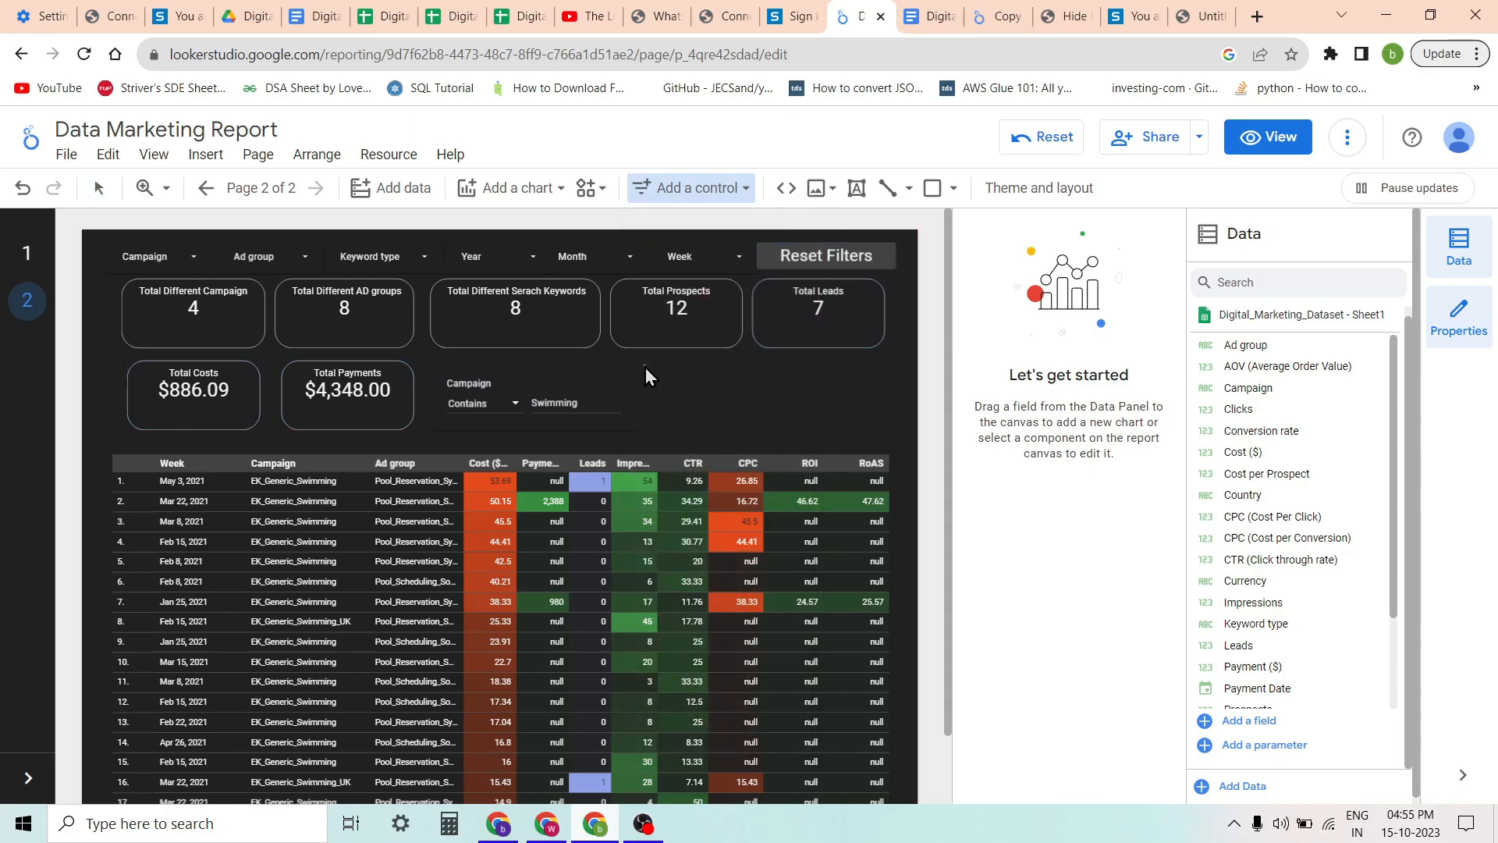
left_click(645, 367)
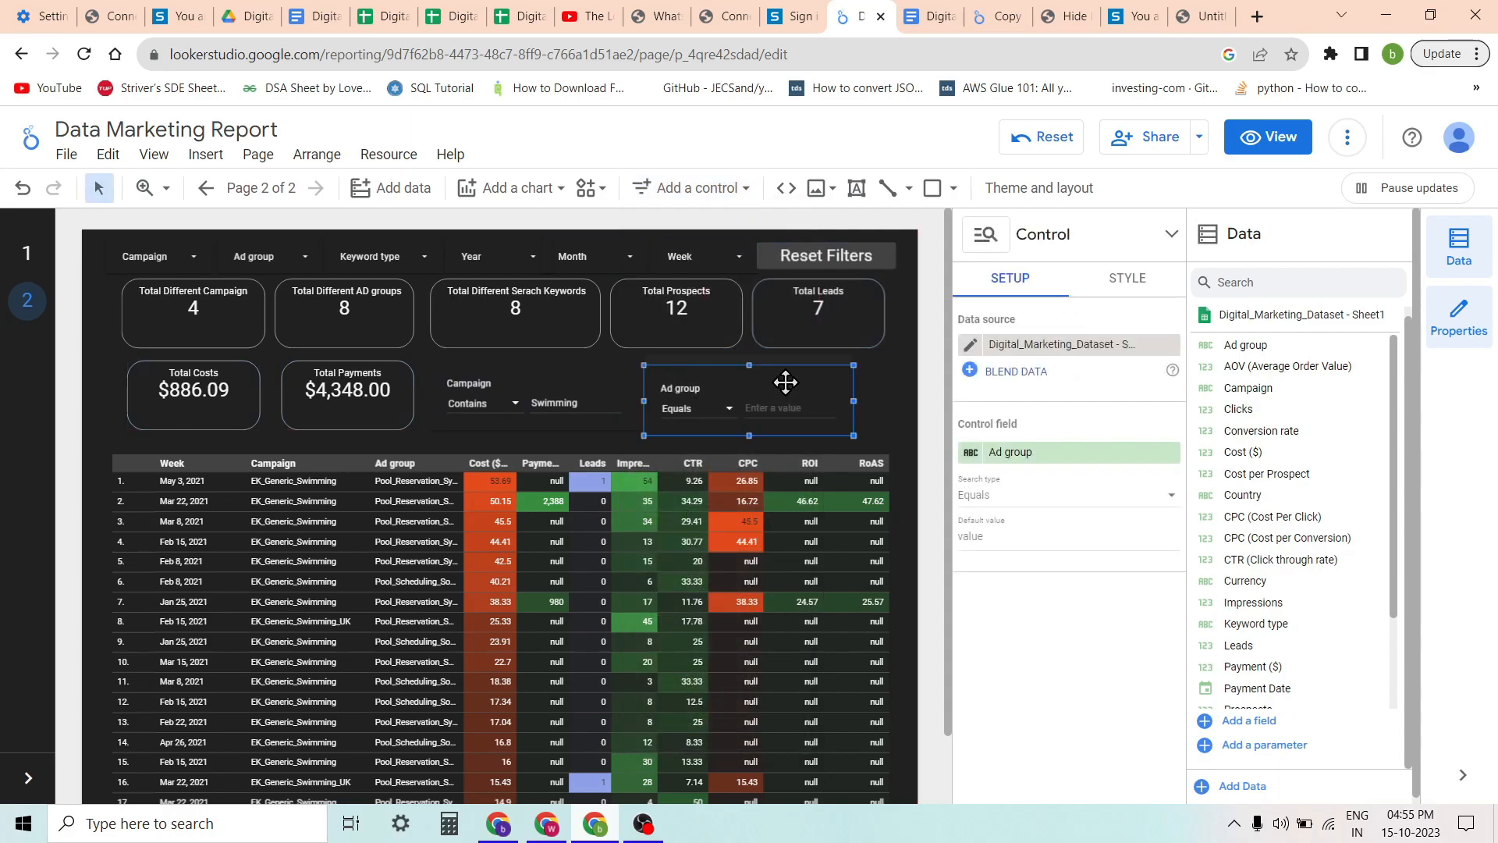
left_click_drag(786, 383, 789, 373)
left_click(869, 373)
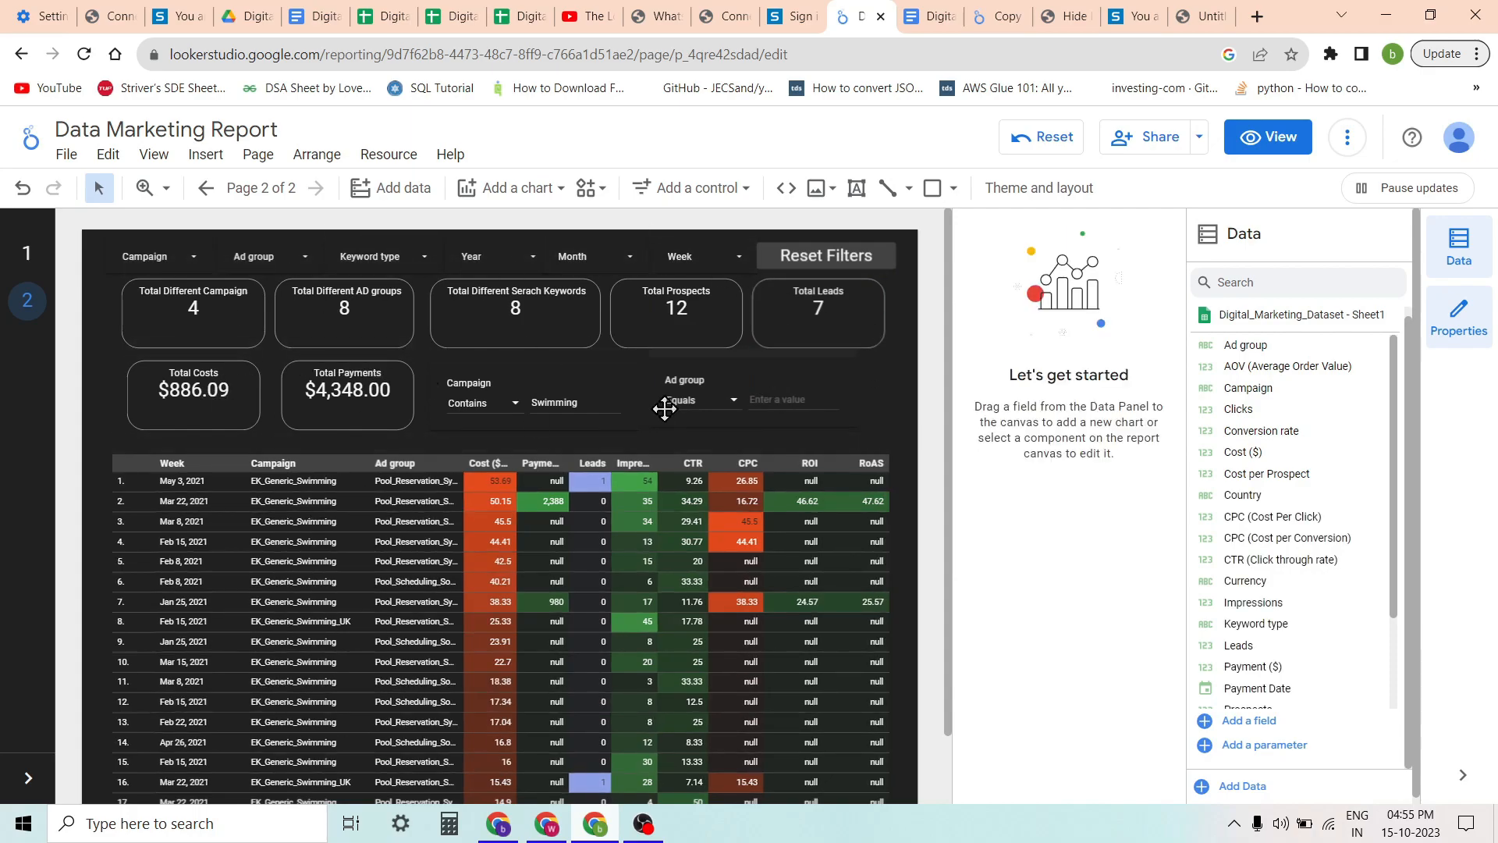
Select all six drop-down filters together with the Reset Filters button on page 2
left_click_drag(910, 256, 8, 246)
left_click_drag(108, 249, 108, 249)
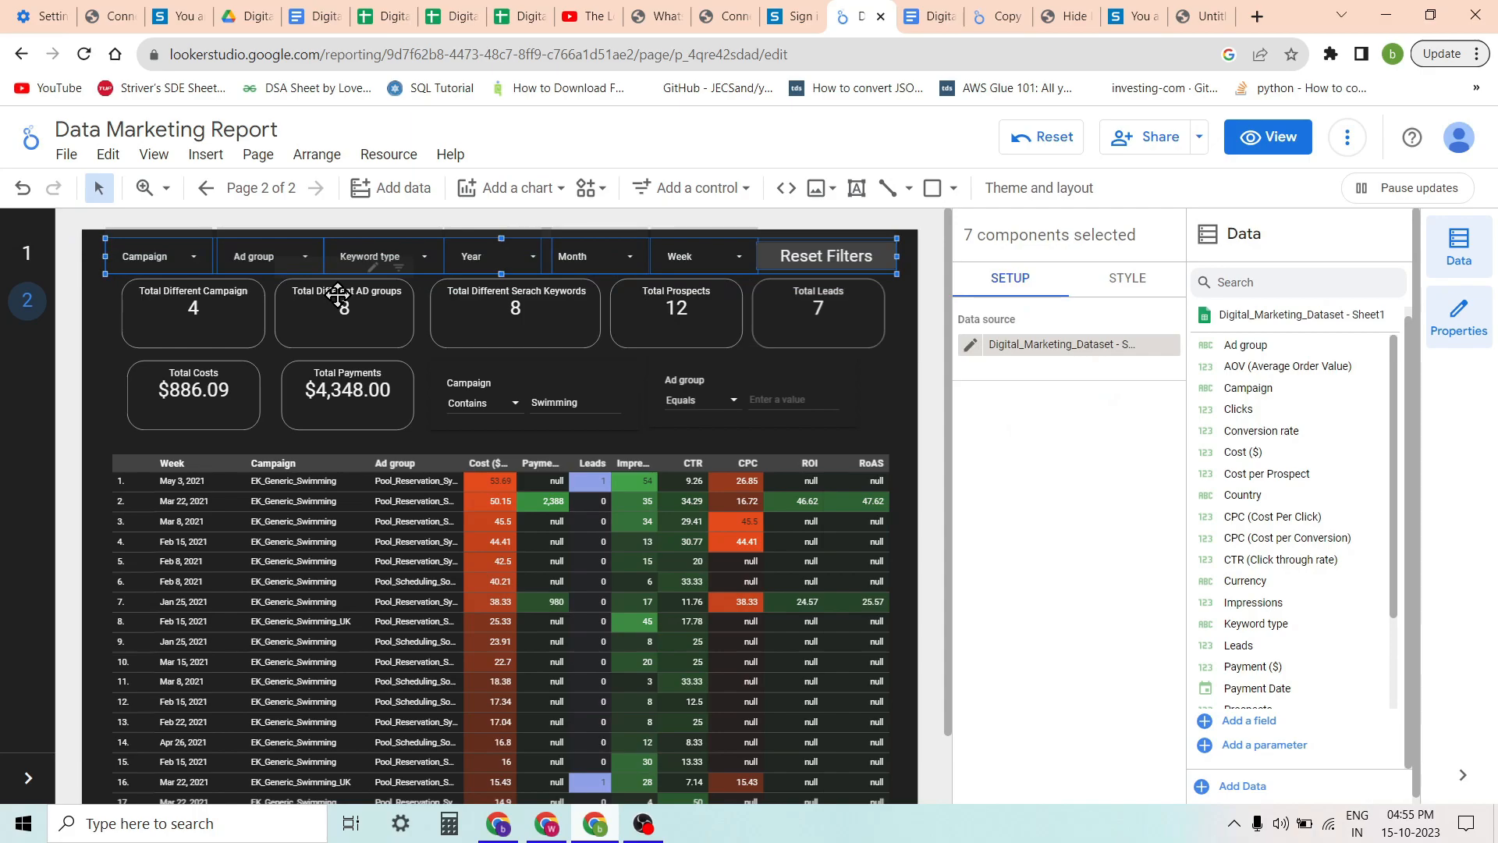
Select the Returns card and all charts below it on page 1 and shrink the group to free space above
left_click(26, 254)
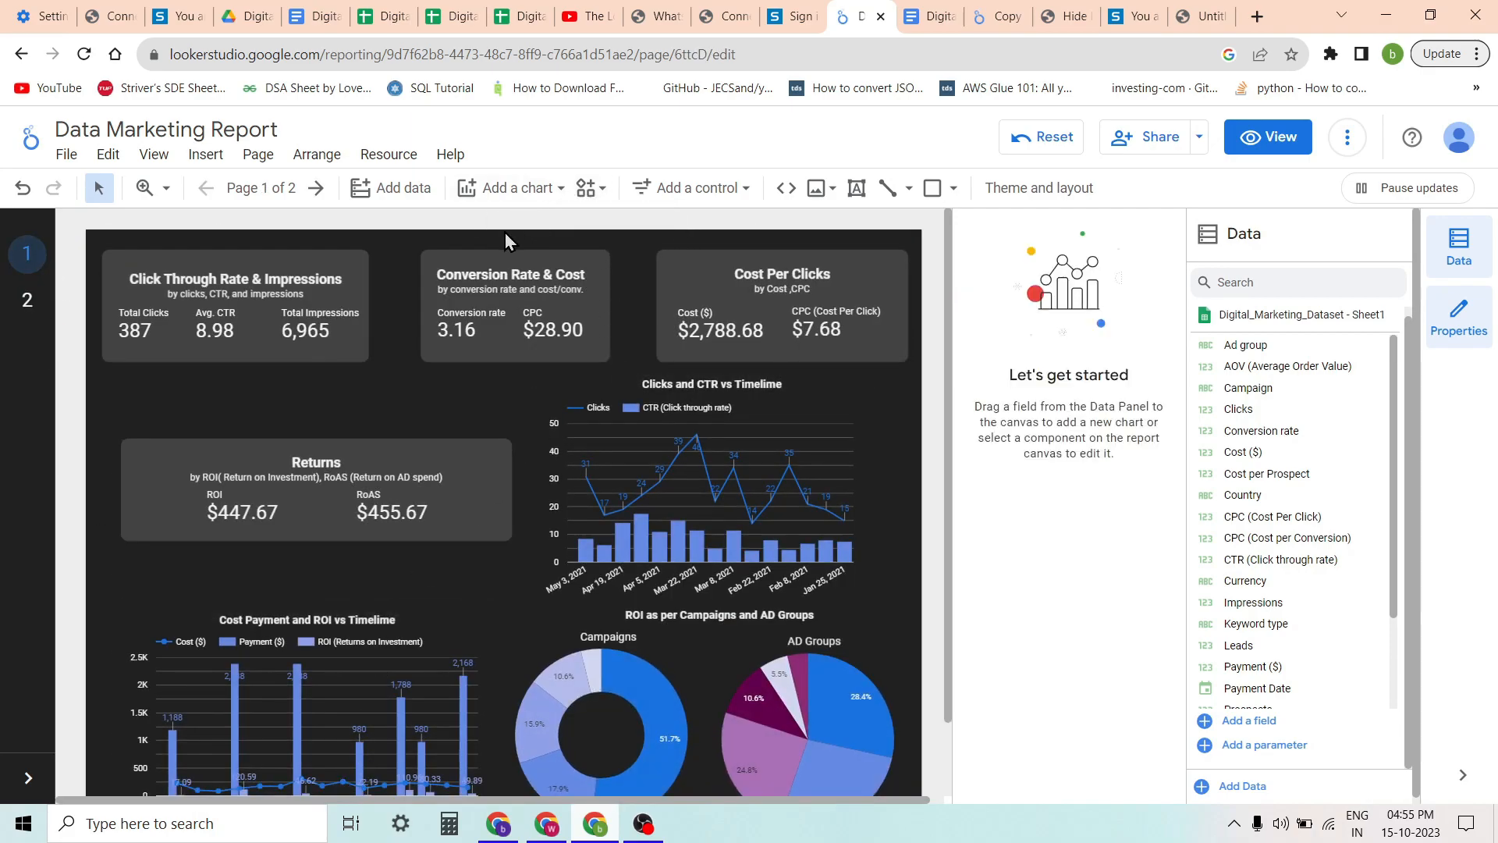
scroll(567, 359, "down", 1)
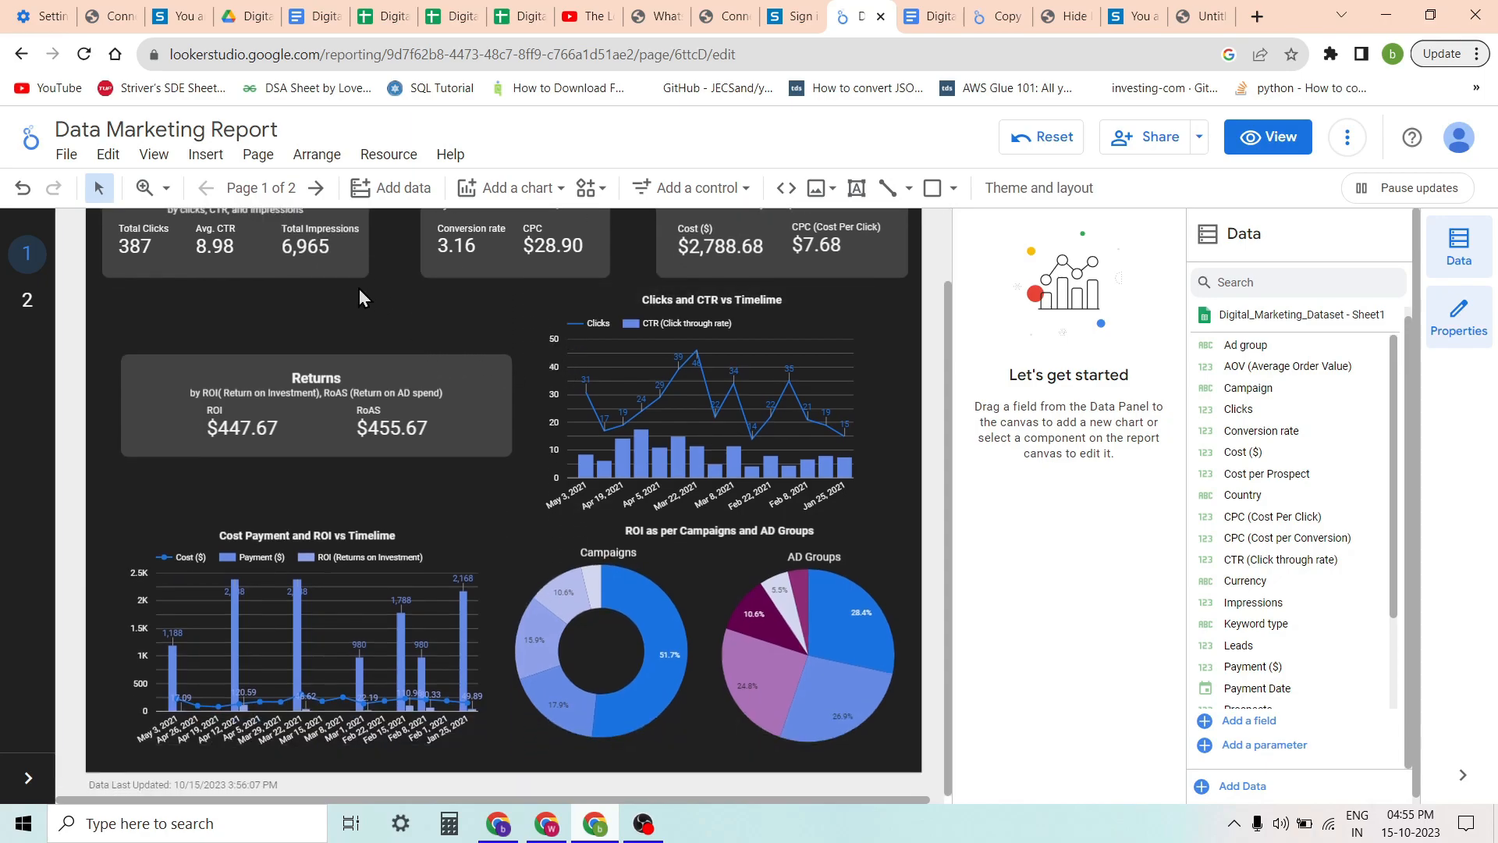
left_click_drag(167, 297, 894, 746)
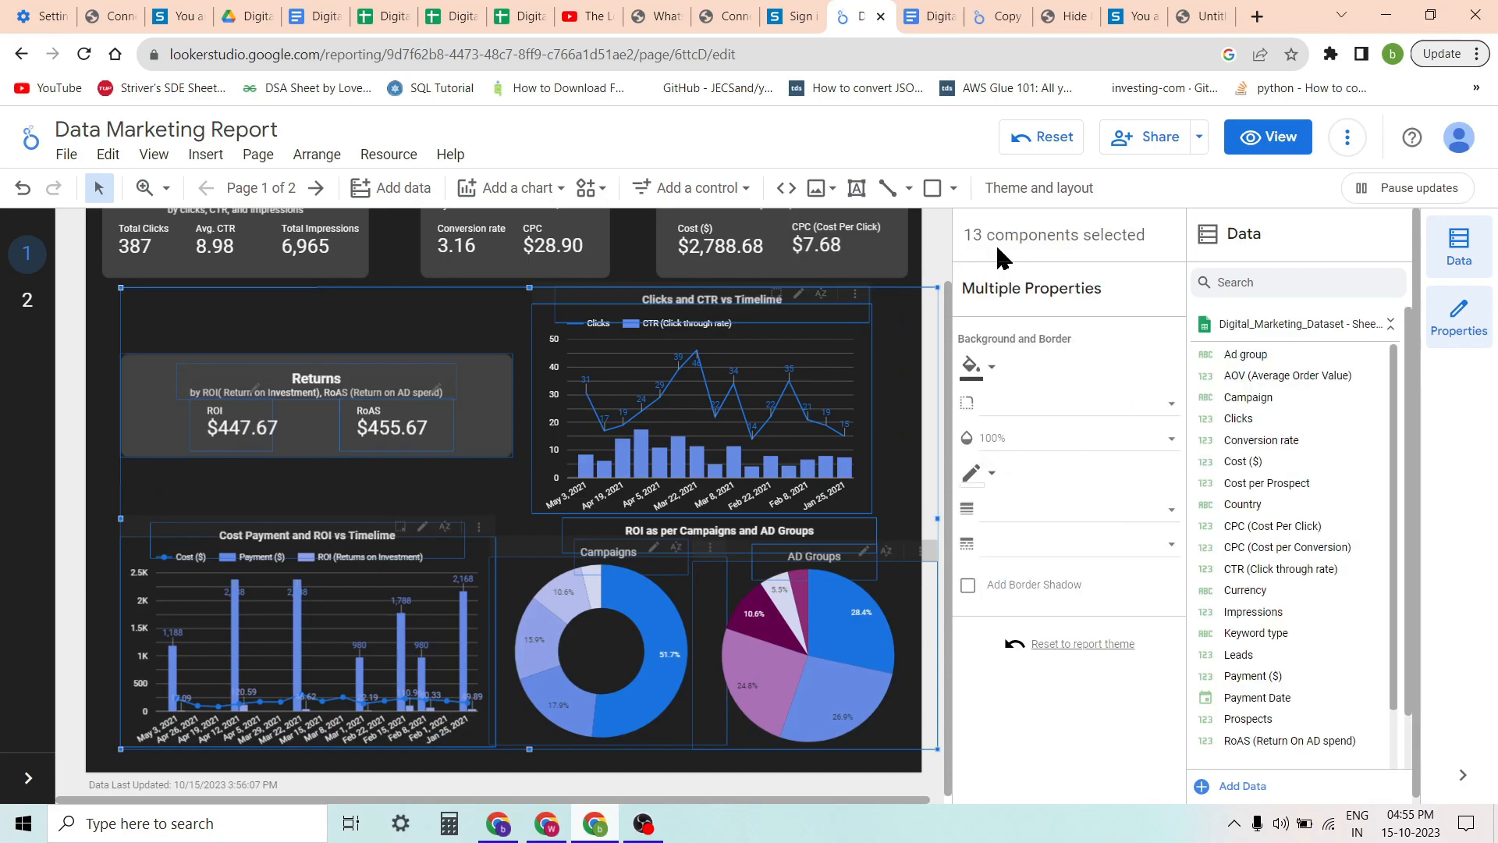
left_click_drag(934, 291, 914, 336)
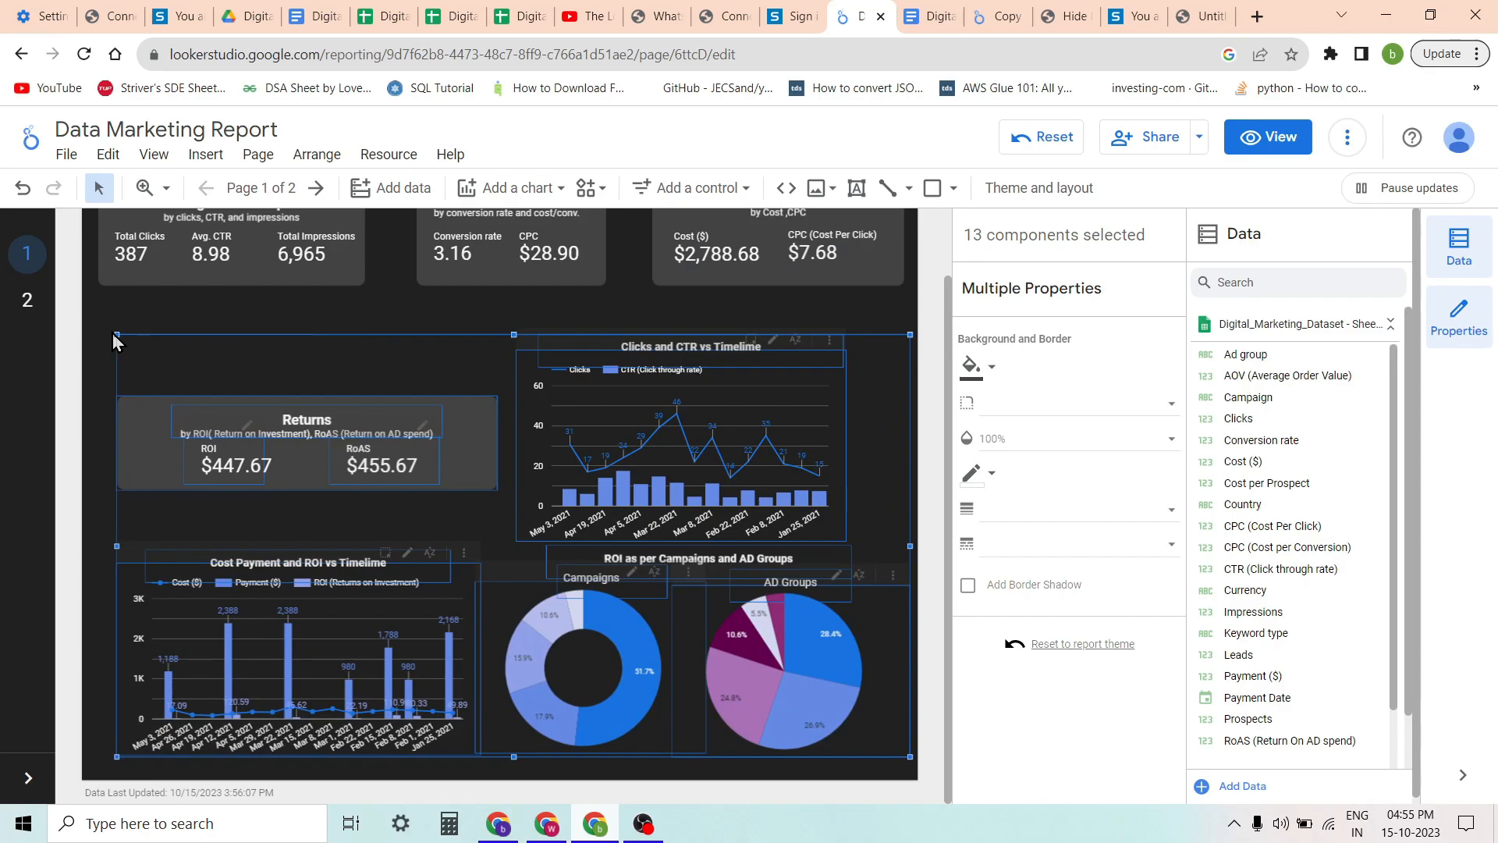
left_click(614, 302)
Move the three scorecard panels on page 1 down together, leaving an empty strip above them for the filter row
scroll(599, 335, "up", 1)
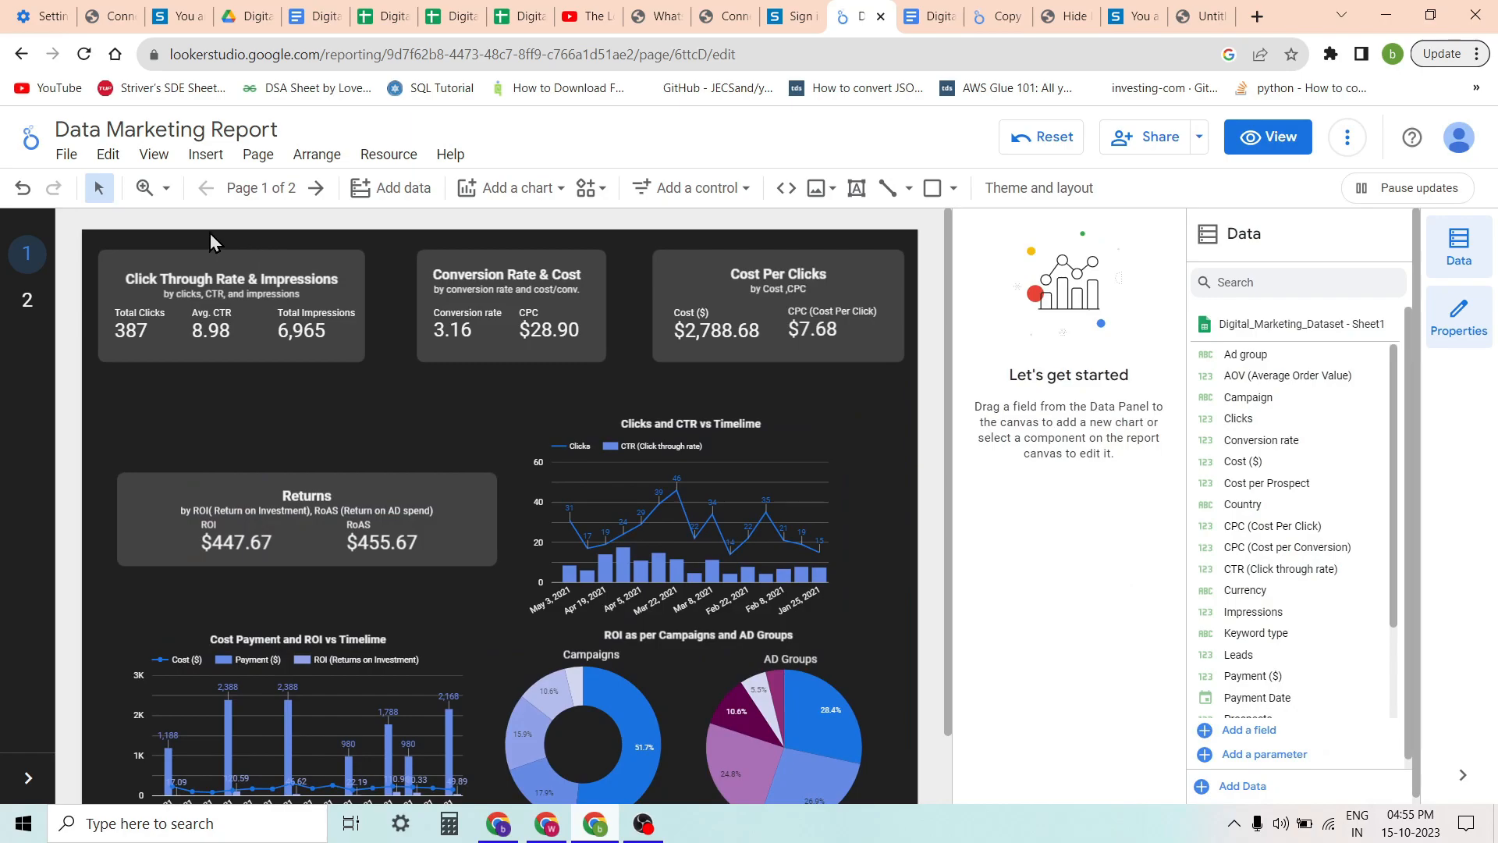
left_click_drag(178, 235, 808, 358)
left_click(190, 435)
left_click_drag(125, 232, 850, 371)
left_click_drag(853, 255, 855, 295)
left_click(667, 256)
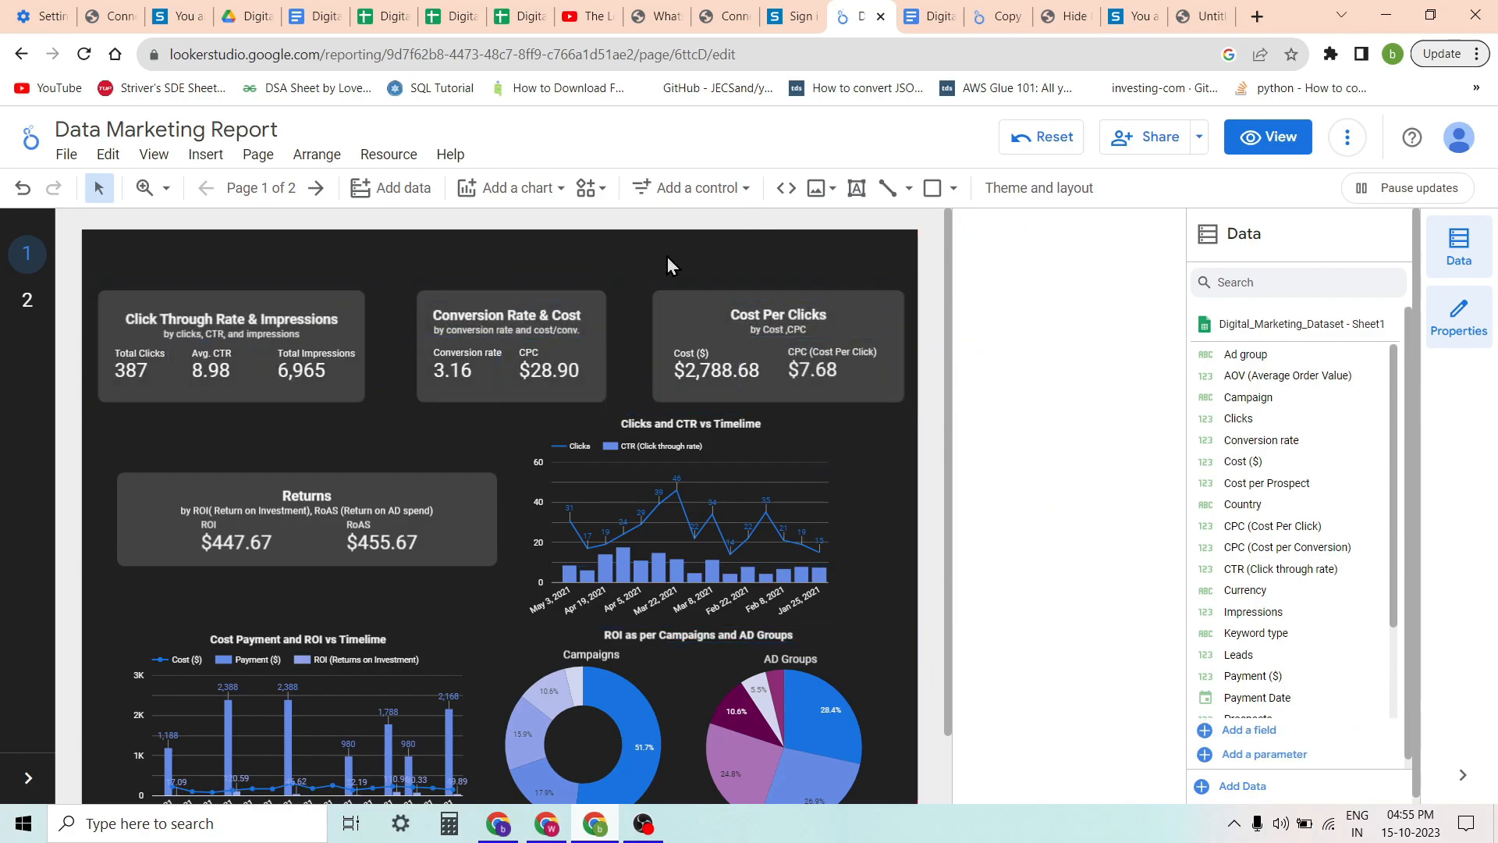
Paste the six drop-down filters and the Reset Filters button into the empty strip on page 1
left_click(366, 259)
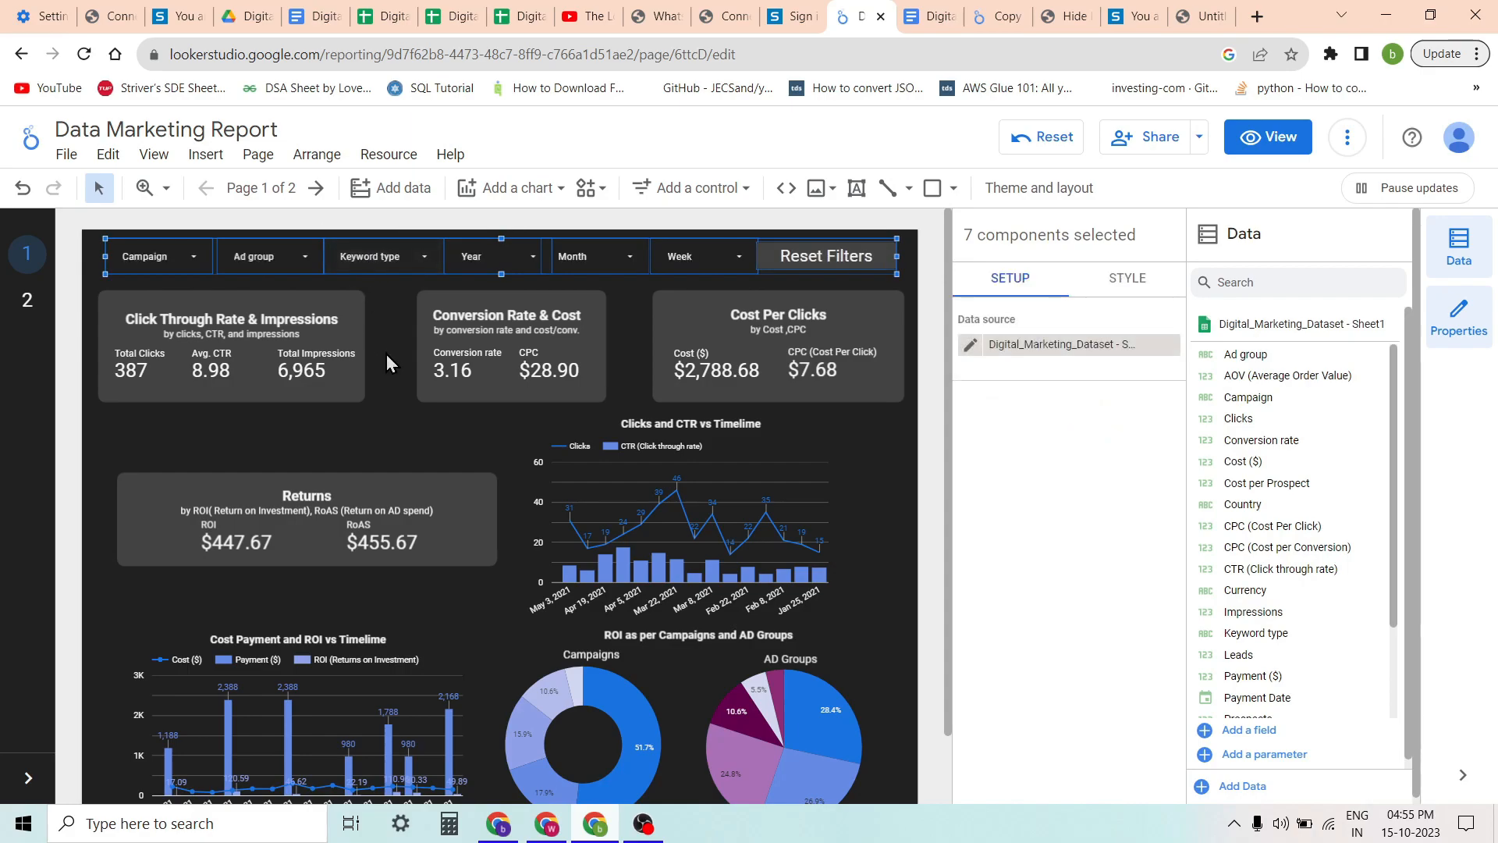
left_click(420, 423)
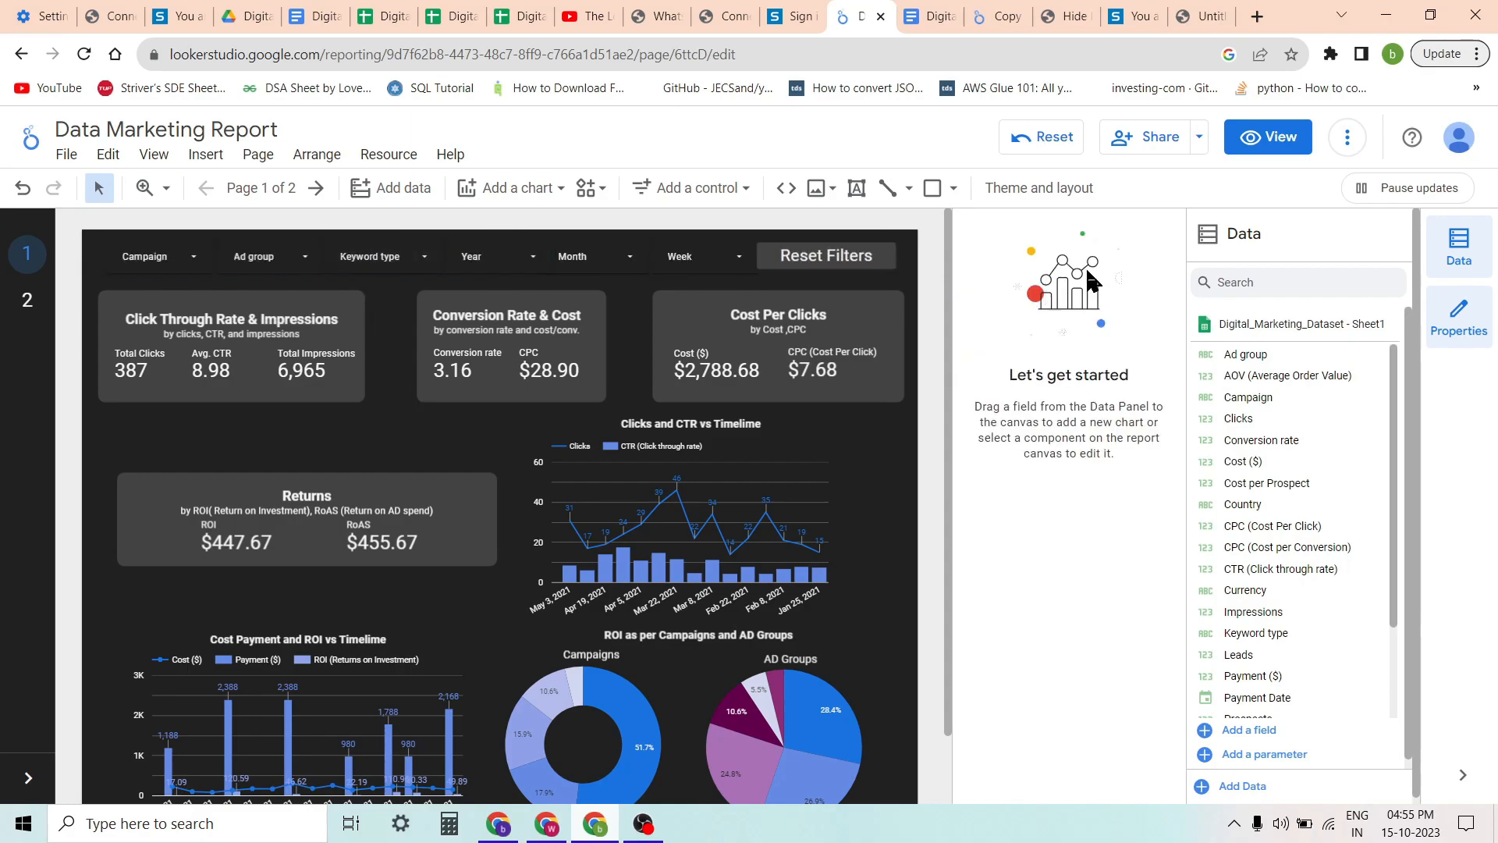
scroll(374, 472, "down", 1)
scroll(375, 472, "up", 1)
left_click(29, 305)
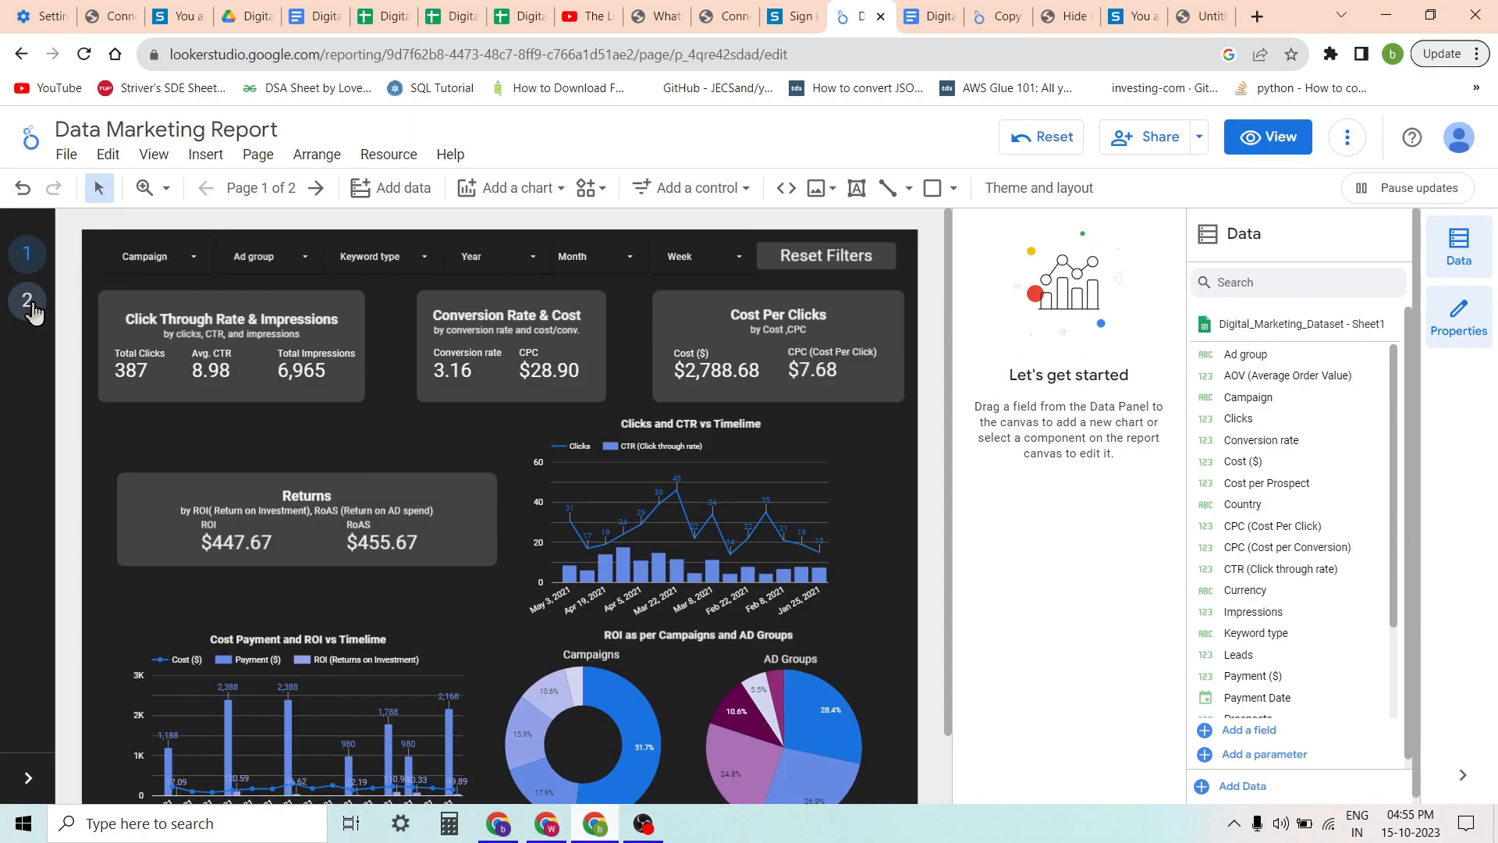
left_click(27, 256)
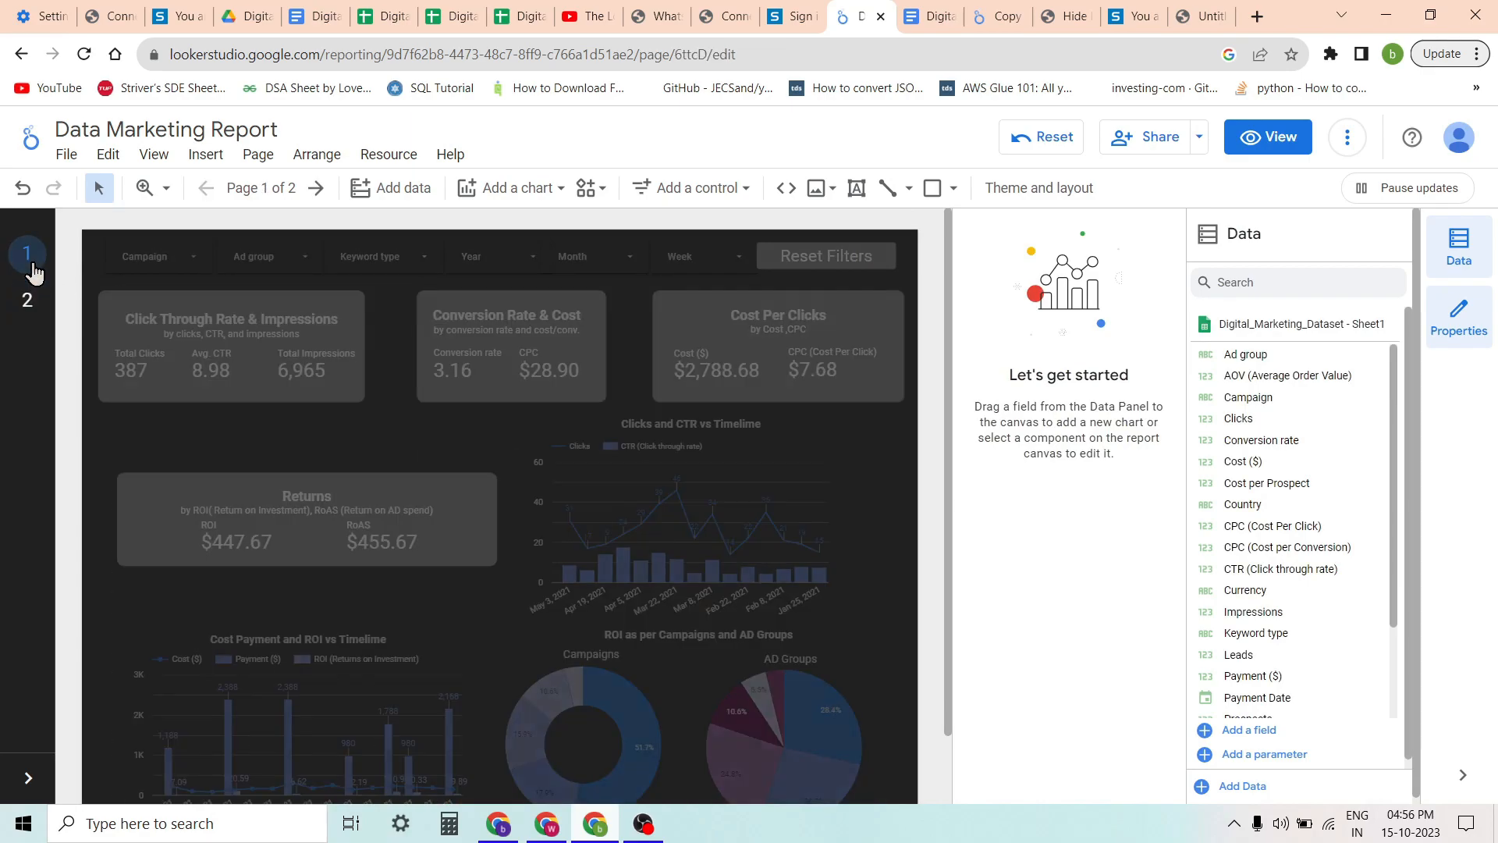
Switch the report to view mode and look over the Landing Page
left_click(1265, 139)
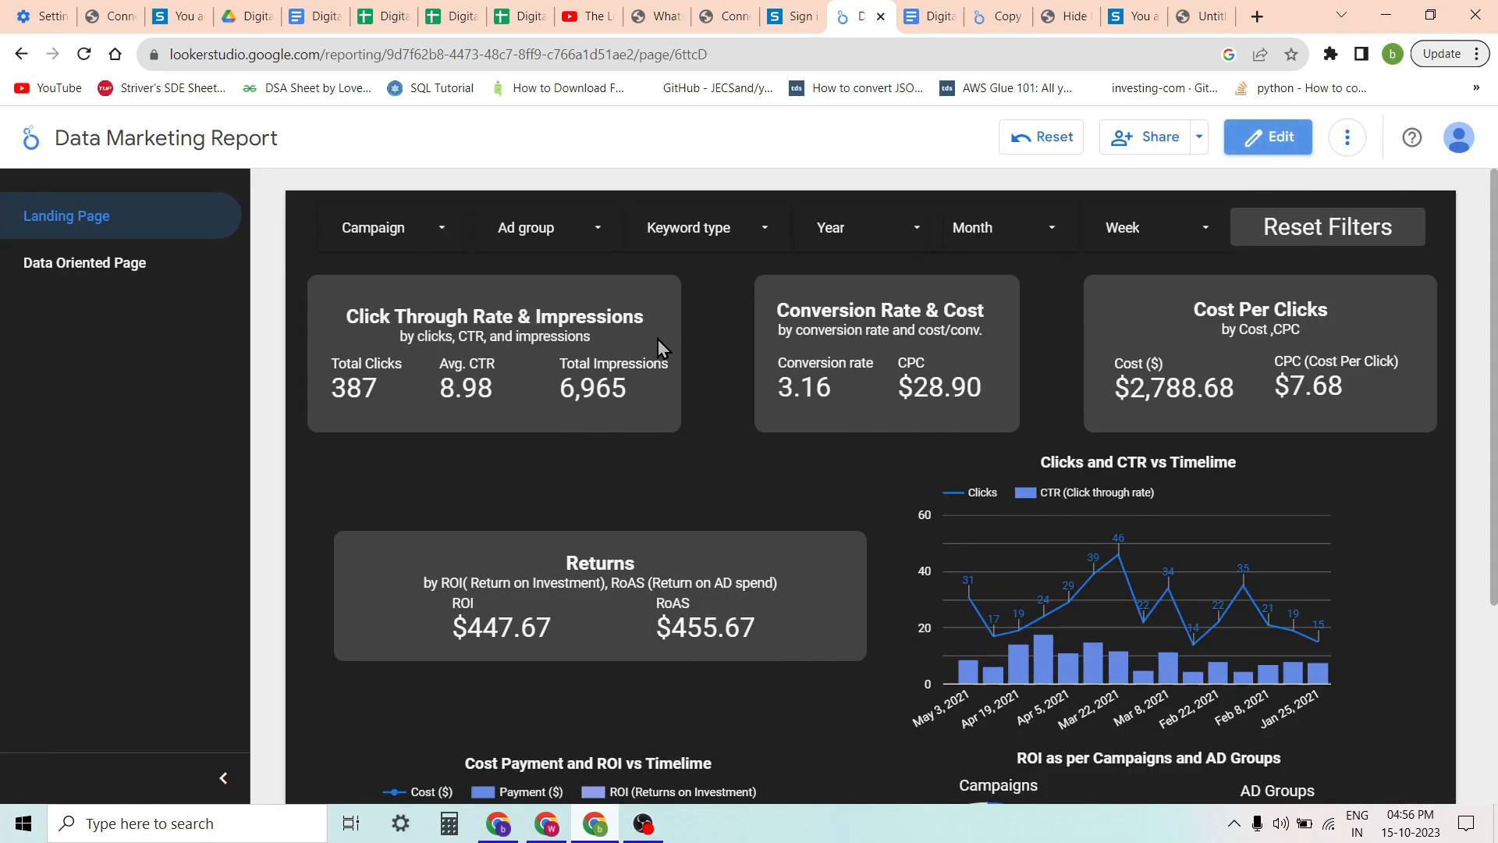
scroll(658, 337, "down", 4)
scroll(659, 367, "up", 2)
scroll(658, 381, "up", 2)
Filter the Landing Page to only the EK_Generic_Swimming campaign and check its cards and charts
left_click(406, 229)
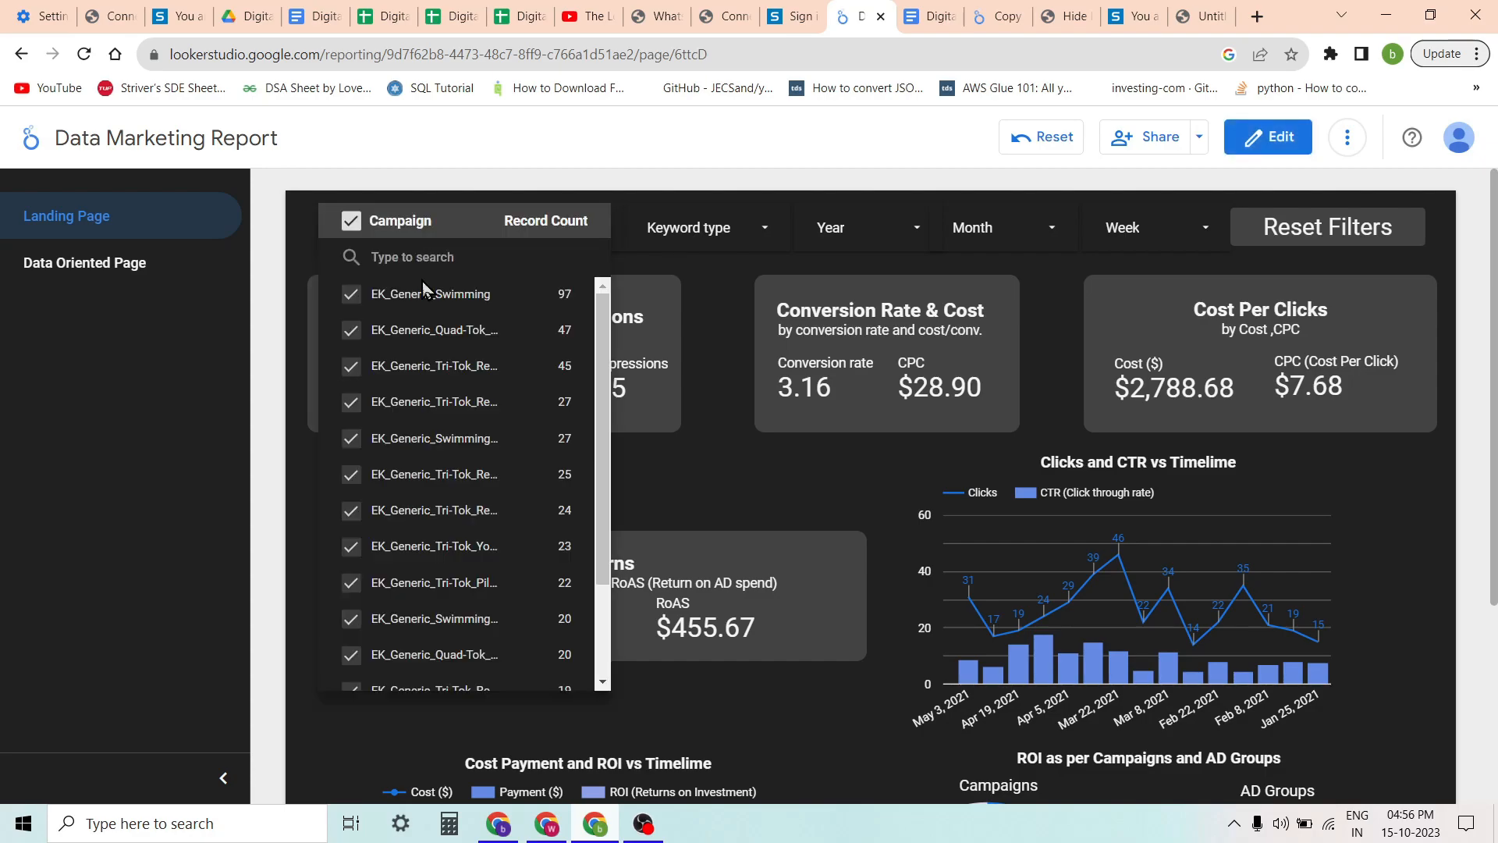
left_click(538, 295)
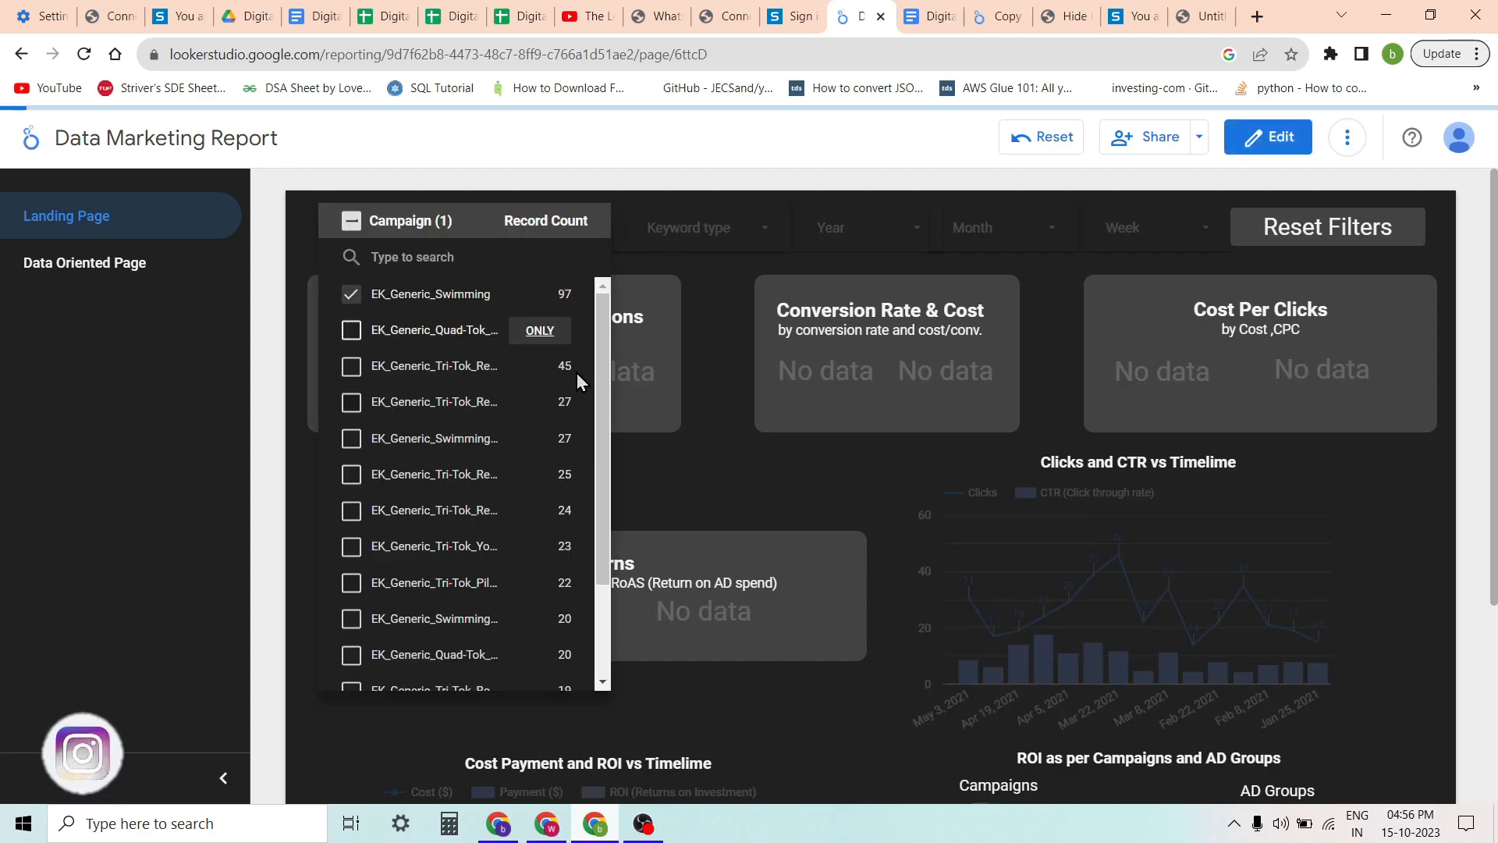
left_click(724, 474)
scroll(724, 474, "down", 3)
scroll(724, 475, "up", 3)
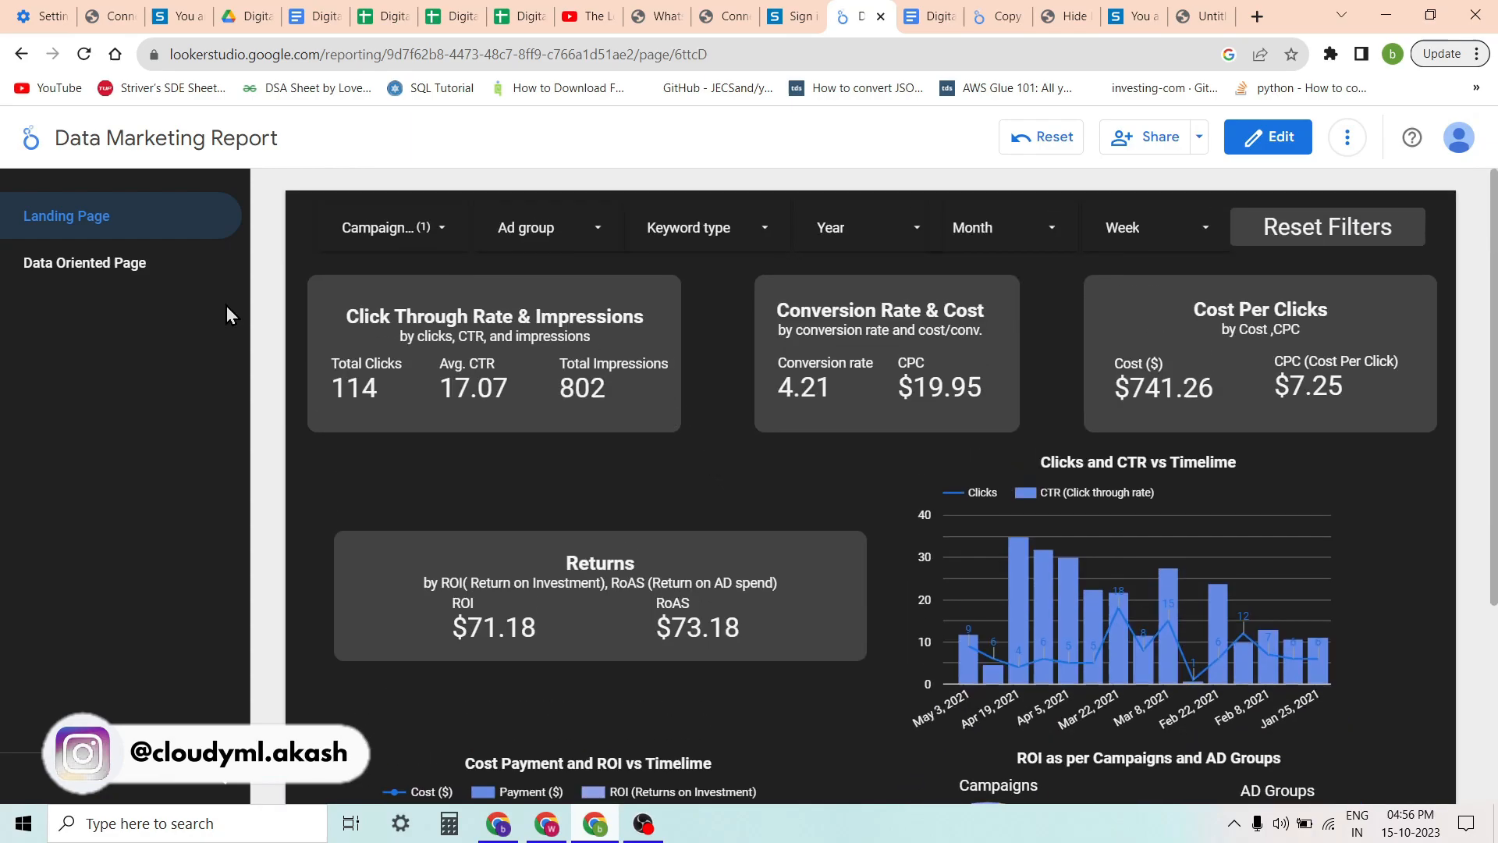
Filter the Data Oriented Page to only the EK_Generic_Swimming campaign and check its cards and table
left_click(153, 262)
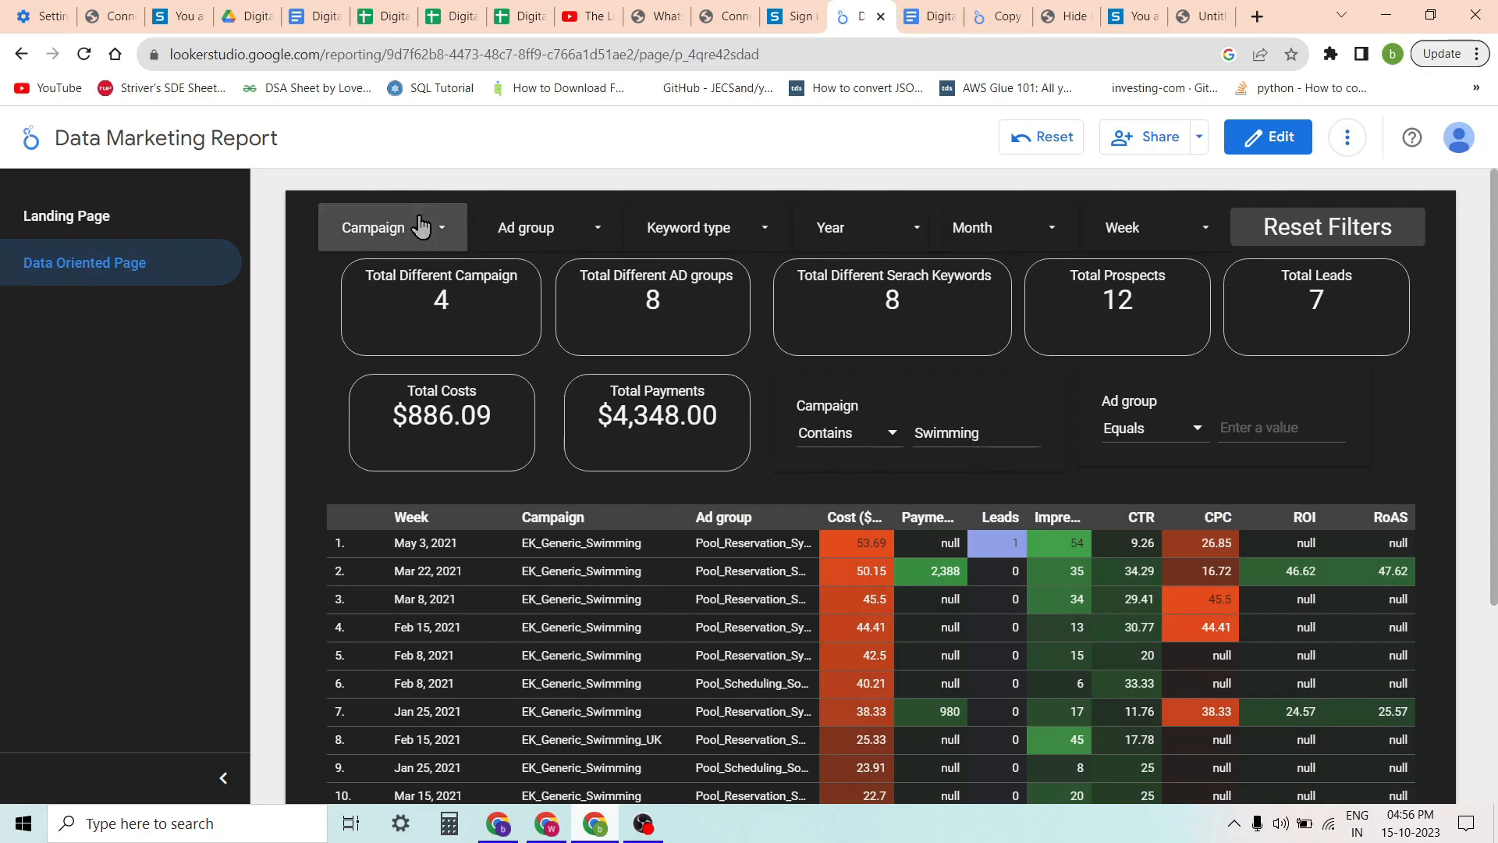
left_click(398, 227)
left_click(351, 298)
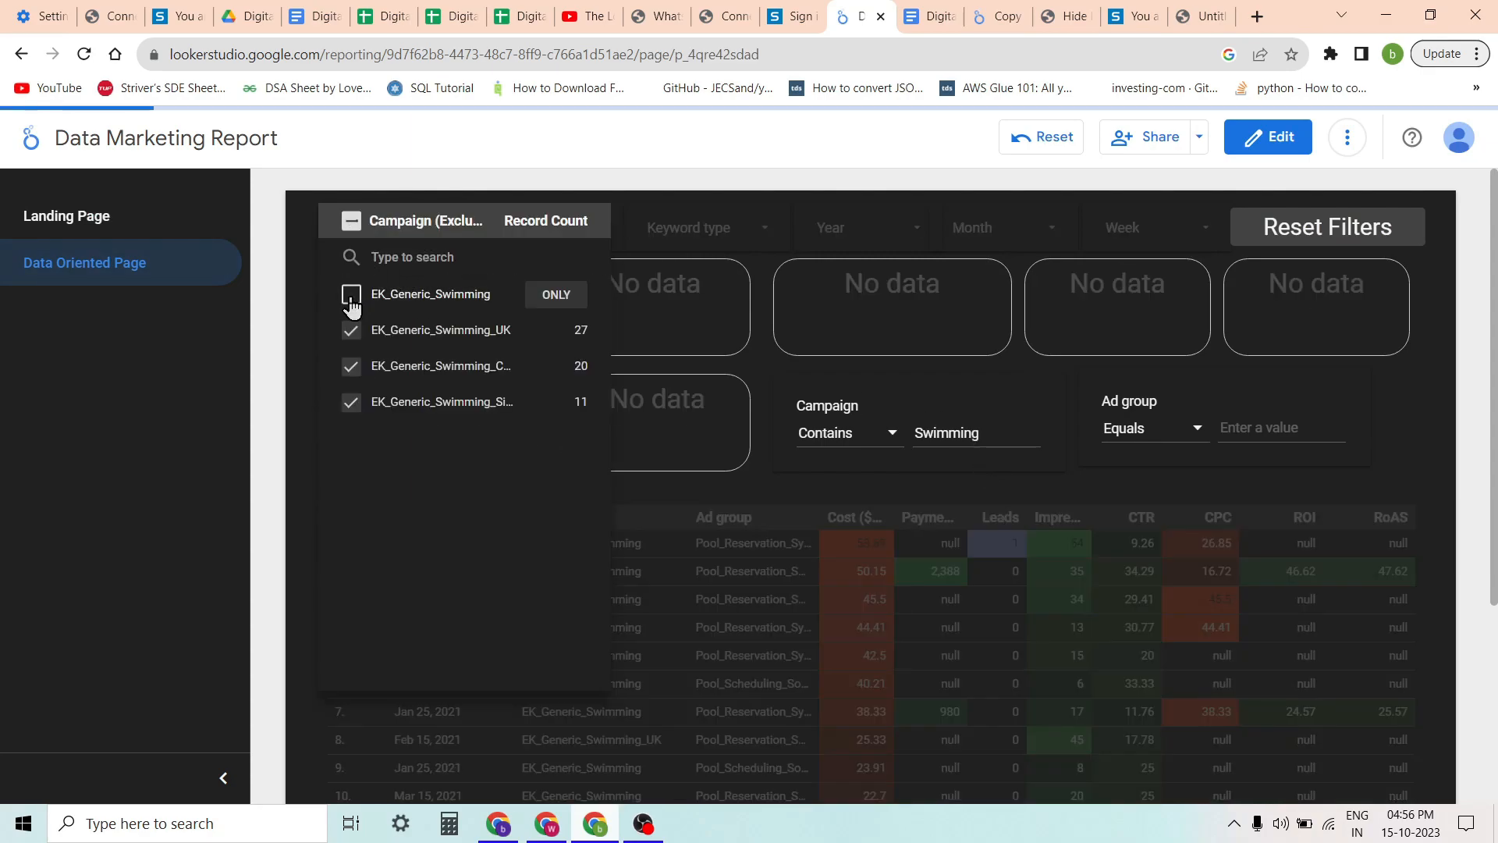
left_click(351, 298)
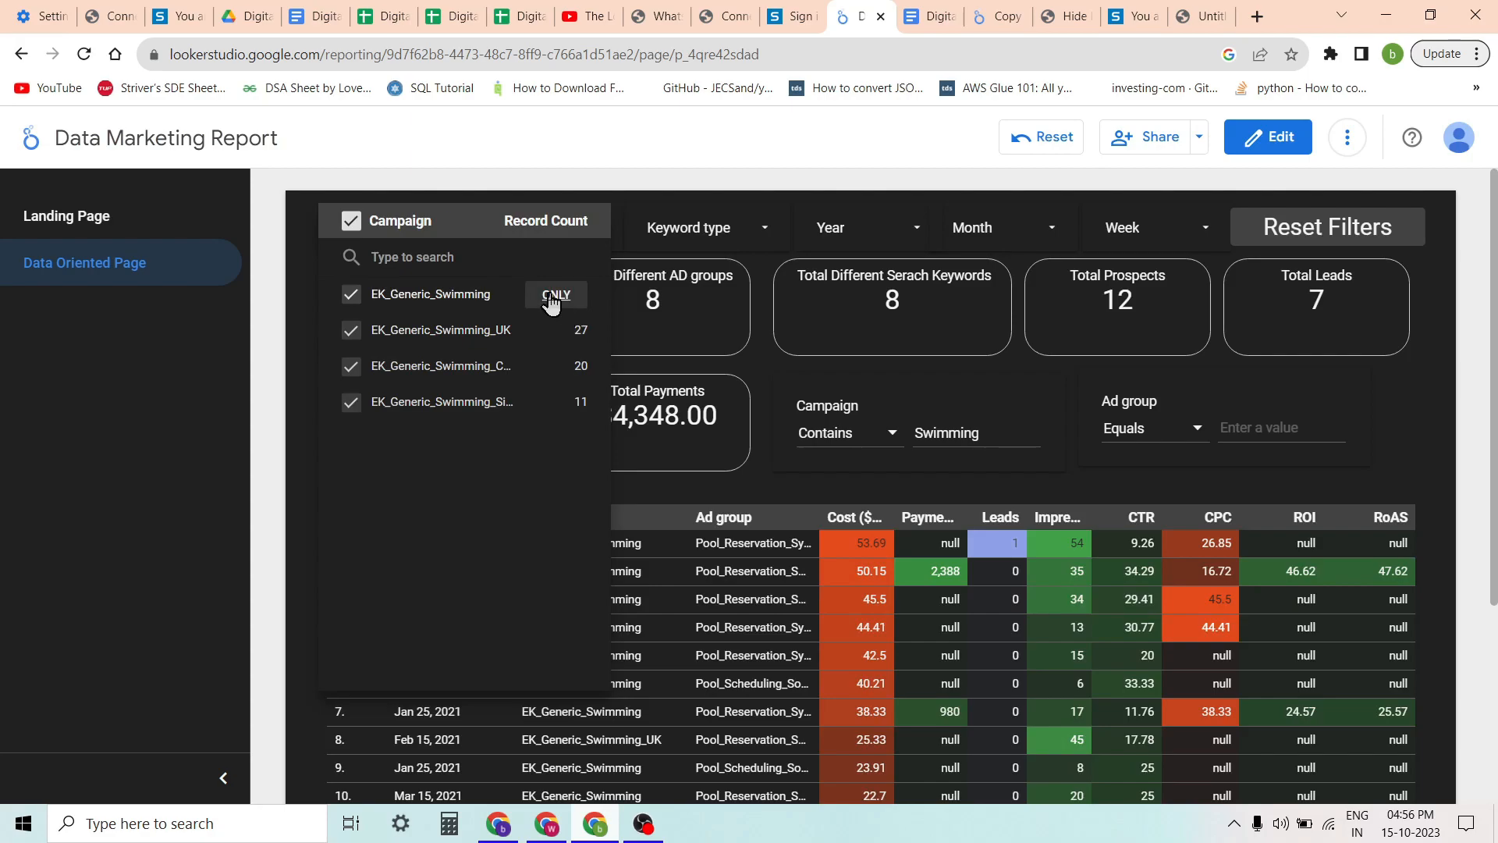
left_click(551, 303)
left_click(1383, 403)
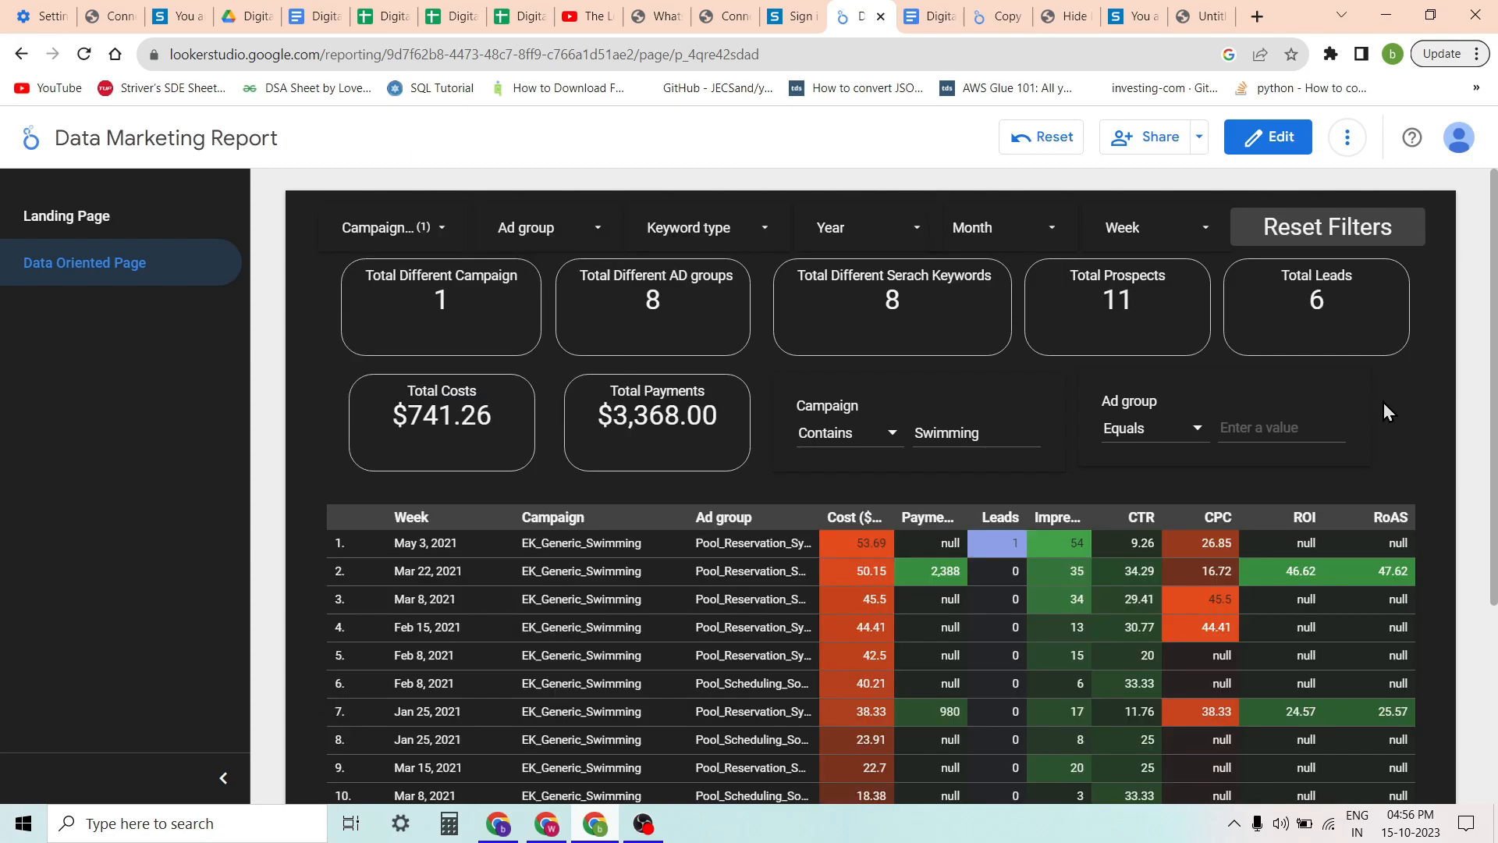
scroll(668, 492, "down", 3)
scroll(669, 491, "up", 3)
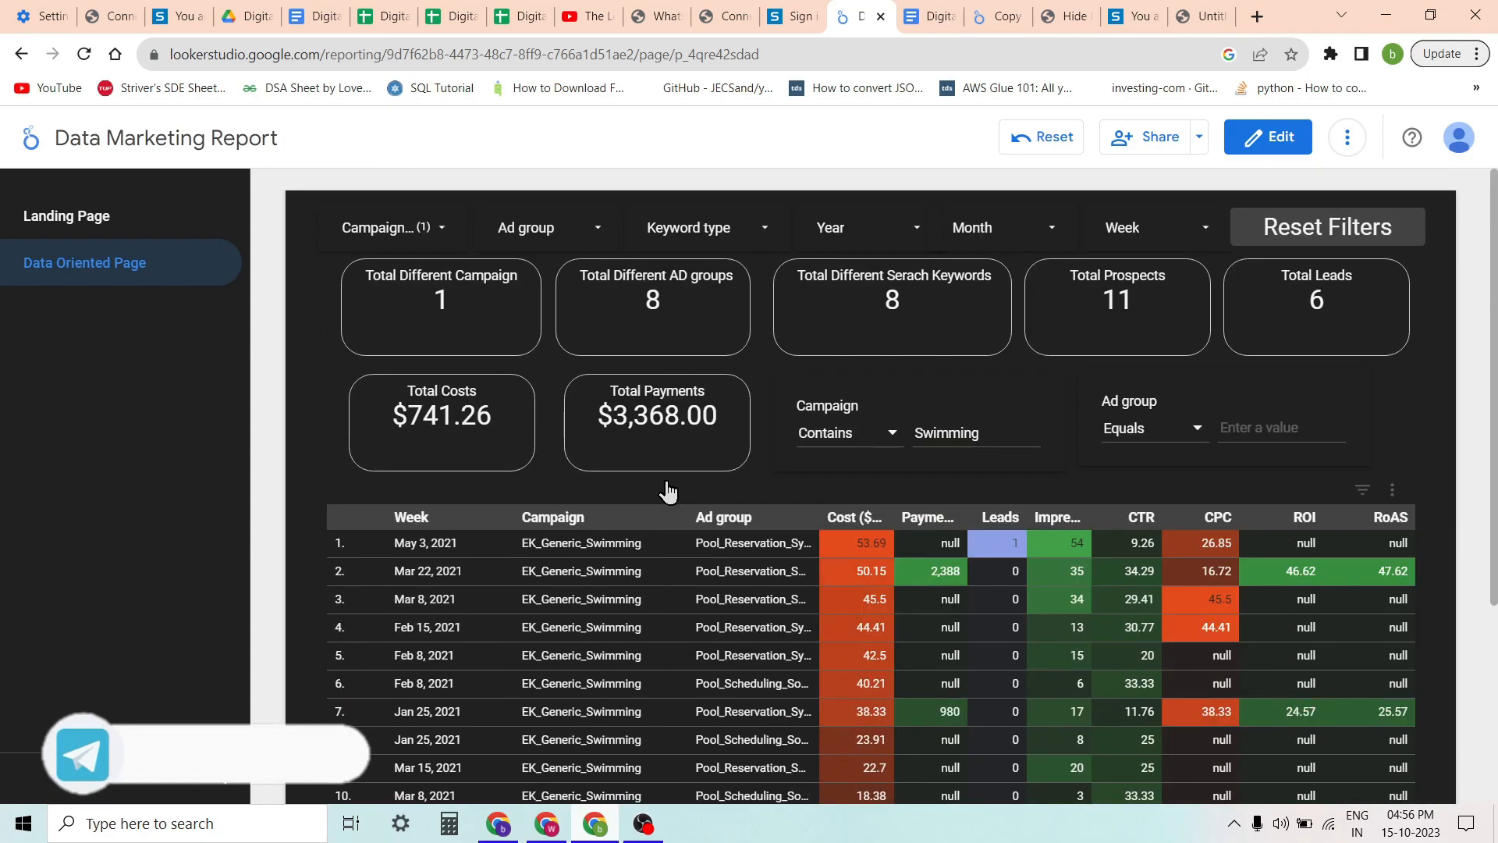
Reset the filters on the Data Oriented Page and on the Landing Page
left_click(1326, 233)
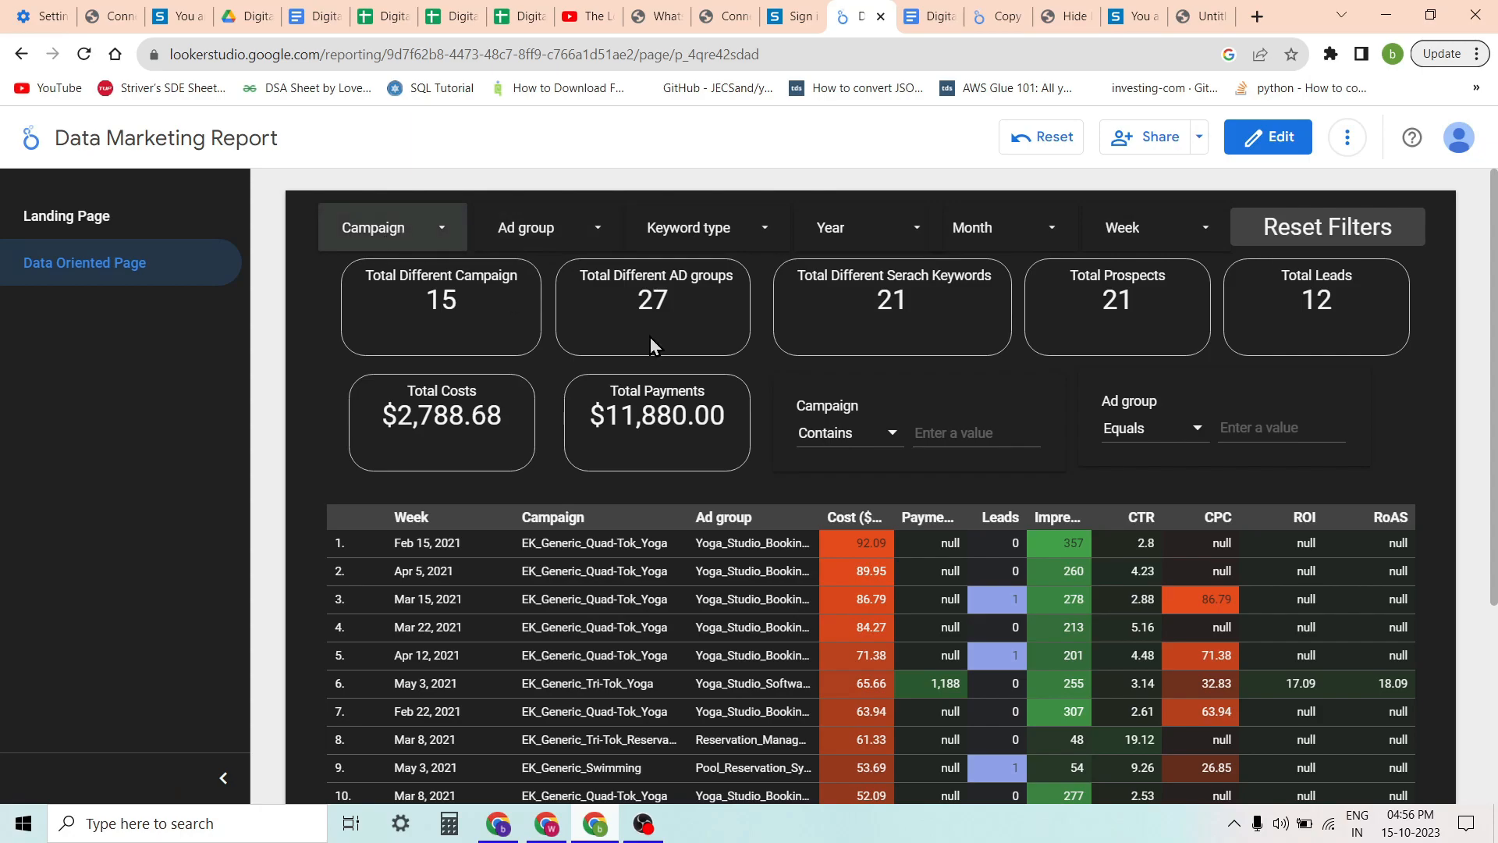
left_click(78, 236)
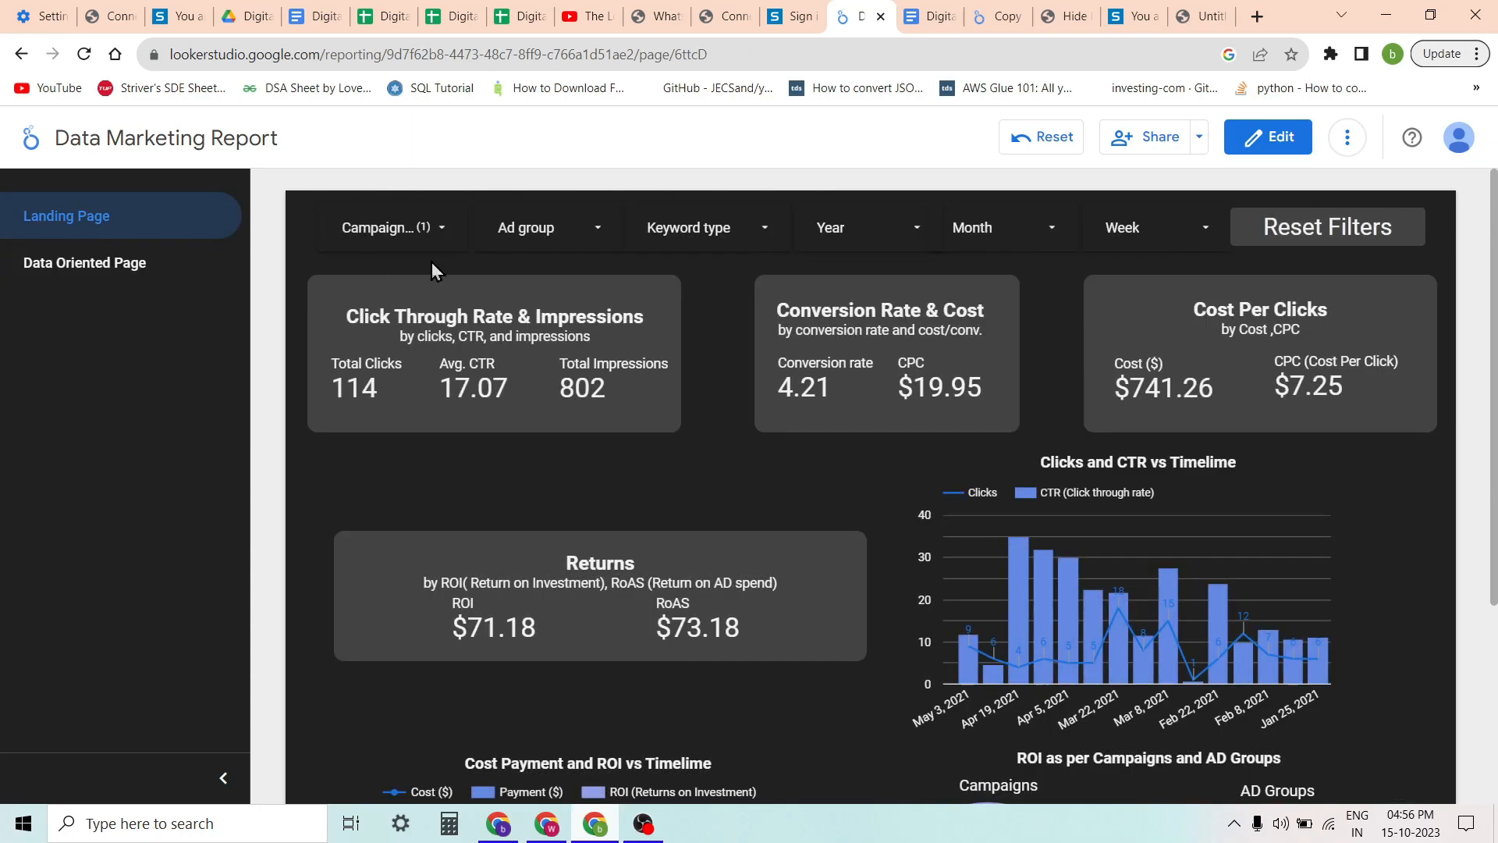
left_click(1354, 229)
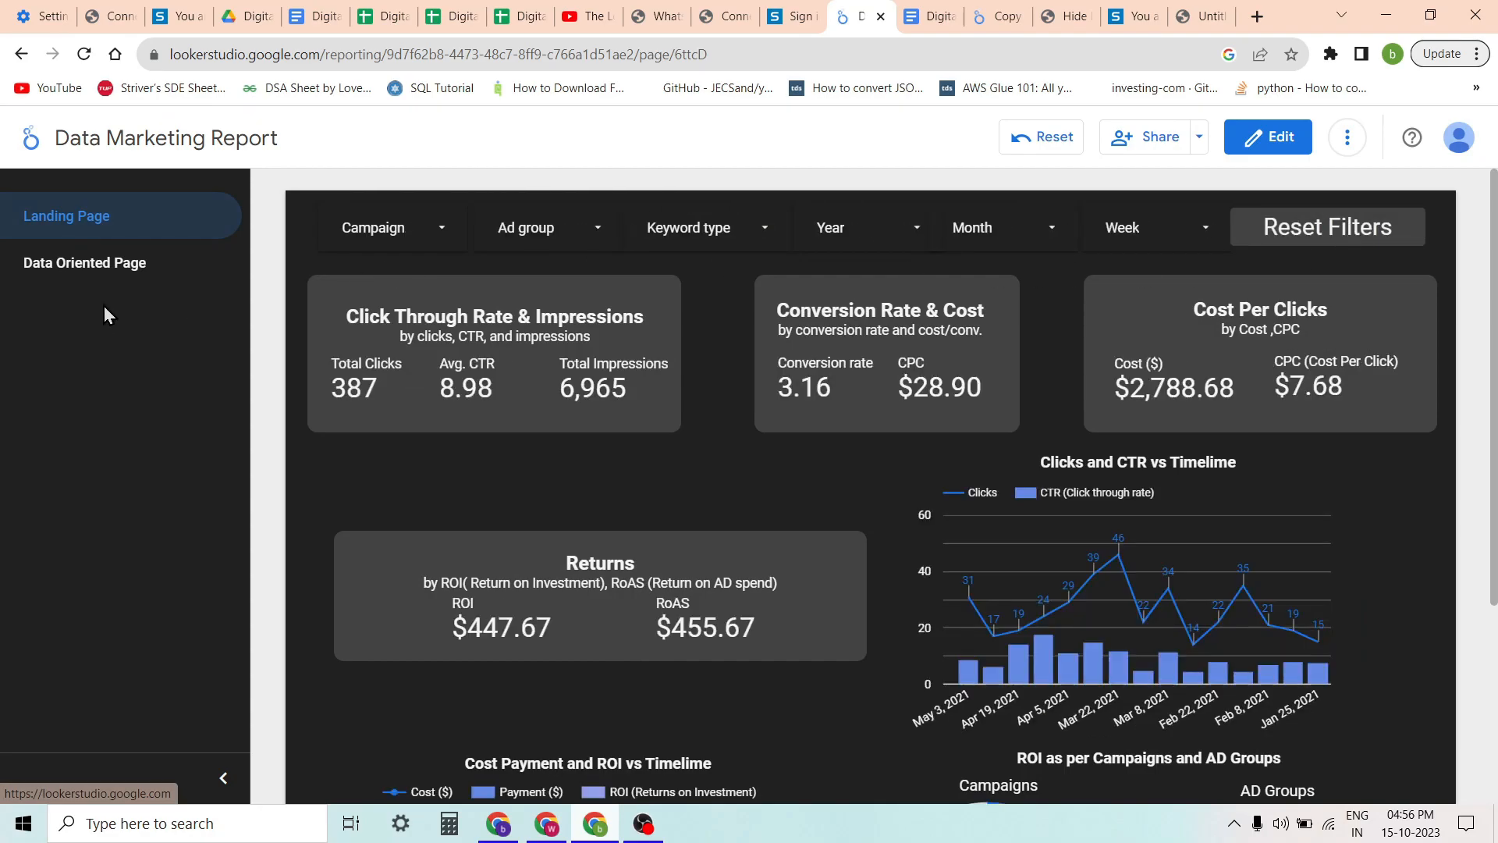
Download the report as a PDF with all pages, leaving the additional options unselected
left_click(1200, 152)
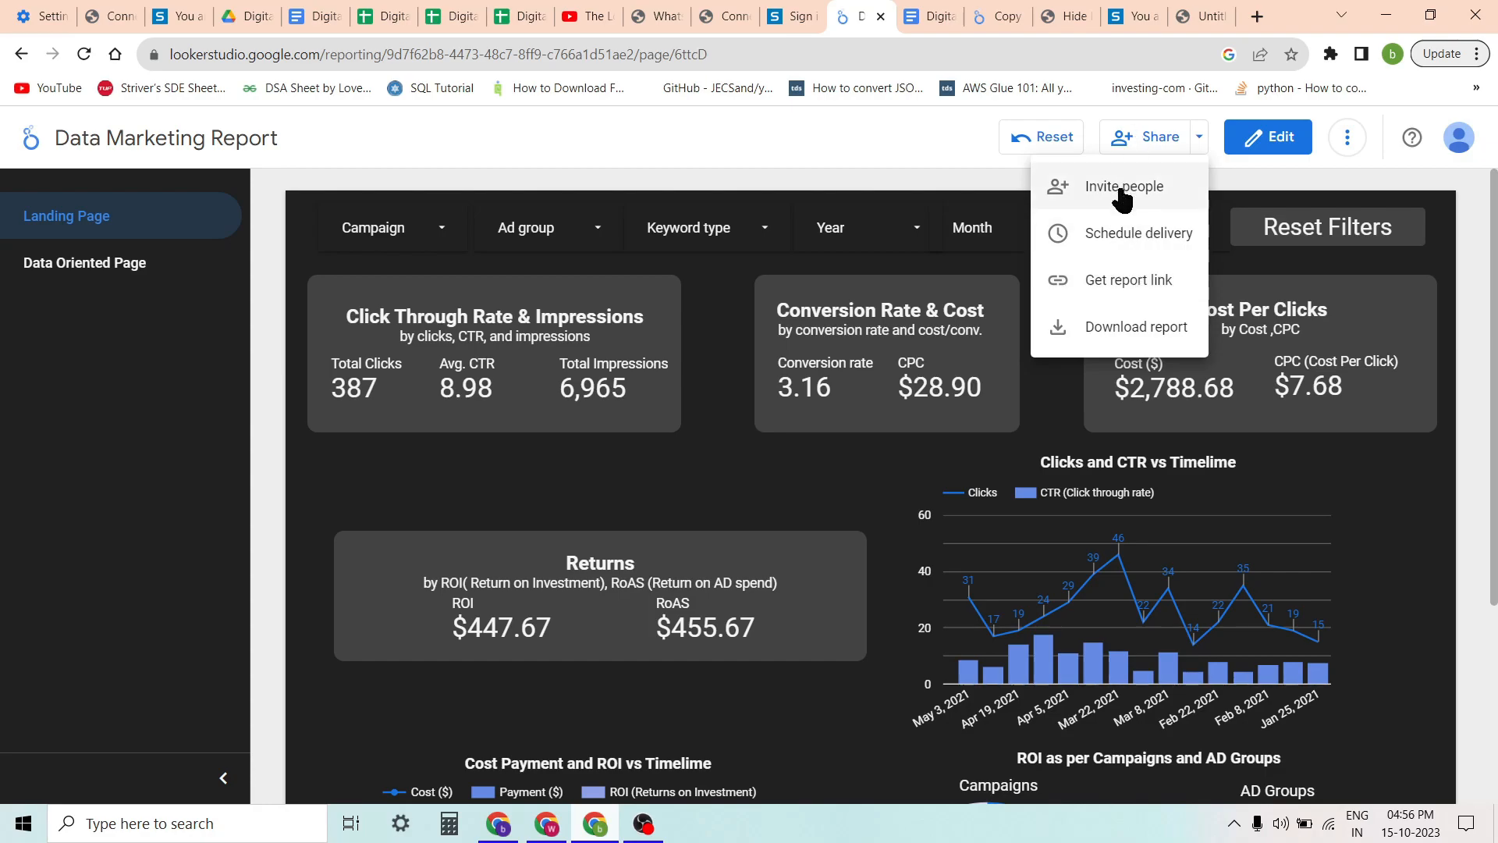
left_click(1120, 323)
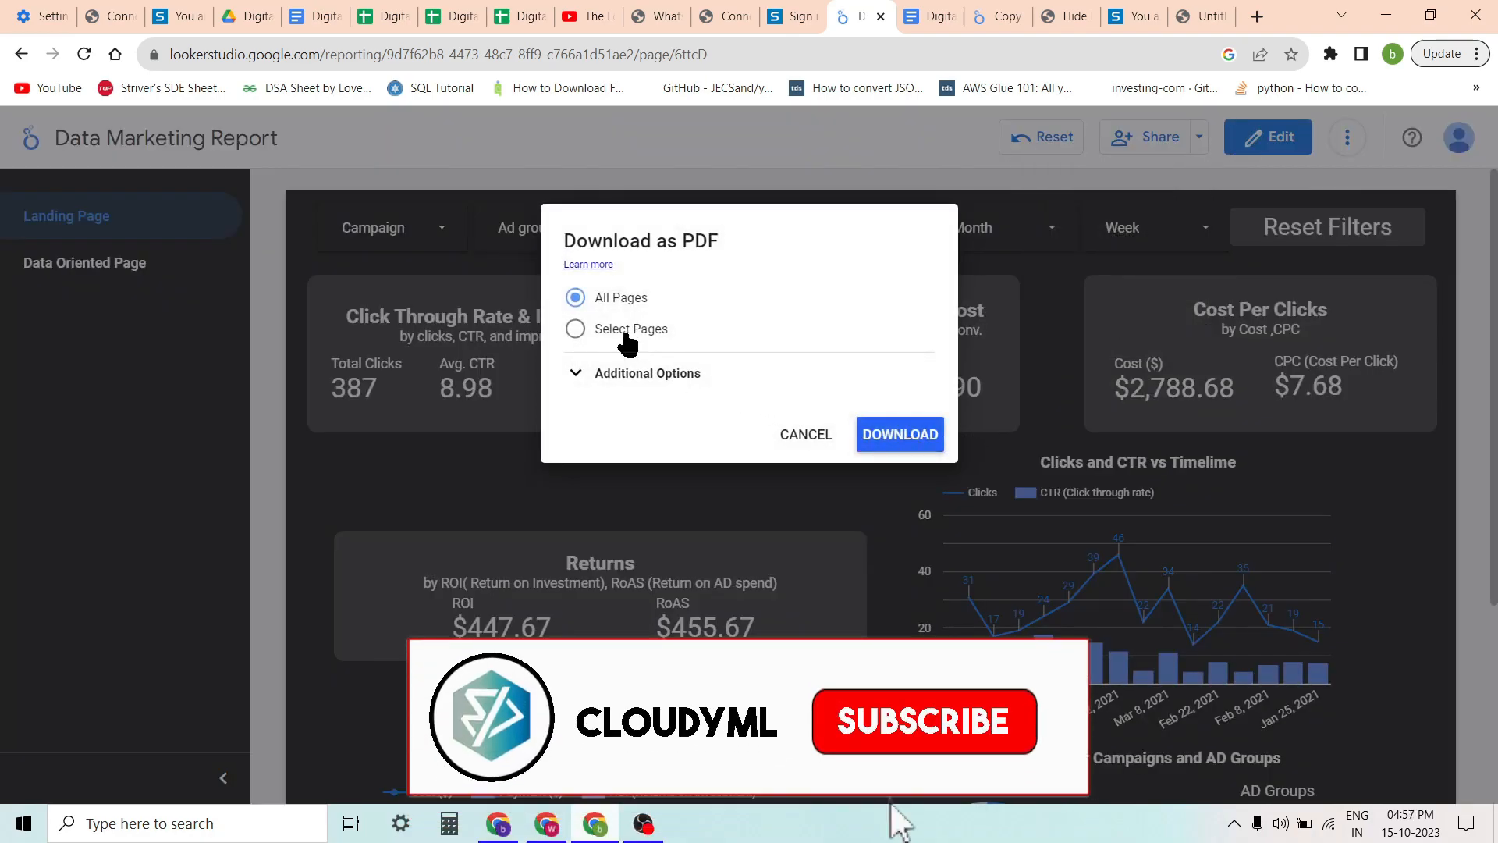
left_click(622, 378)
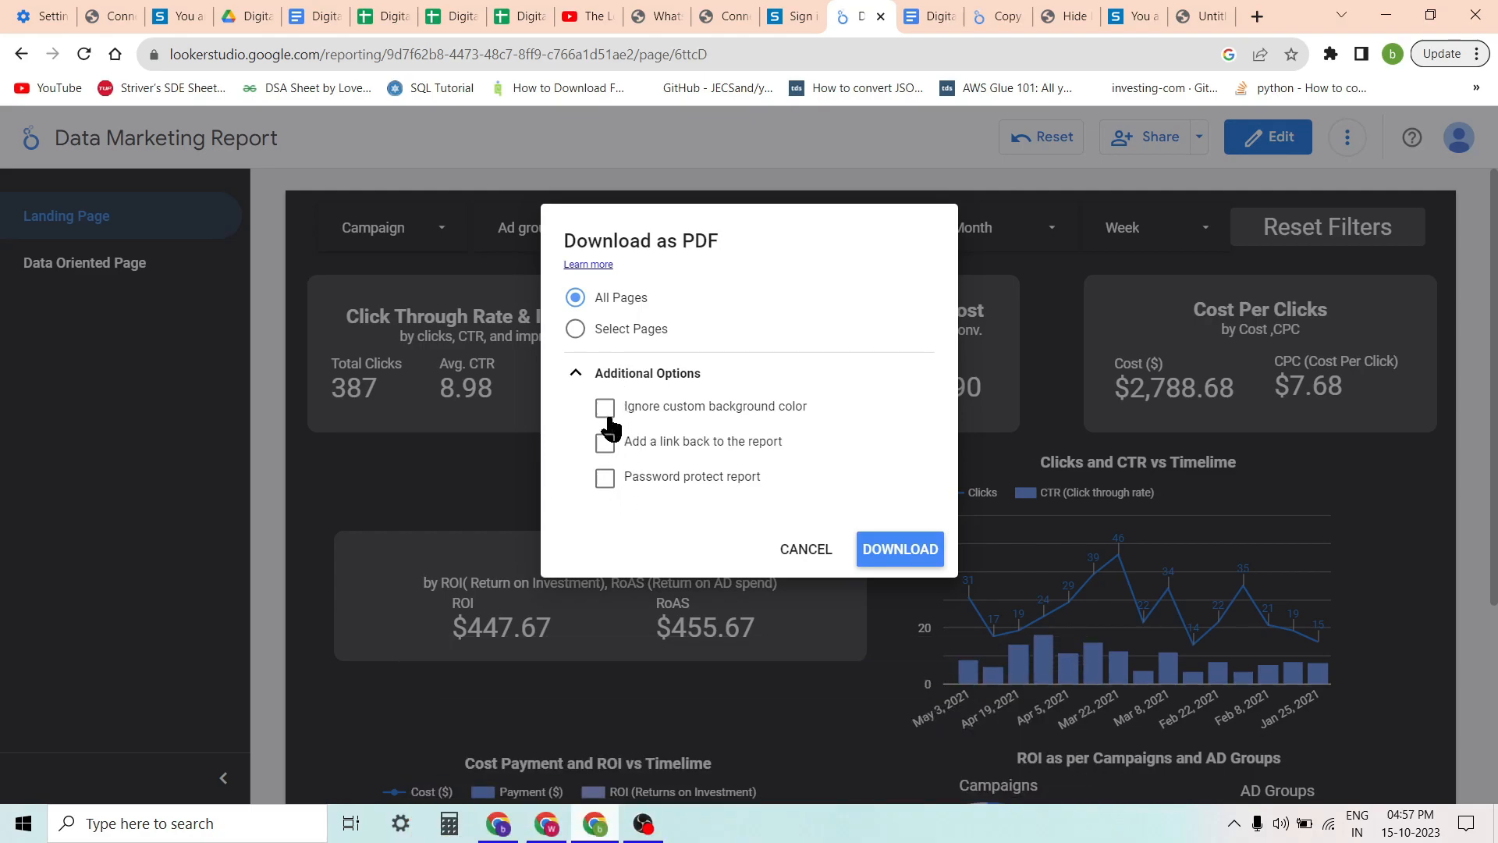
left_click(609, 382)
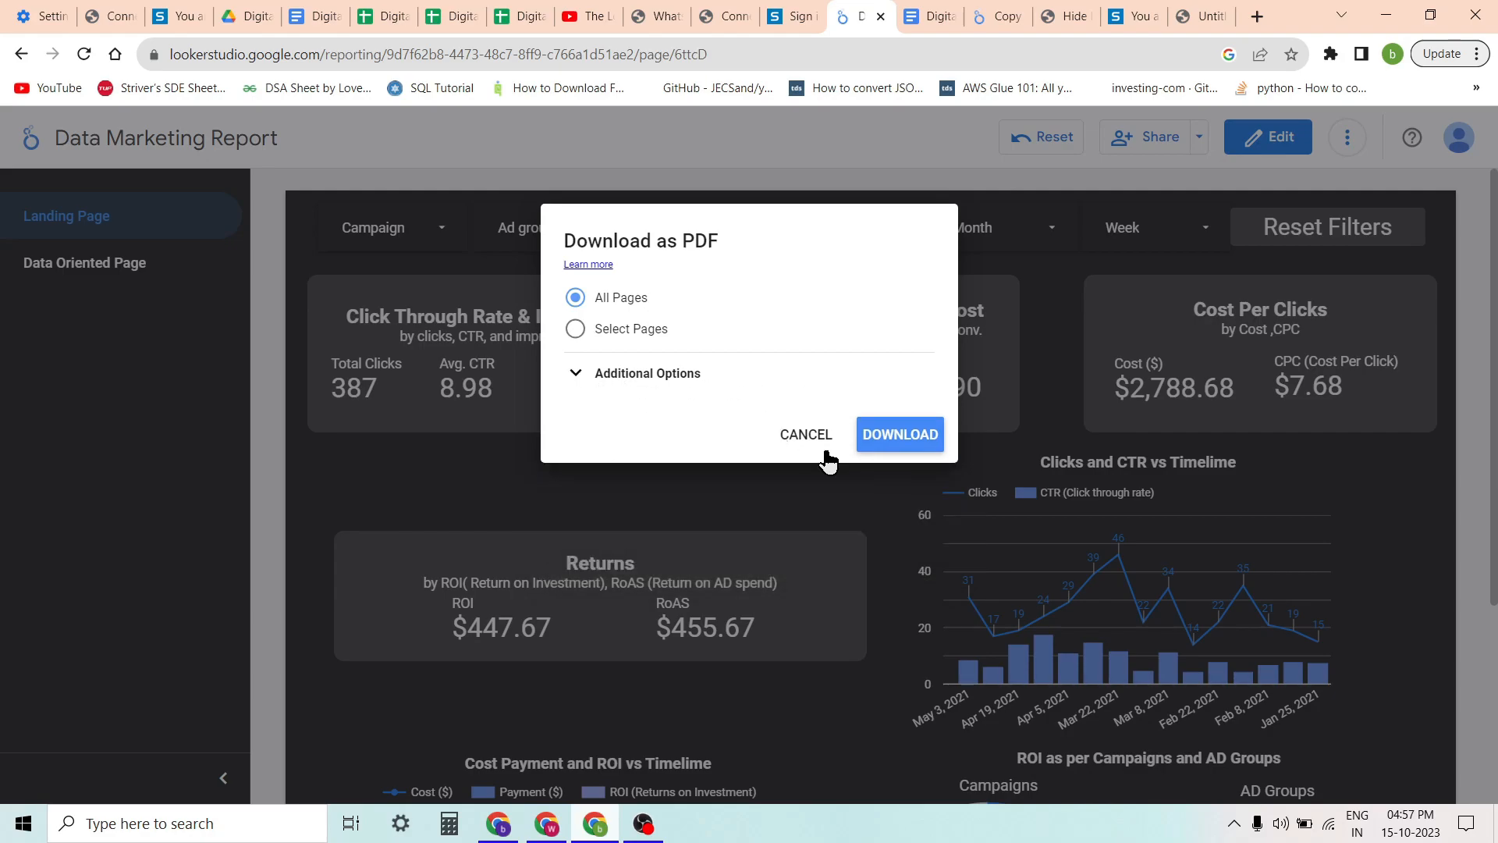
left_click(918, 436)
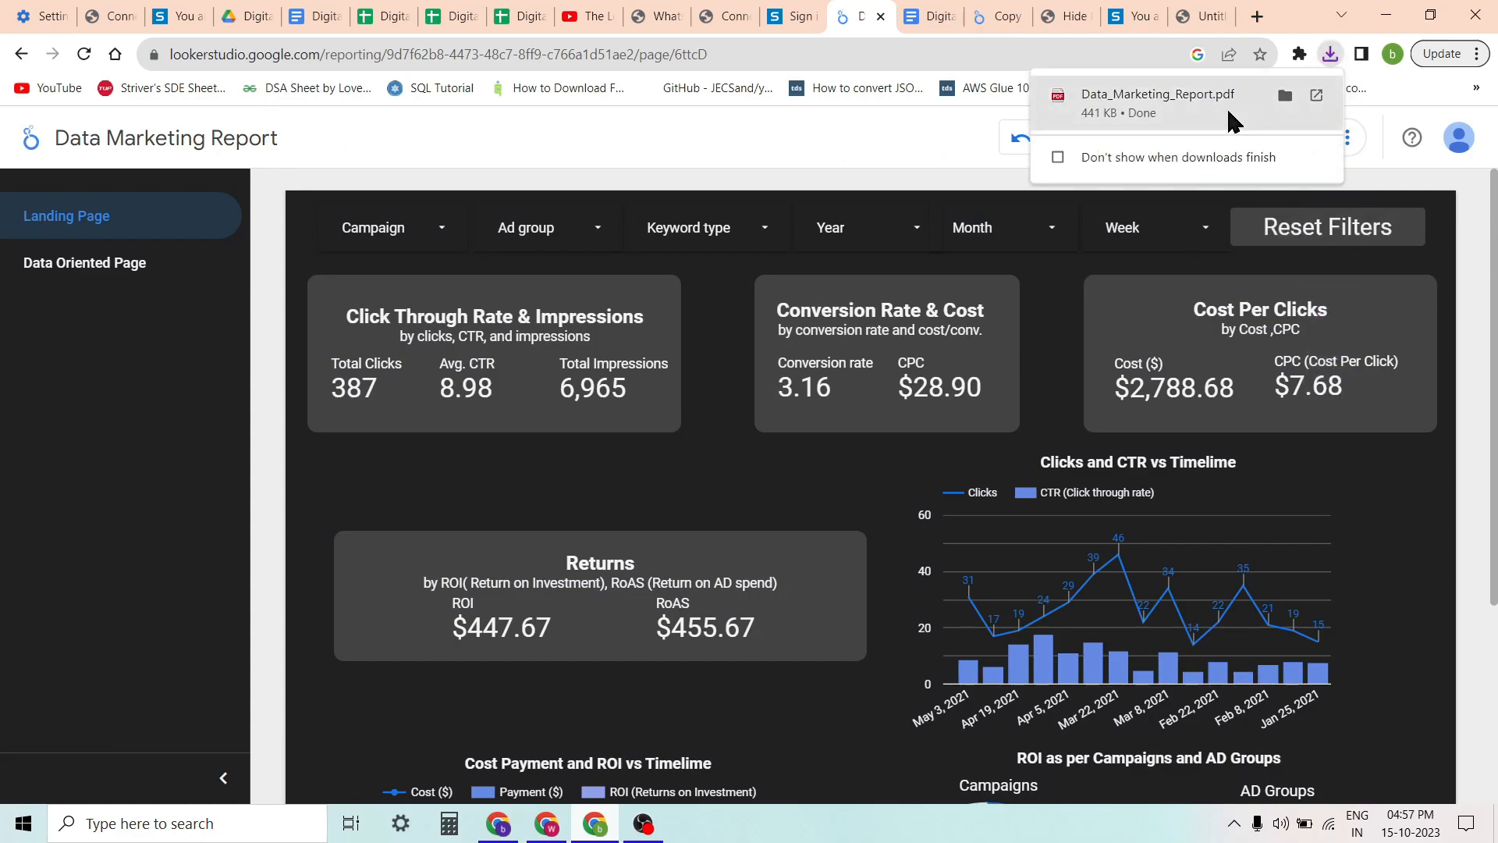
Open the downloaded Data_Marketing_Report.pdf and examine both pages at 75% zoom
left_click(1186, 102)
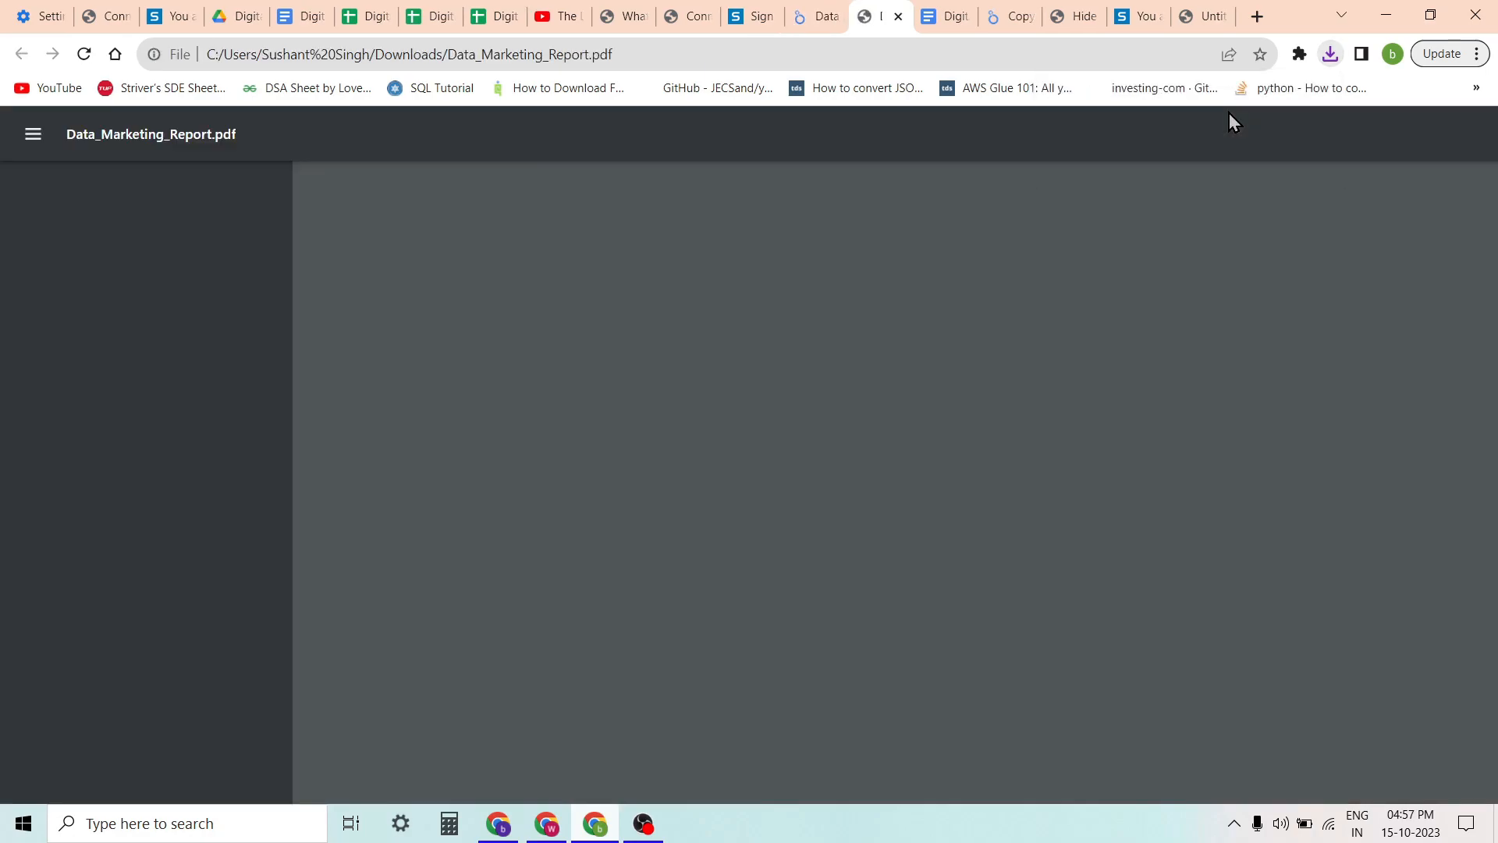
scroll(757, 346, "down", 4)
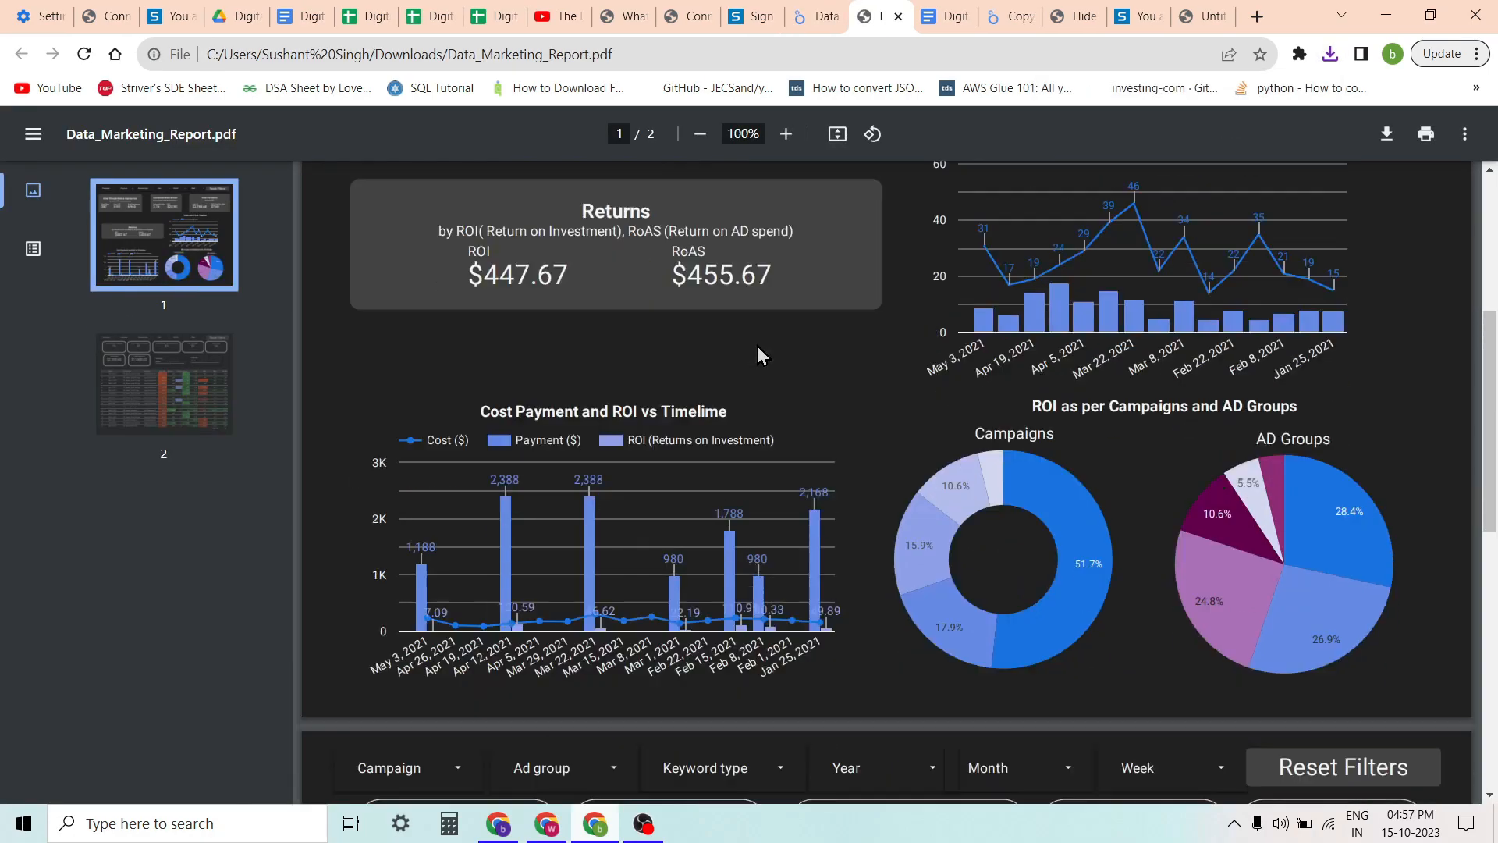
scroll(756, 347, "up", 2)
scroll(761, 353, "down", 3, "ctrl")
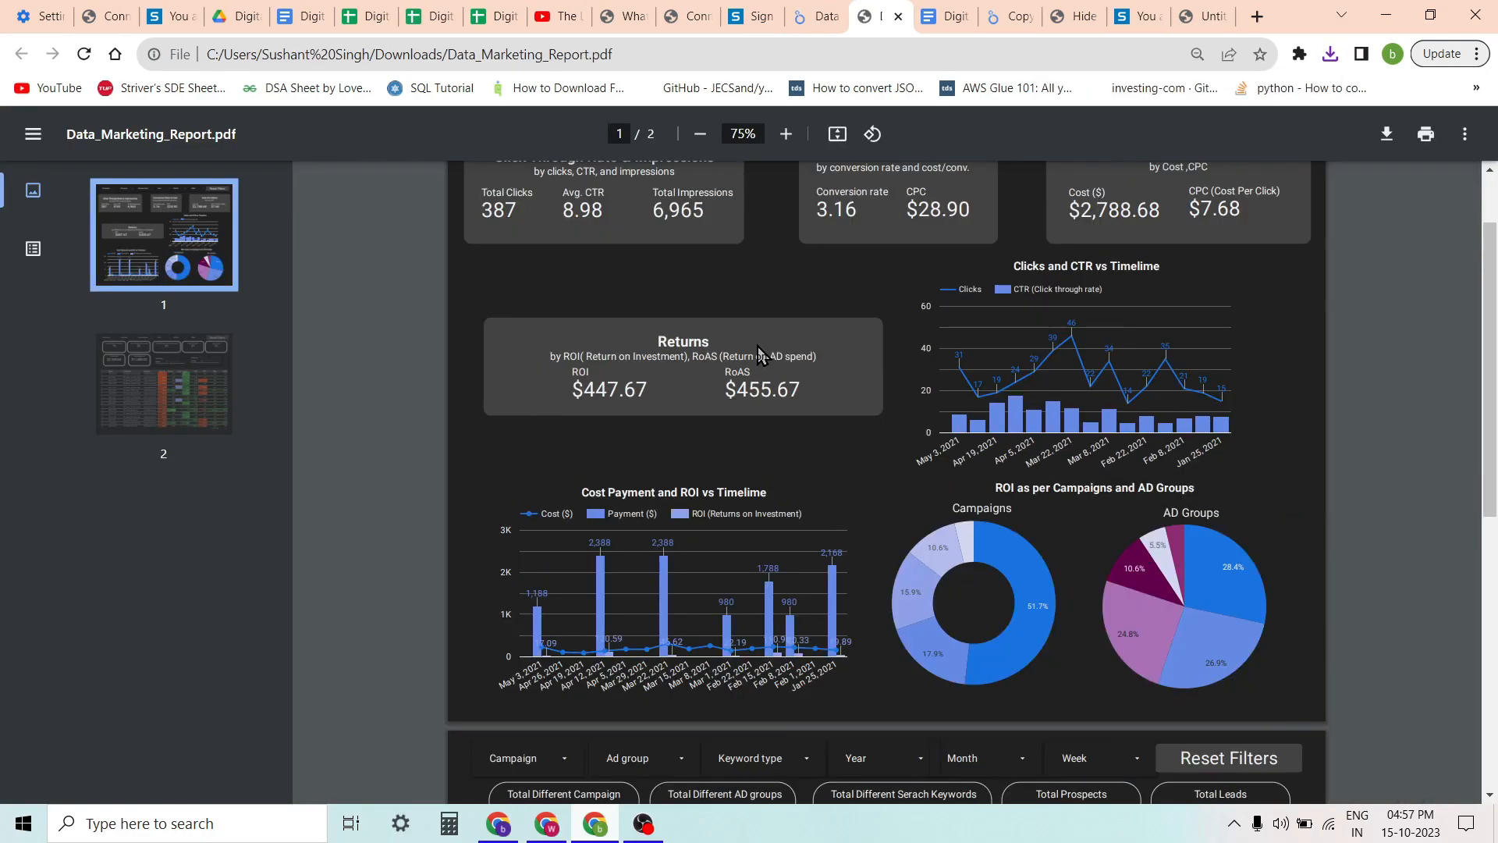
scroll(761, 353, "down", 5)
scroll(760, 355, "up", 6)
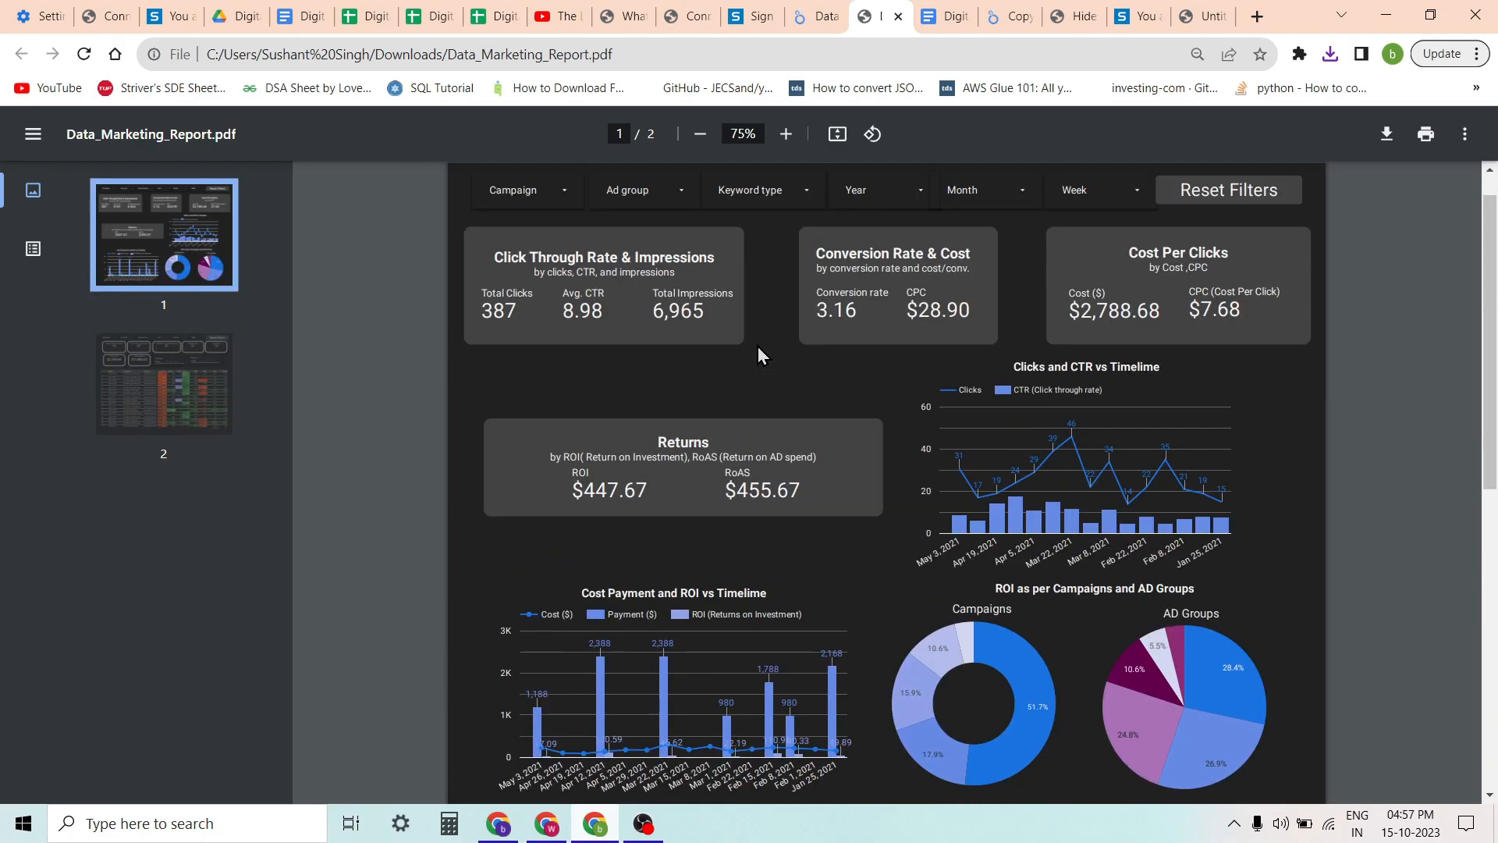
scroll(757, 346, "down", 9)
scroll(756, 346, "up", 8)
right_click(757, 346)
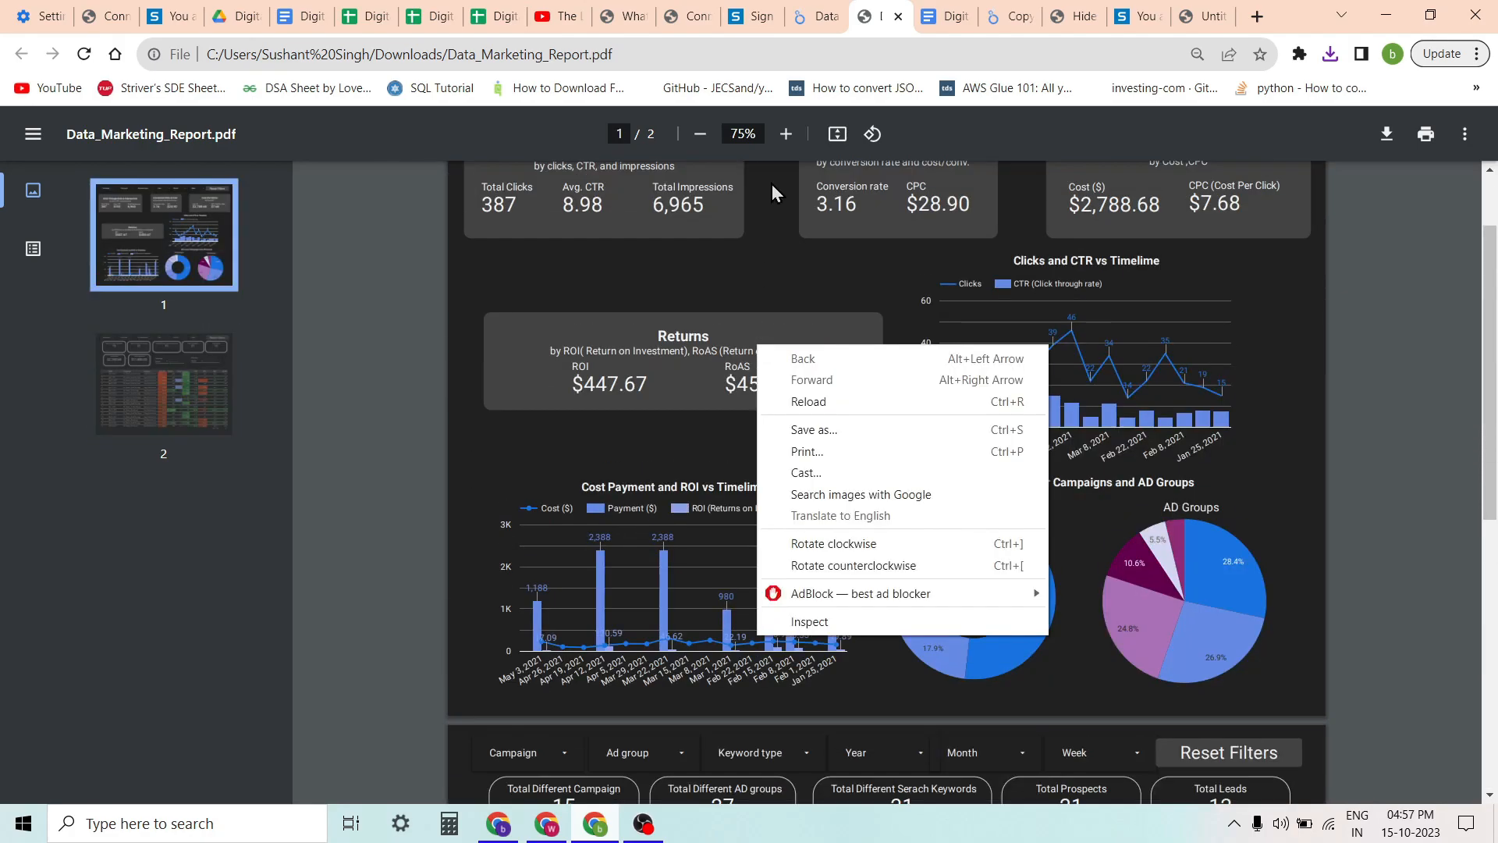
left_click(1199, 367)
scroll(1163, 402, "up", 2)
Return to the report and review its sharing settings and link access options, keeping the link Restricted
left_click(811, 19)
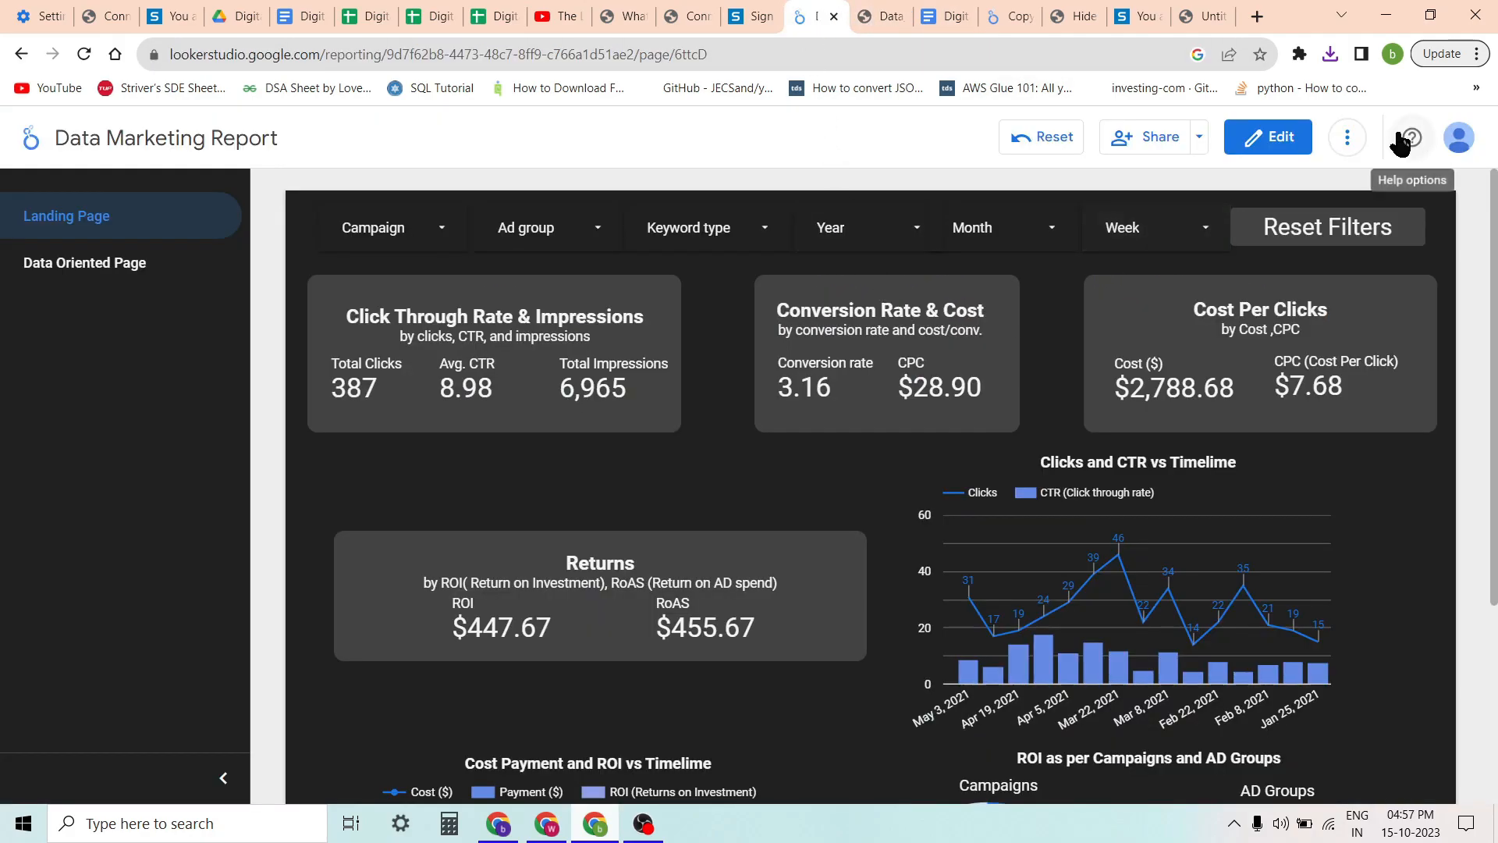
left_click(1160, 137)
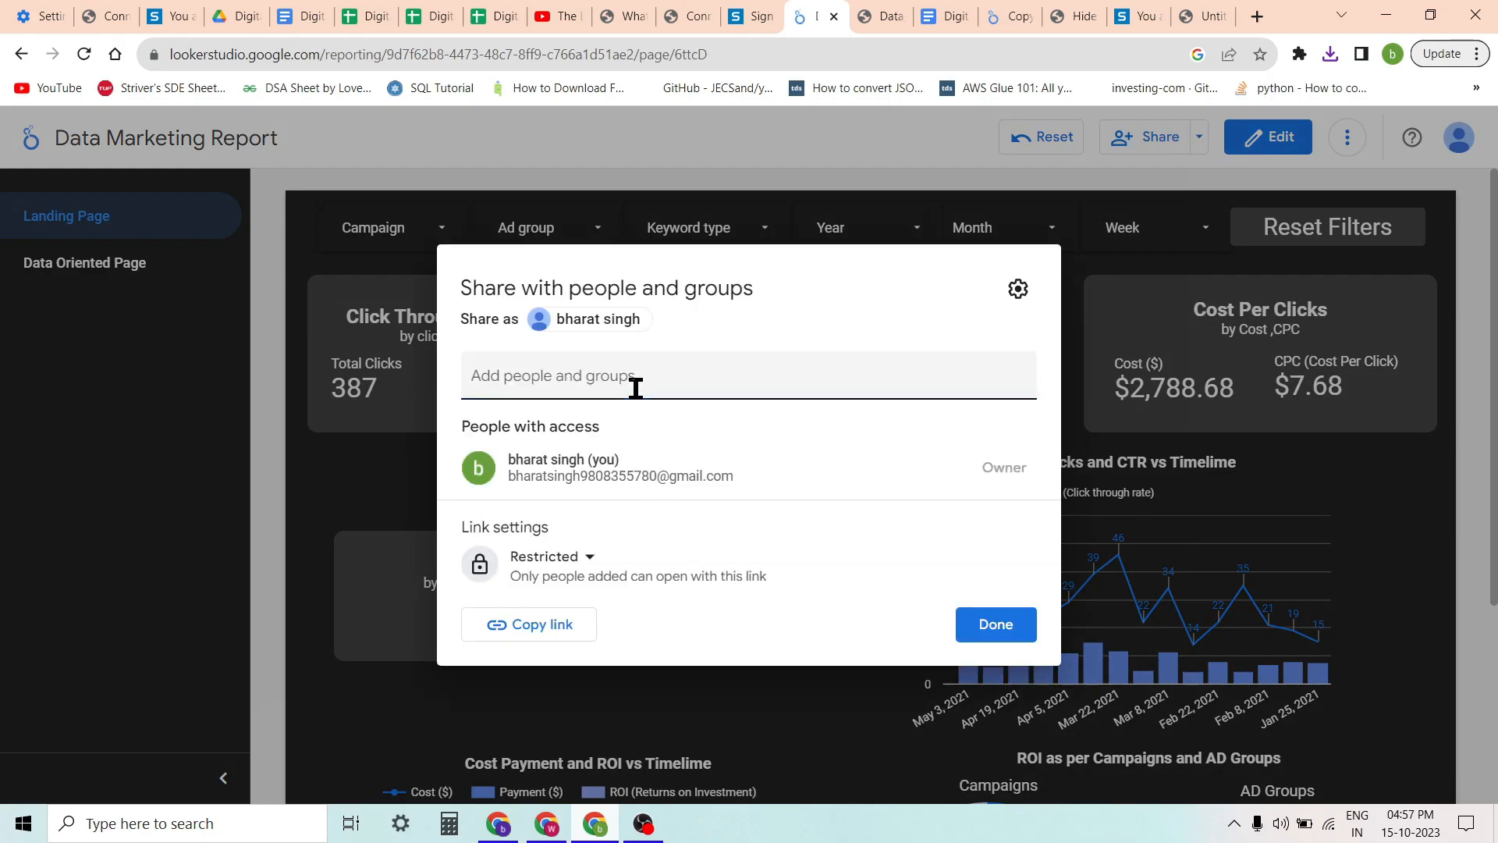
left_click(576, 557)
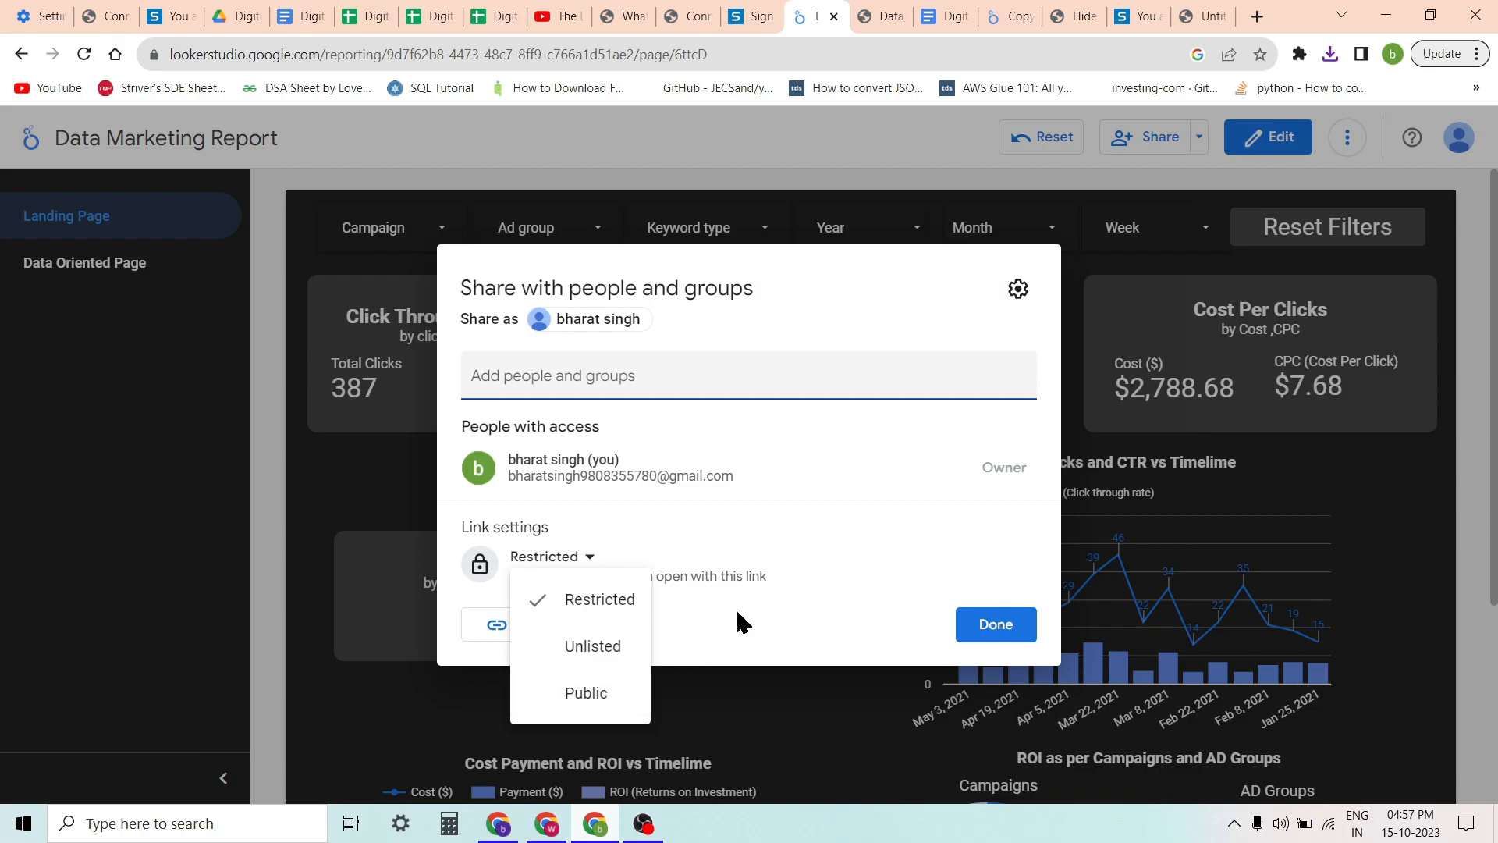
left_click(858, 572)
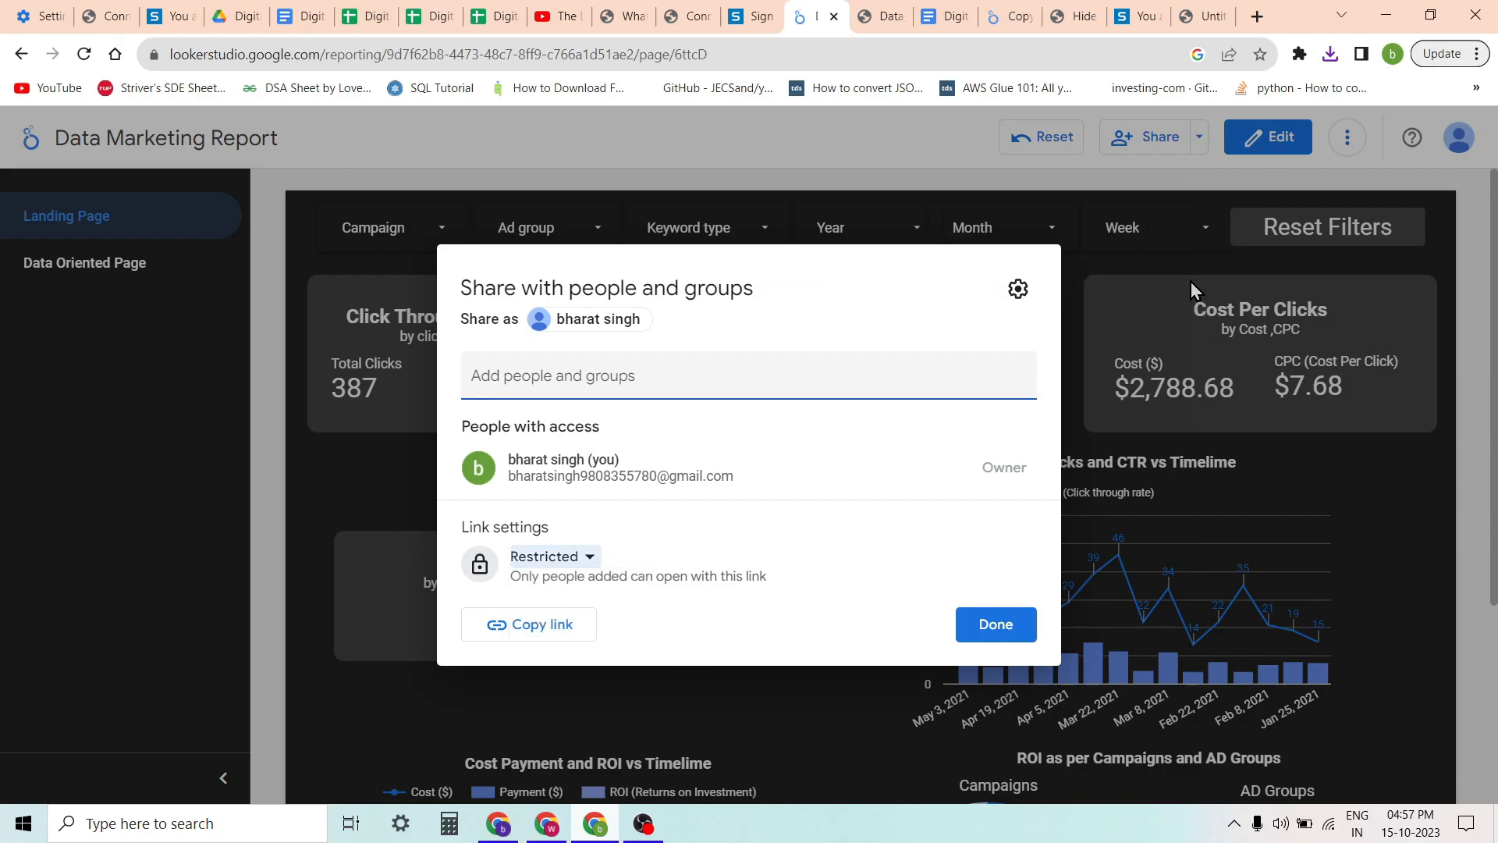
left_click(983, 624)
scroll(986, 437, "down", 4)
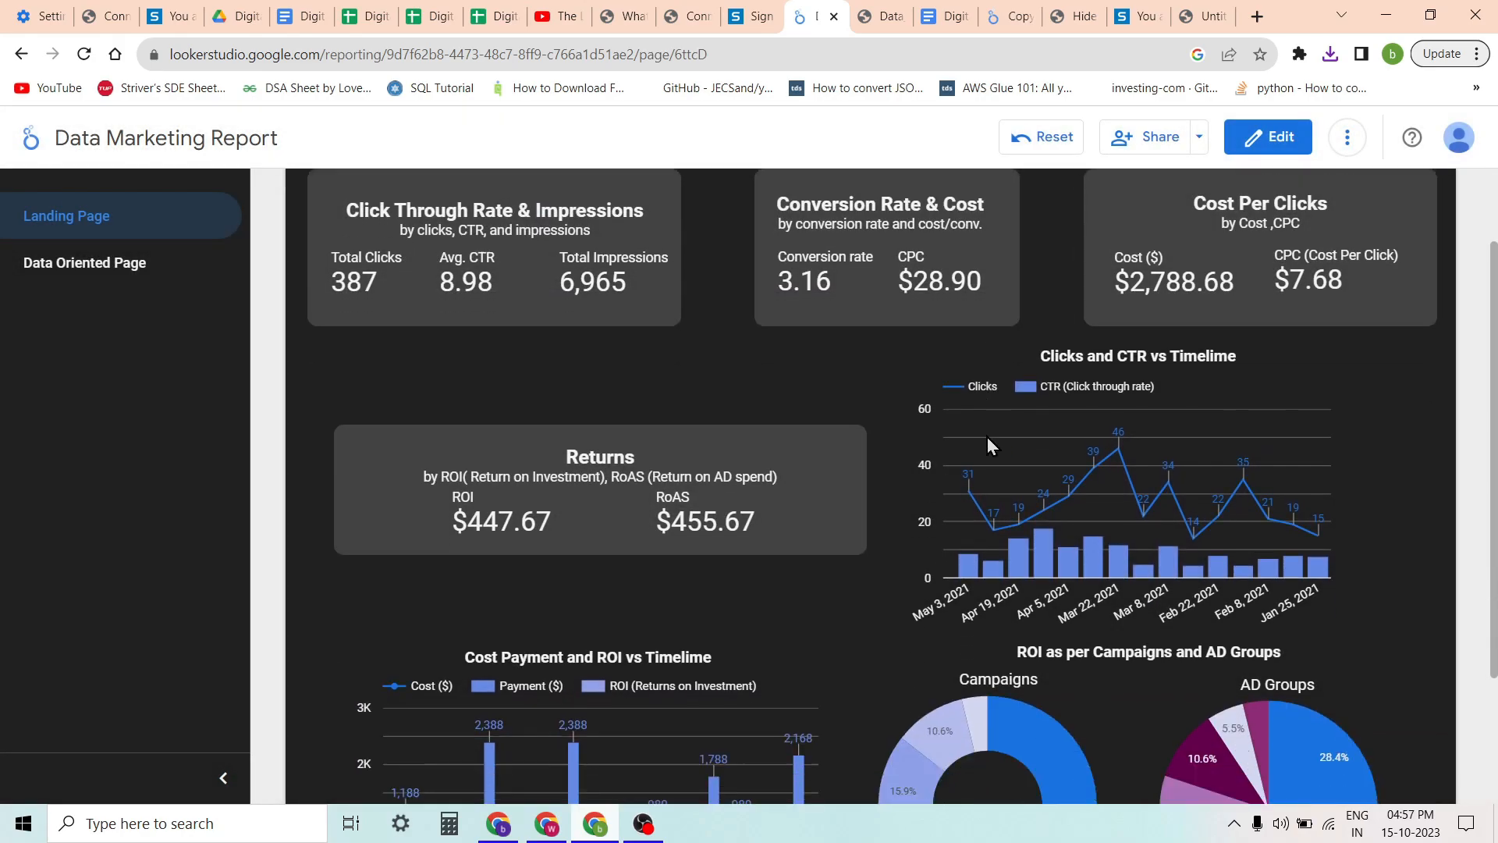
scroll(986, 437, "up", 4)
scroll(986, 437, "down", 3)
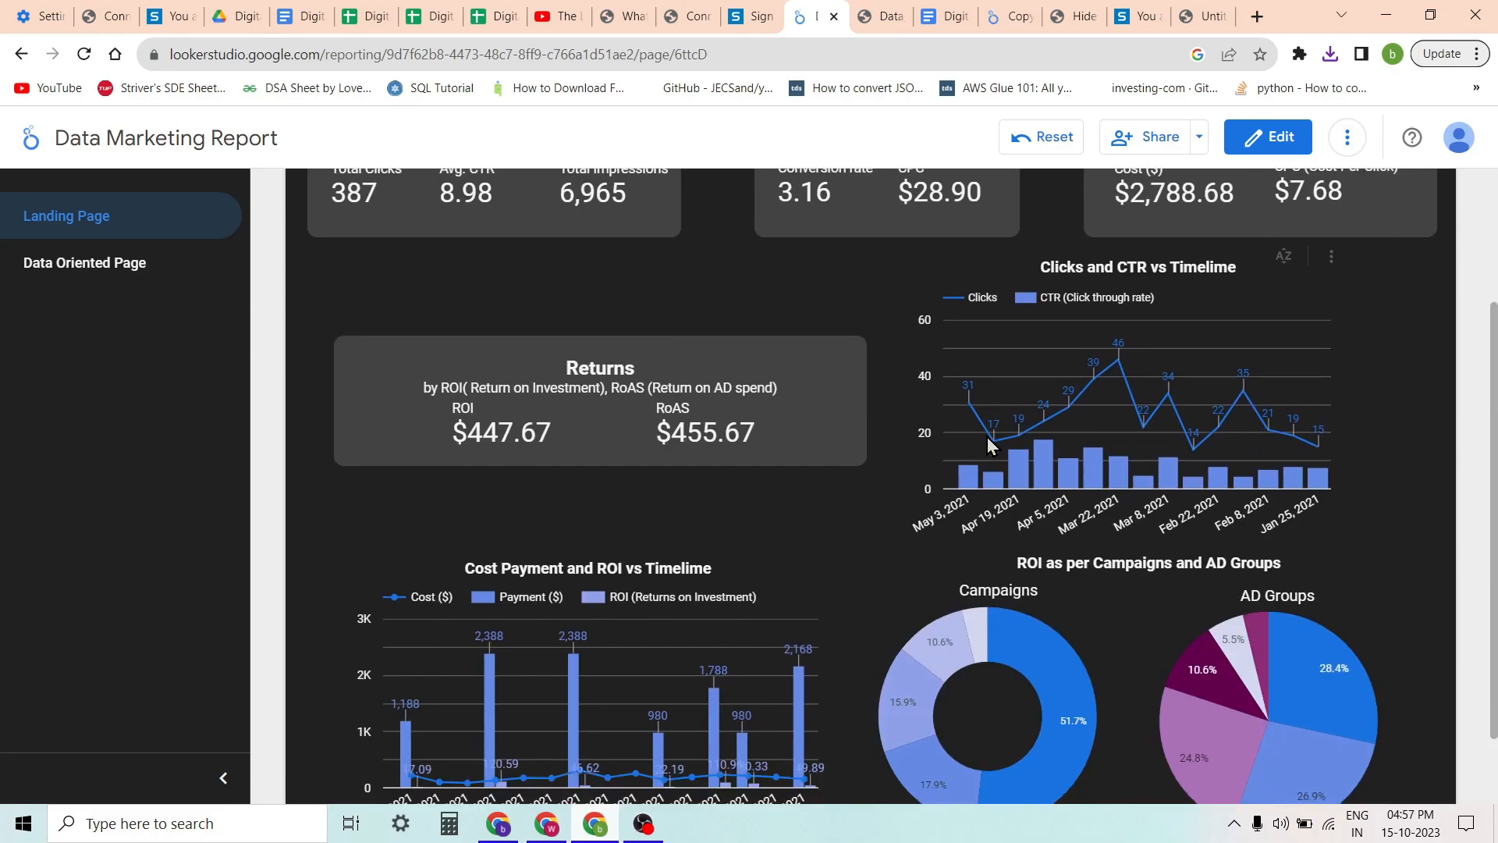